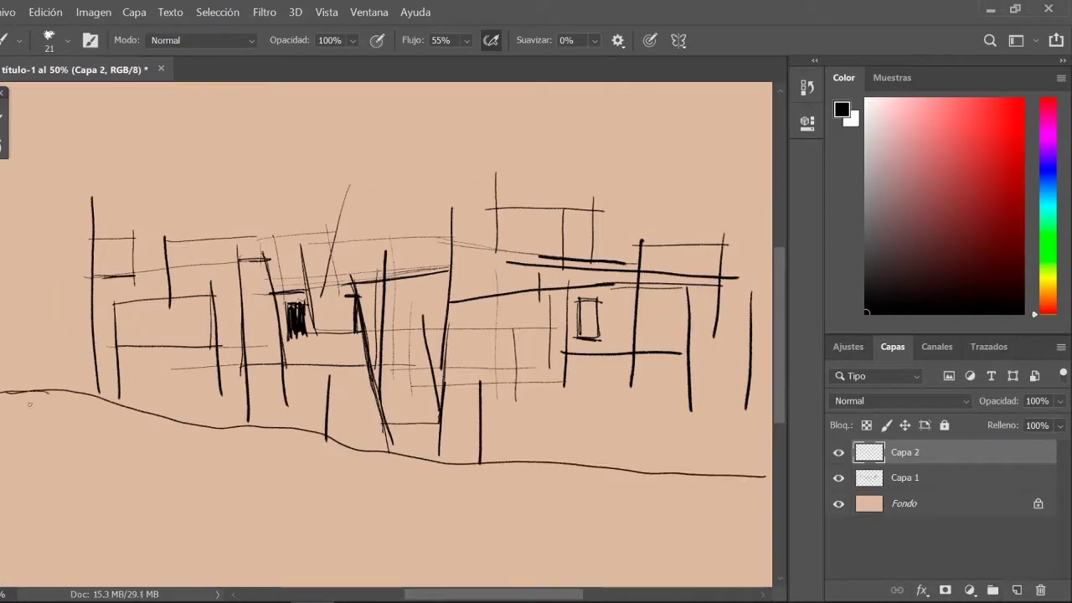
# On the Capa 1 sketch, add new layer Capa 3 and draw a line below the left building's windows.
pyautogui.click(924, 476)
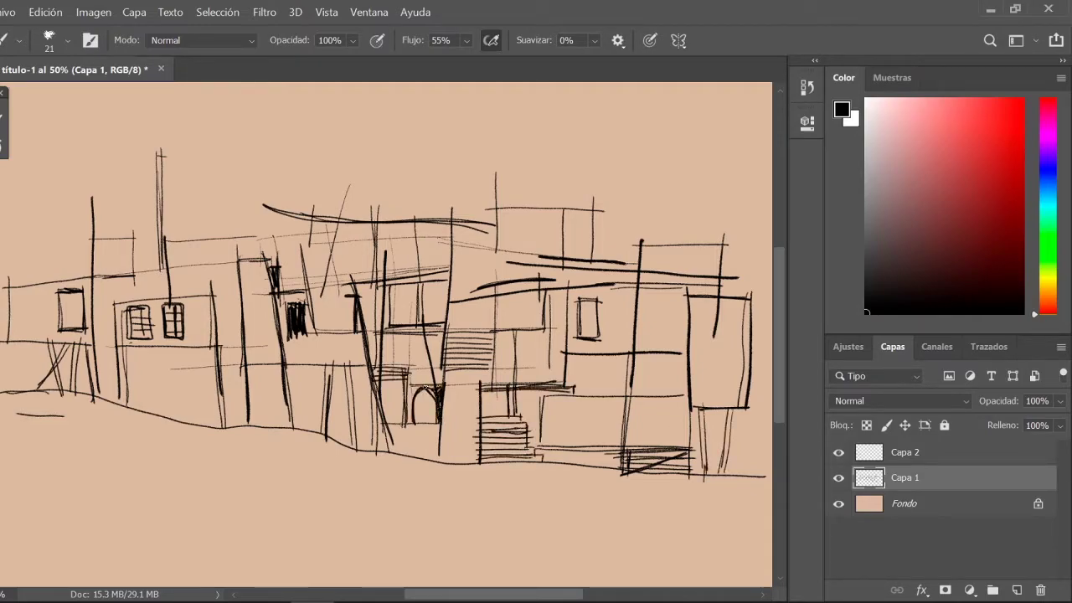
pyautogui.keyDown('ctrl'); pyautogui.click(1017, 590); pyautogui.keyUp('ctrl')
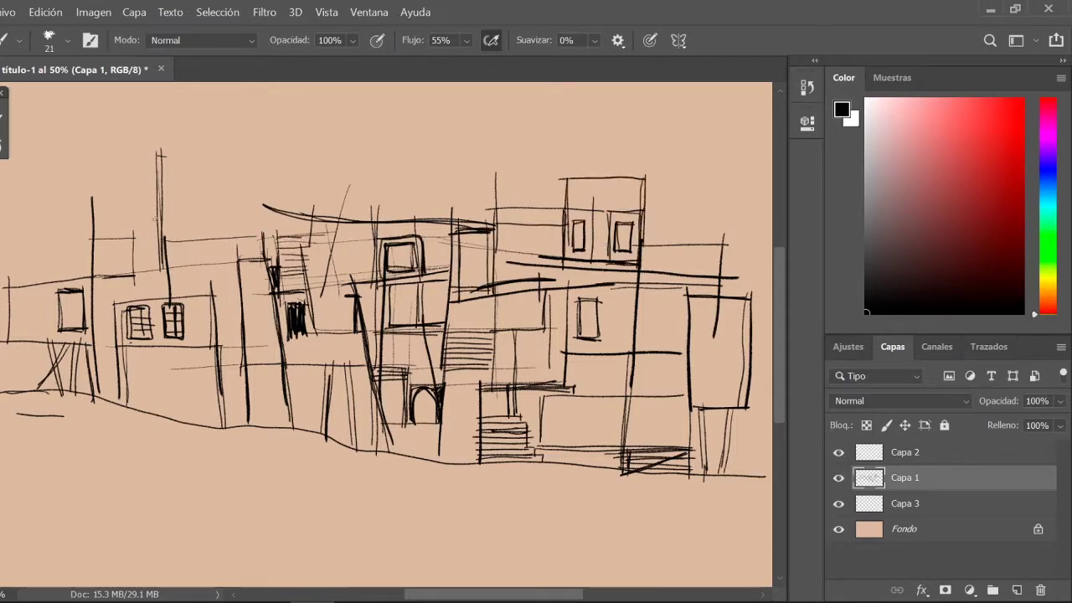
pyautogui.moveTo(145, 351); pyautogui.dragTo(243, 345)
# On Capa 3, fill the windows, doorway and walls with dark brown using a round brush.
pyautogui.click(867, 452)
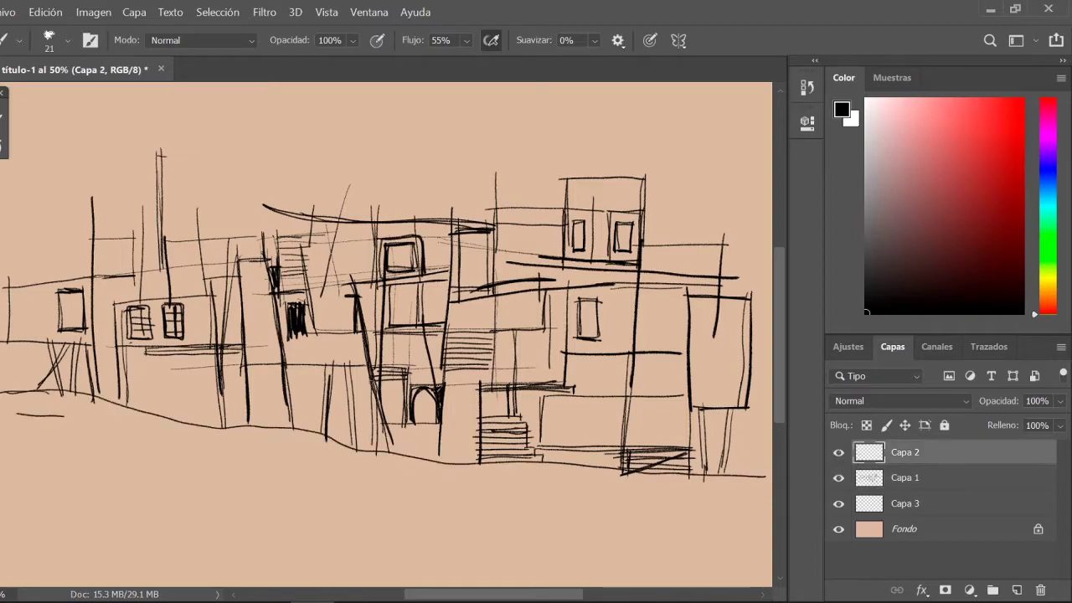
pyautogui.click(49, 37)
pyautogui.click(905, 504)
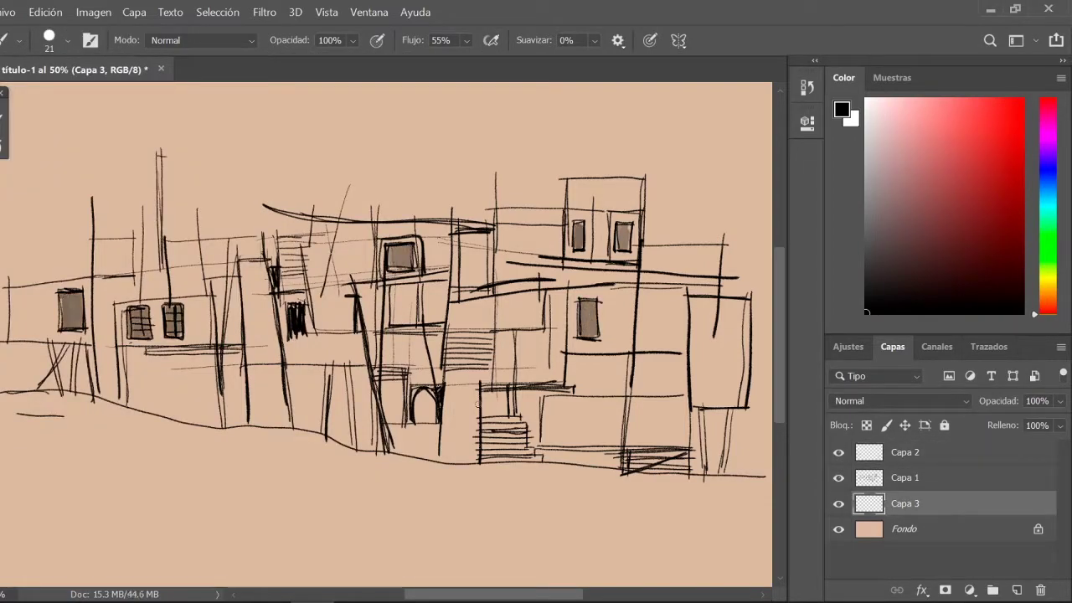
pyautogui.moveTo(390, 368); pyautogui.dragTo(392, 422)
pyautogui.moveTo(596, 211); pyautogui.dragTo(595, 258)
pyautogui.moveTo(700, 295); pyautogui.dragTo(699, 409)
pyautogui.moveTo(446, 273); pyautogui.dragTo(447, 305)
pyautogui.moveTo(309, 246); pyautogui.dragTo(373, 267)
pyautogui.moveTo(540, 268); pyautogui.dragTo(541, 210)
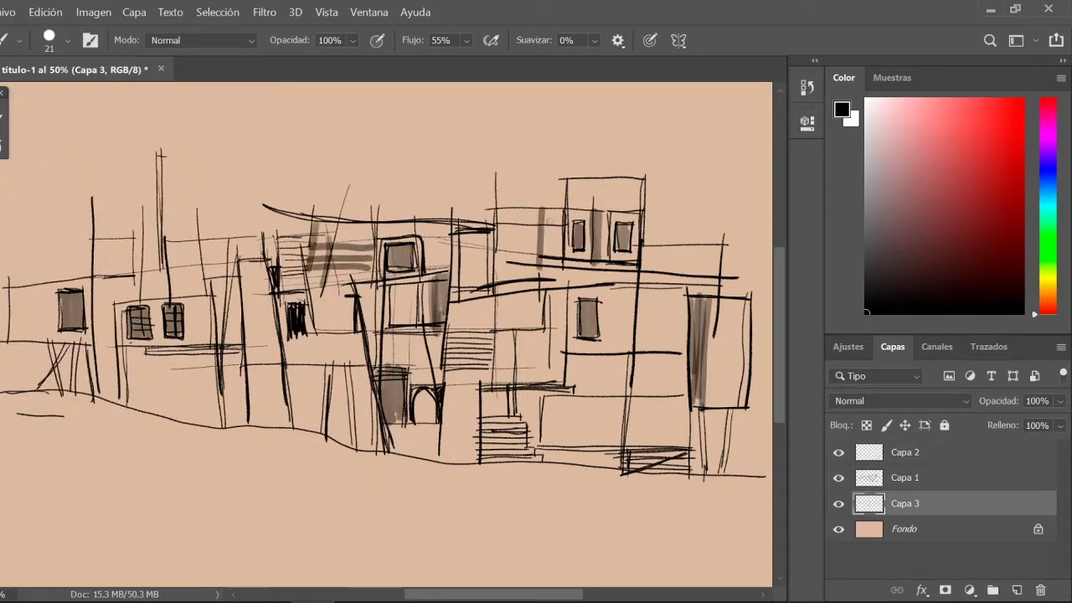
# With the 50 px textured brush, wash muted pink-brown over the lower, middle and right walls.
pyautogui.click(50, 37)
pyautogui.scroll(-5, 210, 294)
pyautogui.click(83, 381)
pyautogui.click(905, 185)
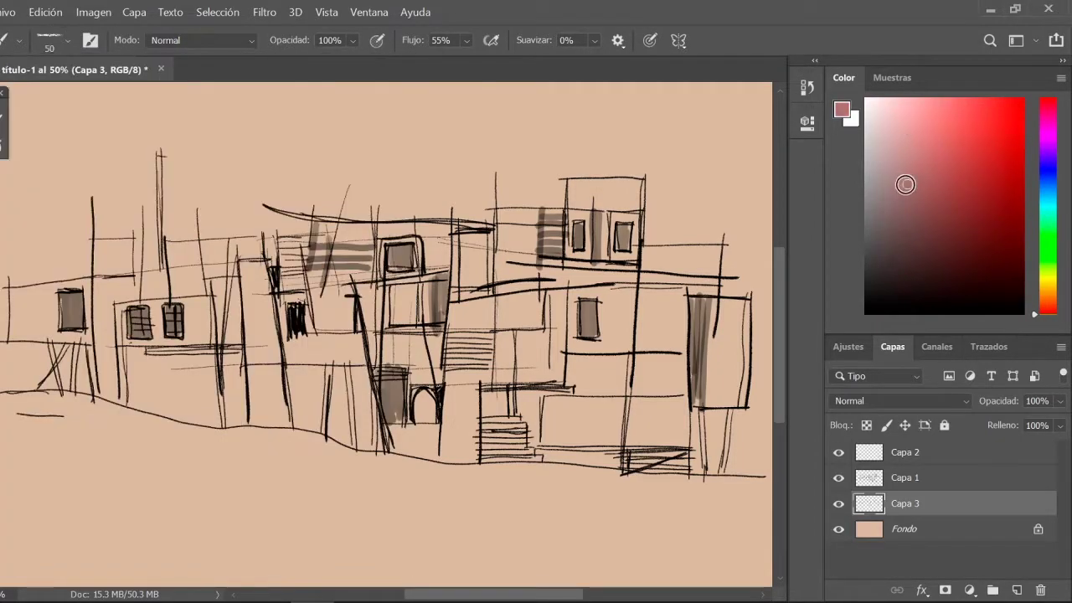
pyautogui.moveTo(637, 360); pyautogui.dragTo(662, 432)
pyautogui.moveTo(553, 402); pyautogui.dragTo(612, 444)
pyautogui.moveTo(294, 368); pyautogui.dragTo(322, 432)
pyautogui.moveTo(251, 268); pyautogui.dragTo(268, 419)
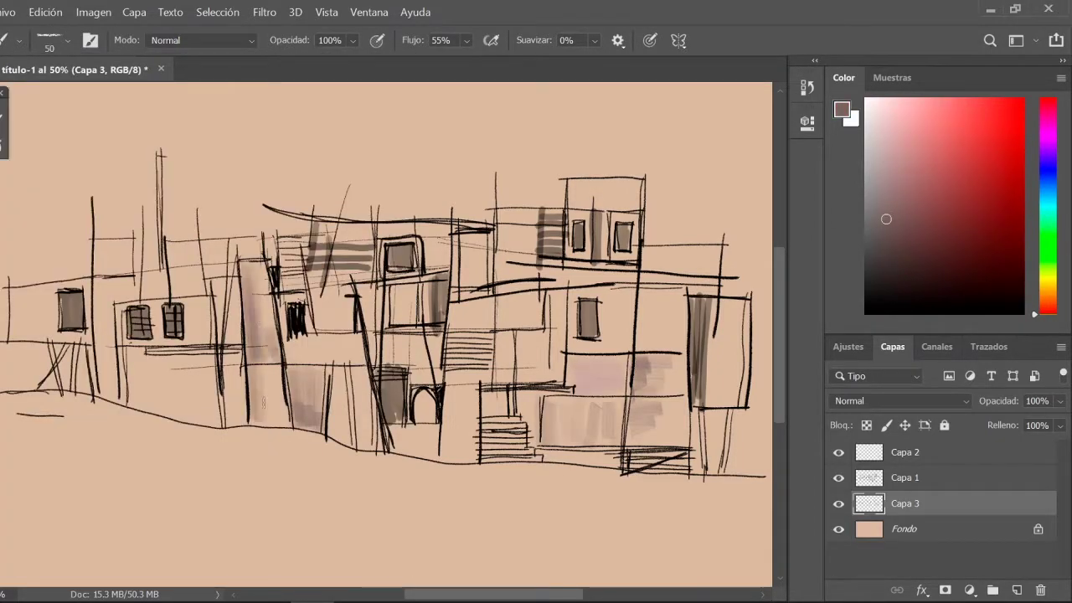
# Paint soft green washes on the left, right-hand and far right building walls.
pyautogui.click(886, 218)
pyautogui.moveTo(125, 301)
pyautogui.mouseDown()
pyautogui.moveTo(201, 402)
pyautogui.moveTo(168, 343)
pyautogui.mouseUp()
pyautogui.click(910, 182)
pyautogui.moveTo(636, 293); pyautogui.dragTo(682, 348)
pyautogui.moveTo(712, 301); pyautogui.dragTo(741, 406)
pyautogui.moveTo(516, 331); pyautogui.dragTo(545, 377)
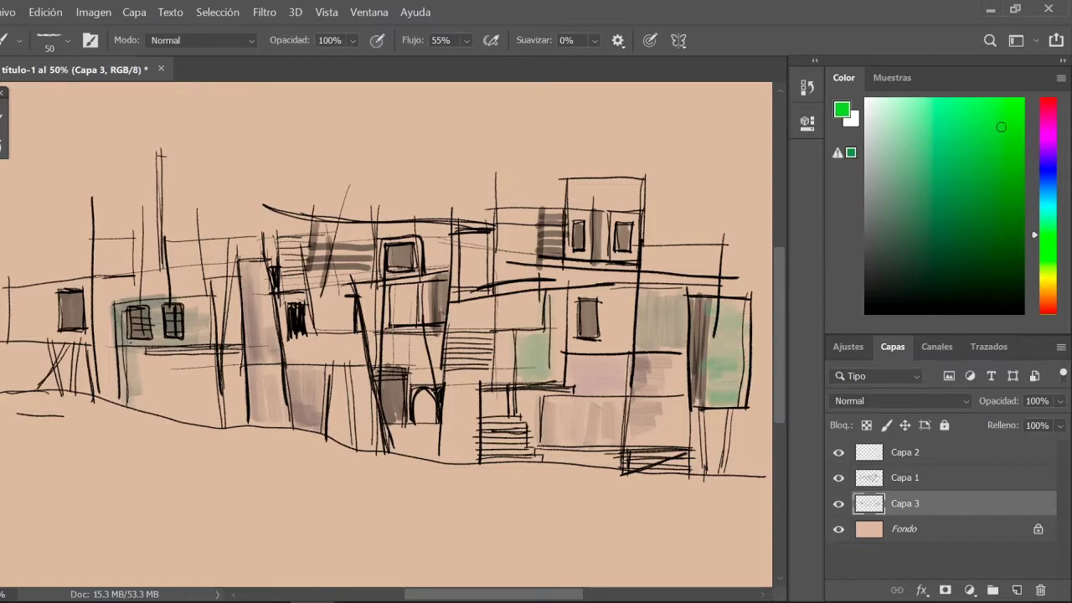
# Paint saturated purple on the far left, left and centre walls, plus a green block.
pyautogui.click(1044, 153)
pyautogui.click(932, 178)
pyautogui.moveTo(10, 291)
pyautogui.mouseDown()
pyautogui.moveTo(65, 339)
pyautogui.moveTo(89, 339)
pyautogui.mouseUp()
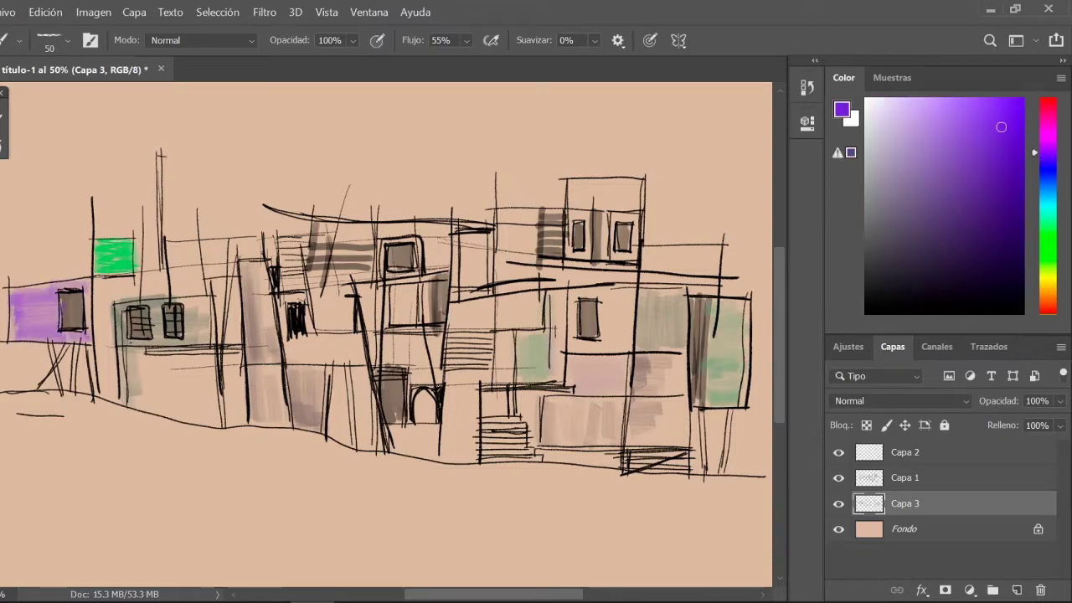
pyautogui.moveTo(499, 377); pyautogui.dragTo(561, 289)
pyautogui.moveTo(498, 327); pyautogui.dragTo(530, 323)
pyautogui.moveTo(315, 289); pyautogui.dragTo(374, 328)
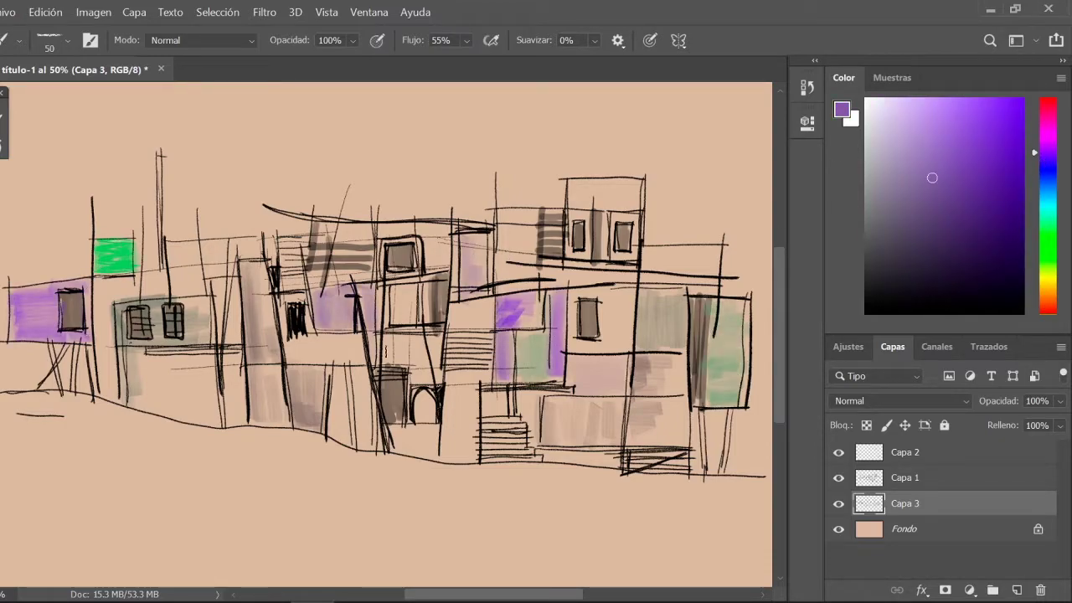
# On Capa 1, add grey strokes and shading to the upper and left buildings.
pyautogui.click(905, 478)
pyautogui.press('d')
pyautogui.moveTo(303, 194); pyautogui.dragTo(377, 209)
pyautogui.moveTo(163, 210); pyautogui.dragTo(197, 293)
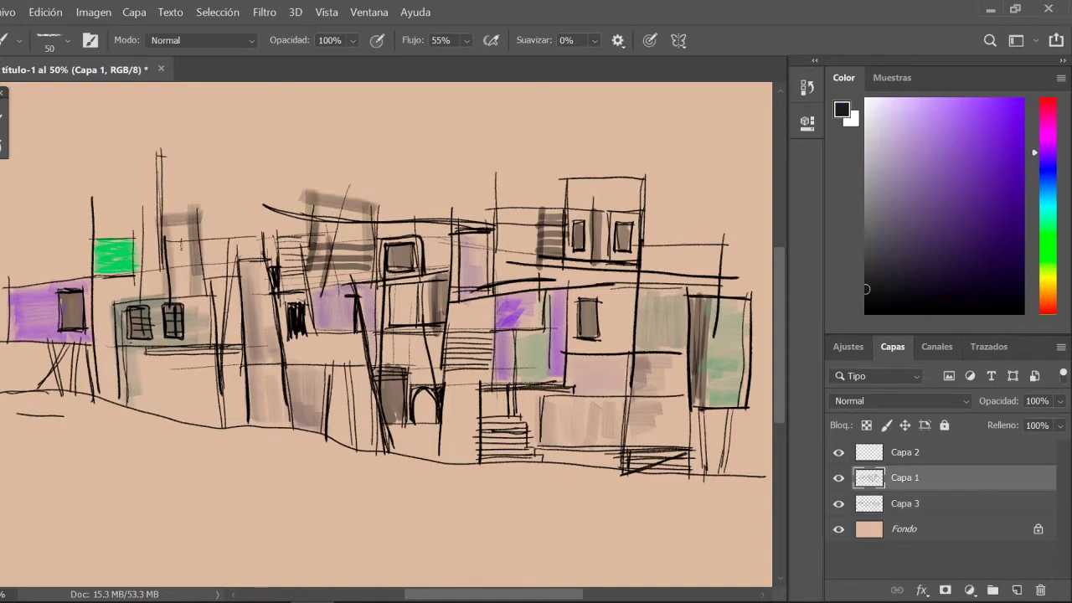
pyautogui.moveTo(645, 224); pyautogui.dragTo(683, 278)
pyautogui.moveTo(143, 352)
pyautogui.mouseDown()
pyautogui.moveTo(216, 423)
pyautogui.moveTo(243, 428)
pyautogui.mouseUp()
# On a new layer, mark out a tall pink rectangle at the lower left.
pyautogui.click(1016, 590)
pyautogui.click(1003, 135)
pyautogui.moveTo(74, 443); pyautogui.dragTo(130, 532)
# Fill the pink block, move it onto the building, and place a copy on the right building.
pyautogui.moveTo(79, 503); pyautogui.dragTo(126, 536)
pyautogui.press('v')
pyautogui.moveTo(103, 490); pyautogui.dragTo(243, 244)
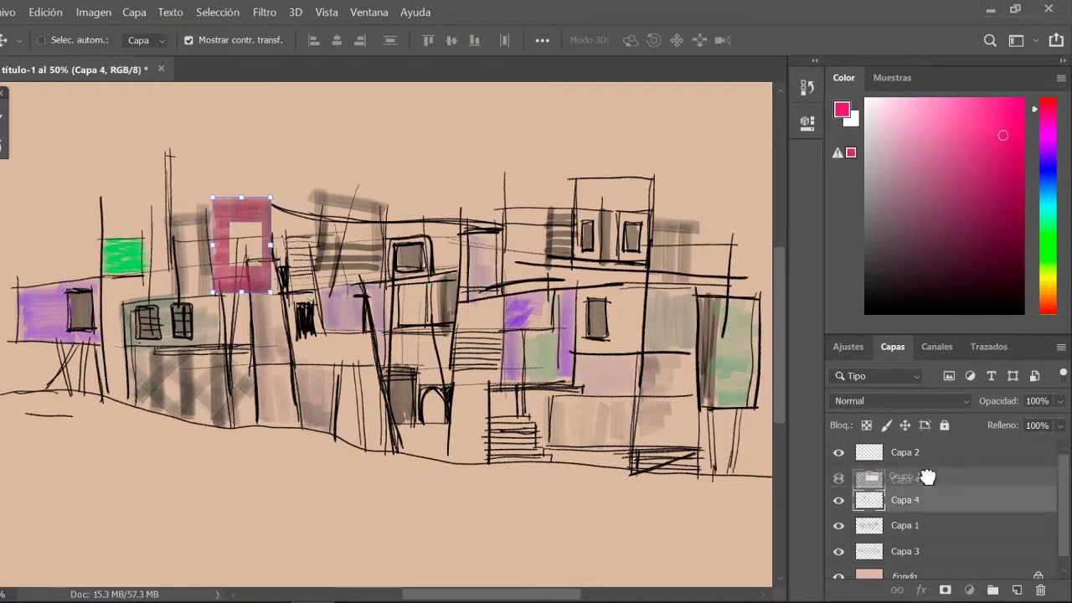
pyautogui.hotkey('ctrl', 'g')
pyautogui.moveTo(246, 207); pyautogui.dragTo(545, 207)
# Select the copied block's window area and paint a yellow frame around it.
pyautogui.press('m')
pyautogui.hotkey('ctrl', '+')
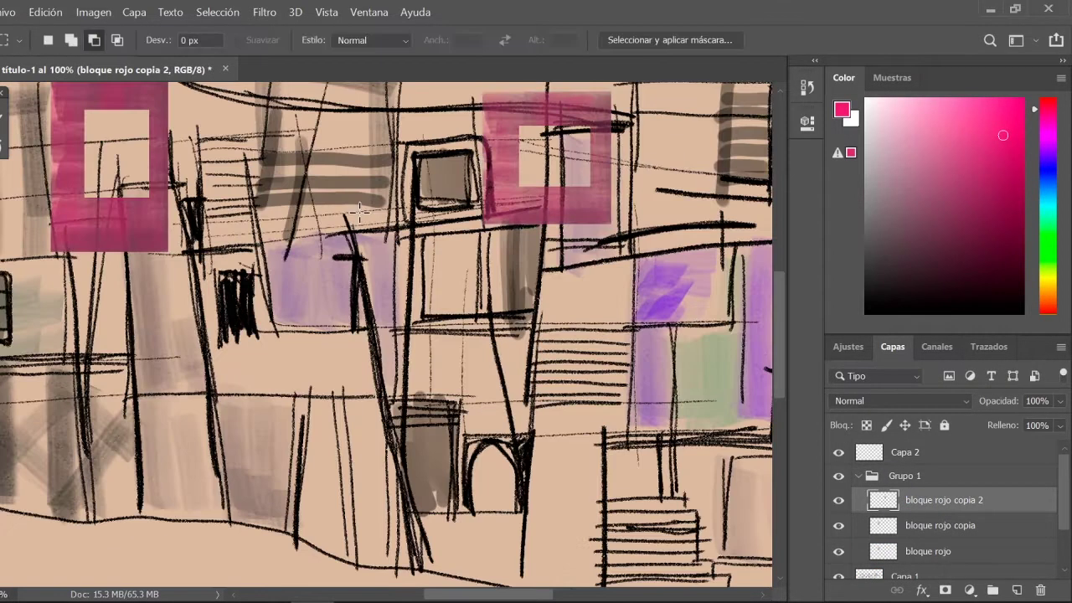
pyautogui.moveTo(491, 97); pyautogui.dragTo(610, 215)
pyautogui.hotkey('ctrl', '+')
pyautogui.moveTo(425, 137)
pyautogui.mouseDown()
pyautogui.moveTo(525, 262)
pyautogui.moveTo(575, 264)
pyautogui.mouseUp()
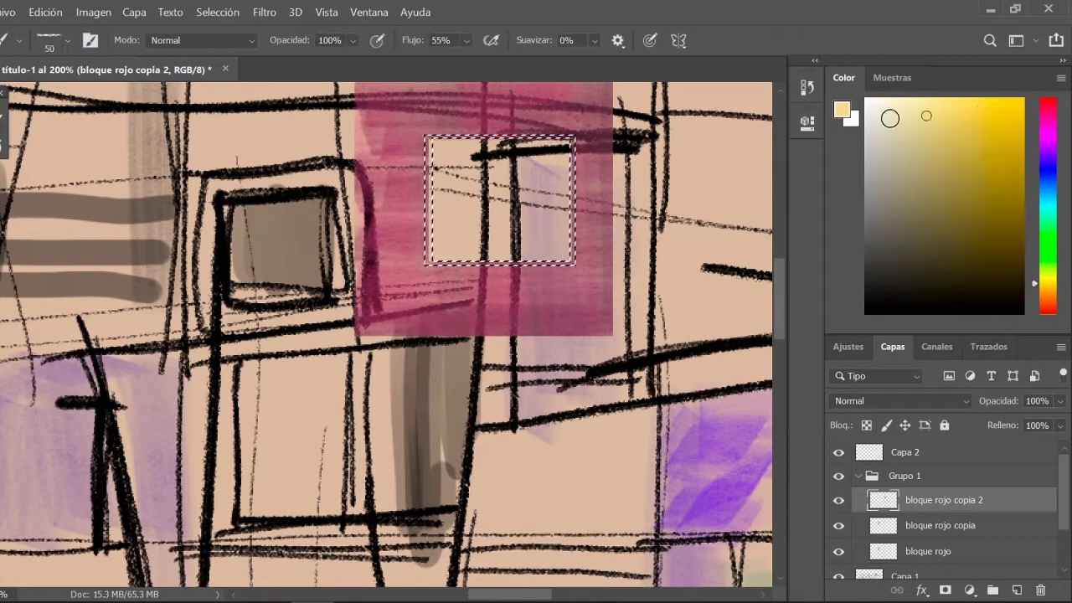
pyautogui.press('b')
pyautogui.press('m')
pyautogui.moveTo(427, 136)
pyautogui.mouseDown()
pyautogui.moveTo(515, 222)
pyautogui.moveTo(440, 251)
pyautogui.mouseUp()
pyautogui.press('b')
# Step back in History, then fill the window inside the yellow frame cream.
pyautogui.click(658, 338)
pyautogui.click(657, 399)
pyautogui.scroll(3, 527, 221)
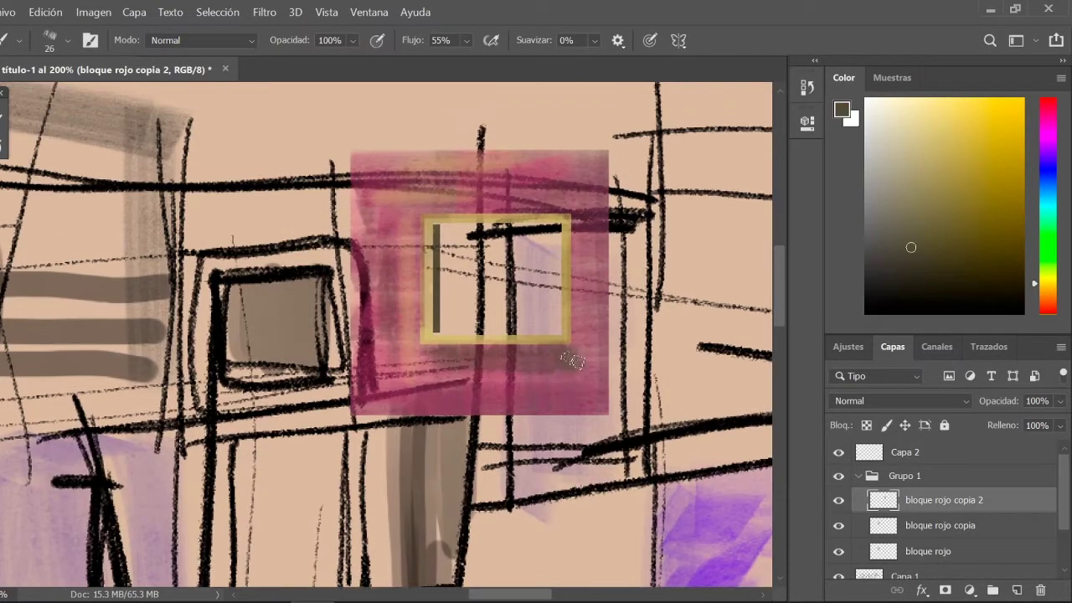
pyautogui.moveTo(593, 369); pyautogui.dragTo(572, 220)
pyautogui.press('m')
pyautogui.press('b')
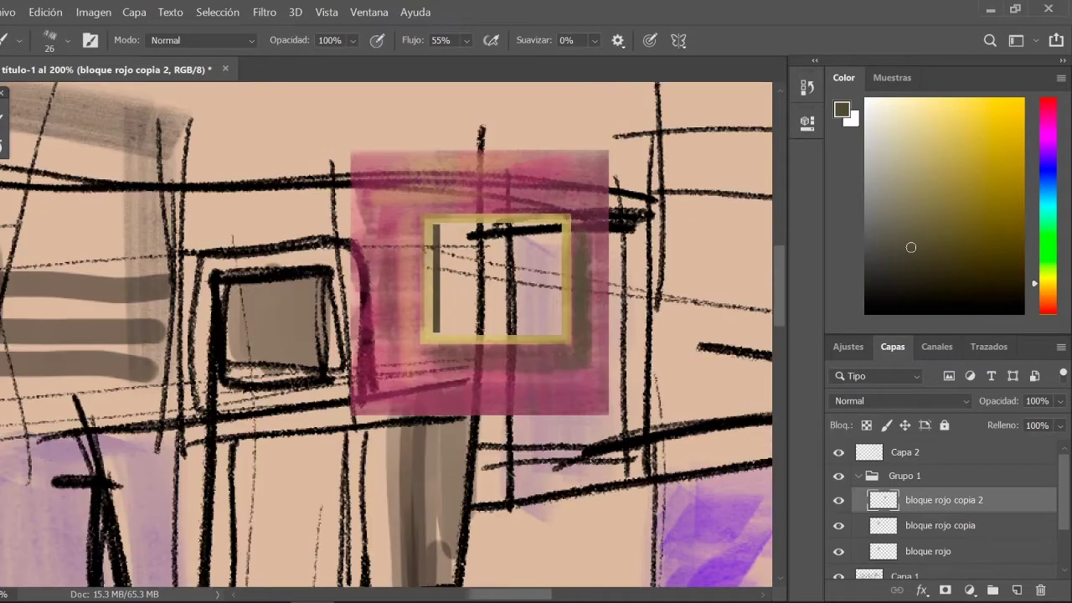
pyautogui.moveTo(444, 243)
pyautogui.mouseDown()
pyautogui.moveTo(503, 243)
pyautogui.moveTo(545, 318)
pyautogui.mouseUp()
pyautogui.press('d')
pyautogui.hotkey('ctrl', '-')
pyautogui.hotkey('ctrl', '-')
# Skew the bloque rojo copia block so its right side slants outward.
pyautogui.click(939, 526)
pyautogui.scroll(3, 520, 335)
pyautogui.hotkey('ctrl', 't')
pyautogui.rightClick(536, 252)
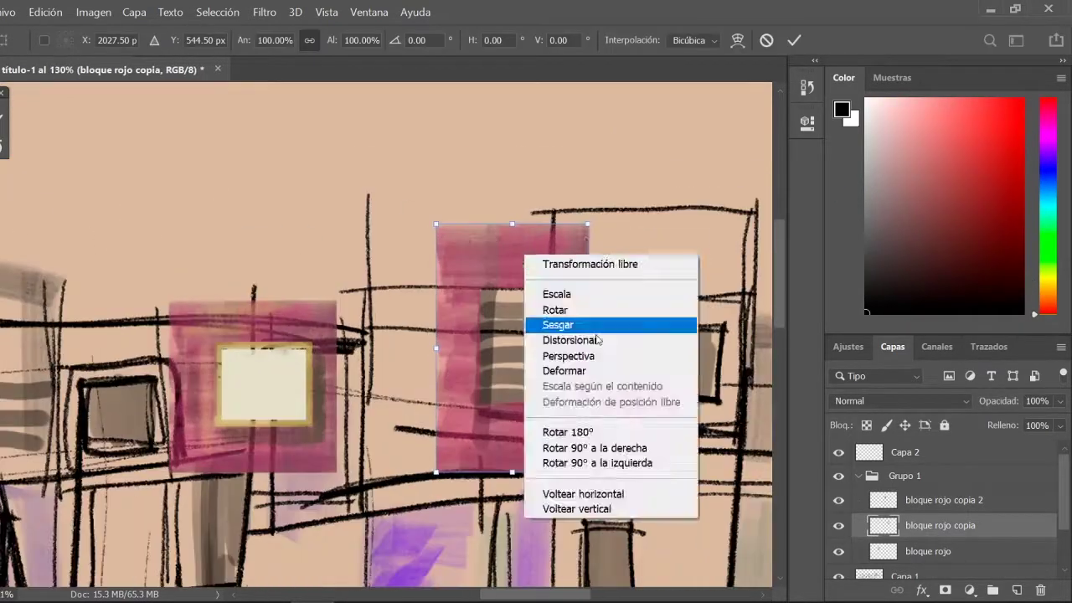
pyautogui.click(555, 321)
pyautogui.moveTo(610, 230); pyautogui.dragTo(642, 225)
pyautogui.press('Return')
# Repaint the skewed block in textured red with a large brush and a dark red mark.
pyautogui.press('b')
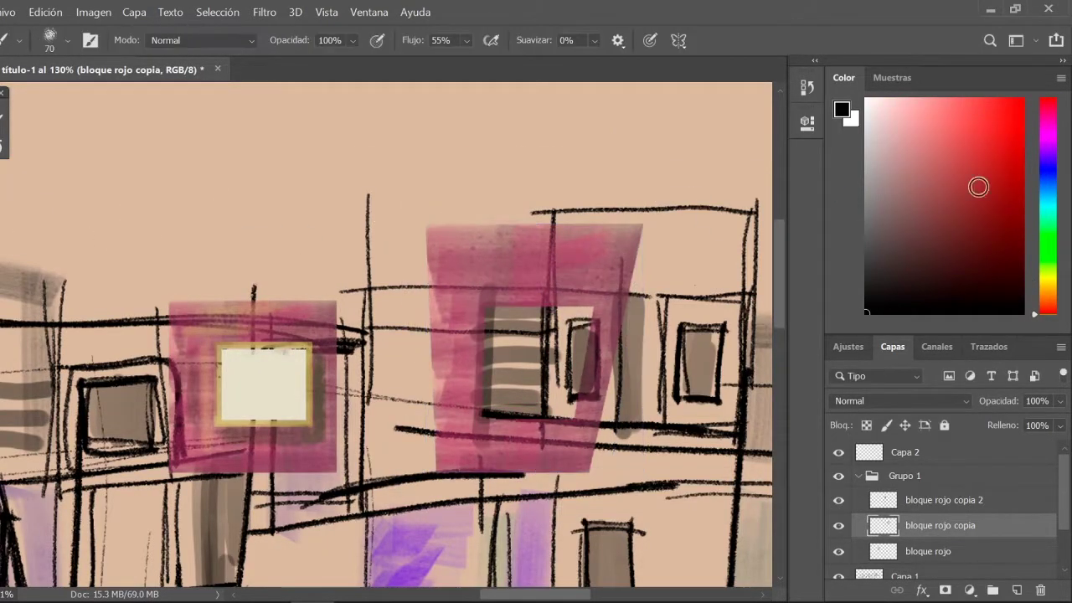
pyautogui.click(926, 193)
pyautogui.moveTo(503, 335)
pyautogui.mouseDown()
pyautogui.moveTo(574, 249)
pyautogui.moveTo(481, 305)
pyautogui.mouseUp()
pyautogui.rightClick(482, 306)
pyautogui.click(96, 311)
pyautogui.moveTo(452, 251); pyautogui.dragTo(570, 435)
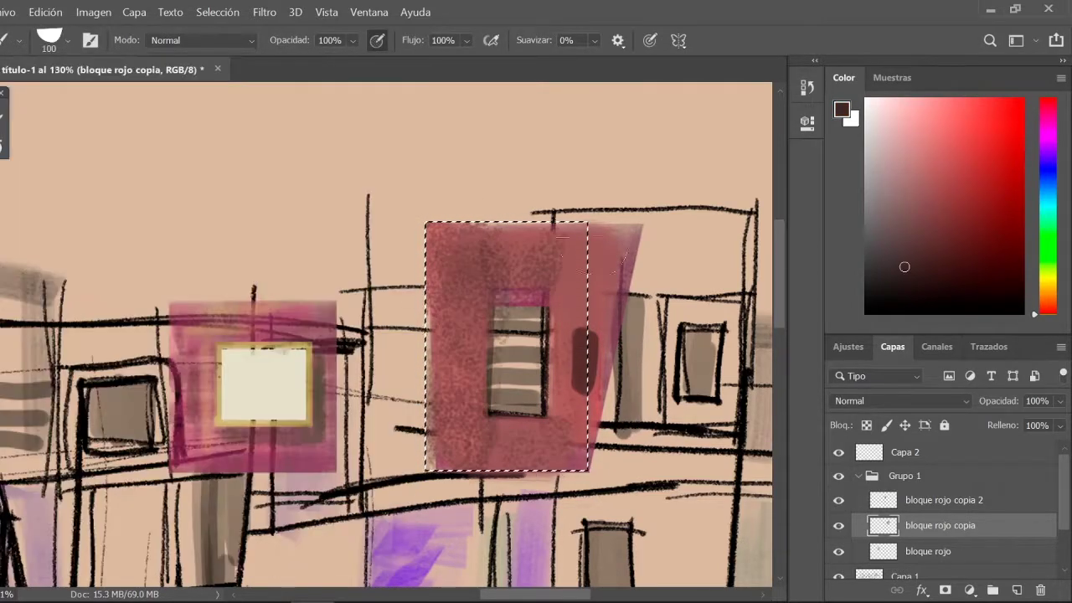
pyautogui.hotkey('ctrl', 'd')
pyautogui.moveTo(552, 235); pyautogui.dragTo(620, 419)
pyautogui.click(990, 151)
# Undo the last two paint steps and tint the striped window purple.
pyautogui.press('m')
pyautogui.hotkey('ctrl', 'z')
pyautogui.hotkey('ctrl', 'z')
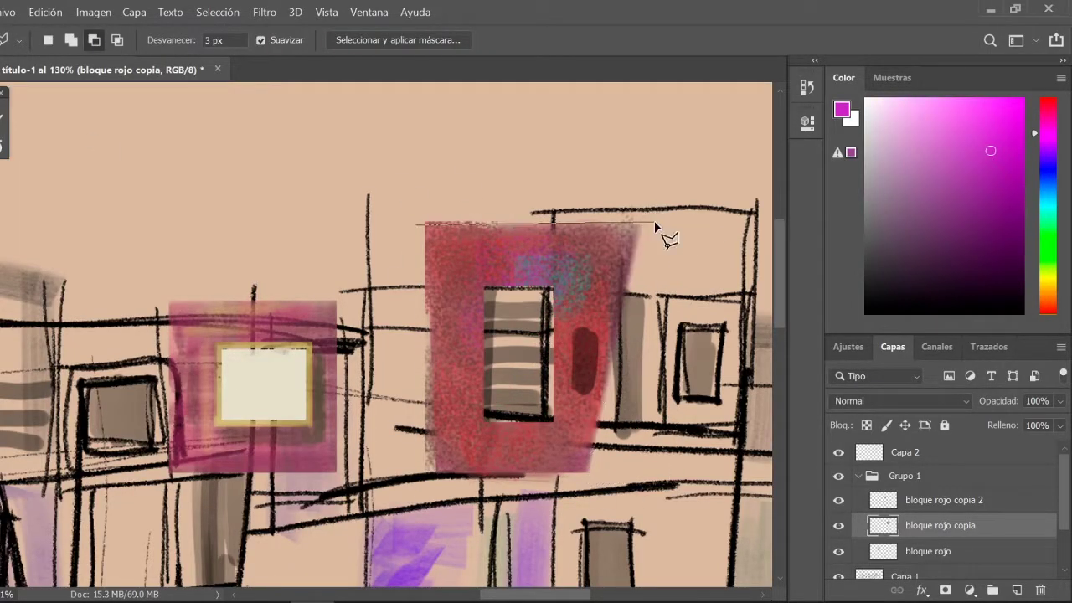
pyautogui.hotkey('ctrl', 'z')
pyautogui.hotkey('ctrl', 'z')
pyautogui.press('b')
pyautogui.moveTo(494, 301); pyautogui.dragTo(544, 410)
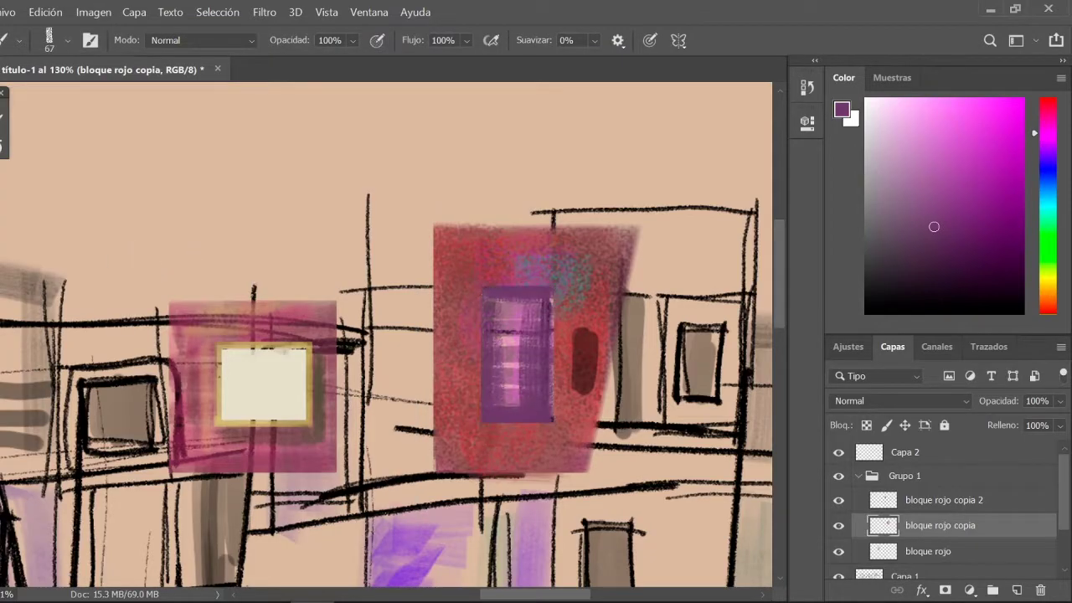
# Move a copy of the block toward the upper left of the street.
pyautogui.press('m')
pyautogui.hotkey('ctrl', '+')
pyautogui.press('b')
pyautogui.rightClick(287, 512)
pyautogui.press('Escape')
pyautogui.hotkey('ctrl', '-')
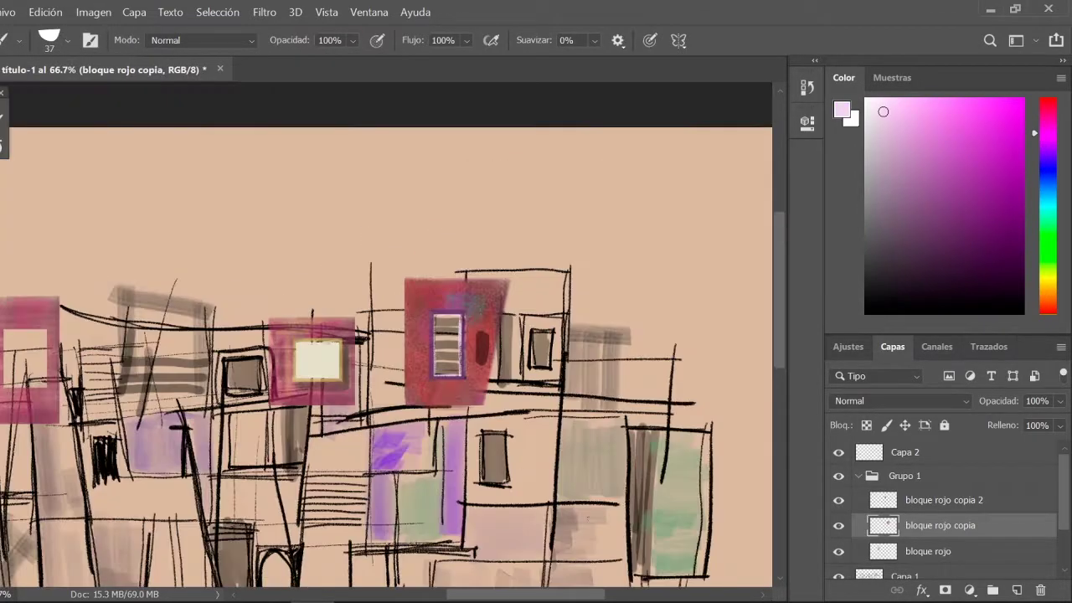
pyautogui.press('v')
pyautogui.moveTo(697, 454); pyautogui.dragTo(435, 265)
# Undo the block move, revert to an earlier history state, and select Capa 3.
pyautogui.hotkey('ctrl', 'z')
pyautogui.hotkey('ctrl', '-')
pyautogui.hotkey('ctrl', '-')
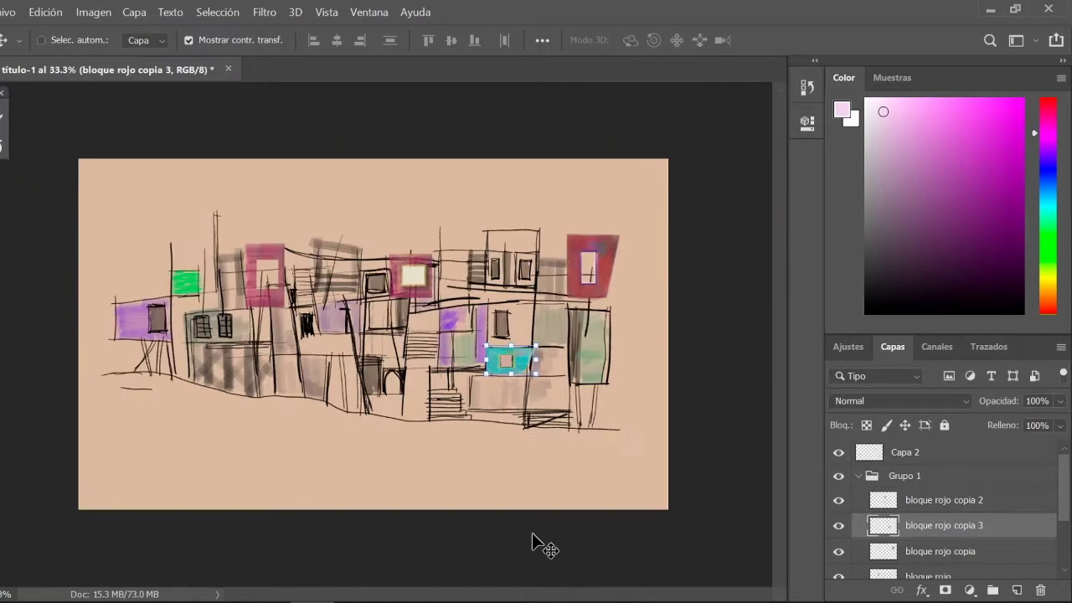
pyautogui.press('b')
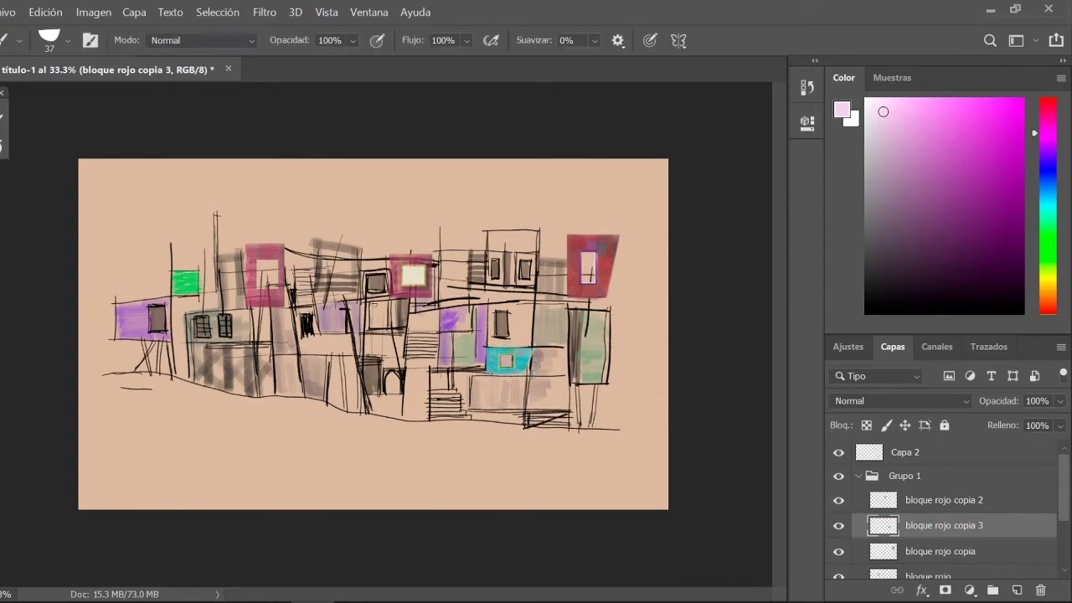
pyautogui.click(808, 87)
pyautogui.click(661, 300)
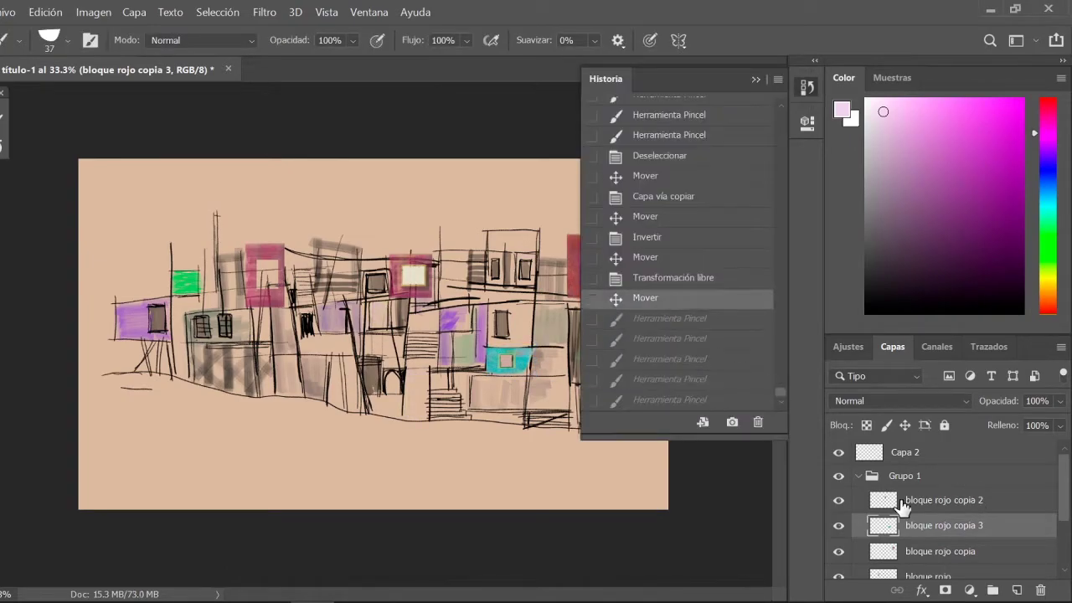
pyautogui.click(838, 500)
pyautogui.click(839, 500)
pyautogui.click(839, 500)
pyautogui.click(839, 500)
pyautogui.click(905, 525)
# Paint pale pink, blue-grey, pale blue, lavender and olive patches on the lower walls.
pyautogui.moveTo(414, 369); pyautogui.dragTo(417, 414)
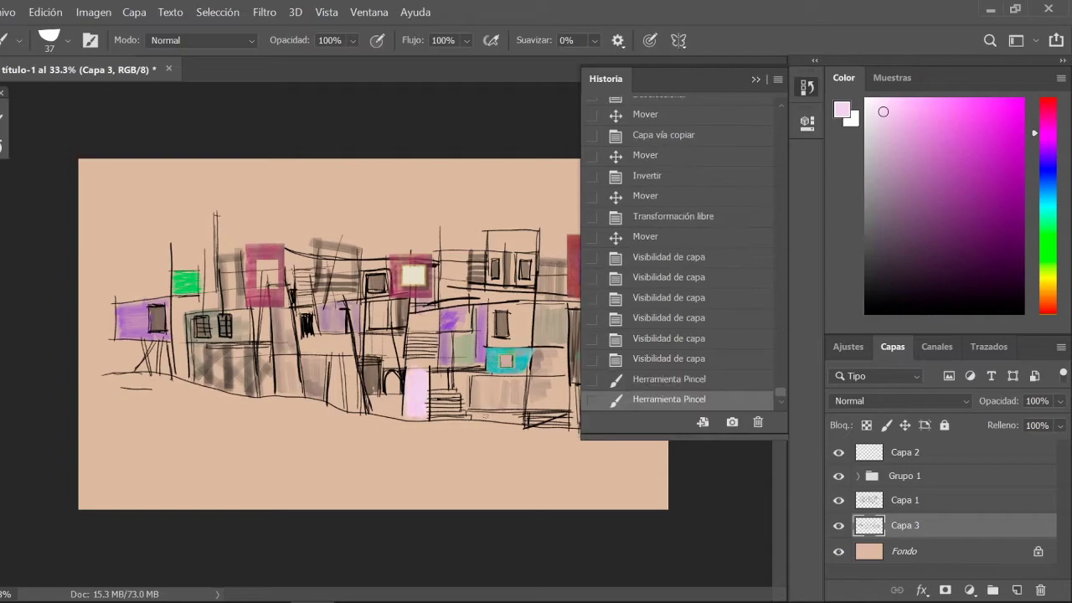
pyautogui.click(893, 161)
pyautogui.moveTo(478, 379); pyautogui.dragTo(524, 406)
pyautogui.moveTo(347, 359); pyautogui.dragTo(348, 410)
pyautogui.moveTo(335, 357); pyautogui.dragTo(335, 399)
pyautogui.moveTo(226, 347); pyautogui.dragTo(261, 378)
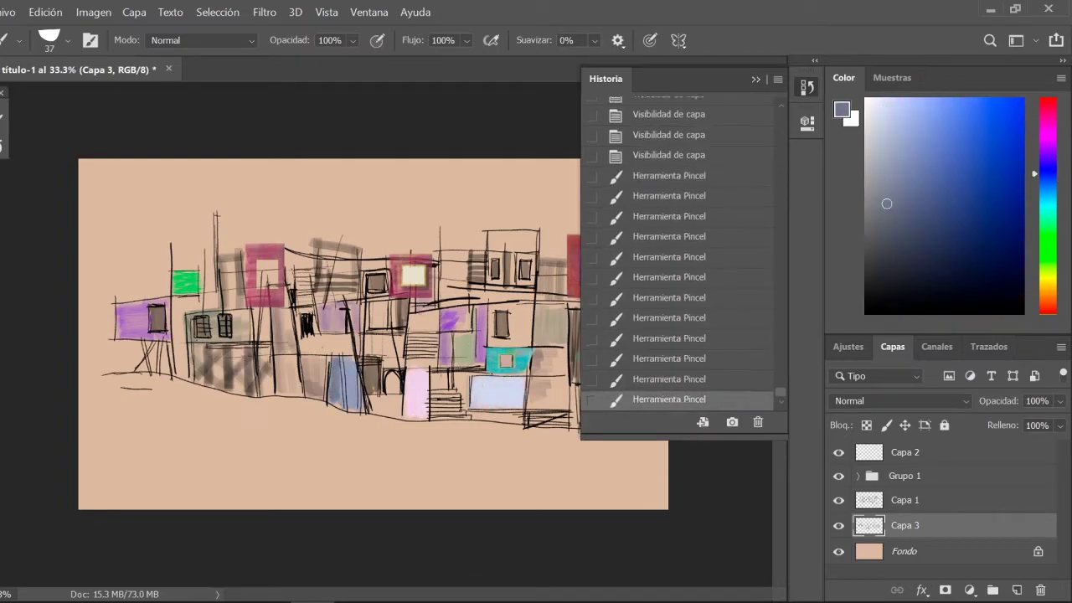
pyautogui.moveTo(184, 295); pyautogui.dragTo(186, 376)
# Paint a grey-olive patch on the middle wall, then pick a muted purple.
pyautogui.click(887, 204)
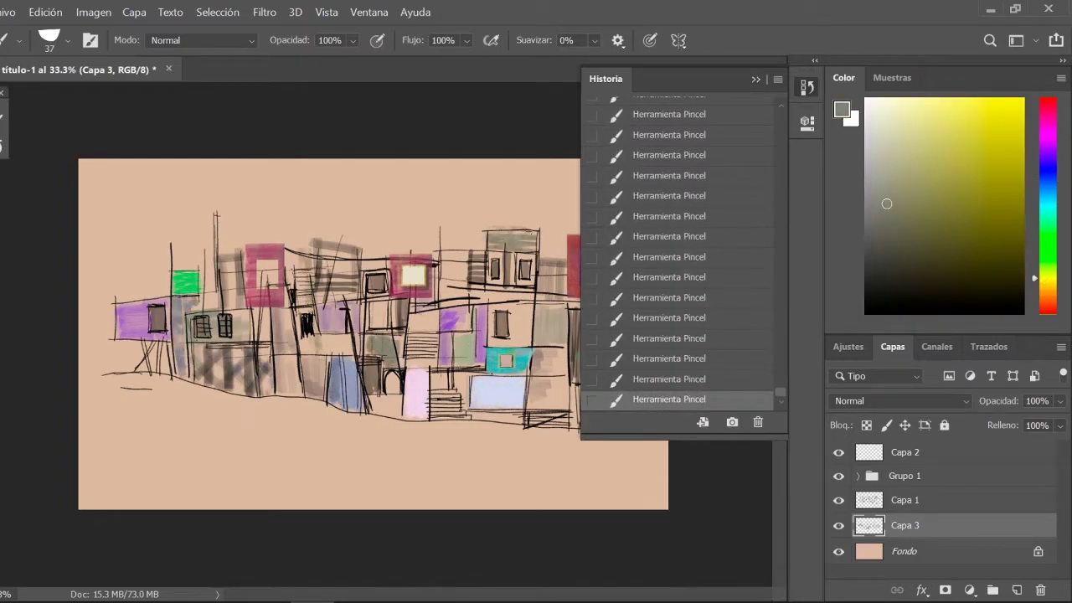
pyautogui.click(948, 215)
pyautogui.moveTo(444, 264); pyautogui.dragTo(465, 281)
pyautogui.click(914, 217)
pyautogui.click(806, 87)
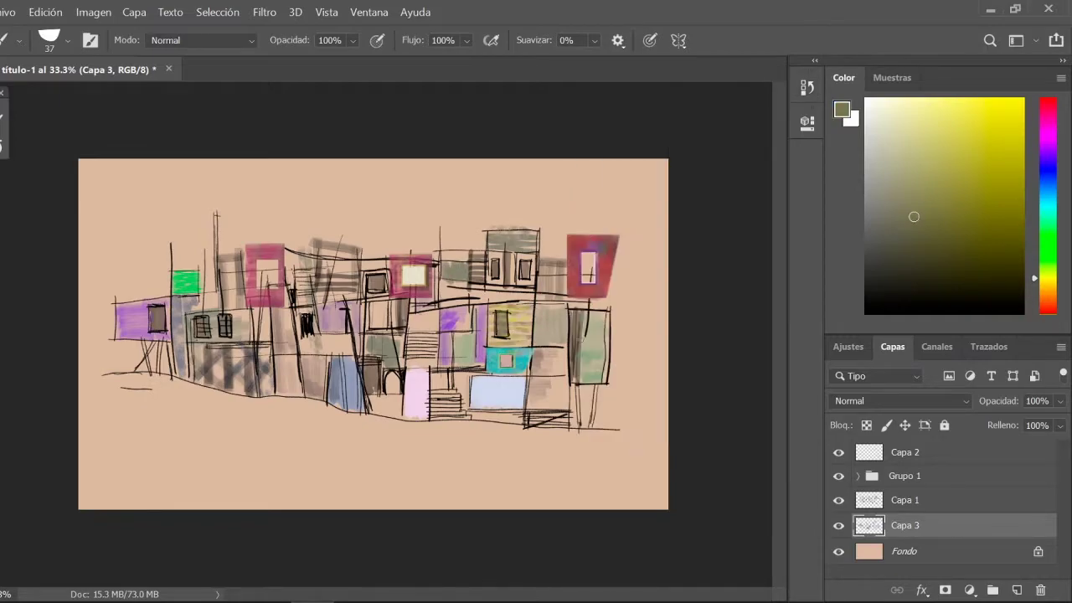
pyautogui.click(1047, 134)
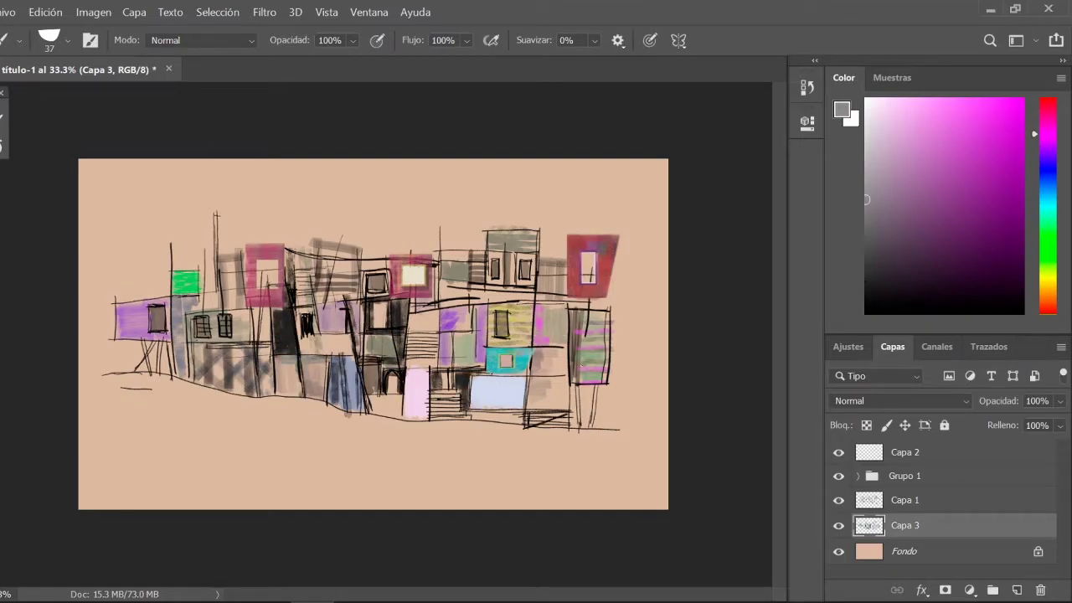
# On new layer Capa 4, brush a dark purple window strip below the houses.
pyautogui.click(1017, 589)
pyautogui.click(924, 273)
pyautogui.moveTo(153, 462); pyautogui.dragTo(272, 432)
pyautogui.moveTo(146, 429); pyautogui.dragTo(299, 459)
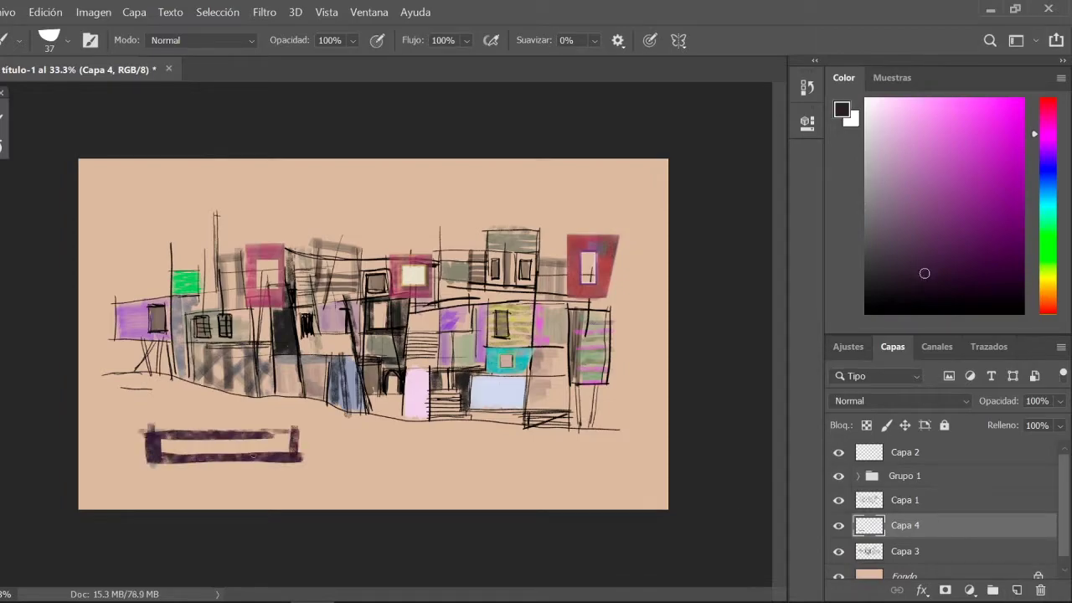
pyautogui.moveTo(167, 457); pyautogui.dragTo(180, 440)
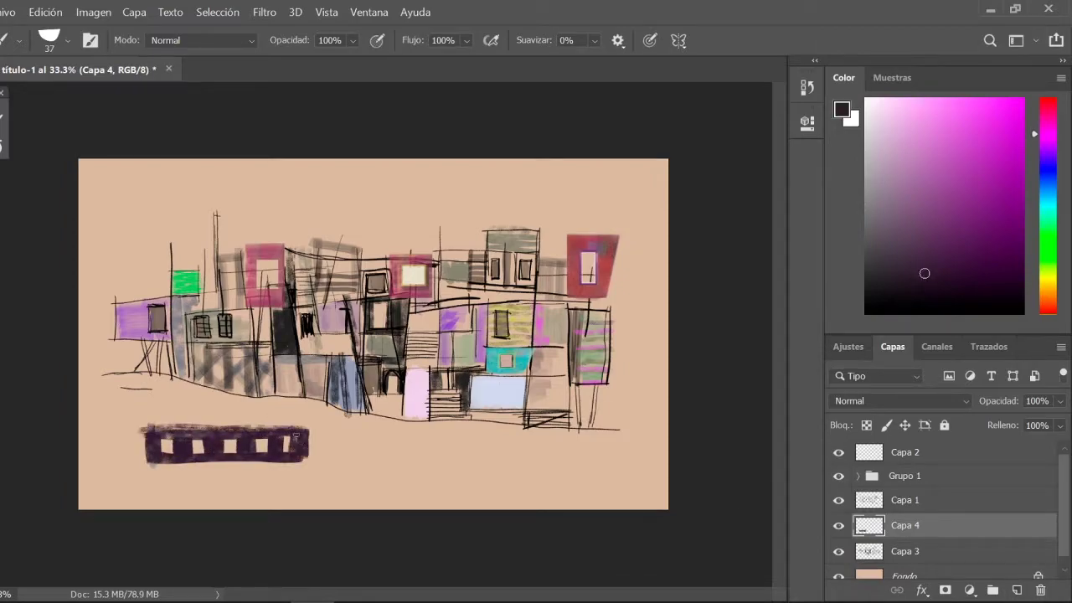
# Scale the strip onto the lower-left buildings, bring it to the top, and invert it to pale mint.
pyautogui.hotkey('ctrl', 't')
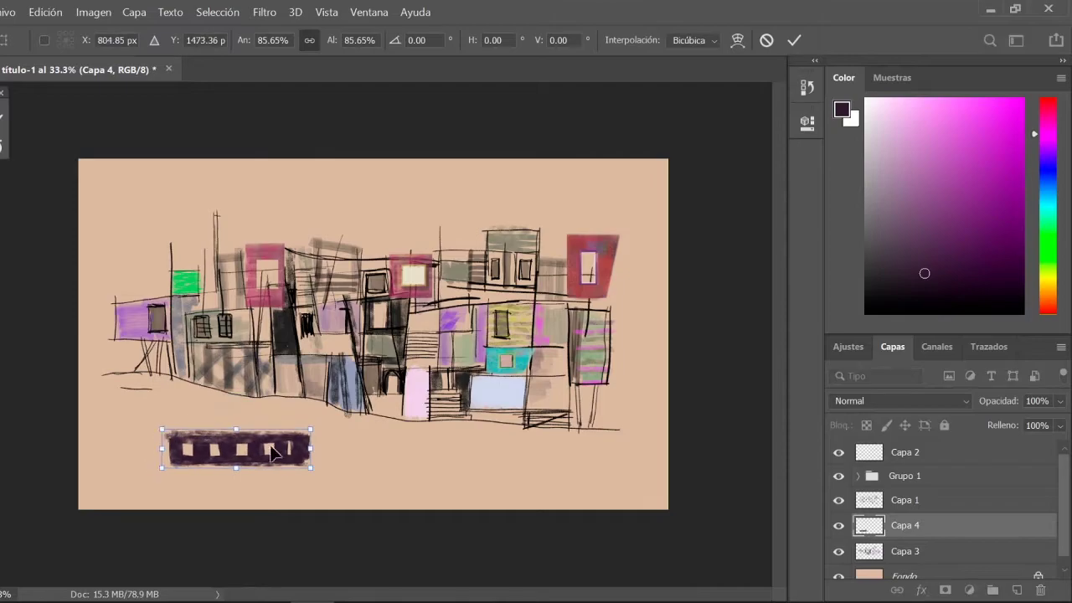
pyautogui.moveTo(227, 448)
pyautogui.mouseDown()
pyautogui.moveTo(442, 310)
pyautogui.moveTo(388, 348)
pyautogui.moveTo(504, 318)
pyautogui.moveTo(494, 359)
pyautogui.moveTo(577, 356)
pyautogui.moveTo(272, 403)
pyautogui.moveTo(286, 400)
pyautogui.mouseUp()
pyautogui.press('Return')
pyautogui.hotkey('ctrl', 'shift', ']')
pyautogui.press('v')
pyautogui.hotkey('ctrl', 't')
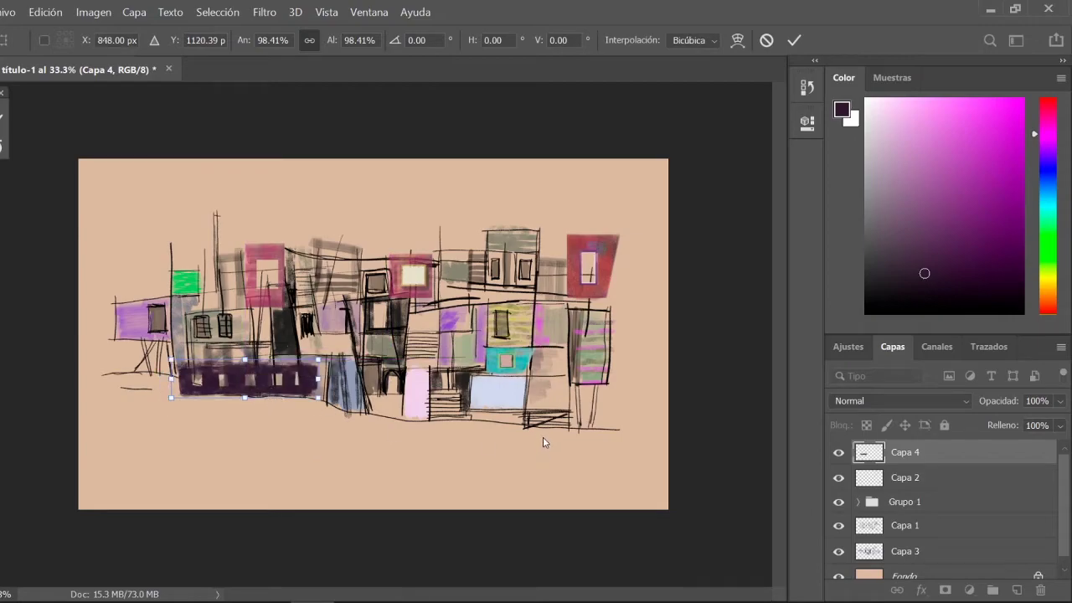
pyautogui.click(806, 87)
pyautogui.press('Return')
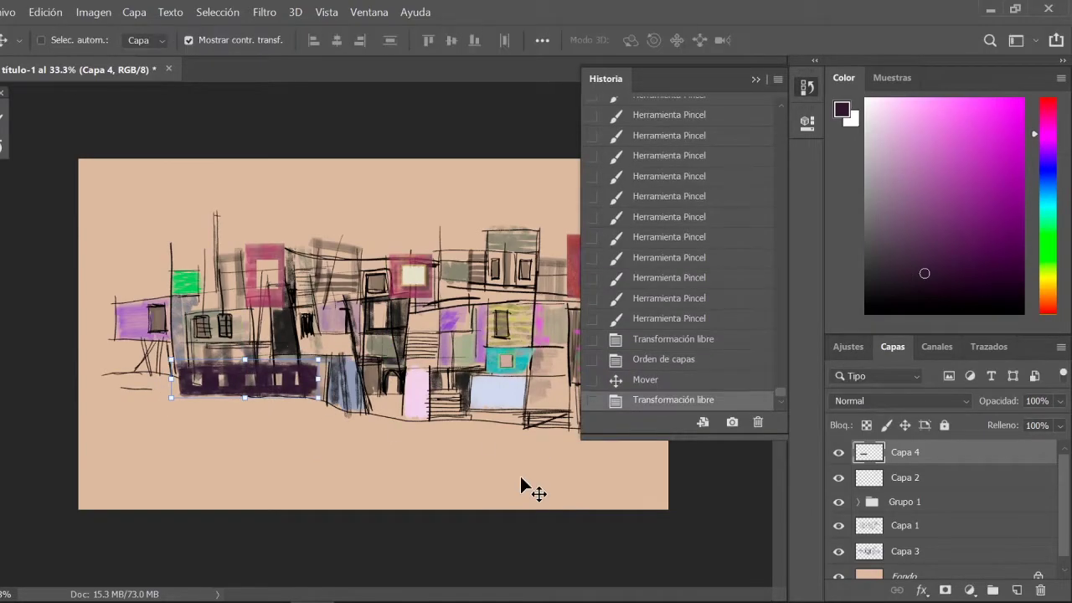
pyautogui.hotkey('ctrl', 'i')
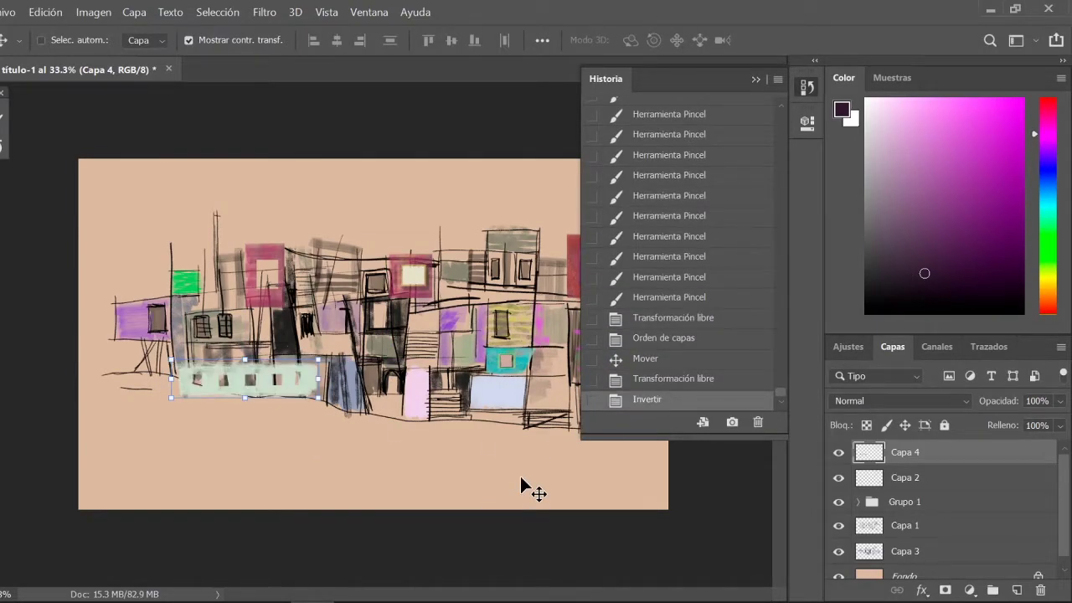
pyautogui.click(958, 478)
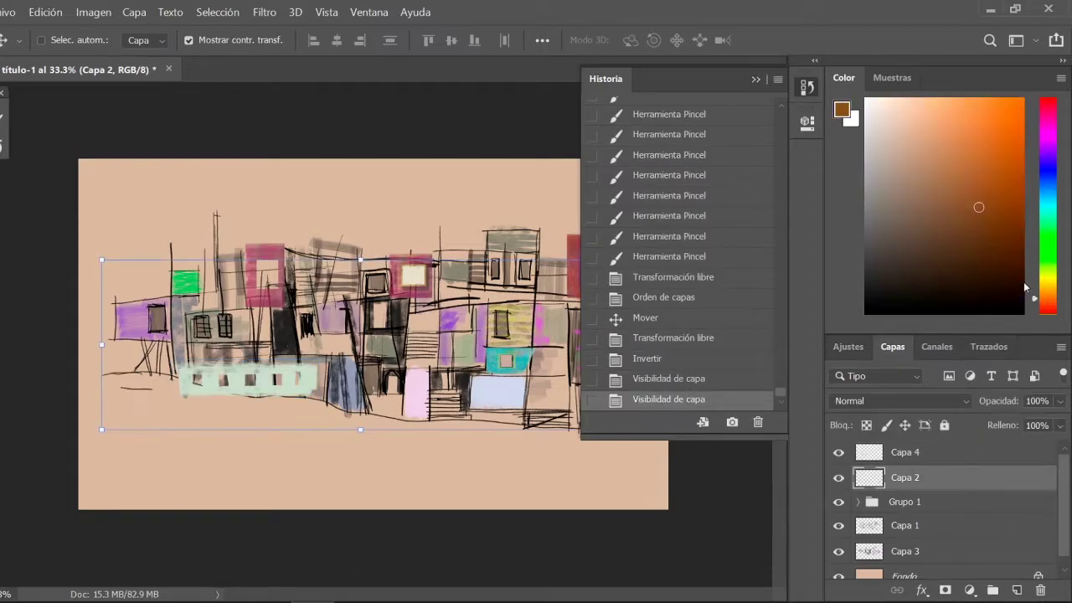
# Paint a brown ground band beneath the houses with a textured brush.
pyautogui.press('b')
pyautogui.click(67, 40)
pyautogui.click(335, 463)
pyautogui.moveTo(100, 381); pyautogui.dragTo(394, 444)
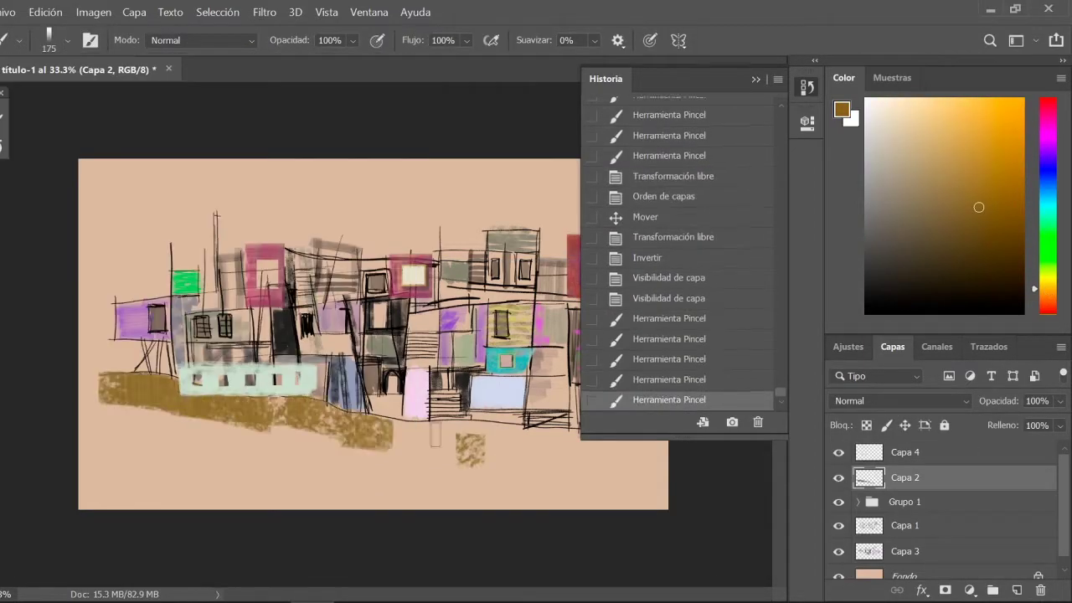
# Spread yellow-ochre strokes across the hillside and darken its left edge.
pyautogui.click(945, 125)
pyautogui.moveTo(84, 402); pyautogui.dragTo(643, 457)
pyautogui.moveTo(386, 419); pyautogui.dragTo(84, 393)
pyautogui.moveTo(167, 390); pyautogui.dragTo(84, 436)
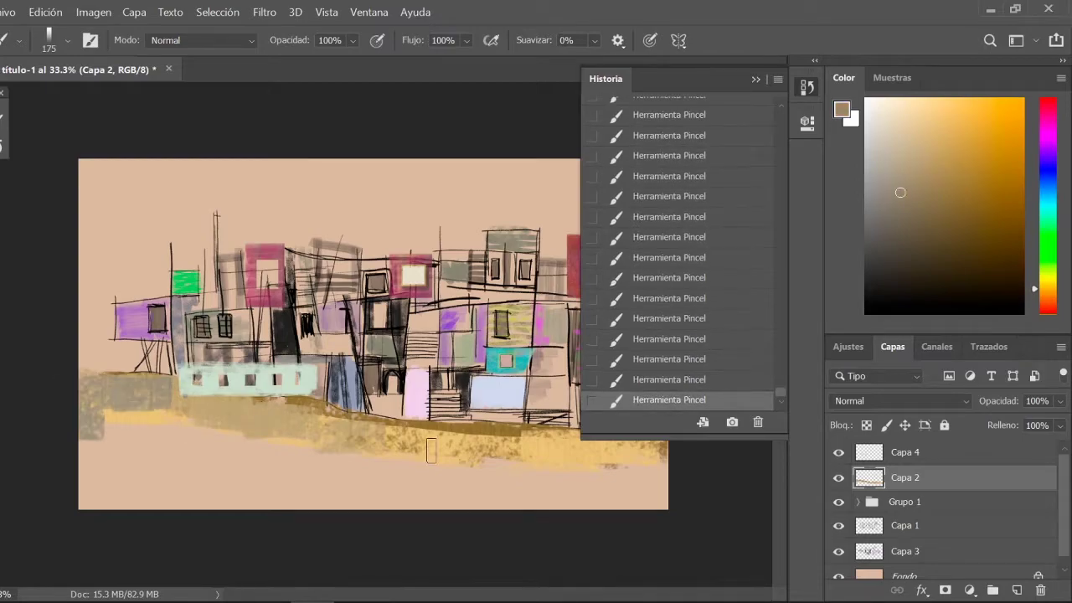
pyautogui.moveTo(298, 411); pyautogui.dragTo(93, 444)
# Move Capa 2 above Capa 4 and add more brown texture to the hillside.
pyautogui.moveTo(932, 458); pyautogui.dragTo(932, 450)
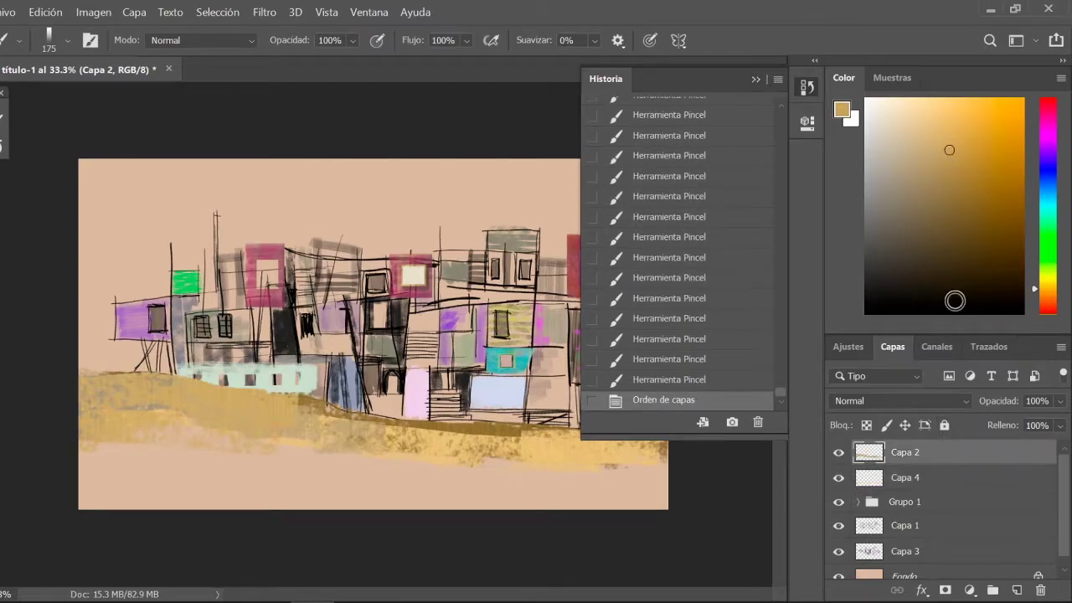
pyautogui.click(967, 227)
pyautogui.moveTo(307, 377); pyautogui.dragTo(151, 443)
pyautogui.moveTo(84, 377)
pyautogui.mouseDown()
pyautogui.moveTo(452, 457)
pyautogui.moveTo(683, 450)
pyautogui.moveTo(84, 469)
pyautogui.mouseUp()
pyautogui.click(806, 87)
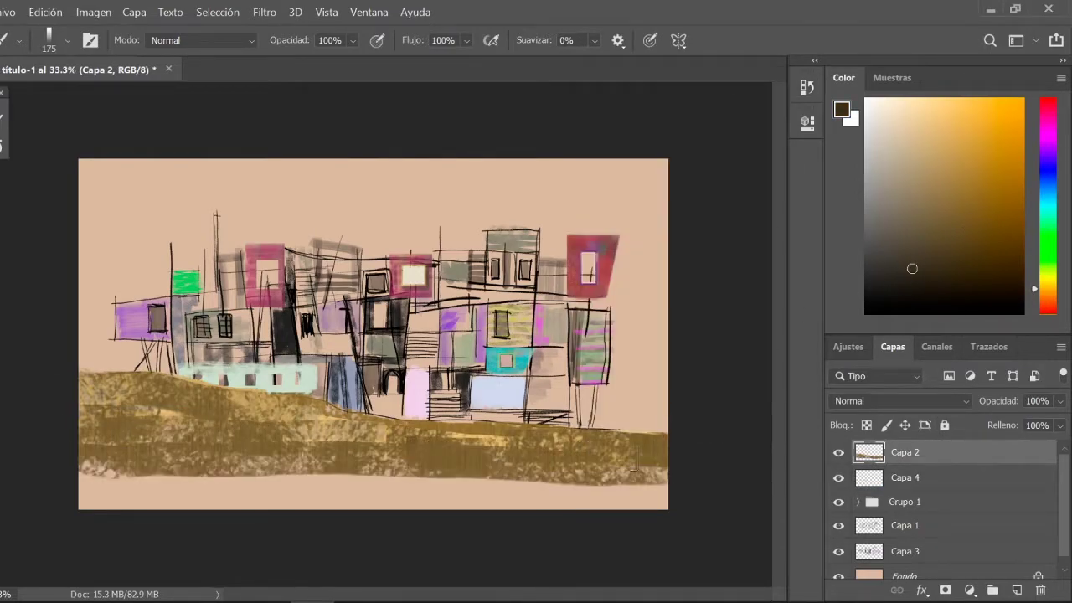
# Paint a dark band with light grey strokes across the lower ground.
pyautogui.click(908, 179)
pyautogui.moveTo(327, 435); pyautogui.dragTo(84, 452)
pyautogui.moveTo(356, 419); pyautogui.dragTo(360, 485)
# On Capa 3, zoomed in, paint orange-yellow onto a middle building.
pyautogui.scroll(-1, 940, 537)
pyautogui.click(939, 537)
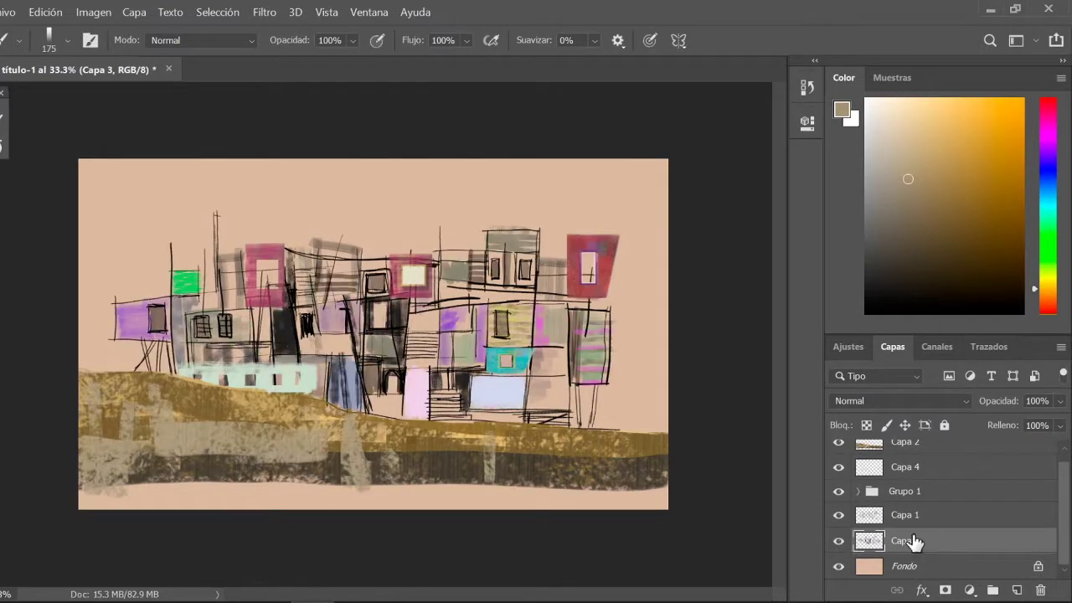
pyautogui.hotkey('ctrl', '1')
pyautogui.click(945, 123)
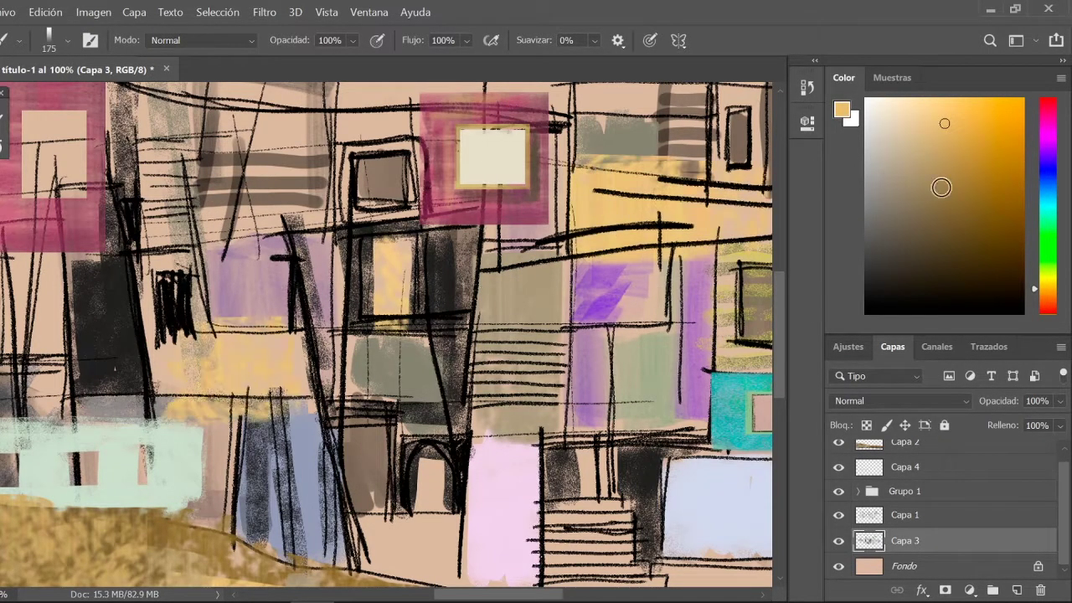
pyautogui.moveTo(167, 336); pyautogui.dragTo(285, 418)
# Paint cyan on an upper and a right building, and blue around the upper-right windows.
pyautogui.click(1001, 132)
pyautogui.moveTo(218, 100); pyautogui.dragTo(327, 184)
pyautogui.hotkey('ctrl', '-')
pyautogui.moveTo(695, 309); pyautogui.dragTo(695, 511)
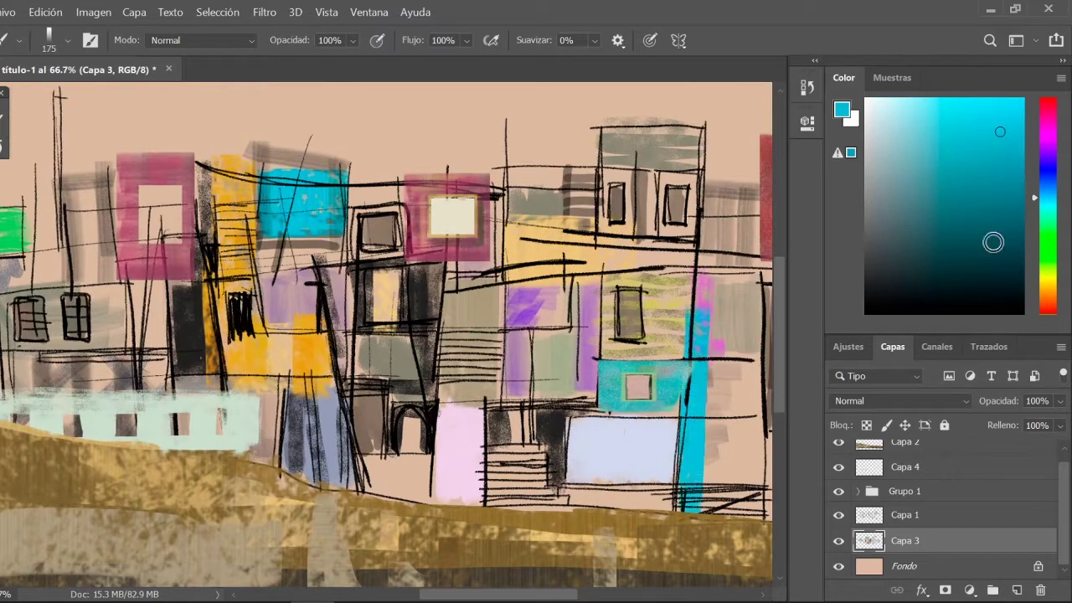
pyautogui.click(1047, 180)
pyautogui.moveTo(368, 465); pyautogui.dragTo(423, 498)
# At brush size 62, add blue strokes to the houses and a navy band across the lower-left buildings.
pyautogui.click(67, 41)
pyautogui.doubleClick(263, 358)
pyautogui.moveTo(605, 168); pyautogui.dragTo(695, 243)
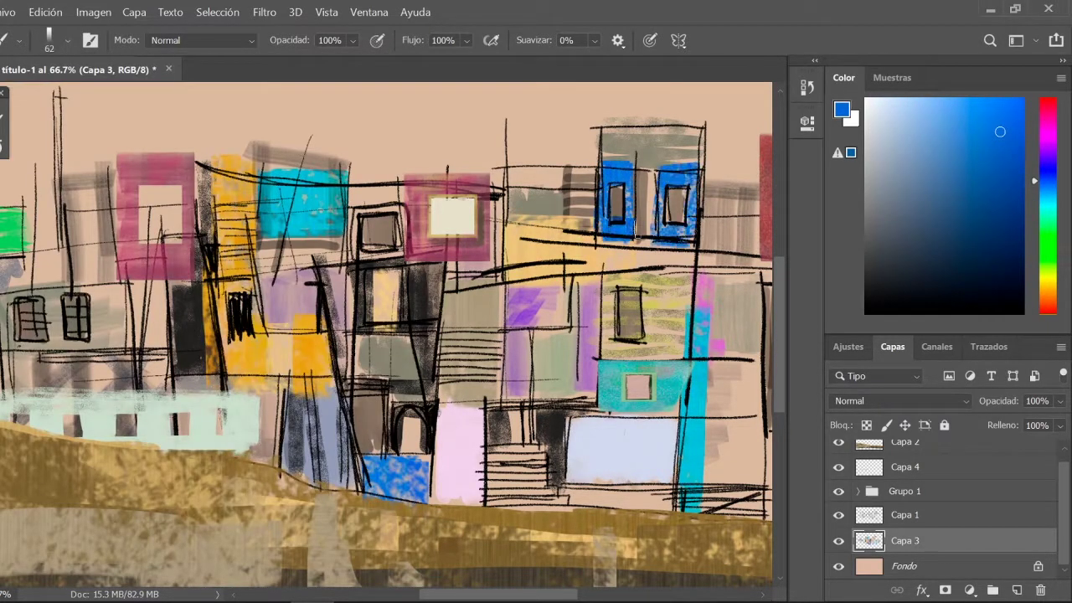
pyautogui.moveTo(91, 188); pyautogui.dragTo(83, 288)
pyautogui.moveTo(155, 220); pyautogui.dragTo(126, 387)
pyautogui.moveTo(320, 262); pyautogui.dragTo(365, 490)
pyautogui.click(931, 245)
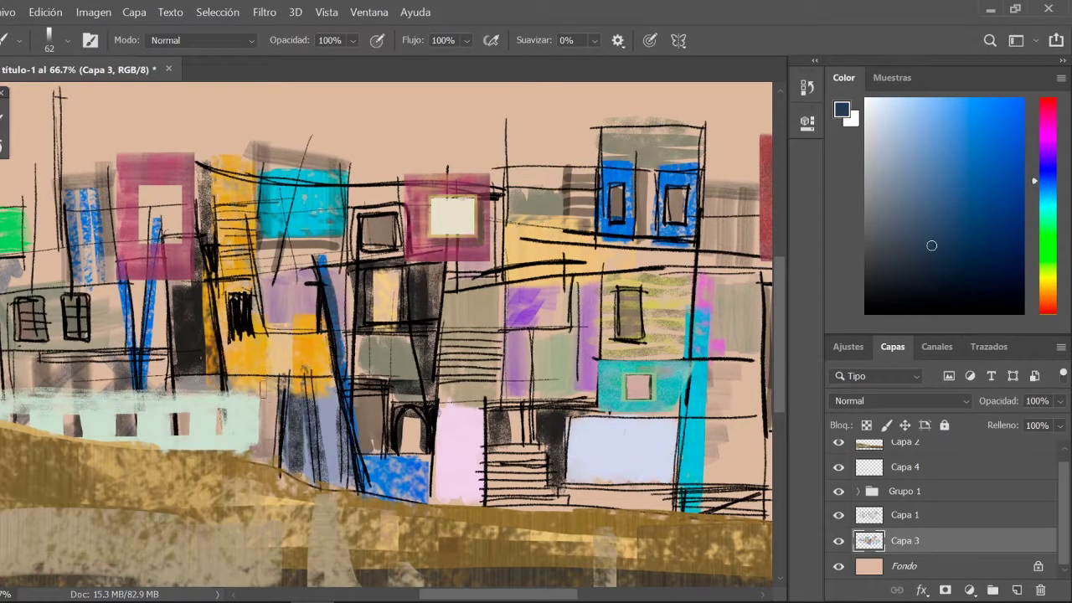
pyautogui.moveTo(8, 373); pyautogui.dragTo(167, 368)
# At brush size 31, paint grey-blue strokes on a right building.
pyautogui.click(67, 40)
pyautogui.write('31')
pyautogui.press('Return')
pyautogui.keyDown('alt'); pyautogui.click(692, 283); pyautogui.keyUp('alt')
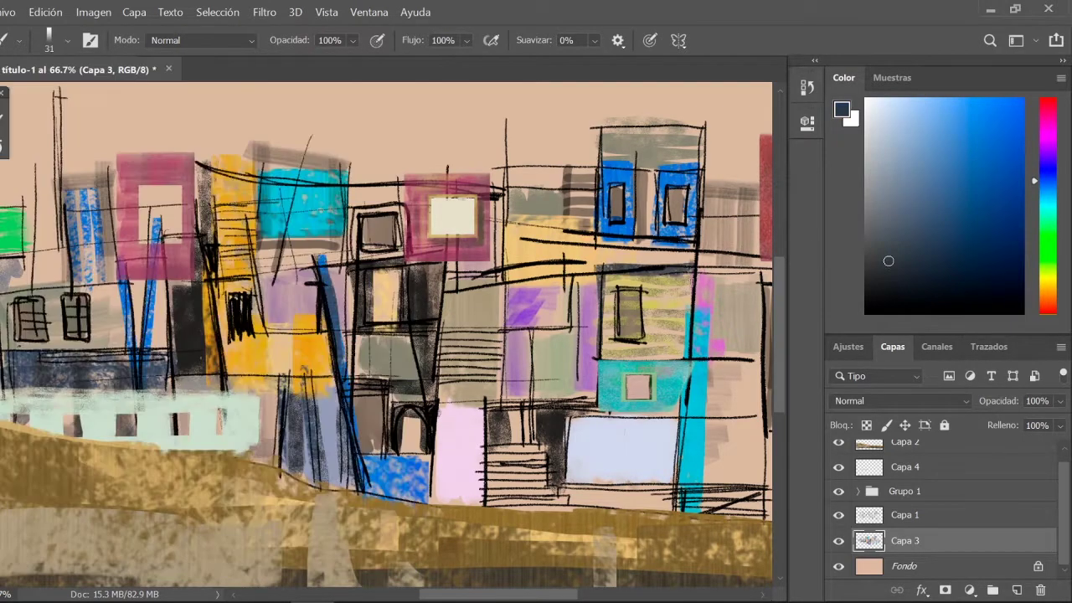
pyautogui.moveTo(677, 321); pyautogui.dragTo(674, 272)
pyautogui.keyDown('alt'); pyautogui.click(670, 318); pyautogui.keyUp('alt')
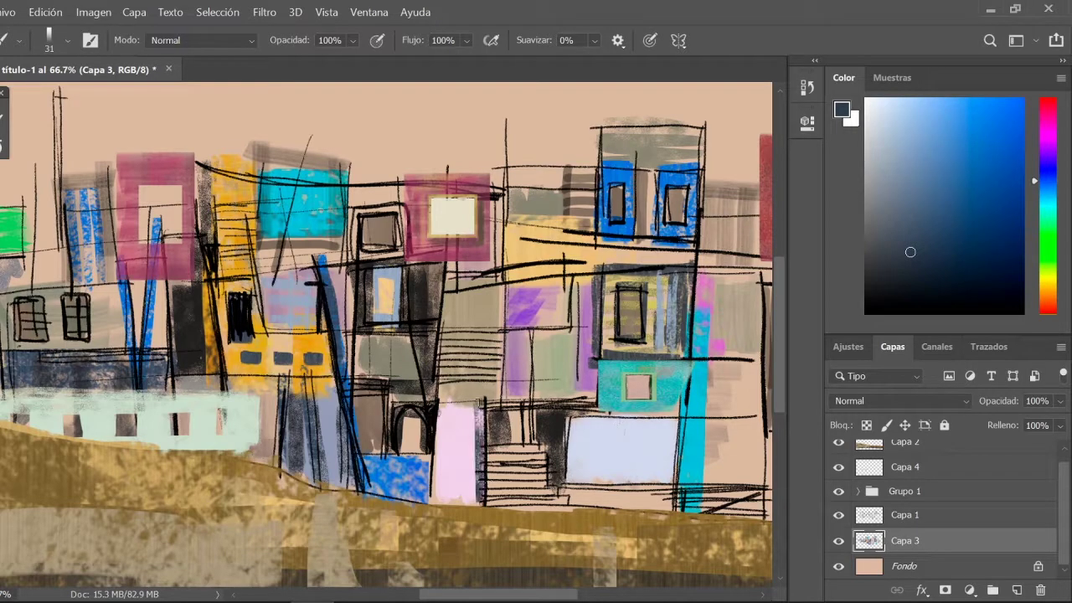
# Hatch the central house's stairs in dark and light grey-blue, using a textured size-45 brush.
pyautogui.moveTo(444, 393); pyautogui.dragTo(502, 394)
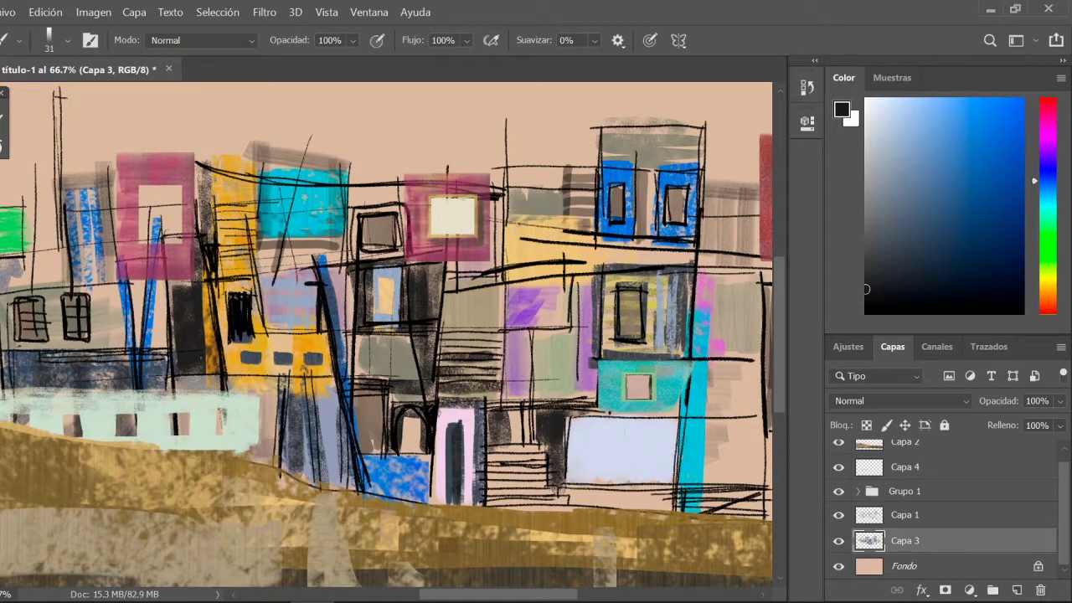
pyautogui.moveTo(442, 339); pyautogui.dragTo(503, 339)
pyautogui.click(883, 130)
pyautogui.click(49, 41)
pyautogui.click(251, 306)
pyautogui.moveTo(440, 360); pyautogui.dragTo(503, 360)
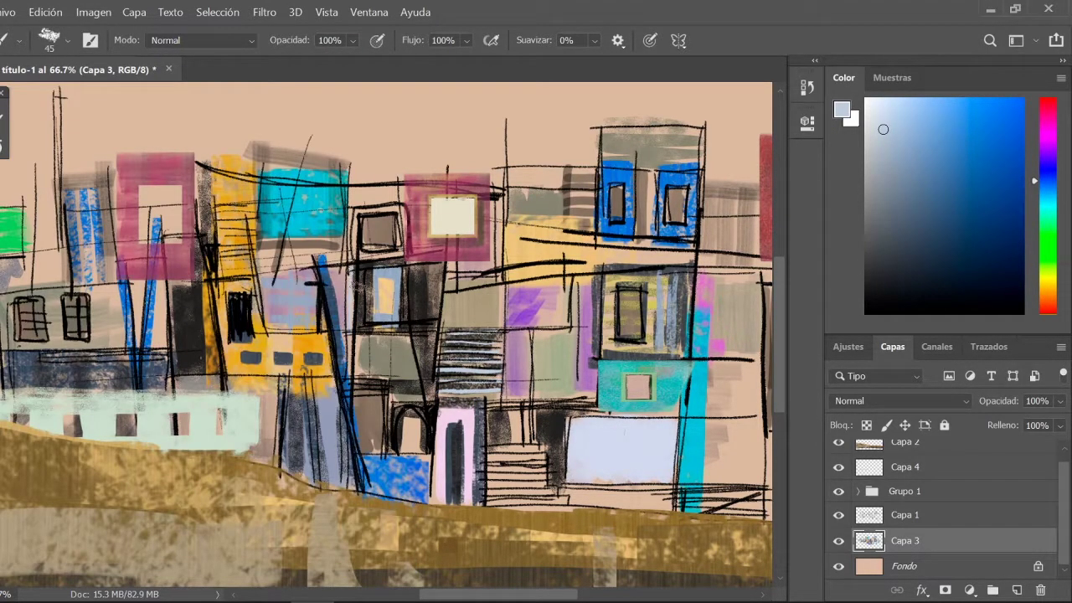
pyautogui.keyDown('alt'); pyautogui.click(536, 293); pyautogui.keyUp('alt')
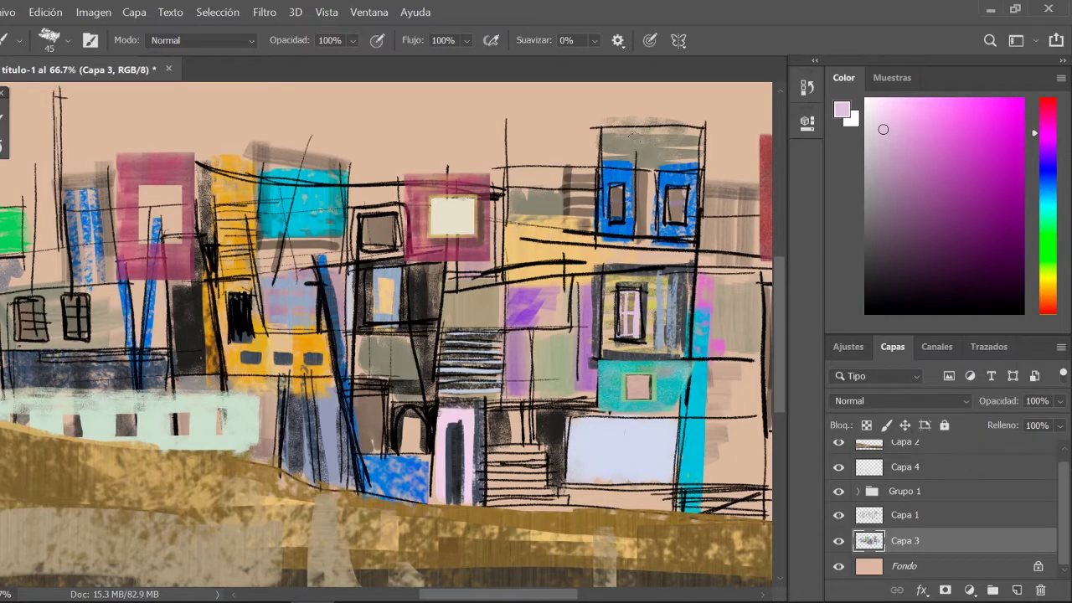
pyautogui.hotkey('ctrl', '-')
pyautogui.hotkey('ctrl', '-')
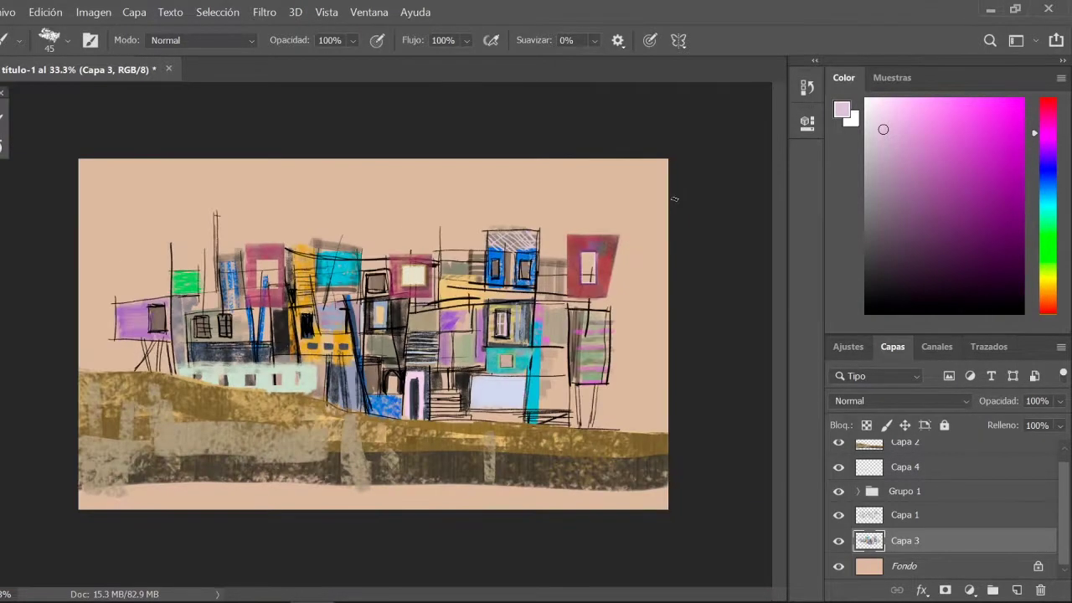
# Fill a new layer with speckled pale pink using a 2500 px brush, then blur it.
pyautogui.click(1017, 590)
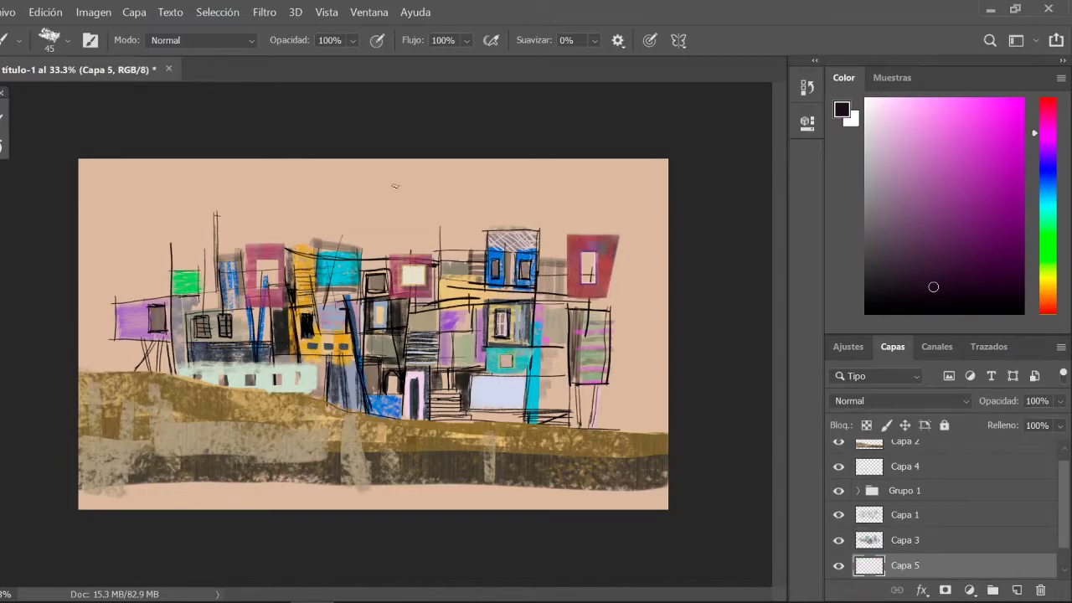
pyautogui.click(68, 41)
pyautogui.scroll(-5, 168, 335)
pyautogui.doubleClick(84, 318)
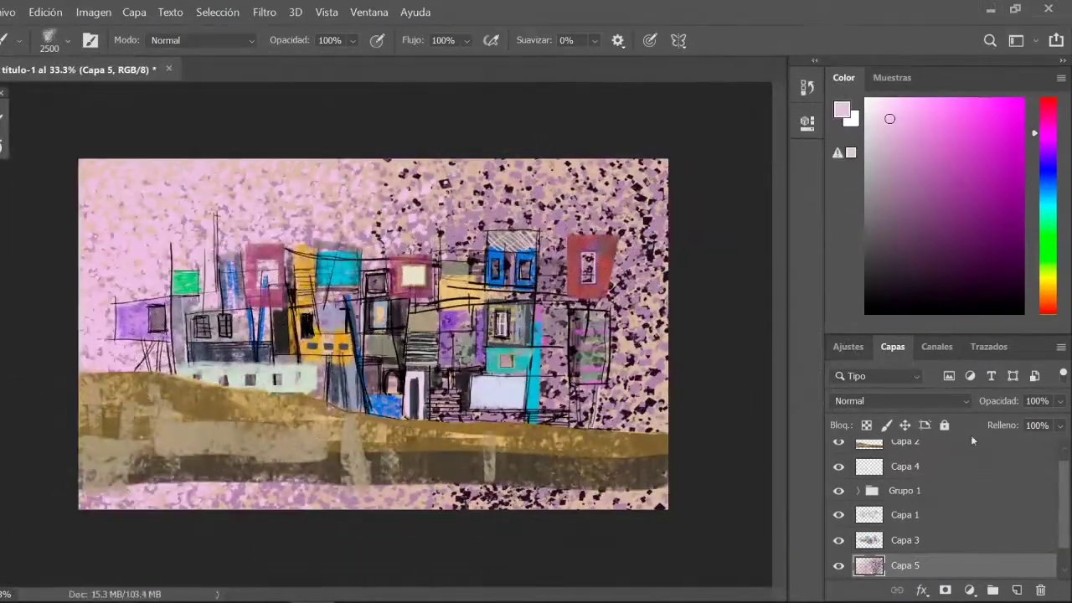
pyautogui.click(265, 12)
pyautogui.click(156, 306)
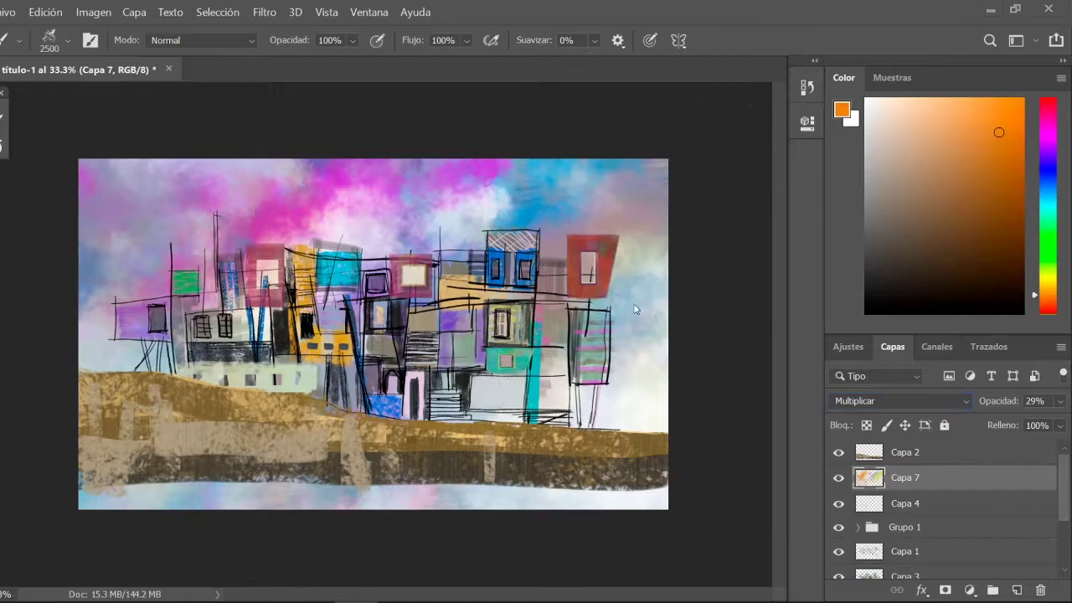
# Hide the sky and background layers to inspect Capa 1's line art, then show all layers again.
pyautogui.click(839, 517)
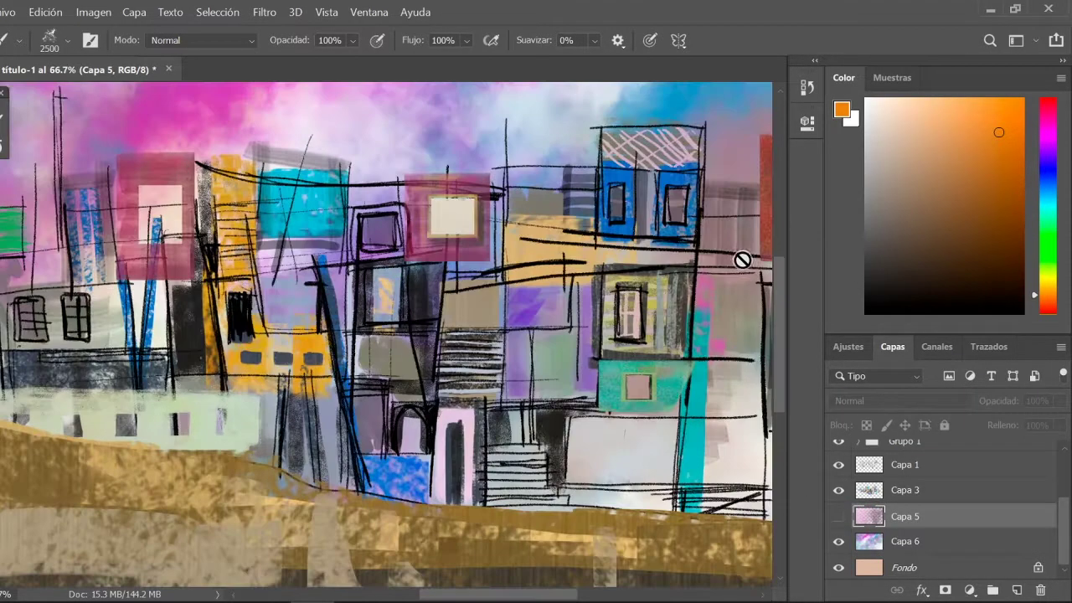
pyautogui.click(839, 567)
pyautogui.click(839, 541)
pyautogui.click(905, 464)
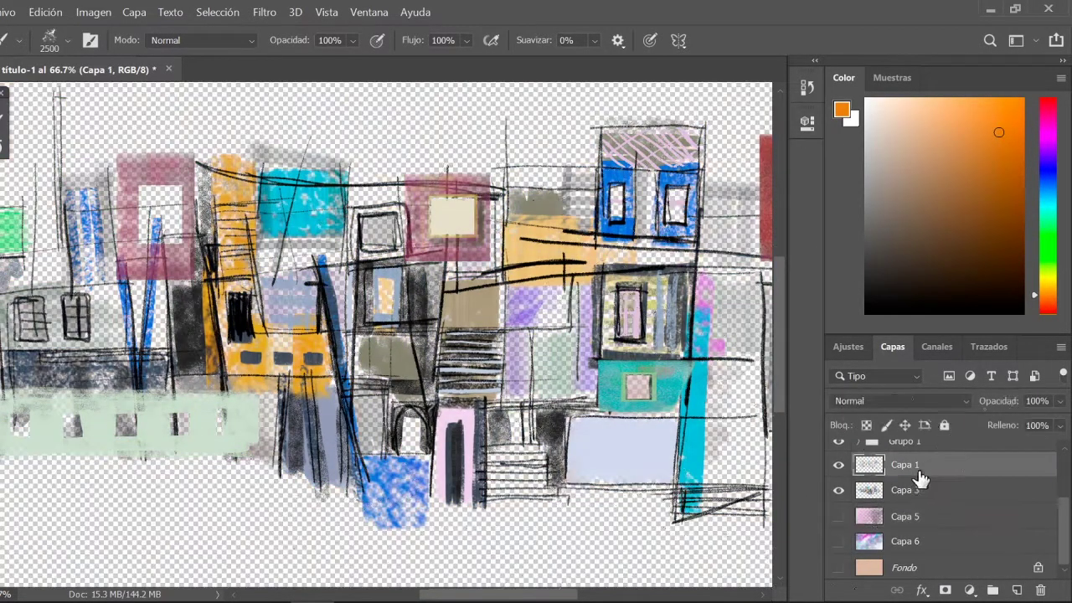
pyautogui.click(134, 12)
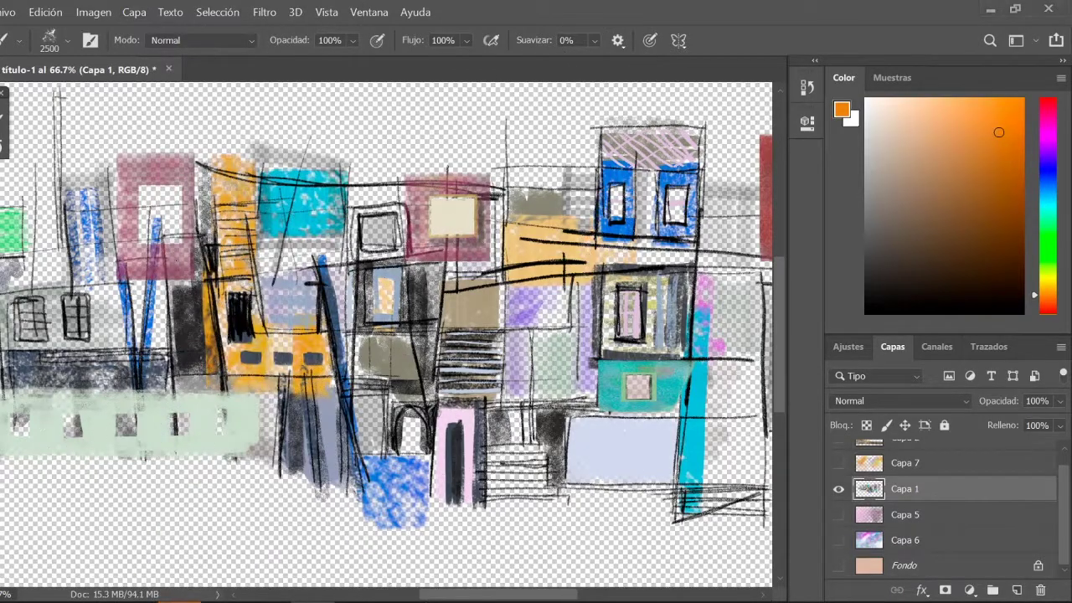
pyautogui.moveTo(838, 463); pyautogui.dragTo(838, 567)
pyautogui.scroll(-3, 385, 335)
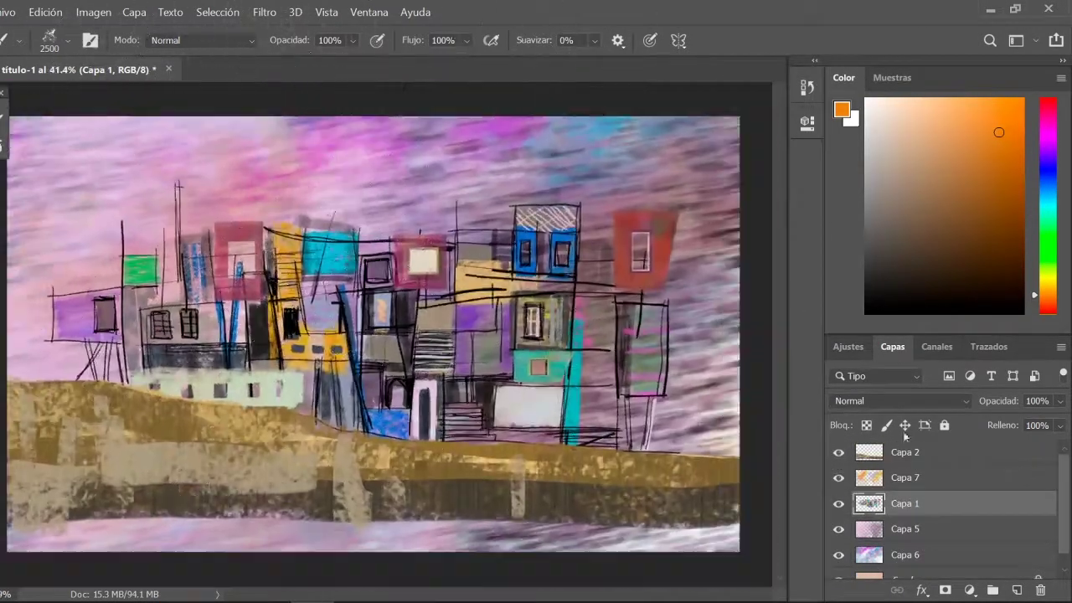
# Choose the Hard scan pencil brush from the brush presets.
pyautogui.click(957, 459)
pyautogui.click(60, 44)
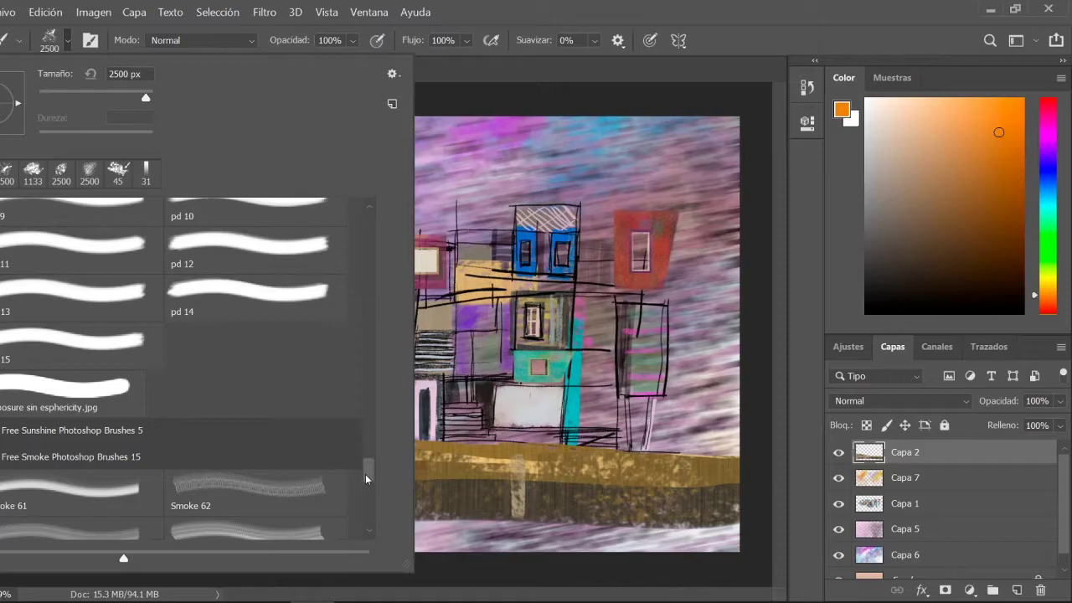
pyautogui.moveTo(366, 468); pyautogui.dragTo(370, 433)
pyautogui.scroll(-3, 251, 377)
pyautogui.scroll(3, 251, 377)
pyautogui.click(216, 480)
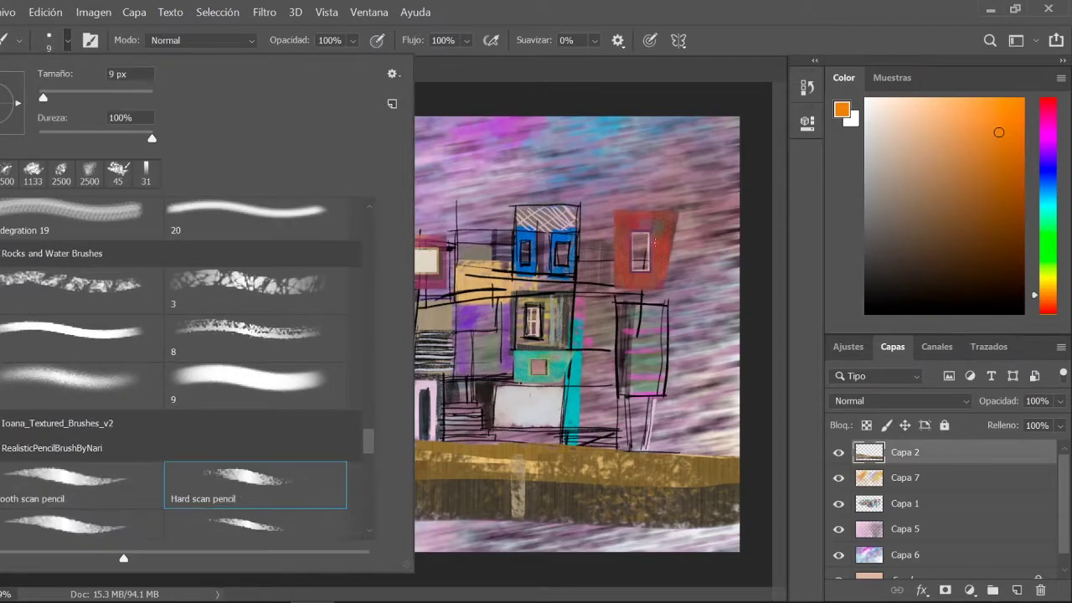
# Hide the streaky purple sky, zoom in on the buildings and select Capa 1.
pyautogui.click(838, 529)
pyautogui.hotkey('ctrl', '1')
pyautogui.click(841, 505)
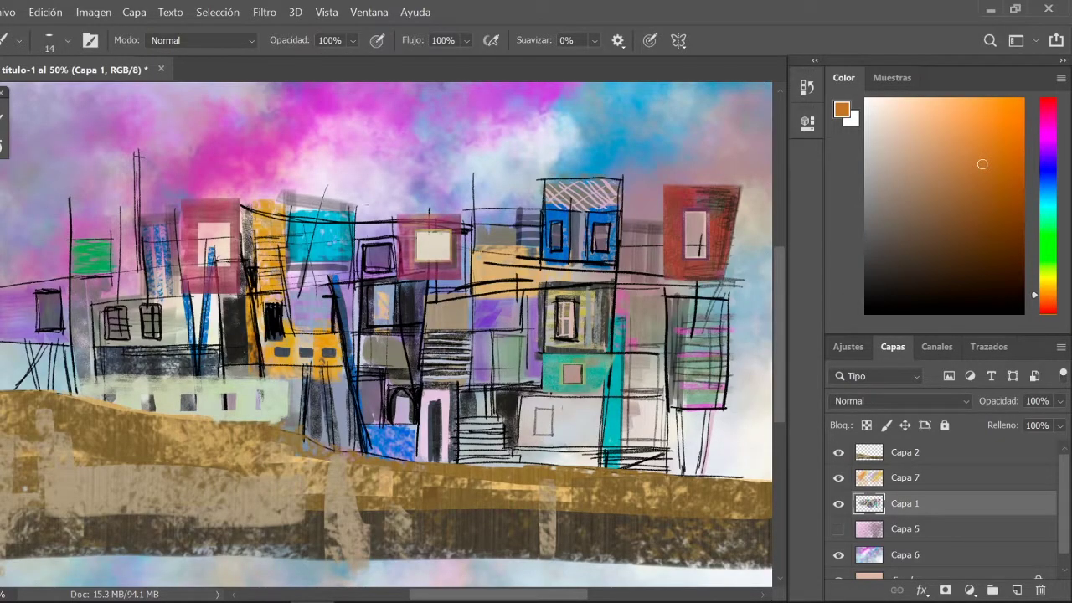
# Pick the large 500 px textured brush and paint orange speckles along the canvas's right side.
pyautogui.click(1000, 128)
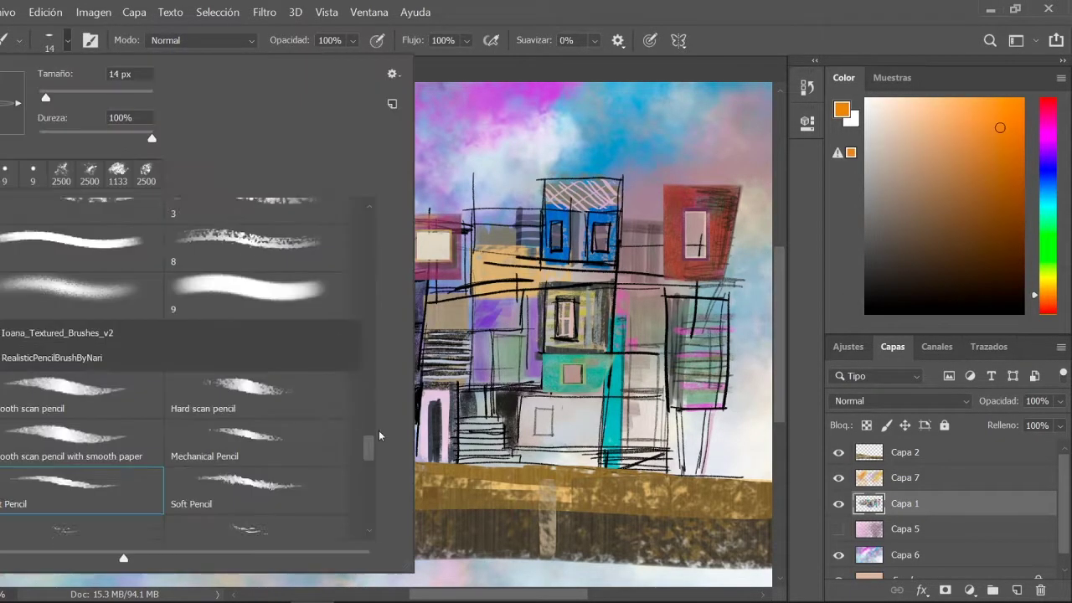
pyautogui.click(58, 41)
pyautogui.doubleClick(255, 331)
pyautogui.moveTo(725, 429); pyautogui.dragTo(703, 393)
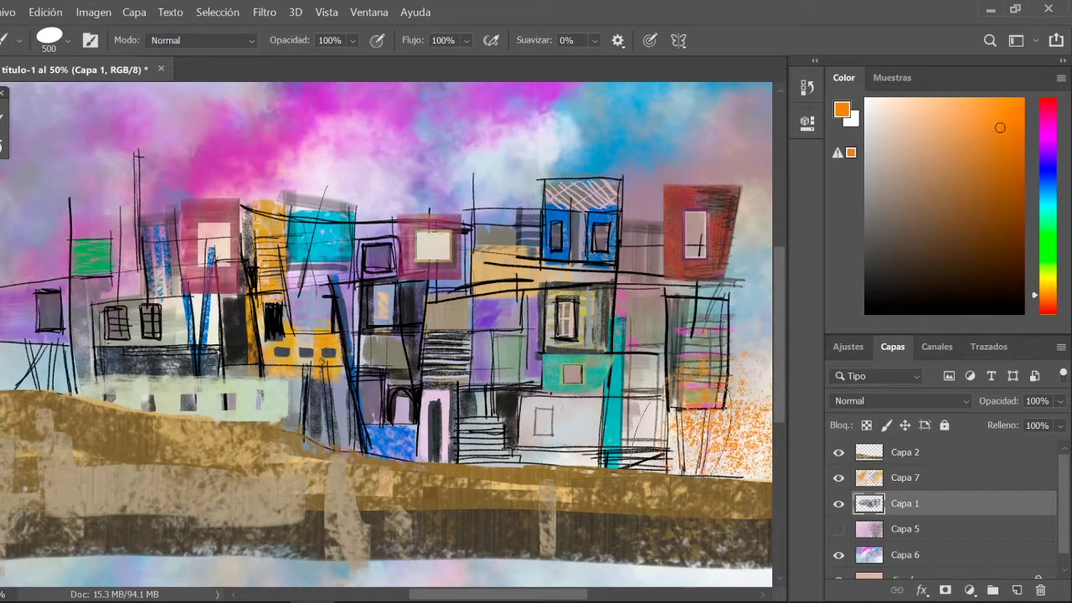
# Undo the orange speckled strokes and recent steps using undo and the History panel.
pyautogui.hotkey('ctrl', '-')
pyautogui.keyDown('alt'); pyautogui.click(637, 385); pyautogui.keyUp('alt')
pyautogui.hotkey('ctrl', 'z')
pyautogui.hotkey('ctrl', 'z')
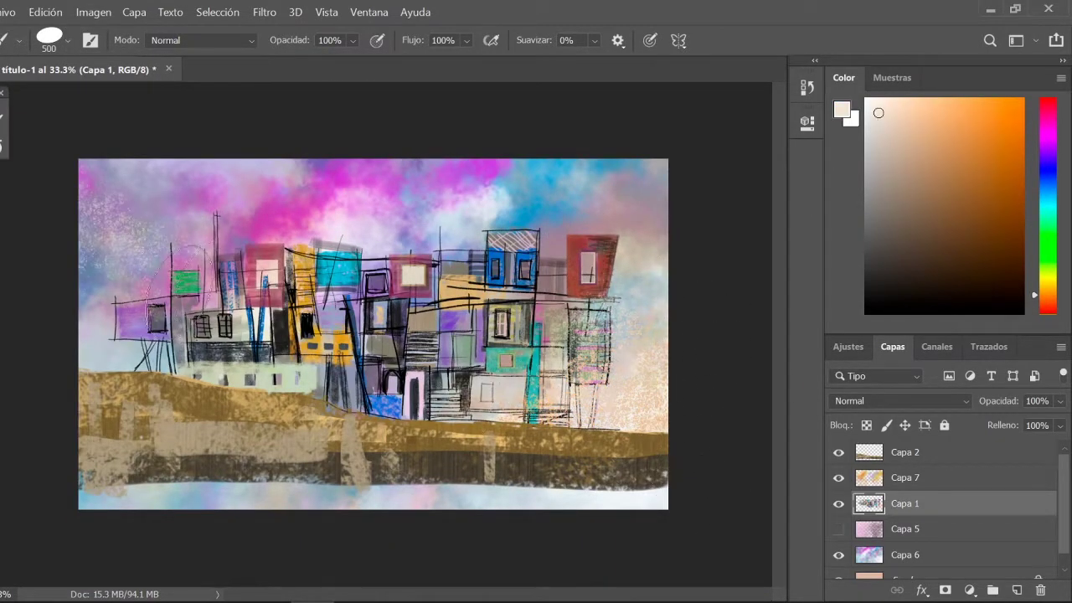
pyautogui.hotkey('ctrl', 'z')
pyautogui.click(807, 87)
pyautogui.hotkey('ctrl', 'z')
pyautogui.hotkey('ctrl', 'z')
pyautogui.hotkey('ctrl', 'z')
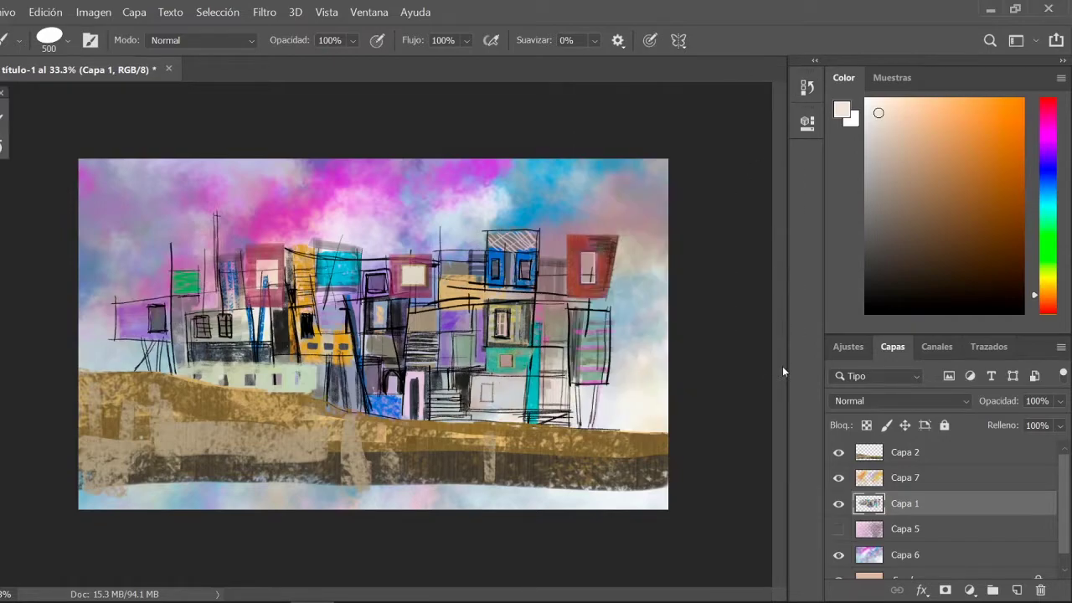
pyautogui.hotkey('ctrl', 'z')
pyautogui.hotkey('ctrl', 'z')
pyautogui.hotkey('ctrl', 'z')
pyautogui.scroll(3, 773, 368)
pyautogui.click(756, 80)
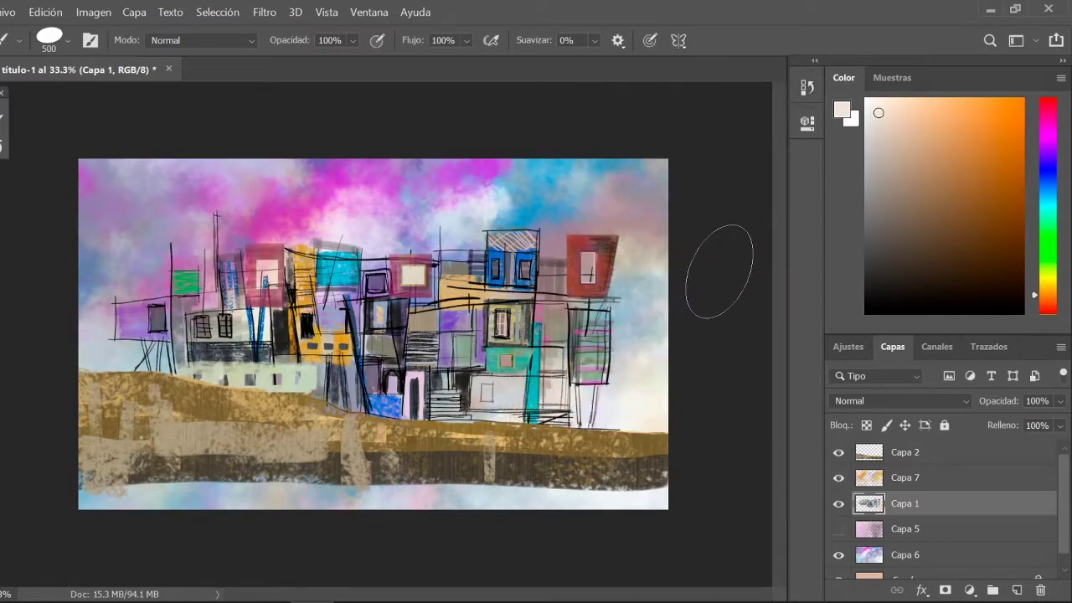
# With a 56 px brush, texture the lower-right building and paint magenta strokes on the right-hand house.
pyautogui.hotkey('ctrl', '+')
pyautogui.hotkey('ctrl', '+')
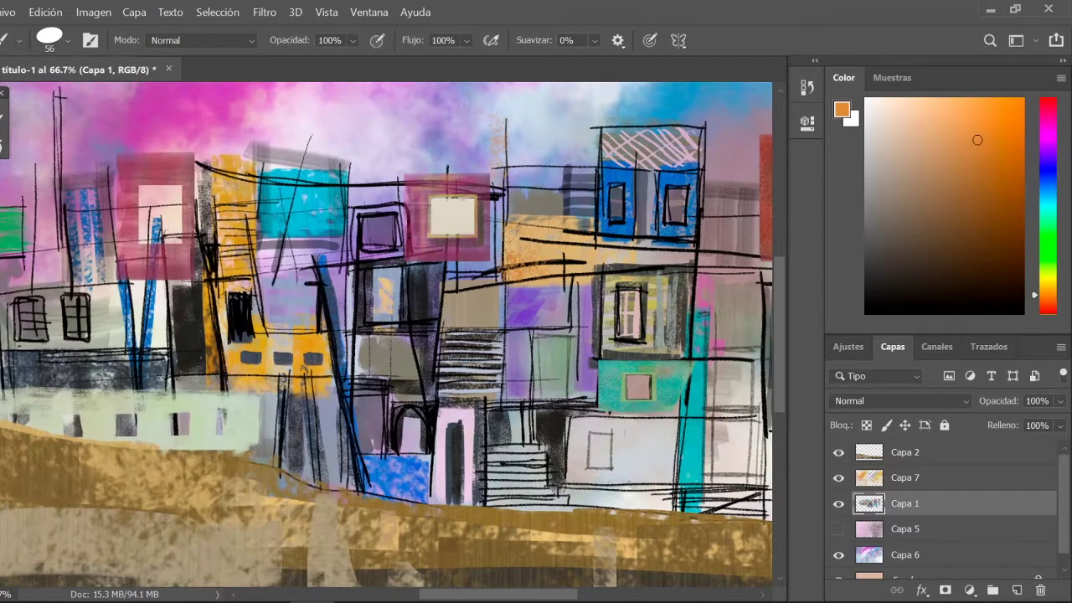
pyautogui.keyDown('alt'); pyautogui.click(521, 311); pyautogui.keyUp('alt')
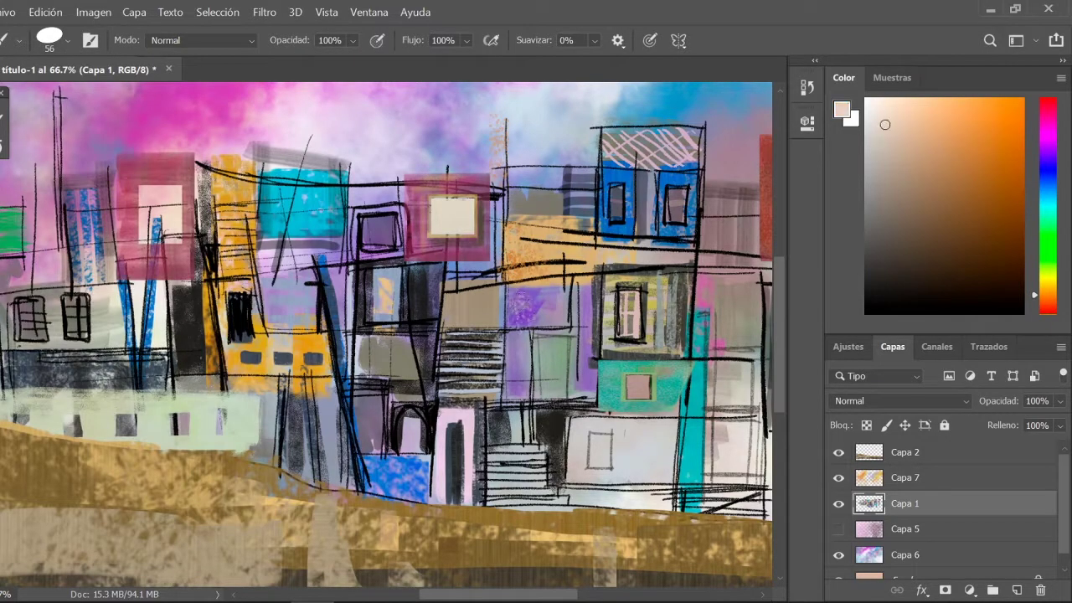
pyautogui.moveTo(662, 423); pyautogui.dragTo(578, 485)
pyautogui.click(1043, 131)
pyautogui.click(1006, 134)
pyautogui.moveTo(721, 284); pyautogui.dragTo(741, 450)
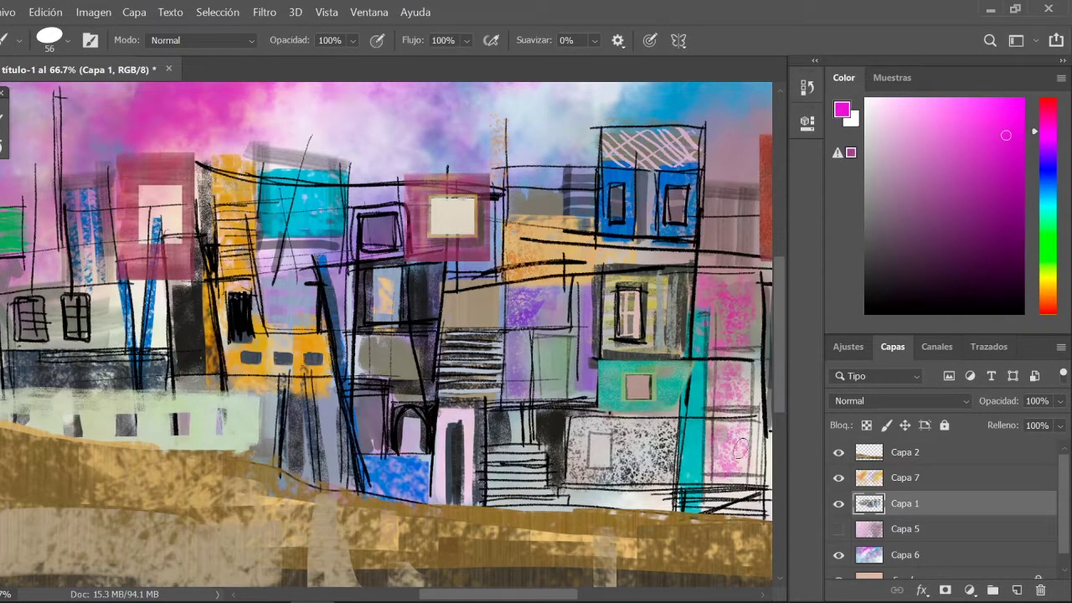
# Using a 100 px textured brush, paint violet on the right-side houses and darken the left building purple.
pyautogui.keyDown('alt'); pyautogui.click(695, 436); pyautogui.keyUp('alt')
pyautogui.hotkey('ctrl', '-')
pyautogui.click(49, 40)
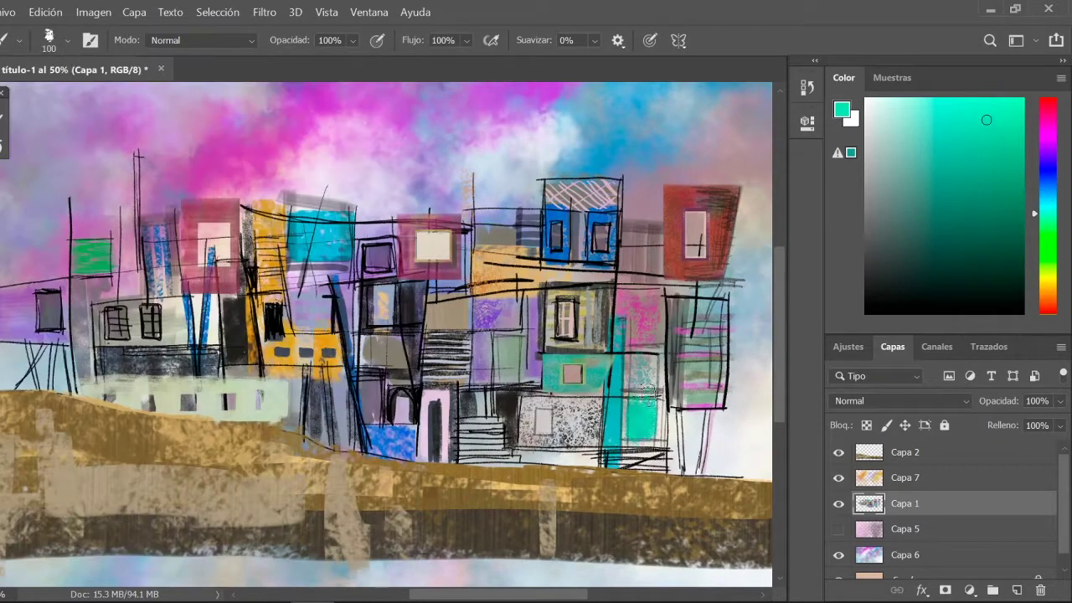
pyautogui.click(1042, 146)
pyautogui.moveTo(628, 302); pyautogui.dragTo(649, 352)
pyautogui.click(881, 275)
pyautogui.moveTo(139, 213); pyautogui.dragTo(109, 297)
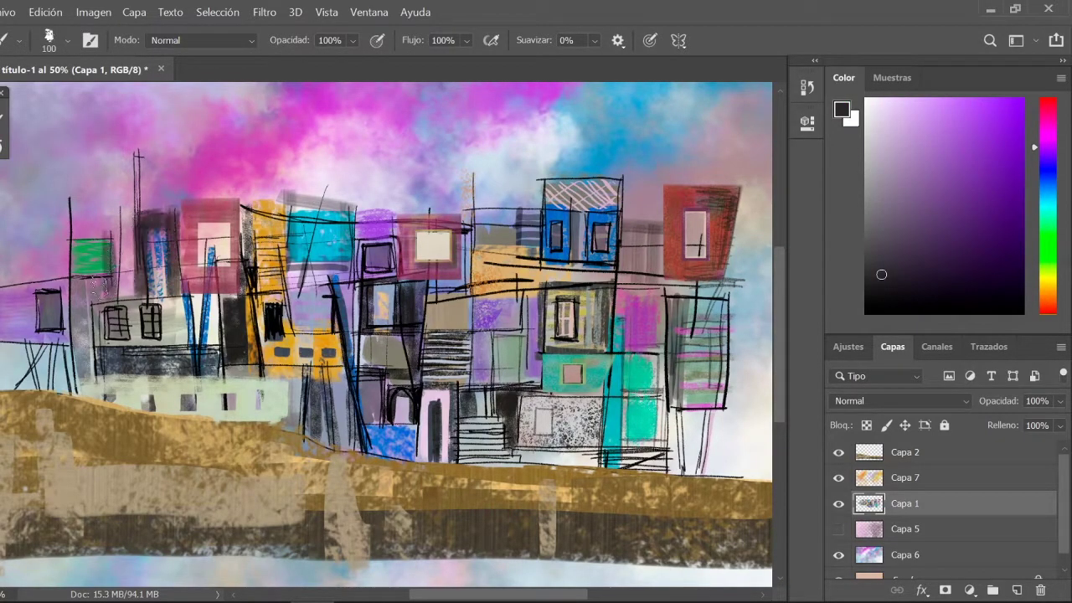
# Cover the speckled patch with lavender and add a vertical hot-pink stroke on the houses.
pyautogui.click(886, 127)
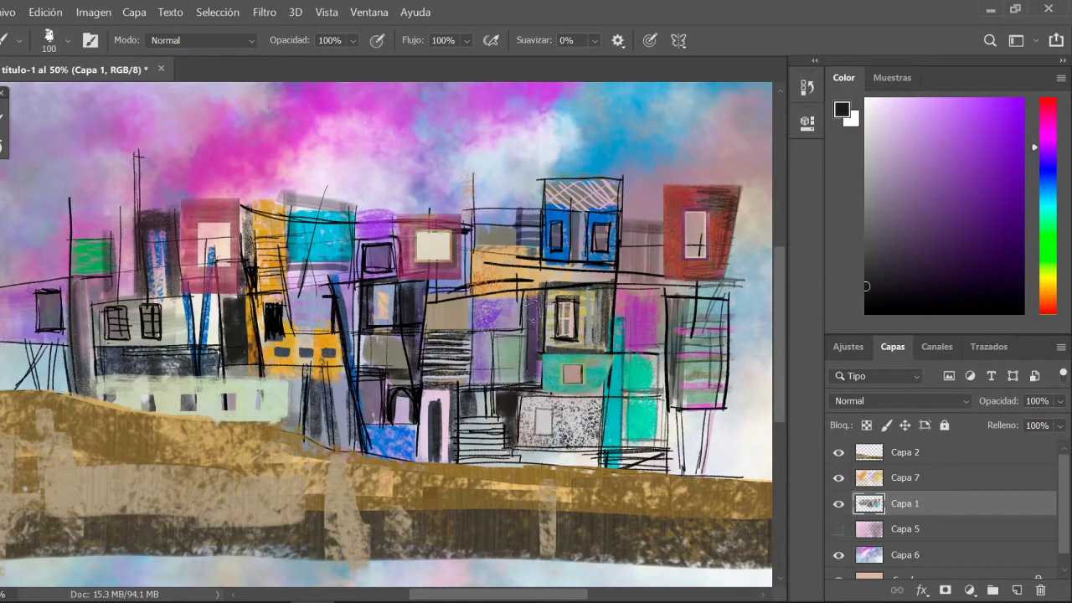
pyautogui.moveTo(524, 402); pyautogui.dragTo(599, 449)
pyautogui.click(1049, 109)
pyautogui.click(982, 165)
pyautogui.moveTo(484, 339); pyautogui.dragTo(485, 367)
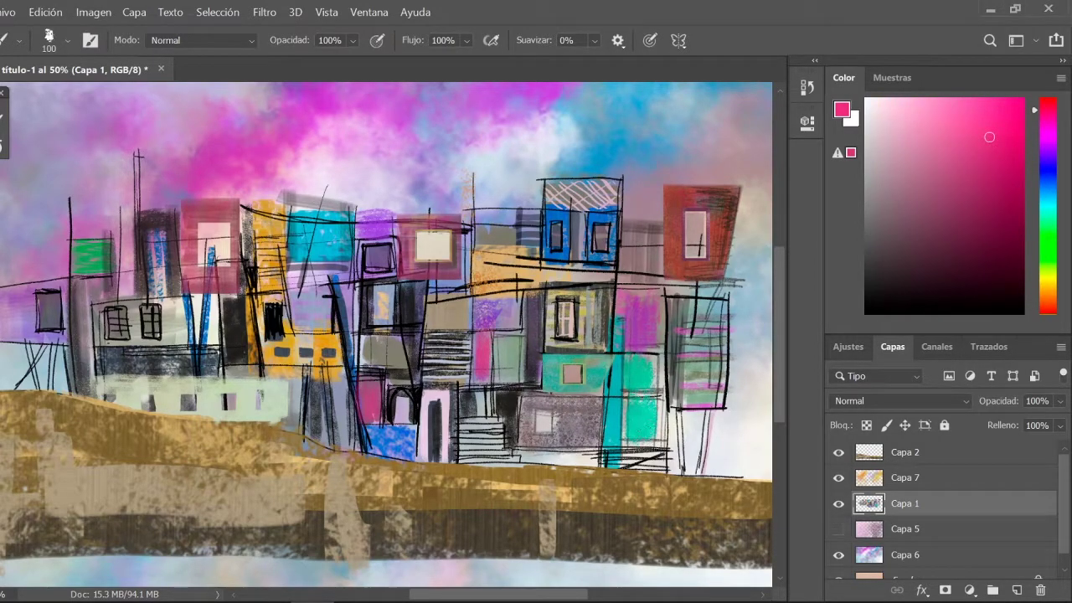
# Try hot-pink strokes with the 45 px spiky brush, then revert them in History.
pyautogui.click(67, 41)
pyautogui.scroll(5, 290, 399)
pyautogui.scroll(3, 290, 400)
pyautogui.doubleClick(290, 400)
pyautogui.moveTo(505, 136); pyautogui.dragTo(502, 176)
pyautogui.moveTo(525, 127)
pyautogui.mouseDown()
pyautogui.moveTo(522, 184)
pyautogui.moveTo(478, 297)
pyautogui.mouseUp()
pyautogui.click(808, 87)
pyautogui.click(653, 338)
pyautogui.click(808, 87)
# Draw pink lines across the central house and darken them with short black marks.
pyautogui.moveTo(471, 222); pyautogui.dragTo(352, 223)
pyautogui.moveTo(478, 296); pyautogui.dragTo(474, 385)
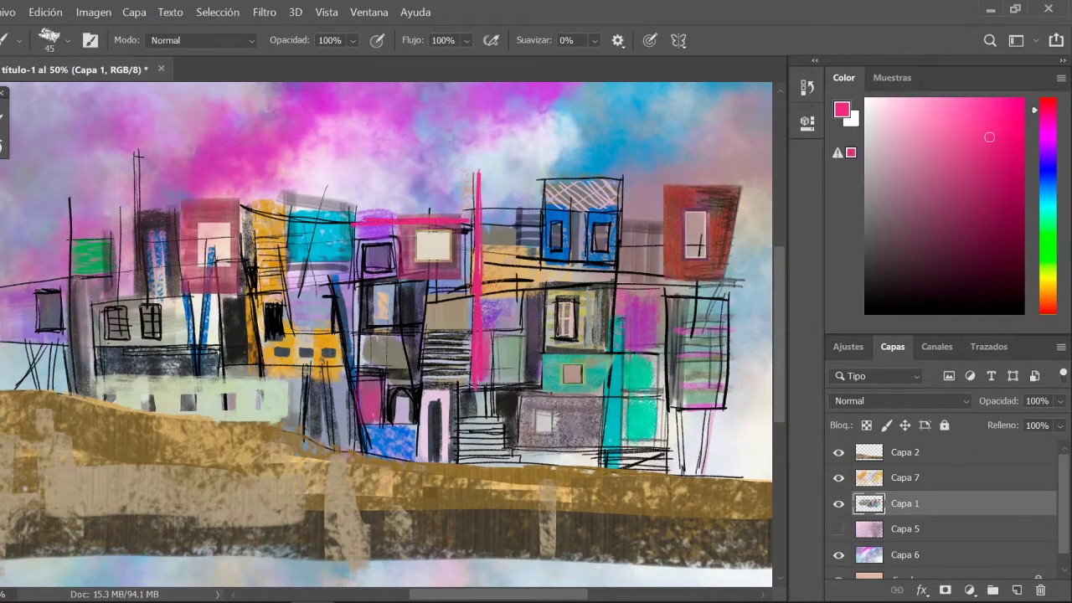
pyautogui.press('d')
pyautogui.moveTo(477, 201); pyautogui.dragTo(476, 382)
pyautogui.moveTo(476, 292); pyautogui.dragTo(475, 387)
pyautogui.moveTo(474, 303)
pyautogui.mouseDown()
pyautogui.moveTo(424, 293)
pyautogui.moveTo(422, 347)
pyautogui.mouseUp()
# Paint pale green strokes on the yellow house and outline the top of the dark green window.
pyautogui.keyDown('alt'); pyautogui.click(423, 285); pyautogui.keyUp('alt')
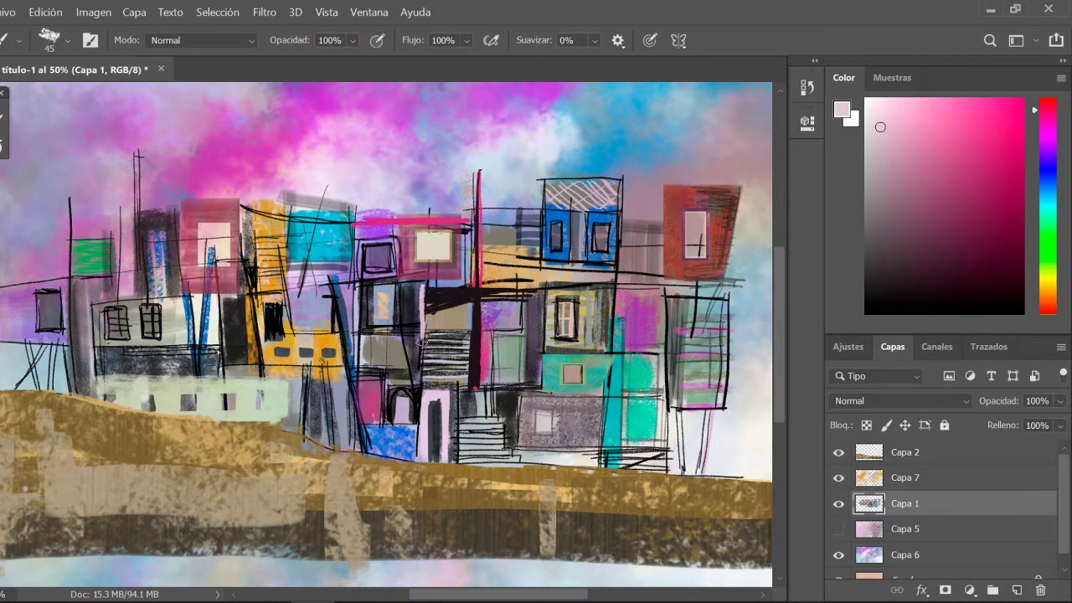
pyautogui.keyDown('alt'); pyautogui.click(92, 256); pyautogui.keyUp('alt')
pyautogui.moveTo(256, 239)
pyautogui.mouseDown()
pyautogui.moveTo(286, 241)
pyautogui.moveTo(289, 266)
pyautogui.mouseUp()
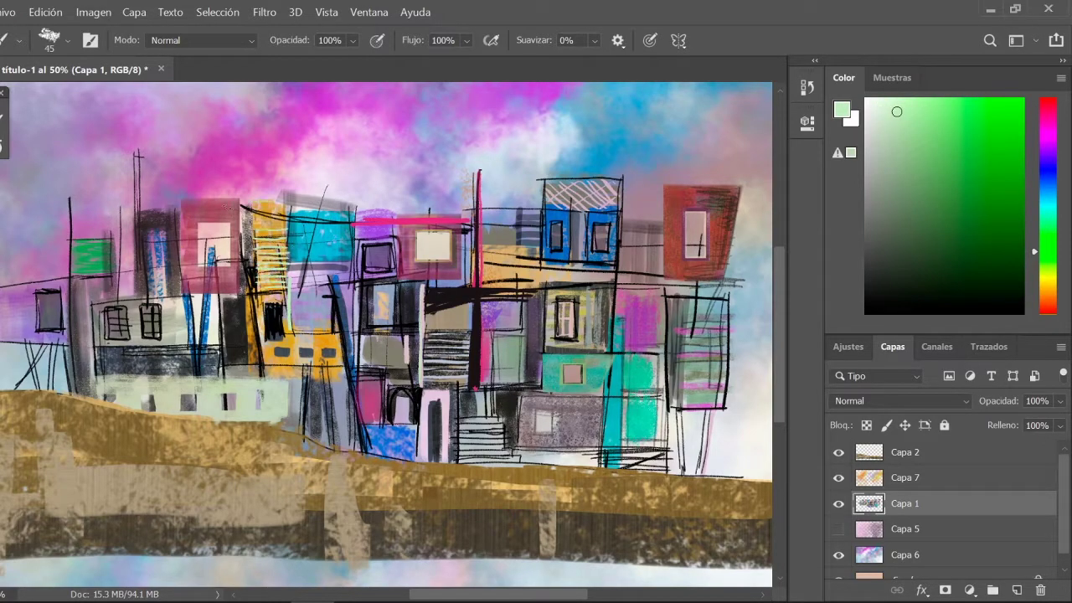
pyautogui.moveTo(222, 226)
pyautogui.mouseDown()
pyautogui.moveTo(230, 266)
pyautogui.moveTo(216, 253)
pyautogui.mouseUp()
pyautogui.keyDown('alt'); pyautogui.click(201, 243); pyautogui.keyUp('alt')
pyautogui.moveTo(234, 201); pyautogui.dragTo(181, 200)
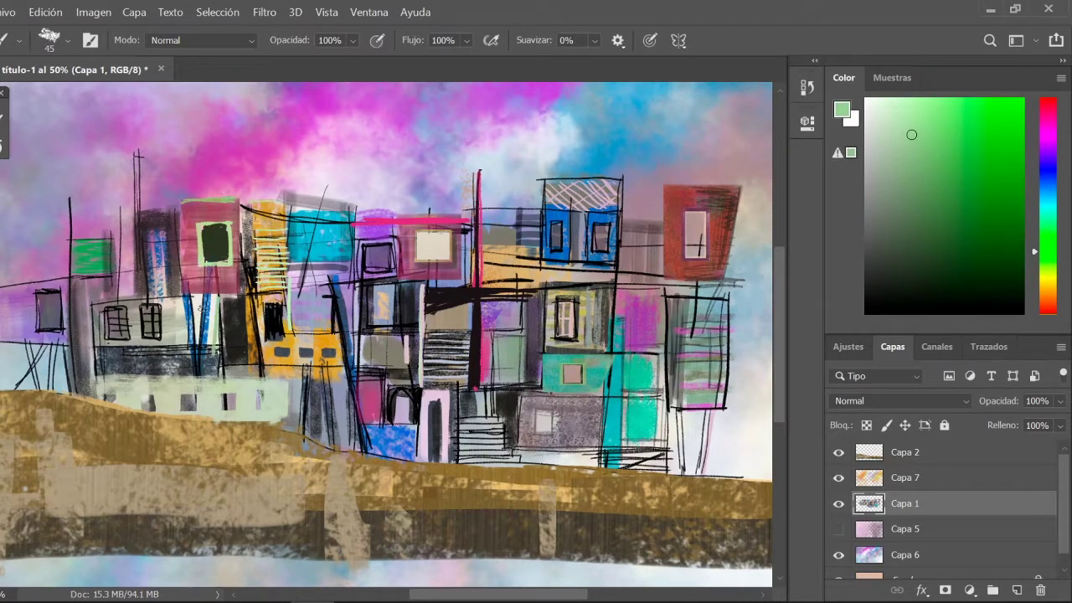
# Paint black window panes and darken the window outlines on the left-side houses.
pyautogui.press('d')
pyautogui.moveTo(206, 300)
pyautogui.mouseDown()
pyautogui.moveTo(206, 347)
pyautogui.moveTo(216, 350)
pyautogui.mouseUp()
pyautogui.moveTo(107, 311); pyautogui.dragTo(108, 336)
pyautogui.moveTo(157, 225); pyautogui.dragTo(149, 288)
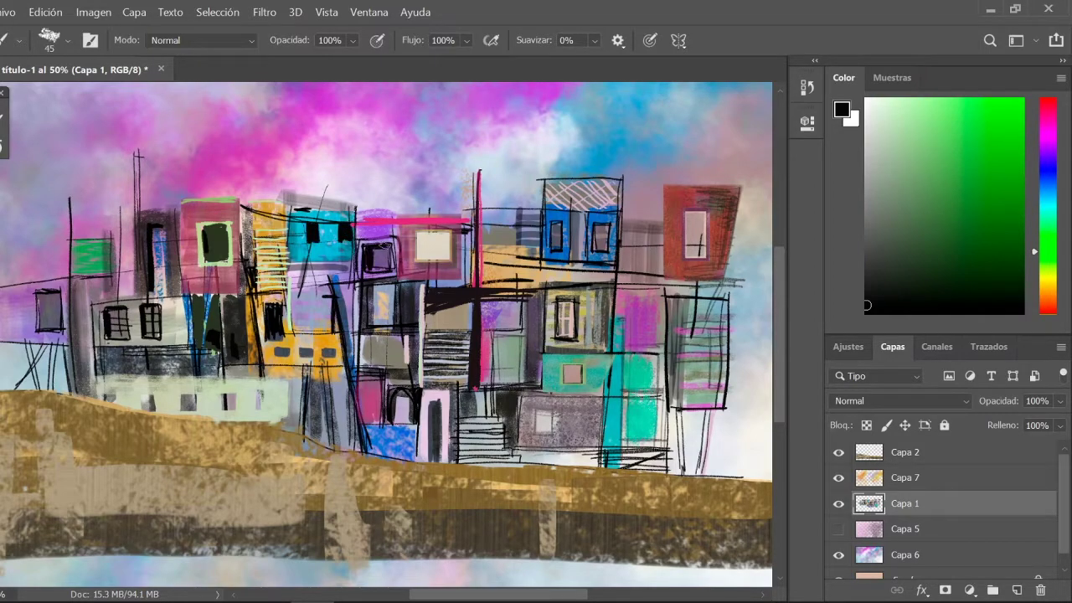
# Sample purple and lavender shades, briefly erase on Capa 2, then return to painting on Capa 1.
pyautogui.keyDown('alt'); pyautogui.click(394, 244); pyautogui.keyUp('alt')
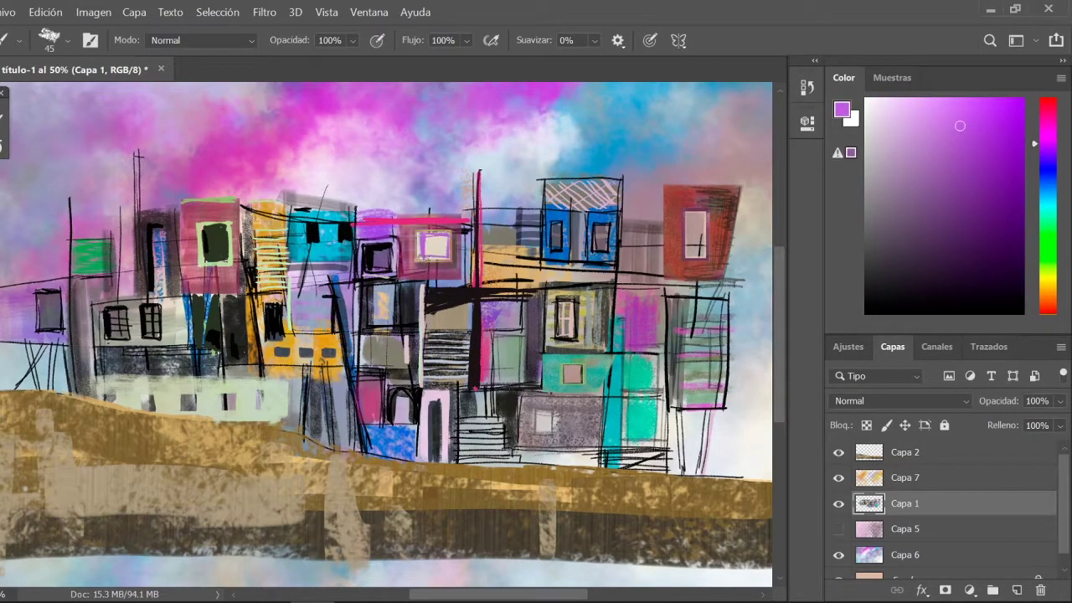
pyautogui.keyDown('alt'); pyautogui.click(434, 242); pyautogui.keyUp('alt')
pyautogui.keyDown('alt'); pyautogui.click(598, 243); pyautogui.keyUp('alt')
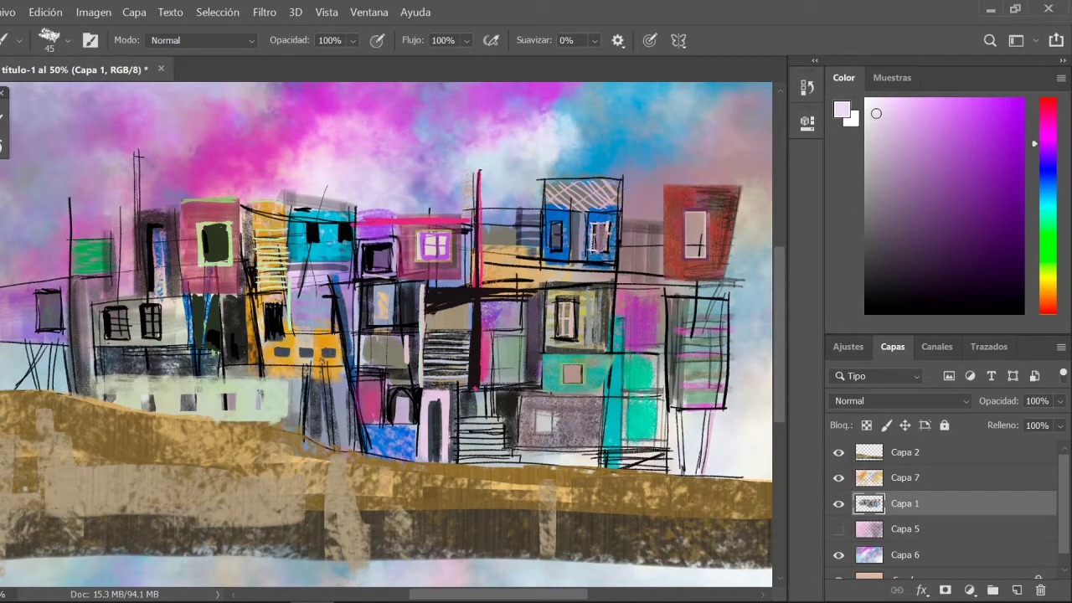
pyautogui.click(905, 452)
pyautogui.press('e')
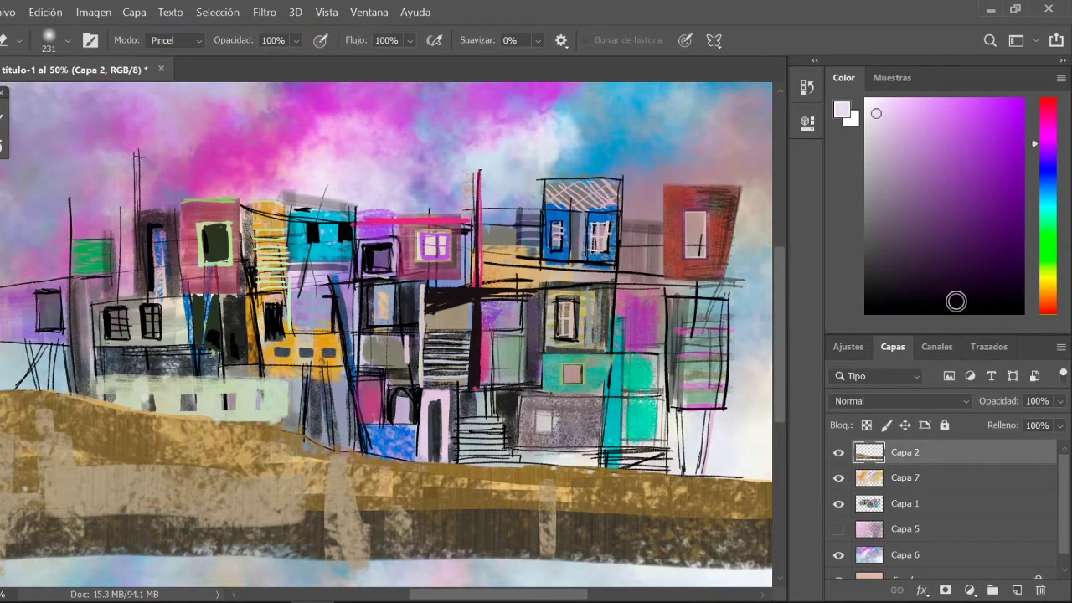
pyautogui.click(904, 503)
pyautogui.press('b')
# Paint light blue and pink stripes across the blue house's top, plus yellow window frame strokes.
pyautogui.keyDown('alt'); pyautogui.click(599, 193); pyautogui.keyUp('alt')
pyautogui.moveTo(545, 197); pyautogui.dragTo(611, 189)
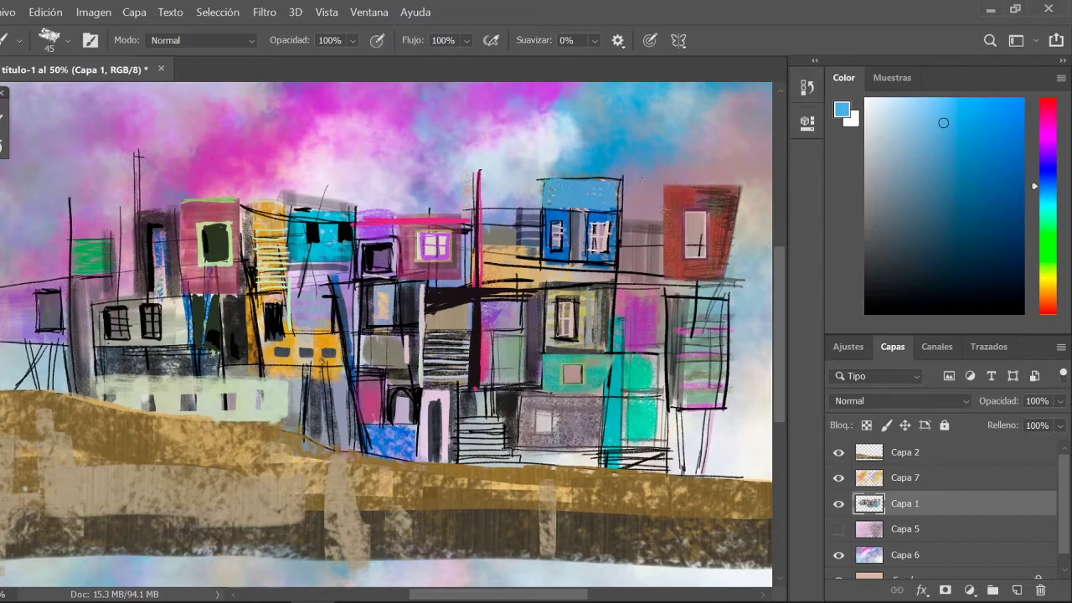
pyautogui.keyDown('alt'); pyautogui.click(598, 243); pyautogui.keyUp('alt')
pyautogui.moveTo(545, 205); pyautogui.dragTo(616, 181)
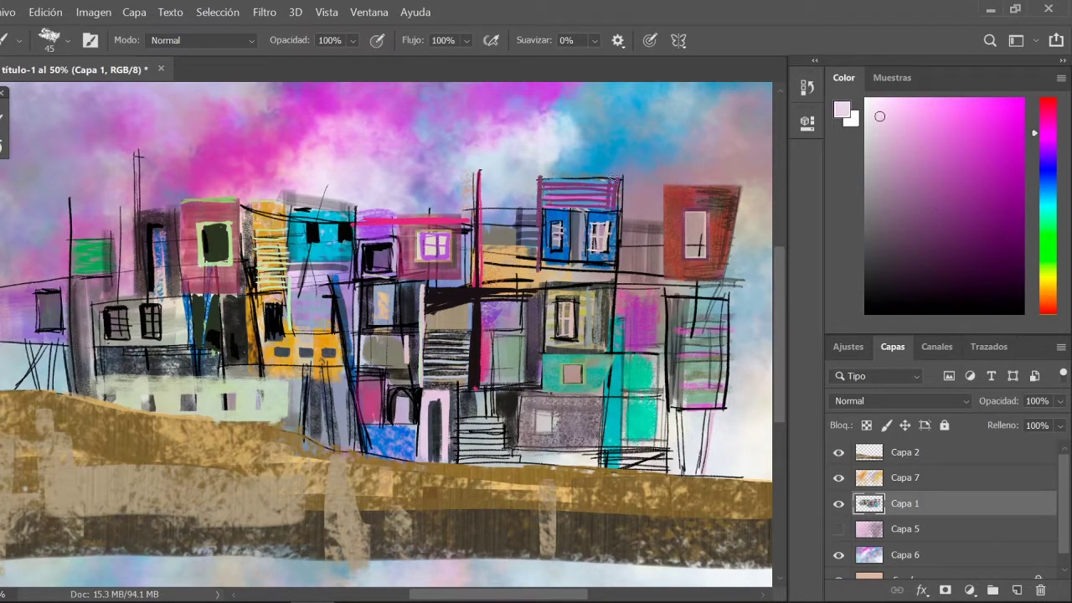
pyautogui.moveTo(516, 209); pyautogui.dragTo(539, 243)
pyautogui.click(1044, 278)
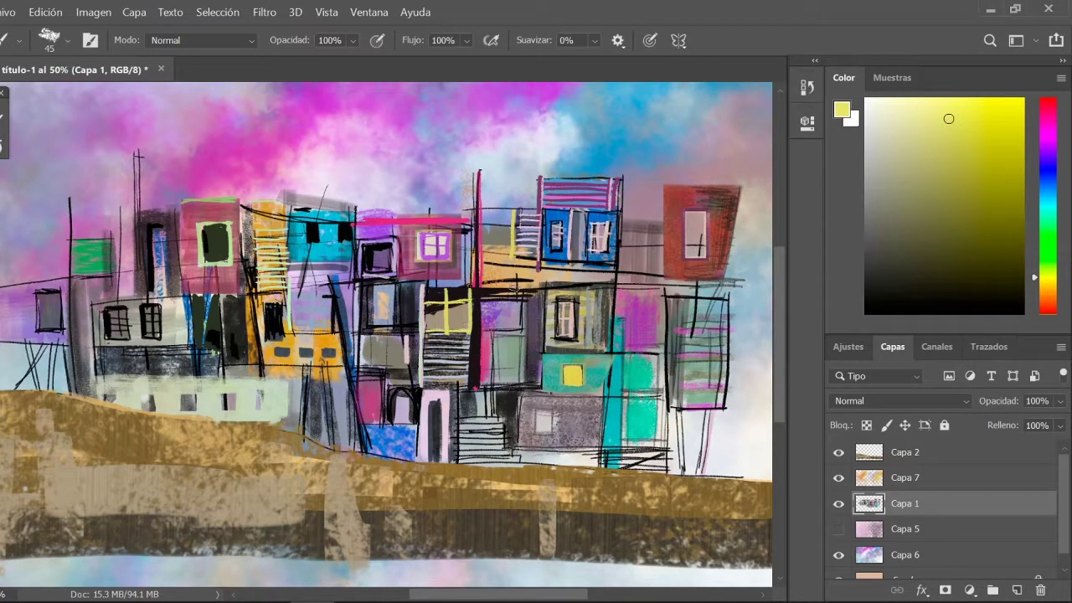
# Switch to the 50 px brush and paint a dark grey-brown stroke across a house.
pyautogui.keyDown('alt'); pyautogui.click(399, 297); pyautogui.keyUp('alt')
pyautogui.click(898, 245)
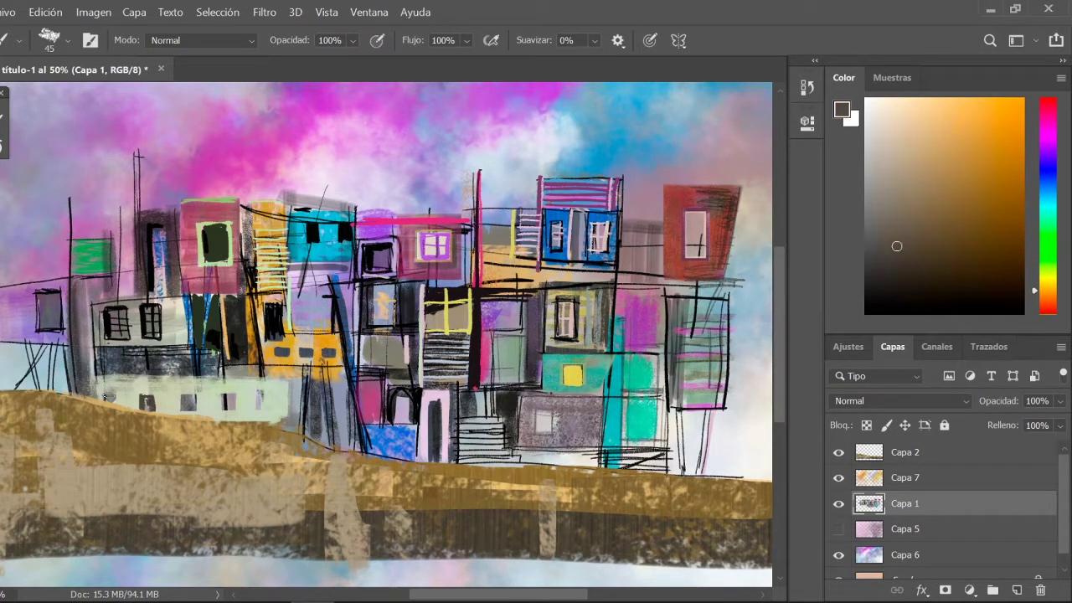
pyautogui.rightClick(273, 377)
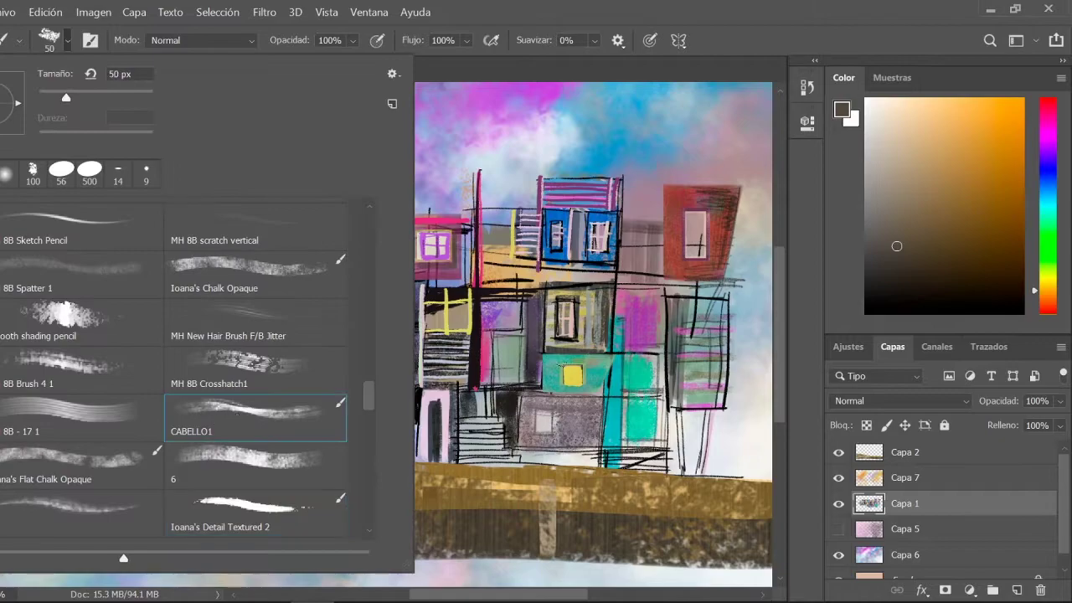
pyautogui.keyDown('alt'); pyautogui.click(499, 337); pyautogui.keyUp('alt')
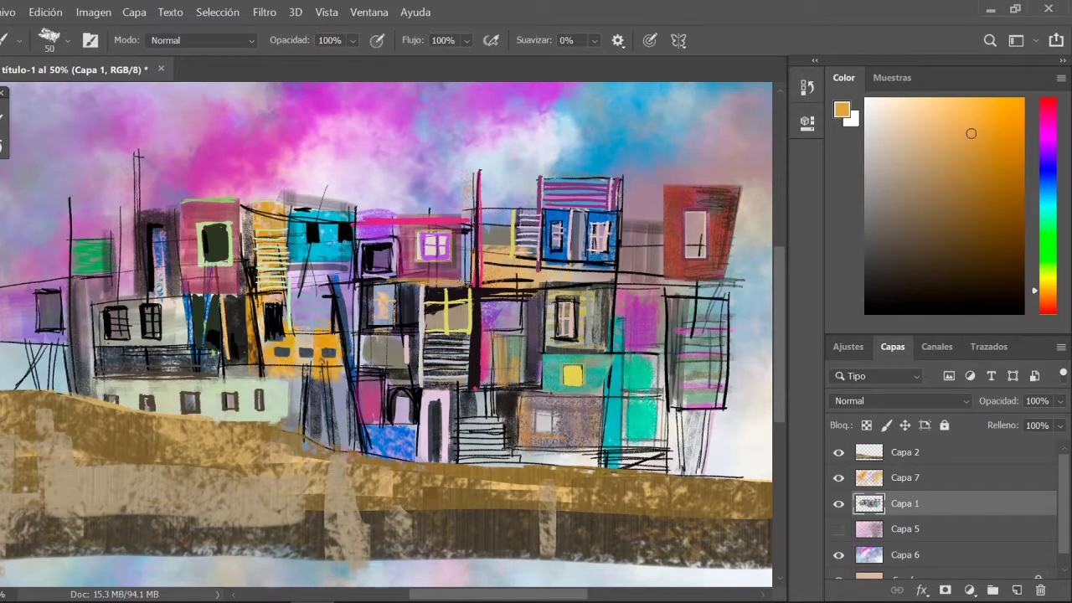
pyautogui.click(904, 232)
pyautogui.moveTo(290, 280); pyautogui.dragTo(330, 279)
# Sketch black lines around the cyan house and paint antennas and chimneys above the rooftops.
pyautogui.click(866, 293)
pyautogui.moveTo(276, 205)
pyautogui.mouseDown()
pyautogui.moveTo(301, 289)
pyautogui.moveTo(359, 259)
pyautogui.mouseUp()
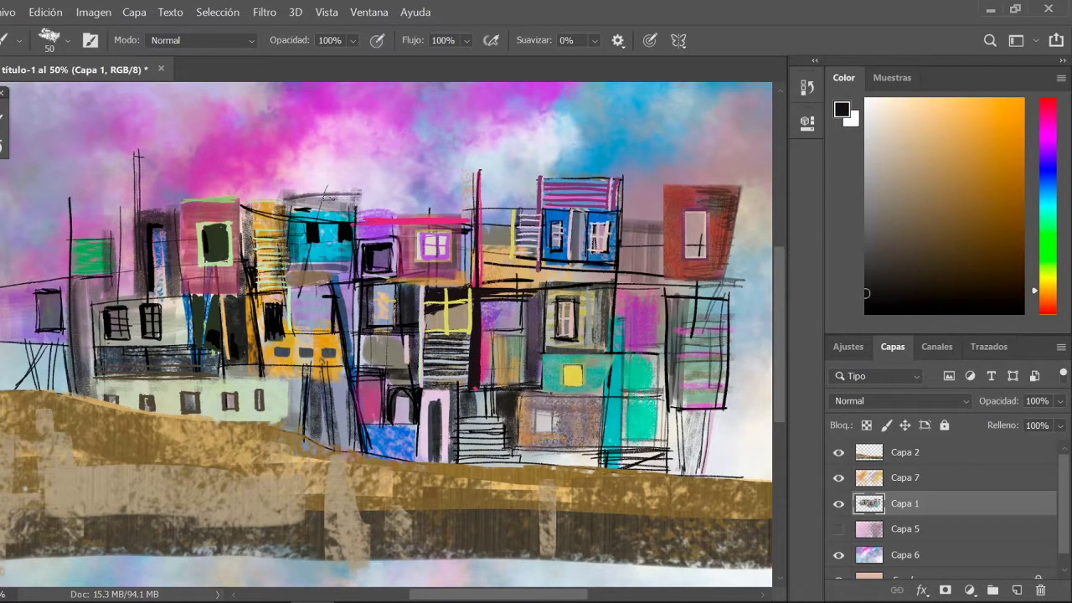
pyautogui.moveTo(139, 151); pyautogui.dragTo(138, 214)
pyautogui.moveTo(71, 180); pyautogui.dragTo(71, 301)
pyautogui.moveTo(355, 155); pyautogui.dragTo(356, 205)
pyautogui.moveTo(357, 117); pyautogui.dragTo(357, 222)
# Add thin grey rooftop verticals on the right and black sketch lines on the right-hand houses.
pyautogui.moveTo(608, 121); pyautogui.dragTo(607, 210)
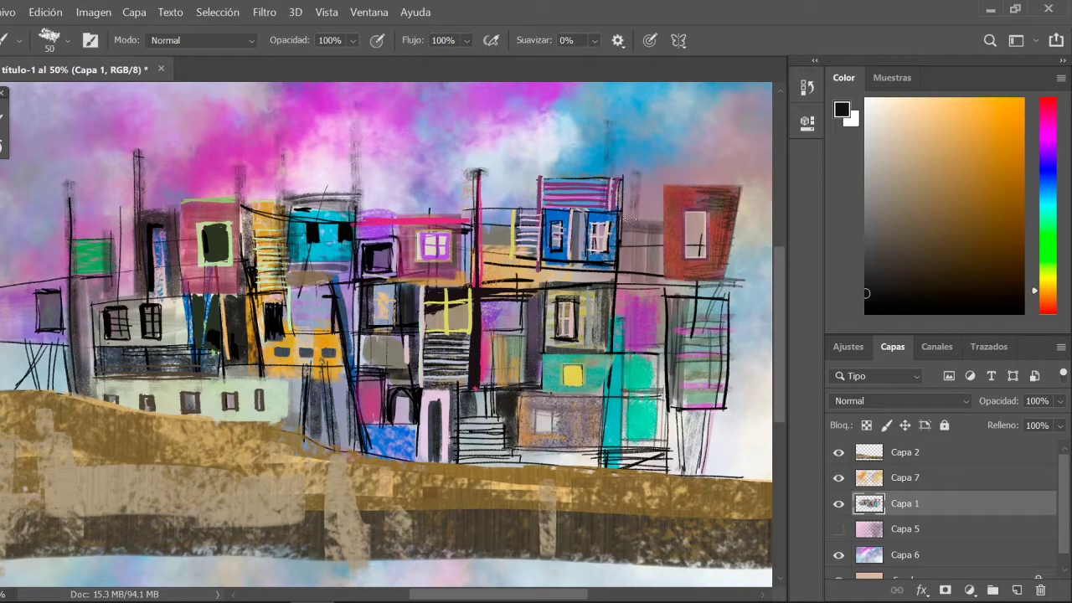
pyautogui.moveTo(737, 339); pyautogui.dragTo(737, 477)
pyautogui.hotkey('ctrl', '-')
pyautogui.moveTo(503, 431); pyautogui.dragTo(645, 431)
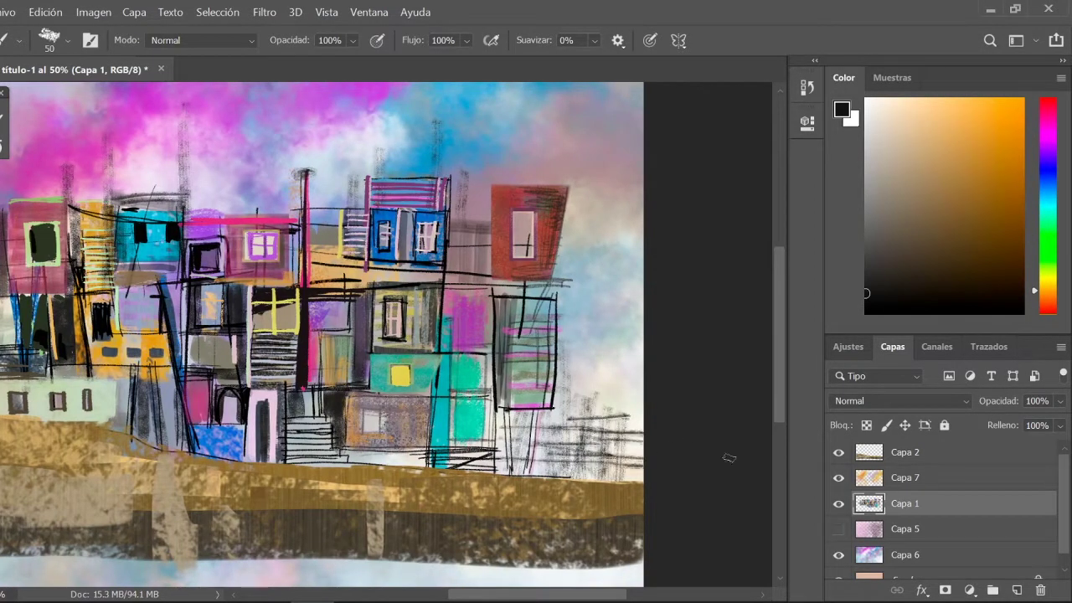
pyautogui.hotkey('ctrl', '+')
pyautogui.hotkey('ctrl', '+')
# Paint orange horizontal strokes and dark teal-grey washes over the left houses.
pyautogui.moveTo(931, 258); pyautogui.dragTo(972, 137)
pyautogui.click(1017, 590)
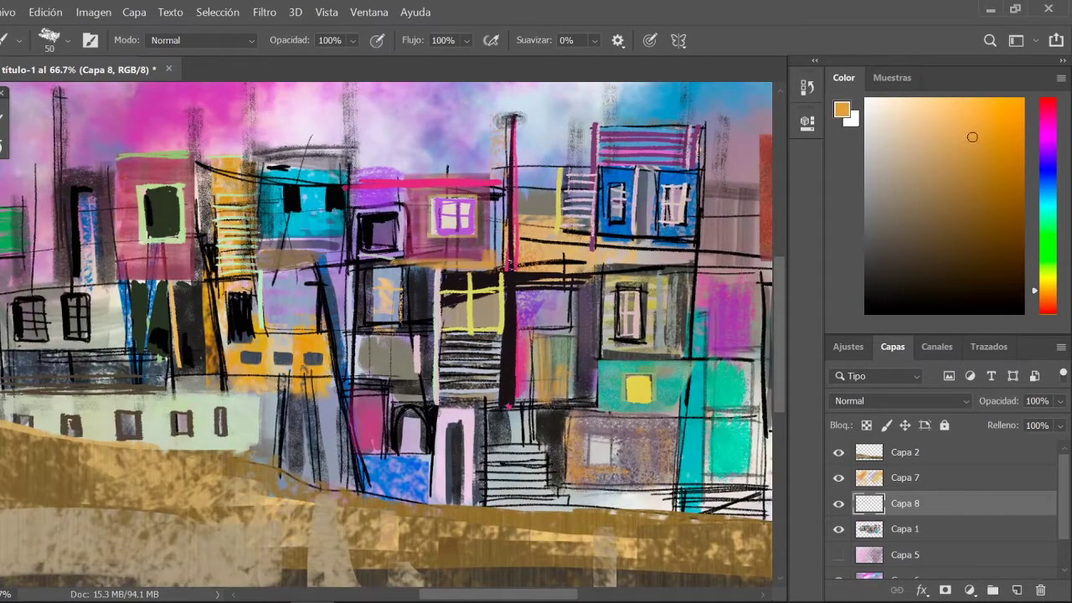
pyautogui.moveTo(243, 265); pyautogui.dragTo(449, 269)
pyautogui.moveTo(350, 272); pyautogui.dragTo(193, 335)
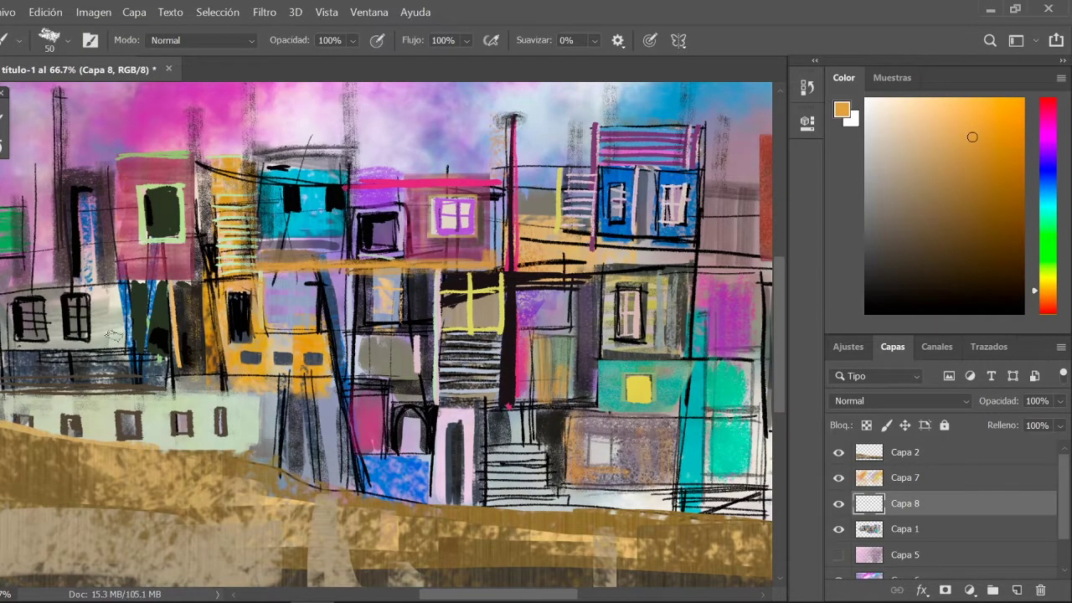
pyautogui.keyDown('alt'); pyautogui.click(114, 337); pyautogui.keyUp('alt')
pyautogui.moveTo(109, 318); pyautogui.dragTo(17, 369)
# Switch to the 8B Sketch Pencil brush at 35 px, sampling a light grey-blue.
pyautogui.keyDown('alt'); pyautogui.click(147, 368); pyautogui.keyUp('alt')
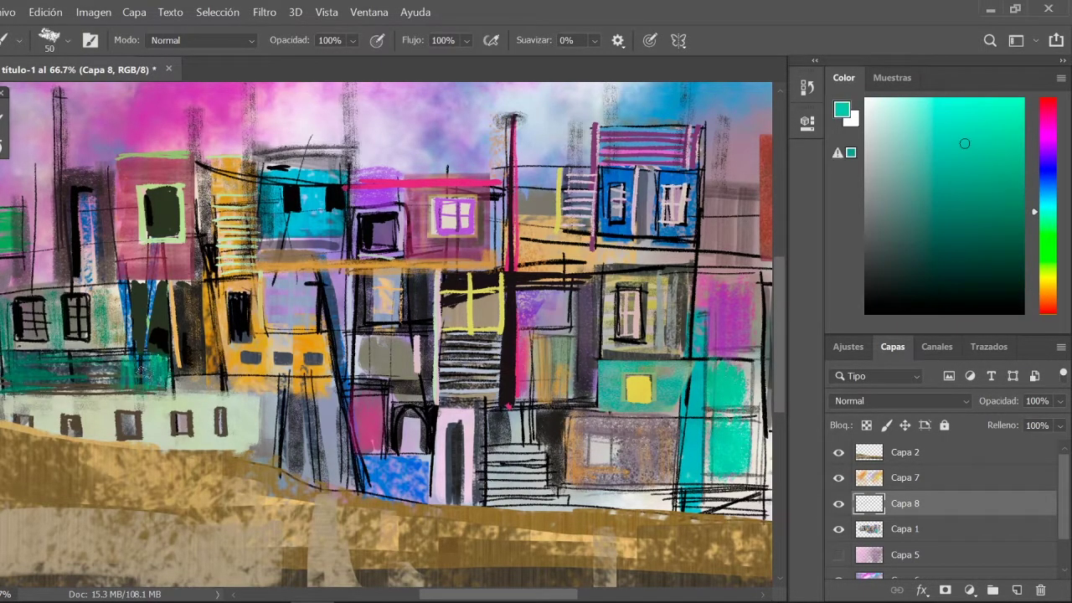
pyautogui.rightClick(142, 368)
pyautogui.doubleClick(84, 227)
pyautogui.rightClick(338, 387)
pyautogui.doubleClick(84, 335)
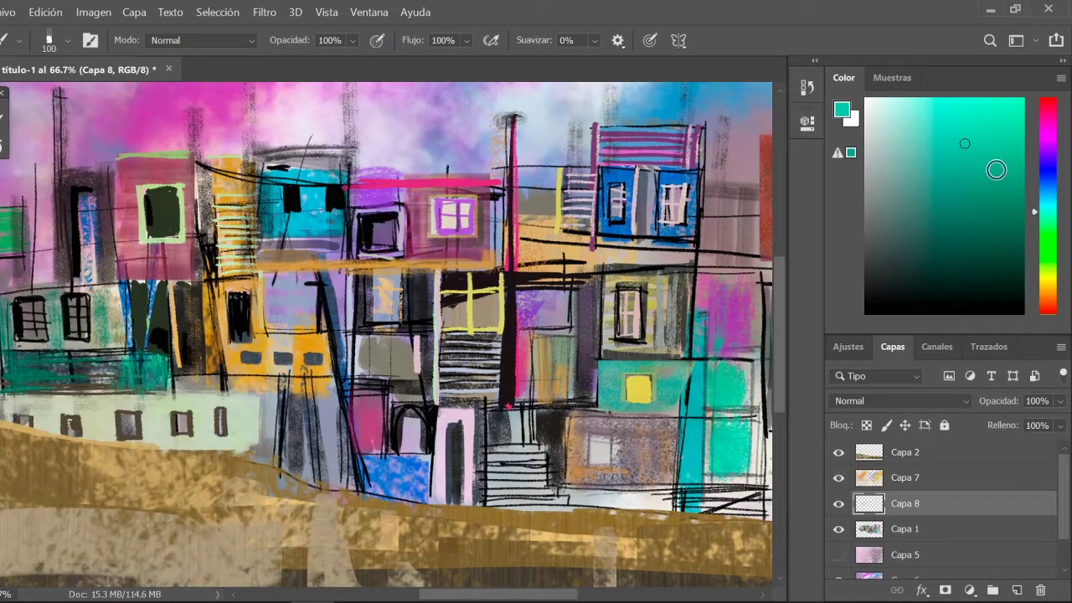
pyautogui.keyDown('alt'); pyautogui.click(682, 252); pyautogui.keyUp('alt')
pyautogui.rightClick(356, 168)
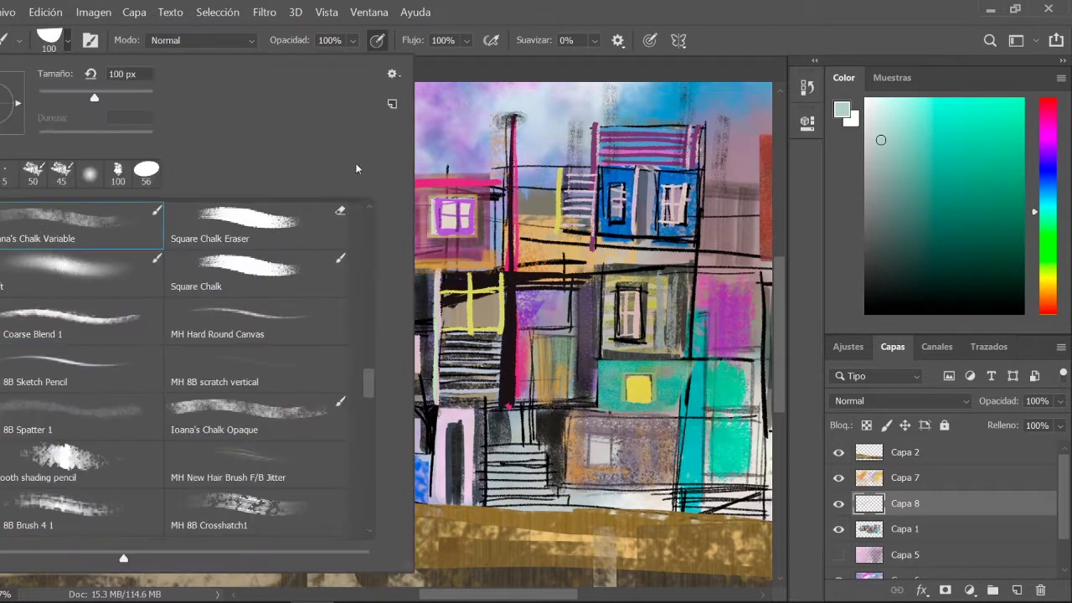
pyautogui.click(393, 106)
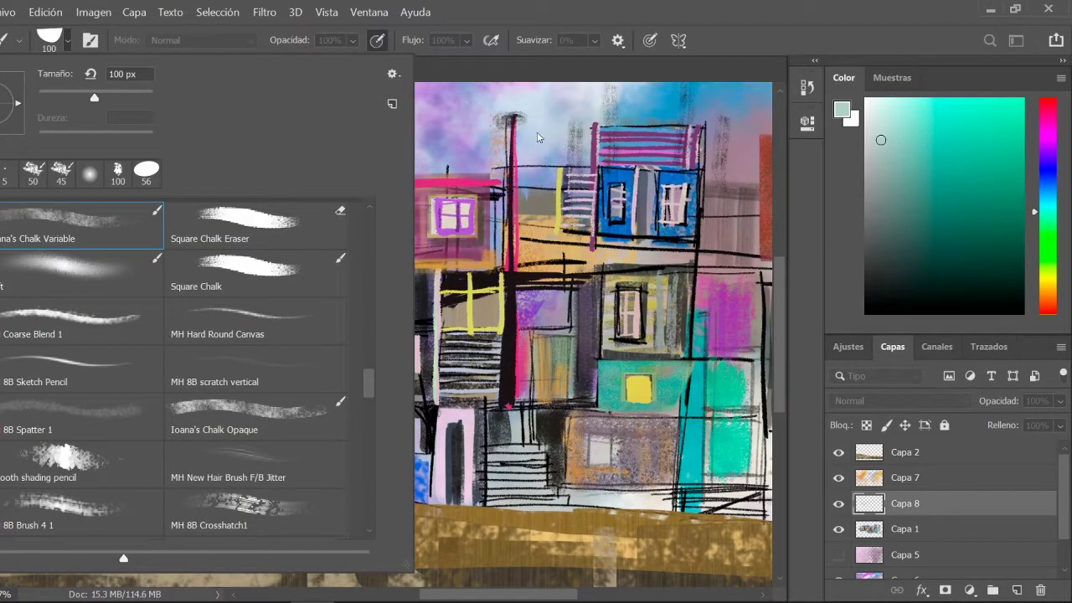
pyautogui.doubleClick(121, 73)
pyautogui.write('35')
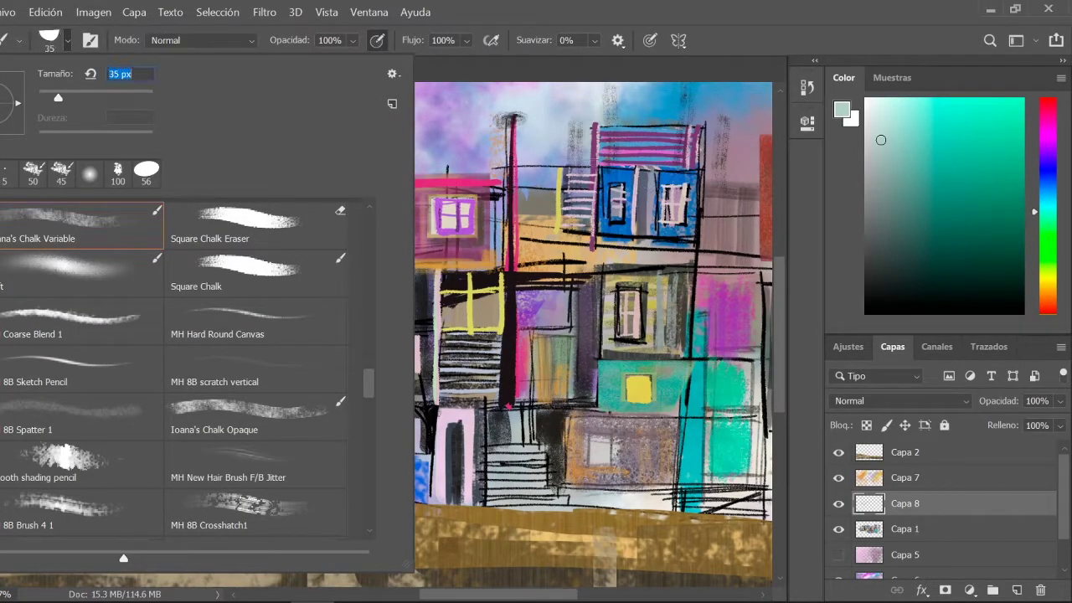
pyautogui.press('Return')
# Try a dark 100 px dab in the sky, then undo it from History.
pyautogui.keyDown('alt'); pyautogui.click(718, 369); pyautogui.keyUp('alt')
pyautogui.keyDown('alt'); pyautogui.click(302, 308); pyautogui.keyUp('alt')
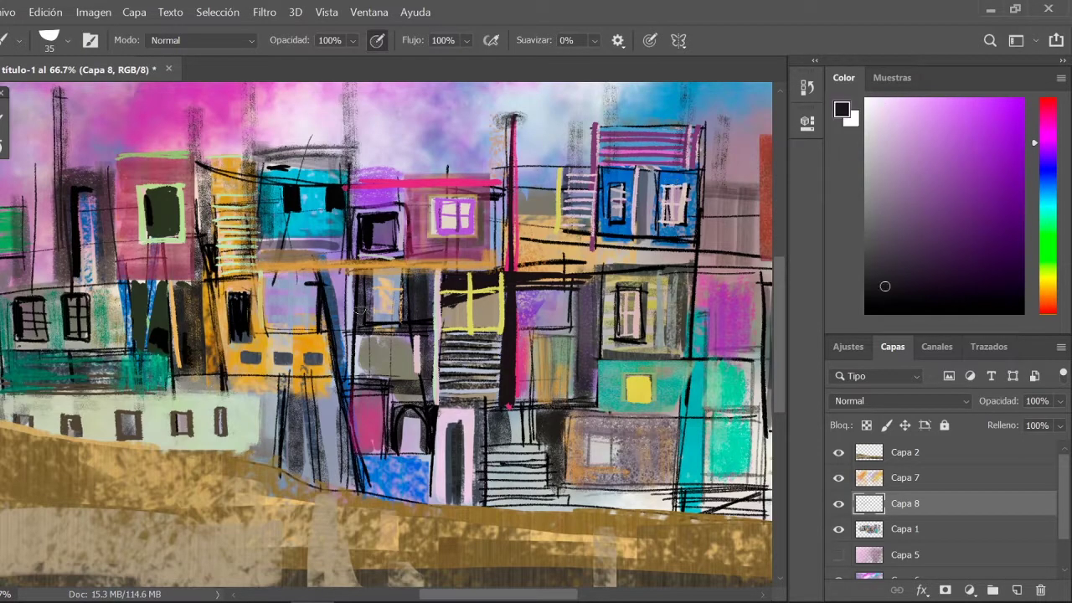
pyautogui.click(67, 41)
pyautogui.click(67, 512)
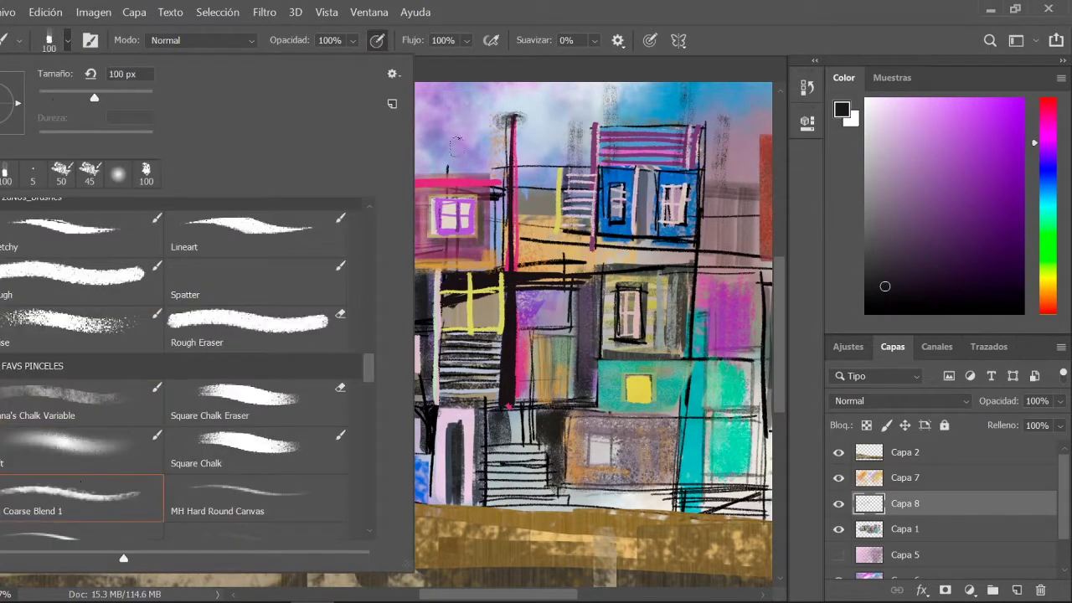
pyautogui.click(457, 113)
pyautogui.click(807, 87)
pyautogui.click(671, 278)
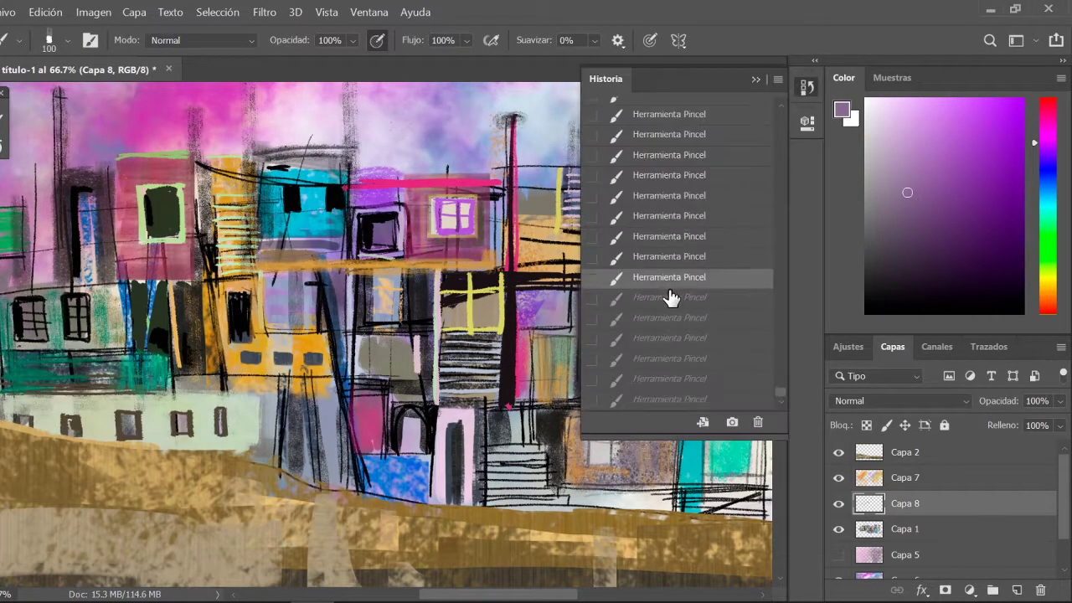
pyautogui.click(808, 87)
# Paint a lavender arched window on the yellow house and light pink vertical strokes.
pyautogui.keyDown('alt'); pyautogui.click(369, 273); pyautogui.keyUp('alt')
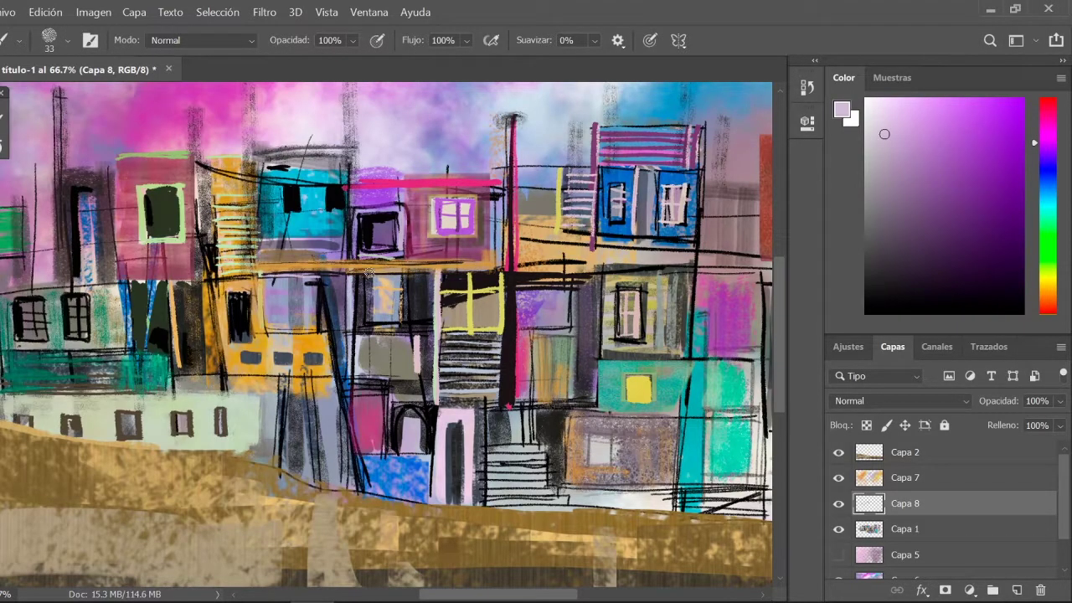
pyautogui.moveTo(265, 333); pyautogui.dragTo(311, 332)
pyautogui.keyDown('alt'); pyautogui.click(519, 351); pyautogui.keyUp('alt')
pyautogui.keyDown('alt'); pyautogui.click(17, 184); pyautogui.keyUp('alt')
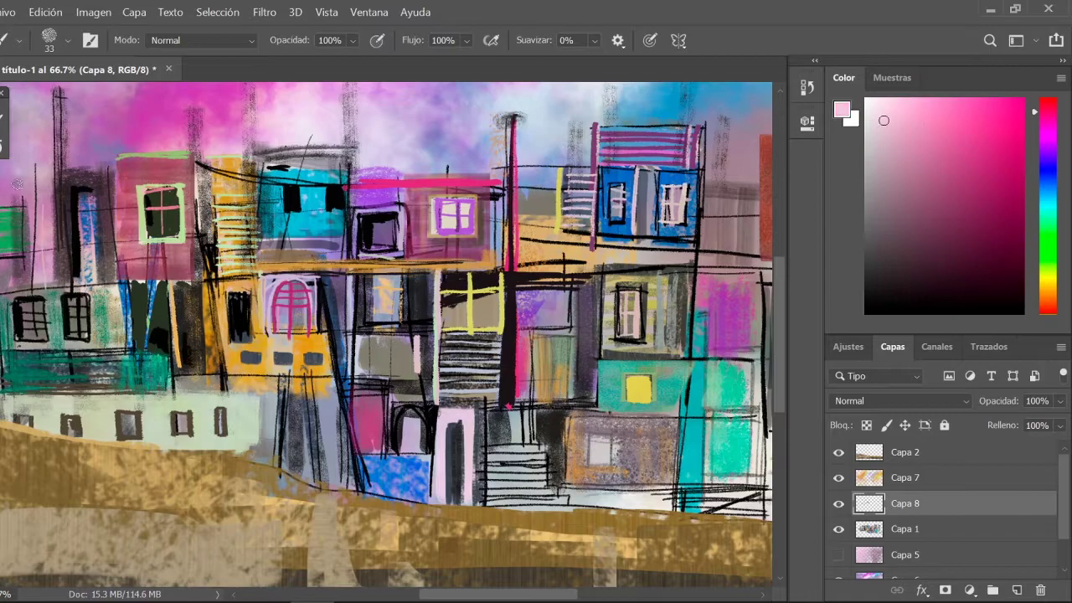
pyautogui.moveTo(193, 285); pyautogui.dragTo(194, 379)
pyautogui.moveTo(303, 379); pyautogui.dragTo(320, 493)
pyautogui.moveTo(285, 377); pyautogui.dragTo(288, 469)
# Draw a green trim on the lower building and a teal-framed dark window.
pyautogui.keyDown('alt'); pyautogui.click(142, 393); pyautogui.keyUp('alt')
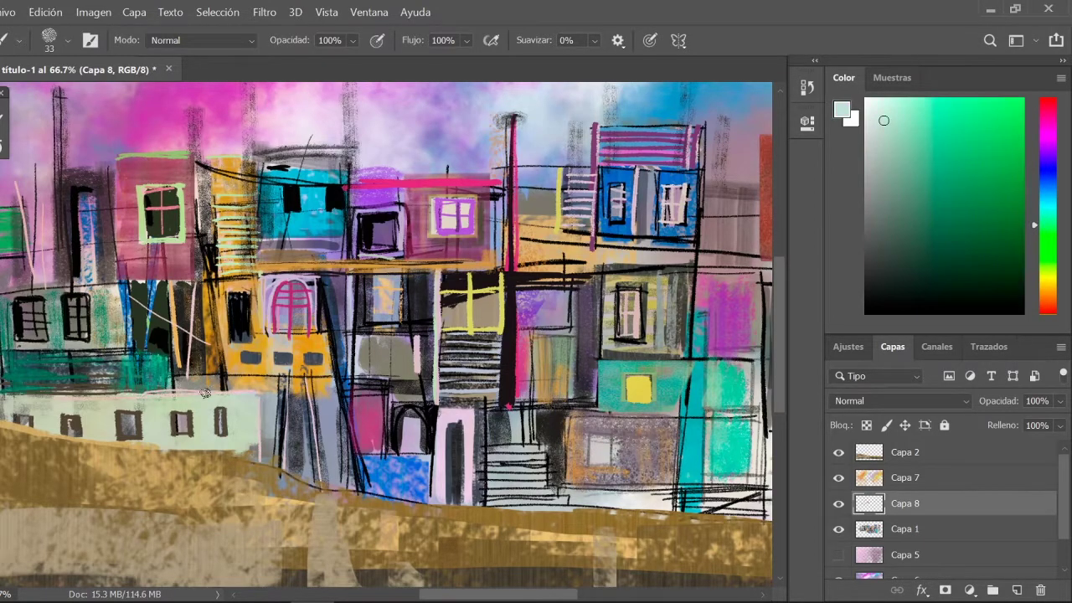
pyautogui.moveTo(241, 394); pyautogui.dragTo(4, 397)
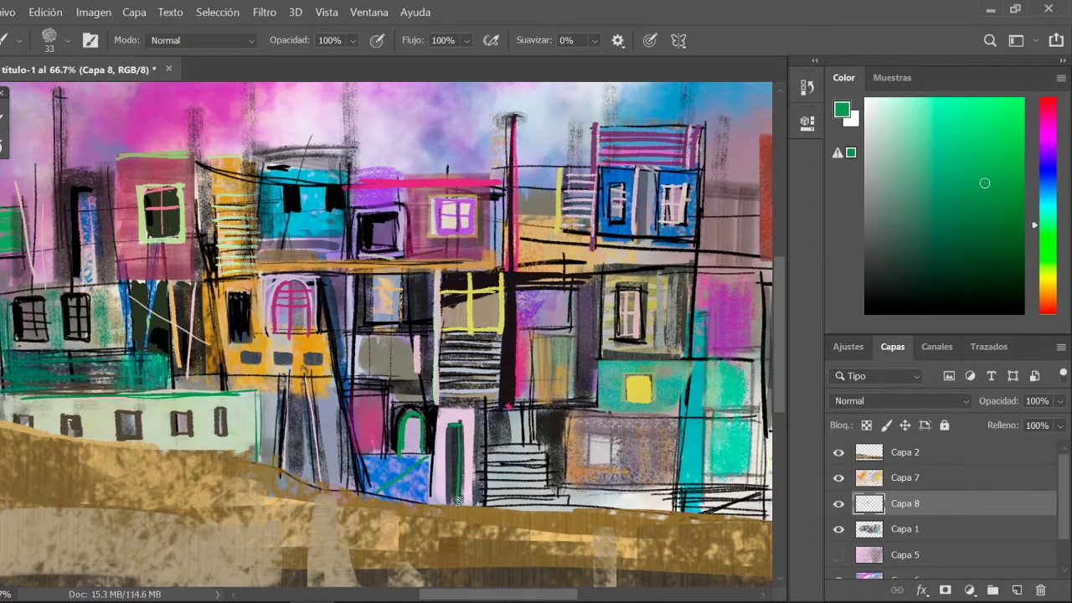
pyautogui.keyDown('alt'); pyautogui.click(593, 442); pyautogui.keyUp('alt')
pyautogui.moveTo(590, 435); pyautogui.dragTo(616, 460)
pyautogui.keyDown('alt'); pyautogui.click(620, 394); pyautogui.keyUp('alt')
pyautogui.moveTo(586, 427); pyautogui.dragTo(614, 455)
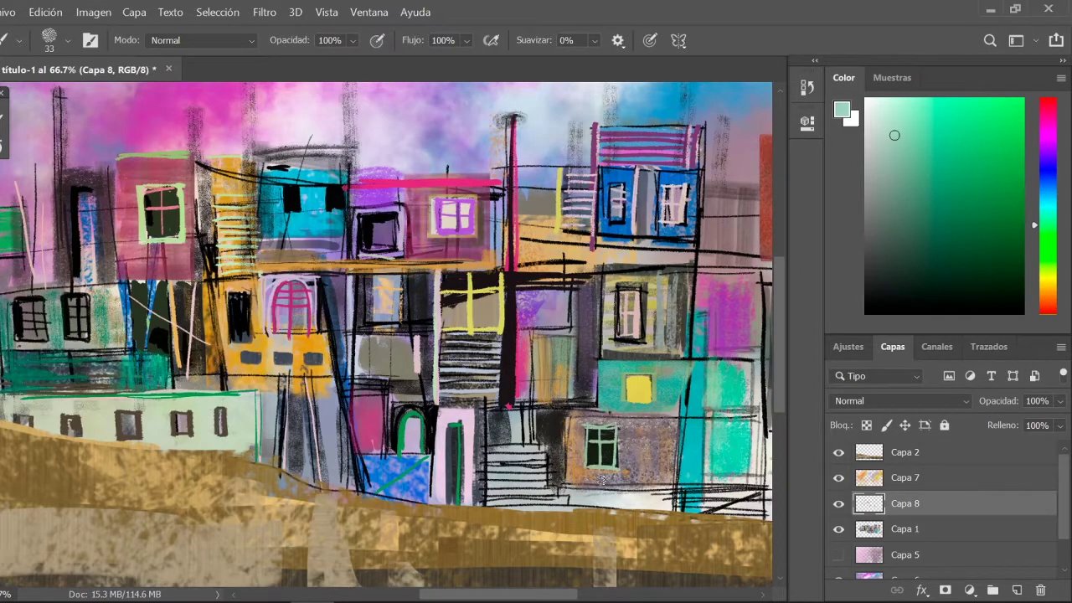
pyautogui.keyDown('alt'); pyautogui.click(654, 448); pyautogui.keyUp('alt')
# Add magenta strokes to the right building and dark bars in the red building's window.
pyautogui.keyDown('alt'); pyautogui.click(521, 306); pyautogui.keyUp('alt')
pyautogui.moveTo(708, 284)
pyautogui.mouseDown()
pyautogui.moveTo(725, 360)
pyautogui.moveTo(747, 362)
pyautogui.mouseUp()
pyautogui.hotkey('ctrl', '-')
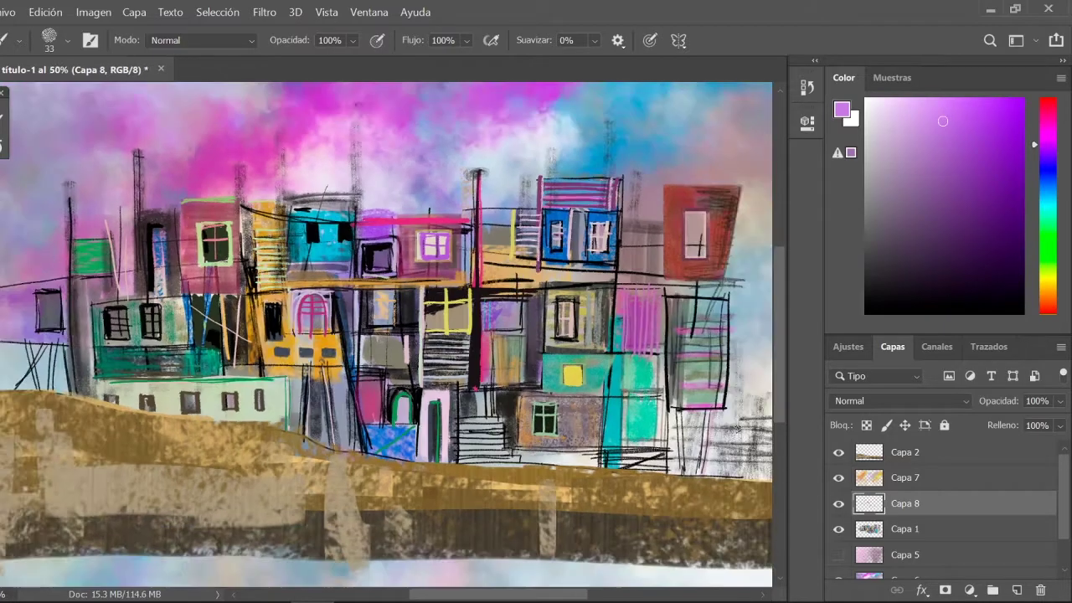
pyautogui.keyDown('alt'); pyautogui.click(737, 429); pyautogui.keyUp('alt')
pyautogui.moveTo(689, 249); pyautogui.dragTo(702, 220)
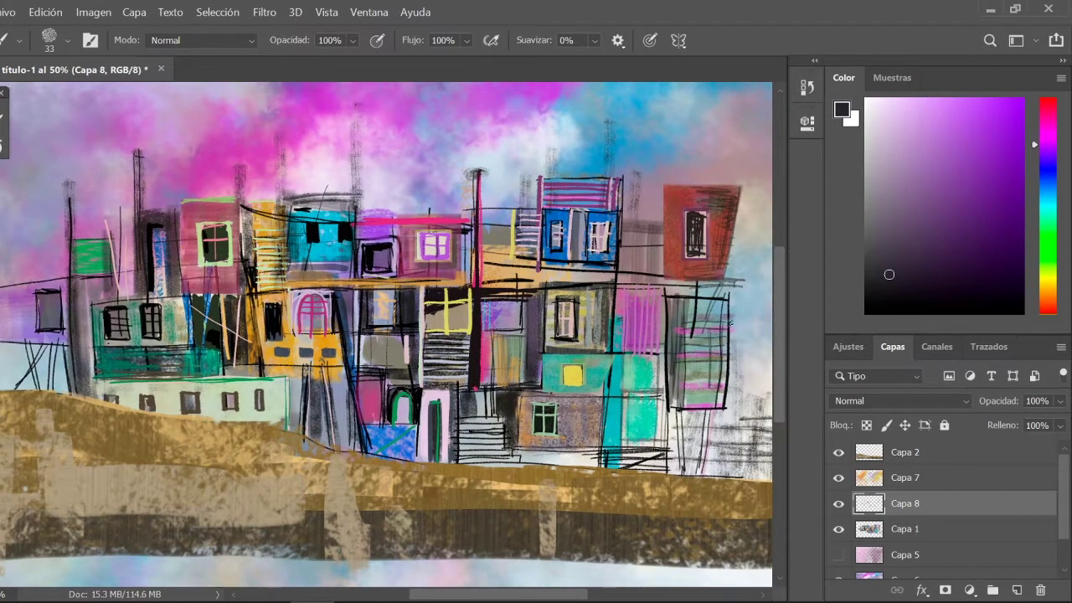
# Paint a purple-grey patch with a 130 px brush, then revert it via History.
pyautogui.keyDown('alt'); pyautogui.click(720, 331); pyautogui.keyUp('alt')
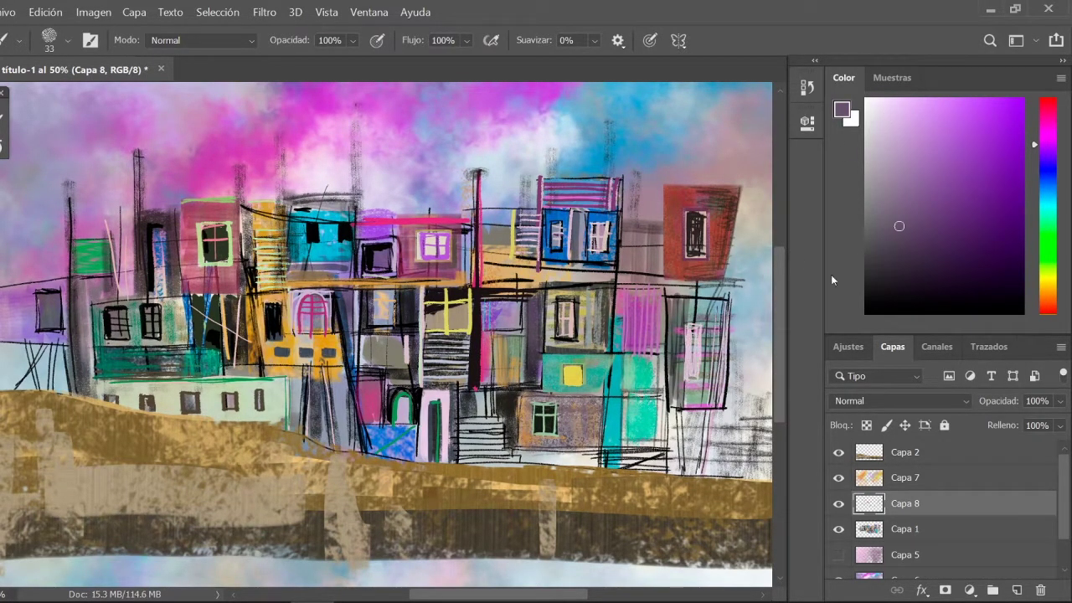
pyautogui.moveTo(691, 326); pyautogui.dragTo(693, 381)
pyautogui.click(49, 40)
pyautogui.moveTo(695, 331); pyautogui.dragTo(695, 369)
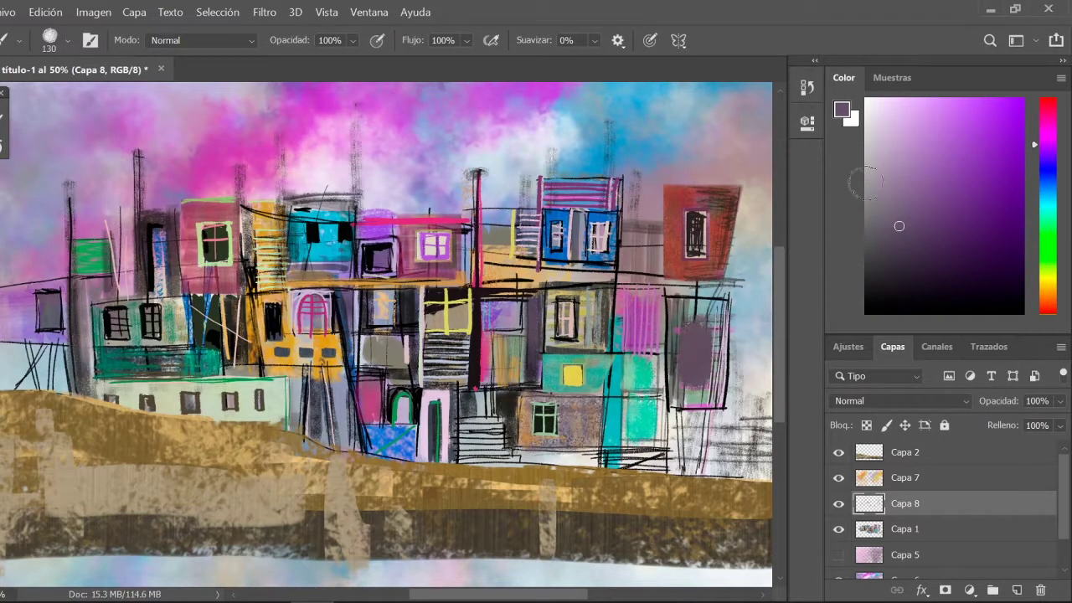
pyautogui.click(806, 87)
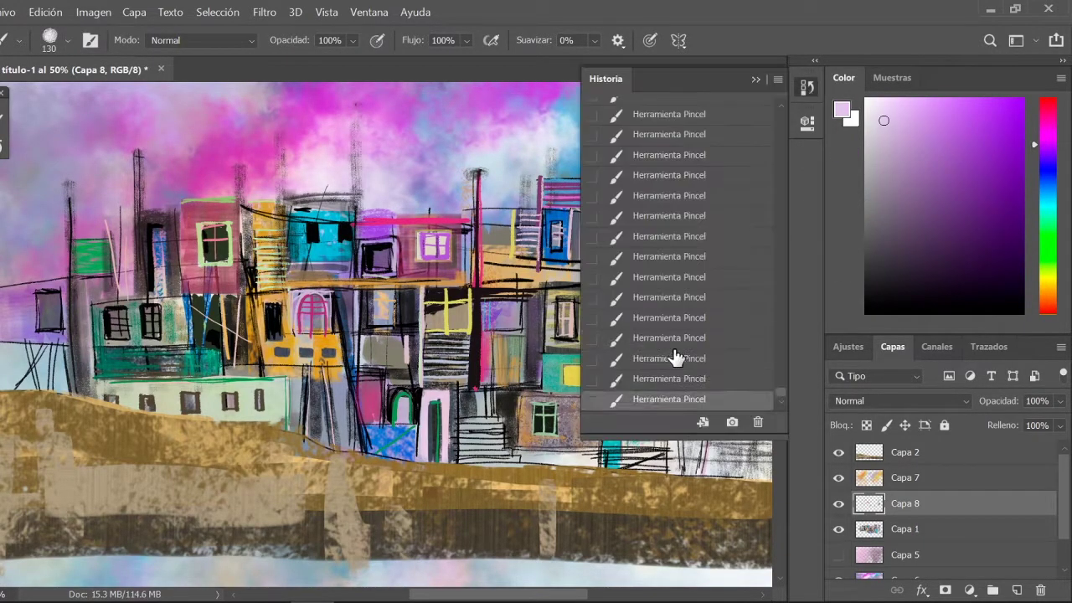
pyautogui.click(743, 351)
# Select a narrow strip on the right building and paint inside it.
pyautogui.press('m')
pyautogui.moveTo(685, 322); pyautogui.dragTo(702, 387)
pyautogui.press('b')
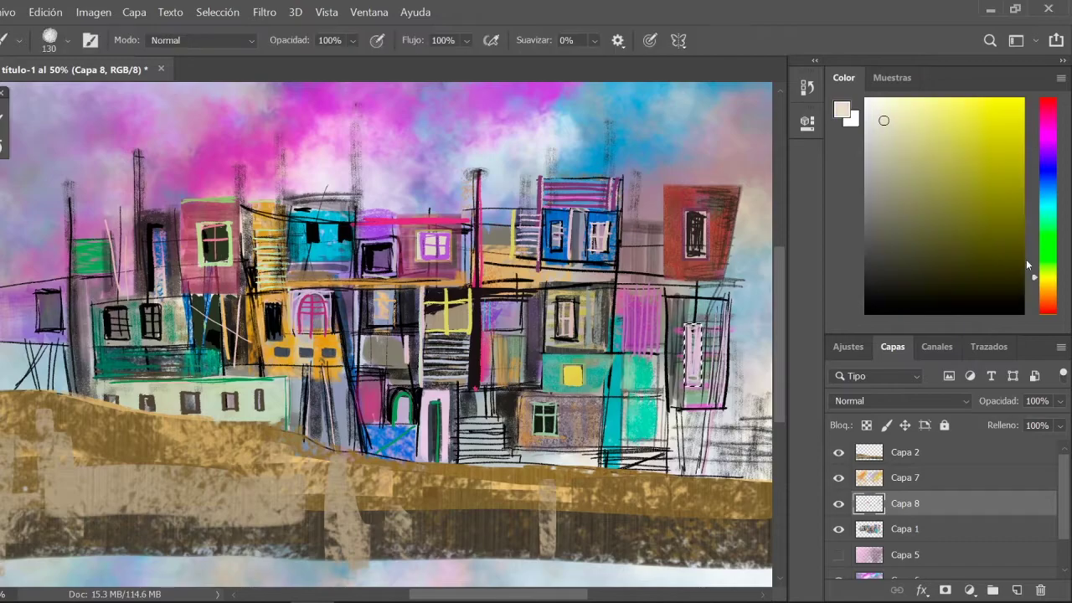
pyautogui.moveTo(692, 328); pyautogui.dragTo(695, 383)
pyautogui.click(807, 87)
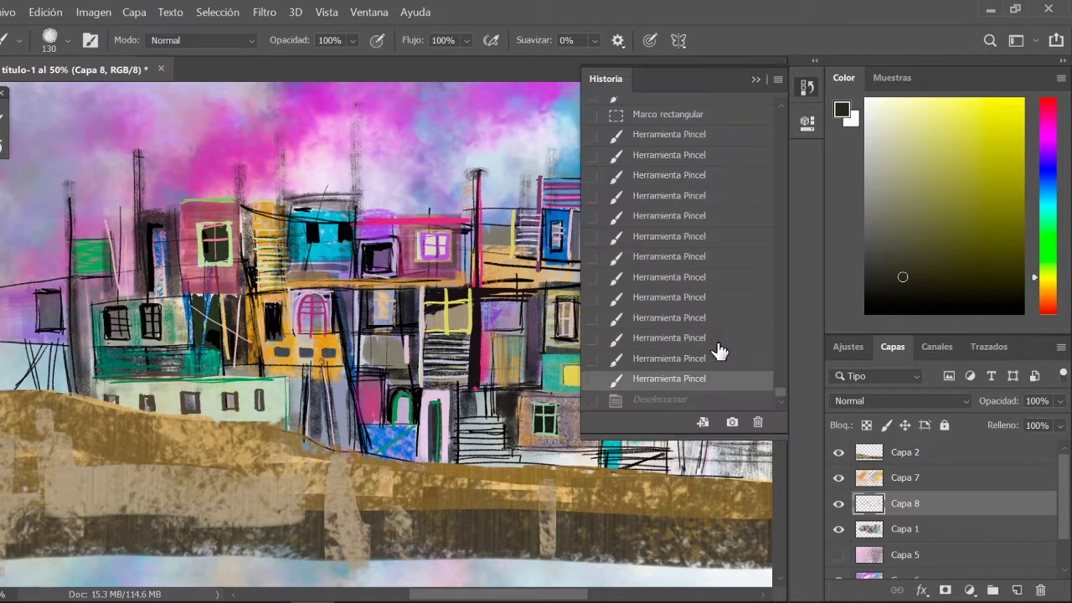
pyautogui.hotkey('ctrl', '1')
# Paint a pink edge and pale yellow fill inside the selected strip at 35 px.
pyautogui.moveTo(448, 469); pyautogui.dragTo(118, 462)
pyautogui.click(49, 39)
pyautogui.click(1034, 113)
pyautogui.click(900, 118)
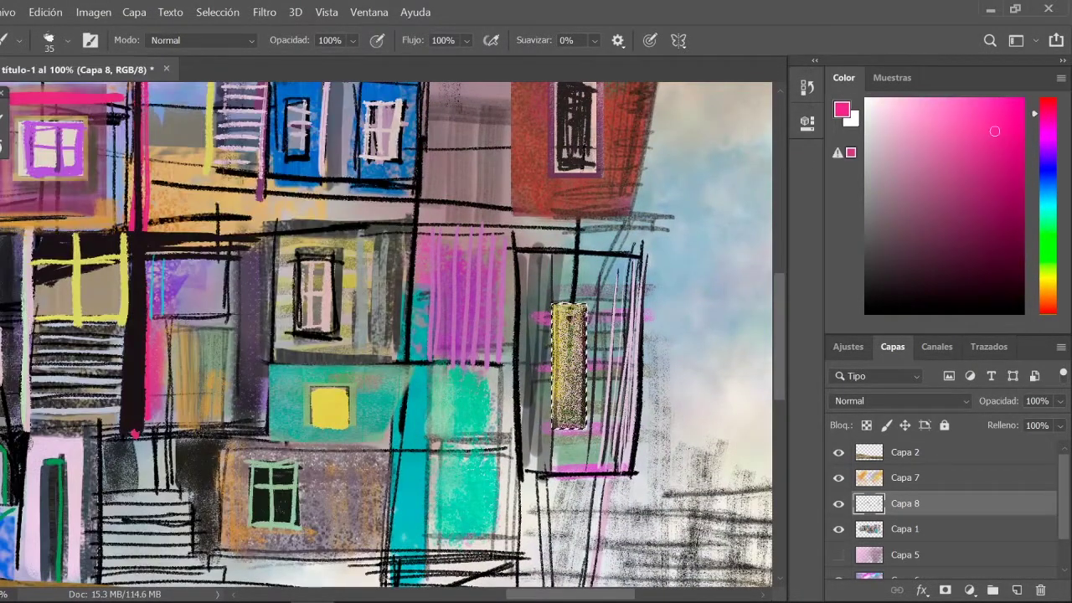
pyautogui.moveTo(557, 308); pyautogui.dragTo(583, 425)
pyautogui.keyDown('alt'); pyautogui.click(570, 369); pyautogui.keyUp('alt')
pyautogui.moveTo(560, 312); pyautogui.dragTo(580, 423)
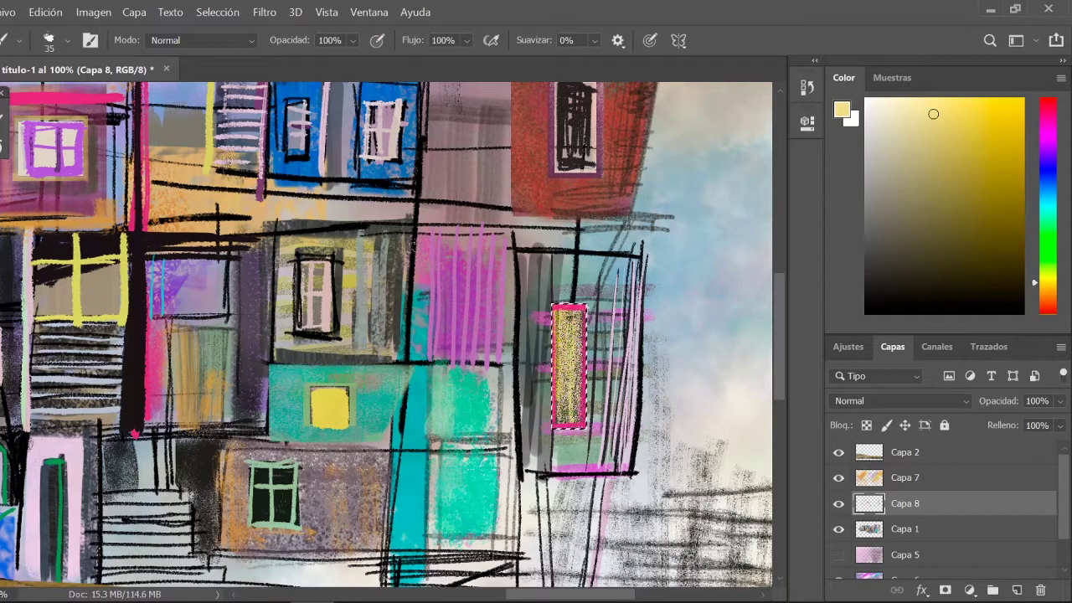
# Repaint the strip pale peach with a 429 px brush and drop the selection.
pyautogui.click(49, 40)
pyautogui.moveTo(51, 97); pyautogui.dragTo(126, 96)
pyautogui.press('Return')
pyautogui.moveTo(570, 310); pyautogui.dragTo(569, 423)
pyautogui.click(879, 116)
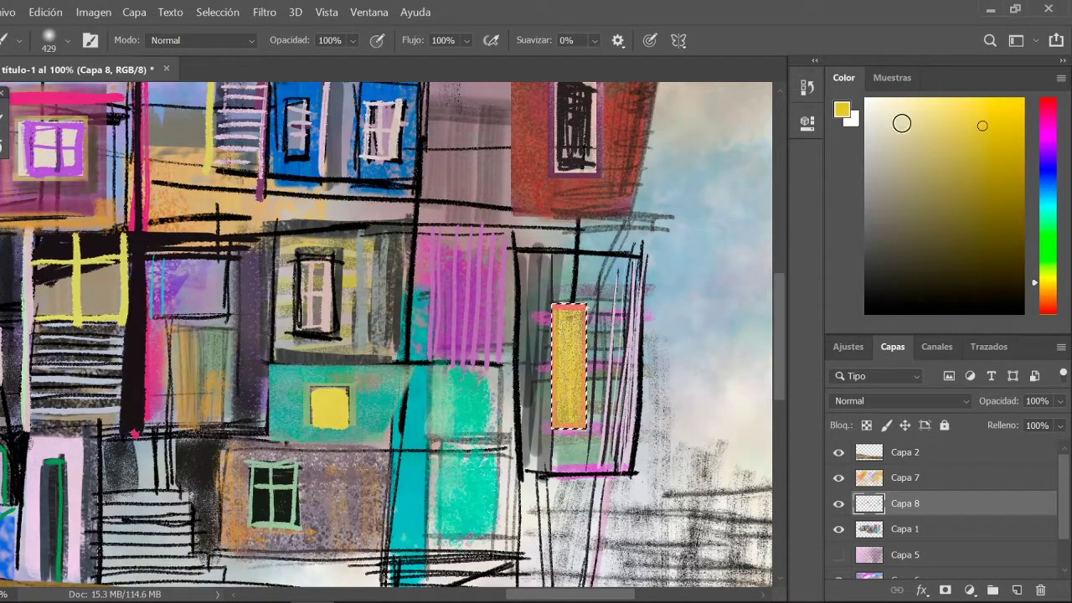
pyautogui.moveTo(612, 335); pyautogui.dragTo(702, 240)
pyautogui.hotkey('ctrl', 'd')
# Outline the gold window in pink at 35 px and add four dark vertical bars.
pyautogui.click(1005, 143)
pyautogui.click(1038, 119)
pyautogui.click(50, 39)
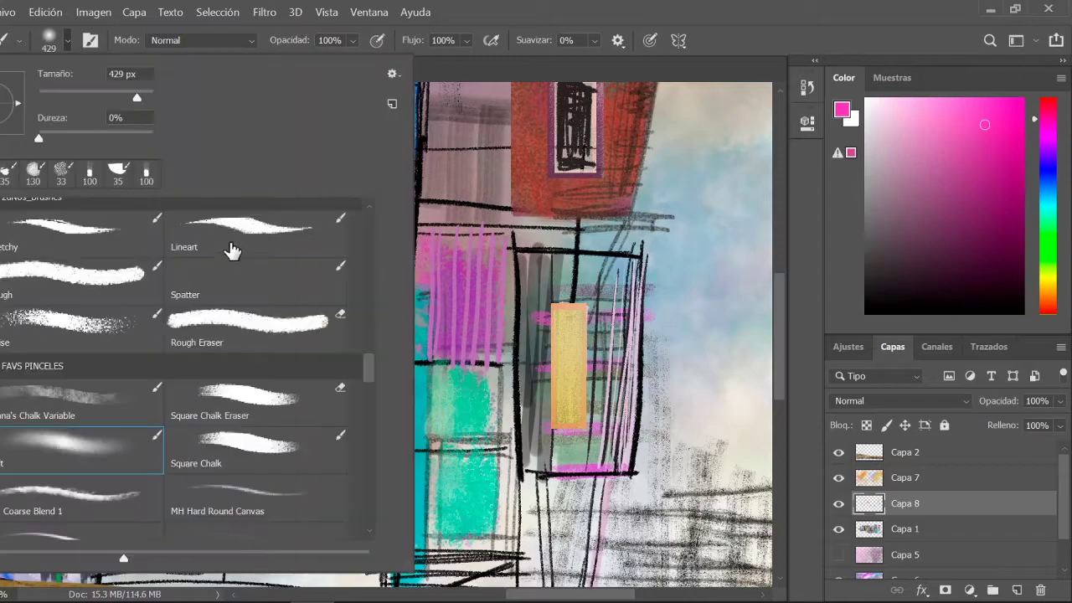
pyautogui.press('Return')
pyautogui.moveTo(549, 303); pyautogui.dragTo(590, 427)
pyautogui.click(895, 277)
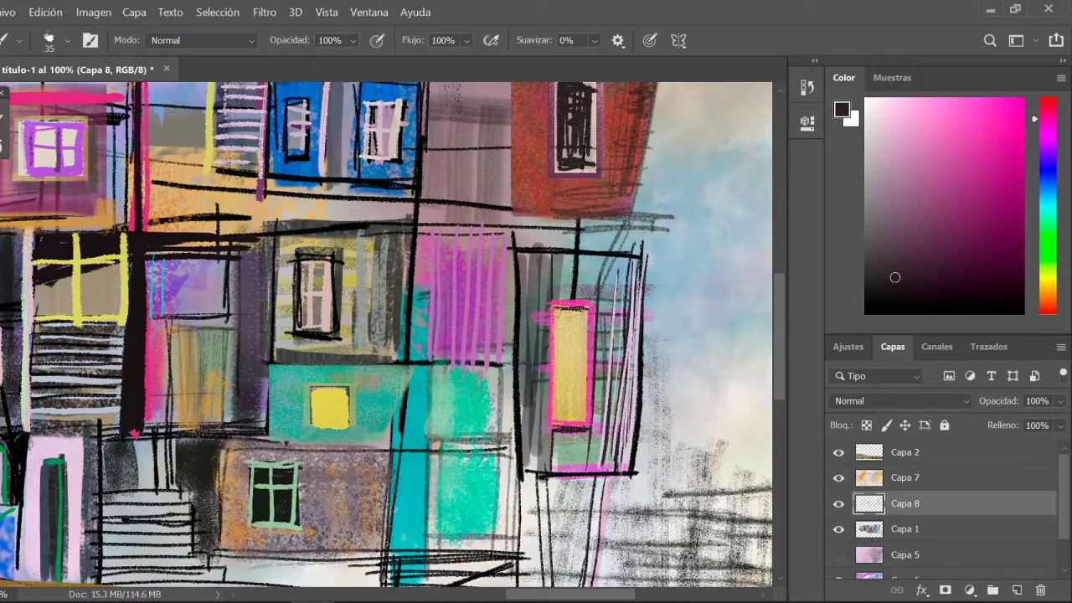
pyautogui.moveTo(556, 306); pyautogui.dragTo(556, 419)
pyautogui.moveTo(597, 318); pyautogui.dragTo(597, 424)
pyautogui.moveTo(599, 300); pyautogui.dragTo(599, 439)
pyautogui.moveTo(573, 312); pyautogui.dragTo(572, 417)
# Add orange-brown strokes on the teal block and purple strokes on the left building.
pyautogui.click(1043, 293)
pyautogui.click(922, 266)
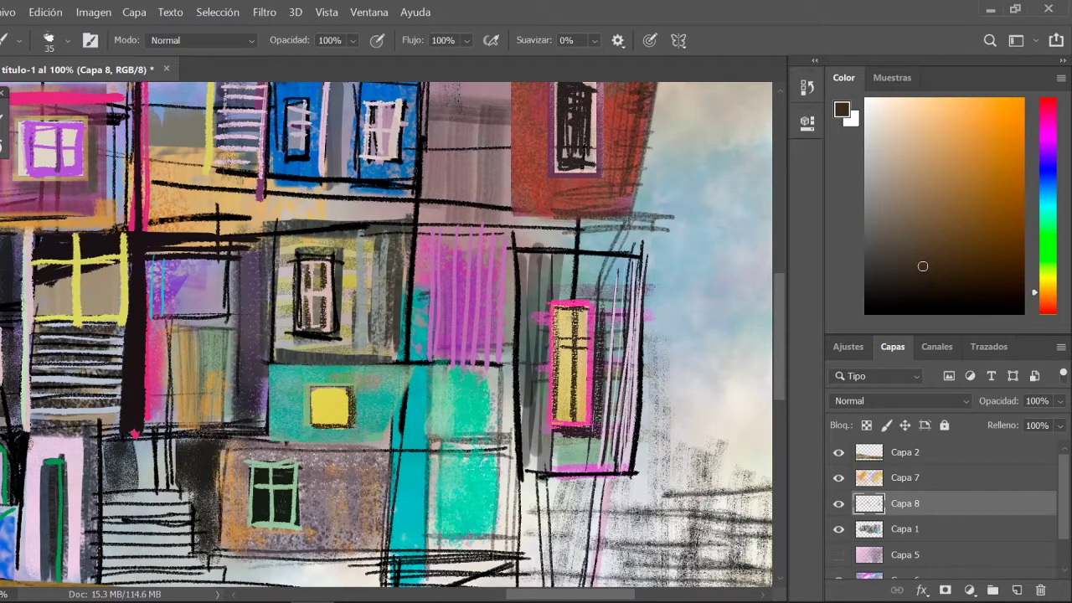
pyautogui.moveTo(267, 380); pyautogui.dragTo(414, 381)
pyautogui.moveTo(410, 386); pyautogui.dragTo(397, 452)
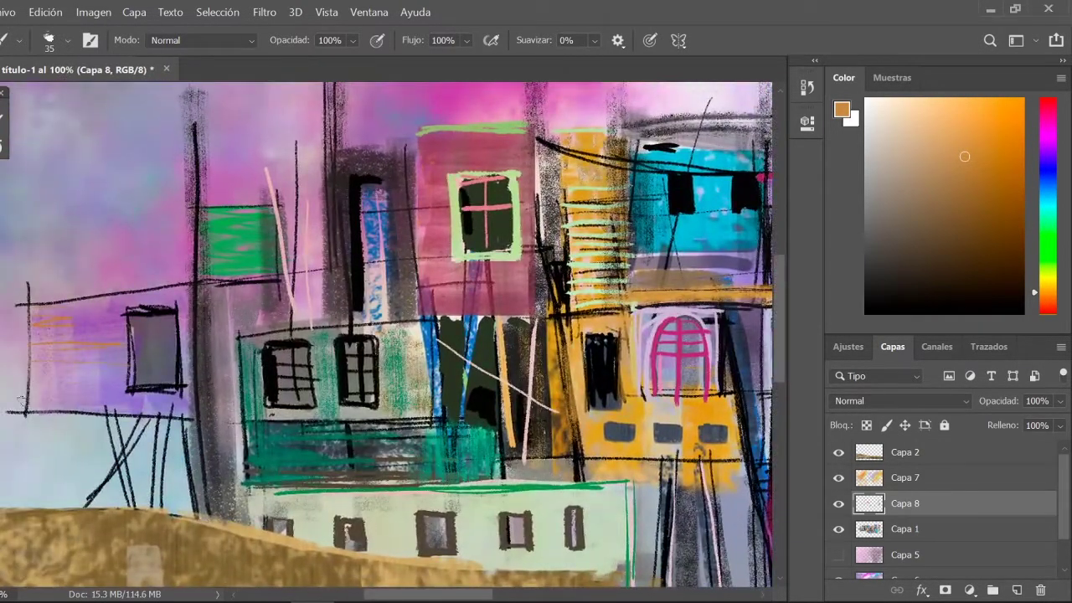
pyautogui.click(1042, 143)
pyautogui.click(983, 129)
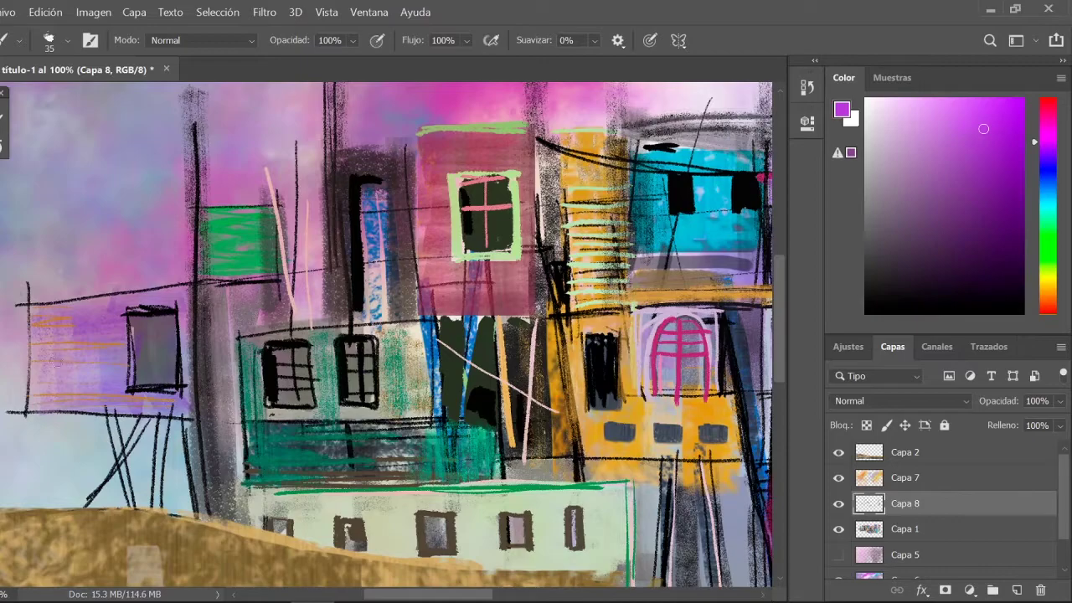
pyautogui.moveTo(60, 362); pyautogui.dragTo(60, 408)
pyautogui.moveTo(84, 335); pyautogui.dragTo(84, 409)
pyautogui.moveTo(99, 352); pyautogui.dragTo(99, 409)
# Highlight the left building's wall, window frame and stilts white, then add black stilts and beam.
pyautogui.click(870, 107)
pyautogui.moveTo(34, 306); pyautogui.dragTo(33, 400)
pyautogui.moveTo(134, 392); pyautogui.dragTo(172, 312)
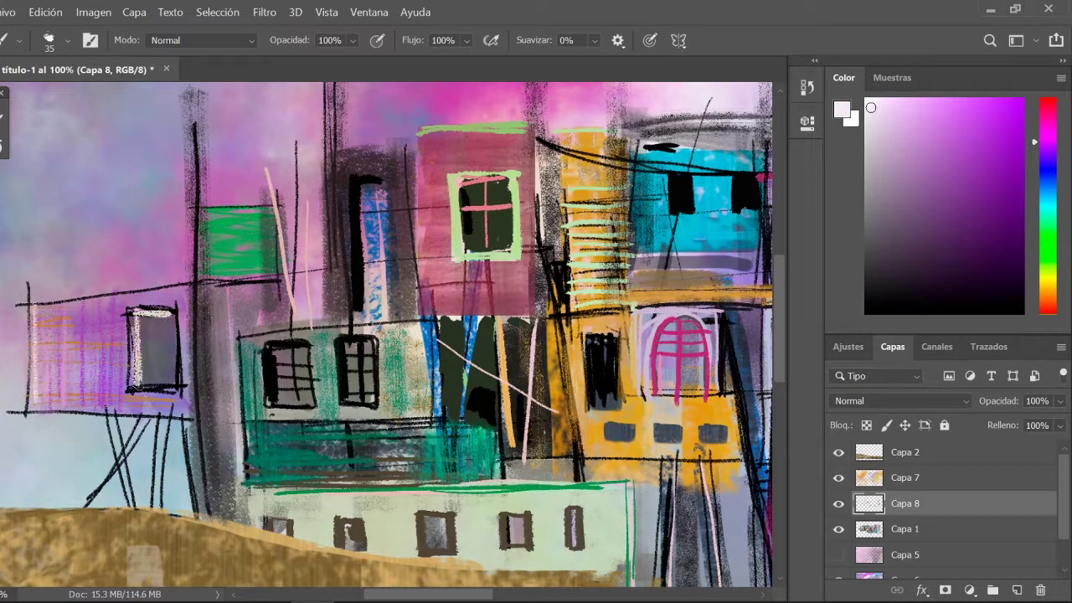
pyautogui.moveTo(142, 418)
pyautogui.mouseDown()
pyautogui.moveTo(89, 499)
pyautogui.moveTo(153, 504)
pyautogui.mouseUp()
pyautogui.moveTo(186, 430); pyautogui.dragTo(189, 504)
pyautogui.click(897, 279)
pyautogui.moveTo(122, 416)
pyautogui.mouseDown()
pyautogui.moveTo(88, 500)
pyautogui.moveTo(134, 506)
pyautogui.mouseUp()
pyautogui.moveTo(168, 419); pyautogui.dragTo(189, 513)
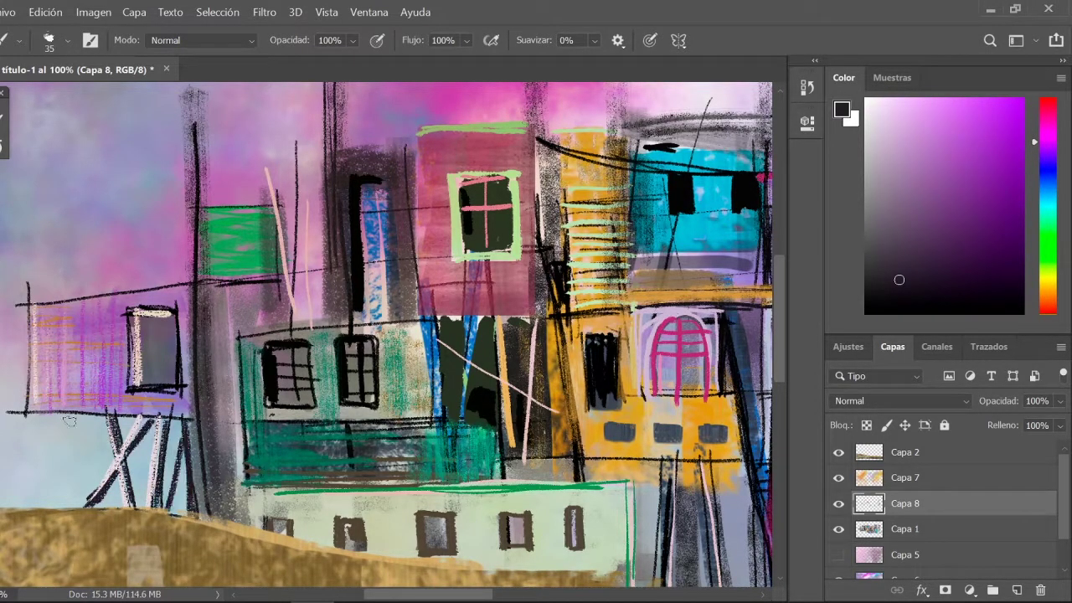
pyautogui.moveTo(118, 421)
pyautogui.mouseDown()
pyautogui.moveTo(184, 421)
pyautogui.moveTo(10, 409)
pyautogui.mouseUp()
# Draw a dark roof stroke and light purple vertical posts on the left building.
pyautogui.moveTo(194, 270); pyautogui.dragTo(87, 296)
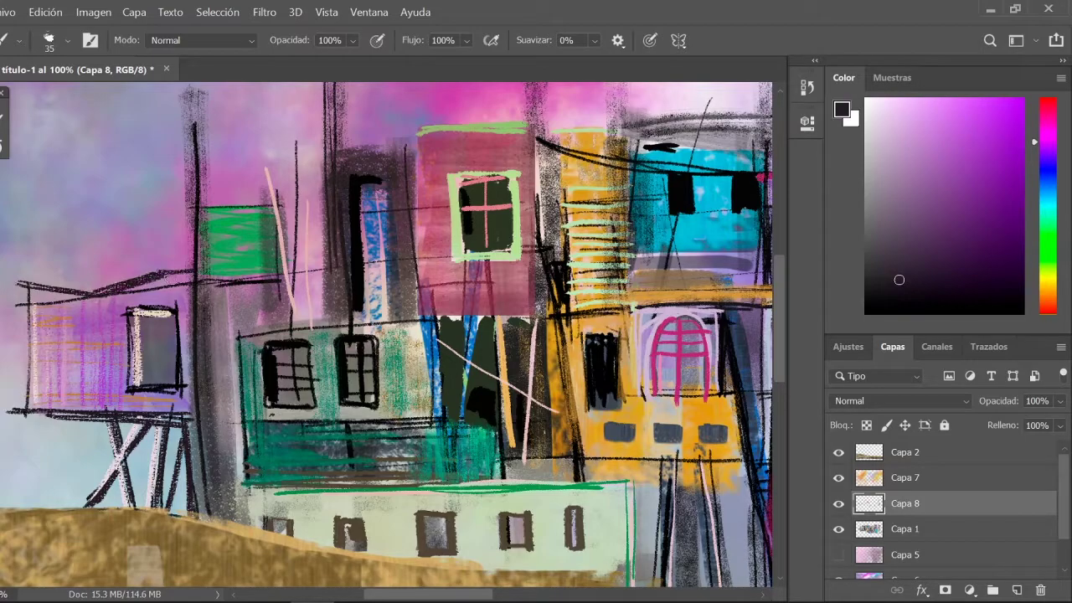
pyautogui.click(901, 154)
pyautogui.moveTo(188, 92); pyautogui.dragTo(188, 290)
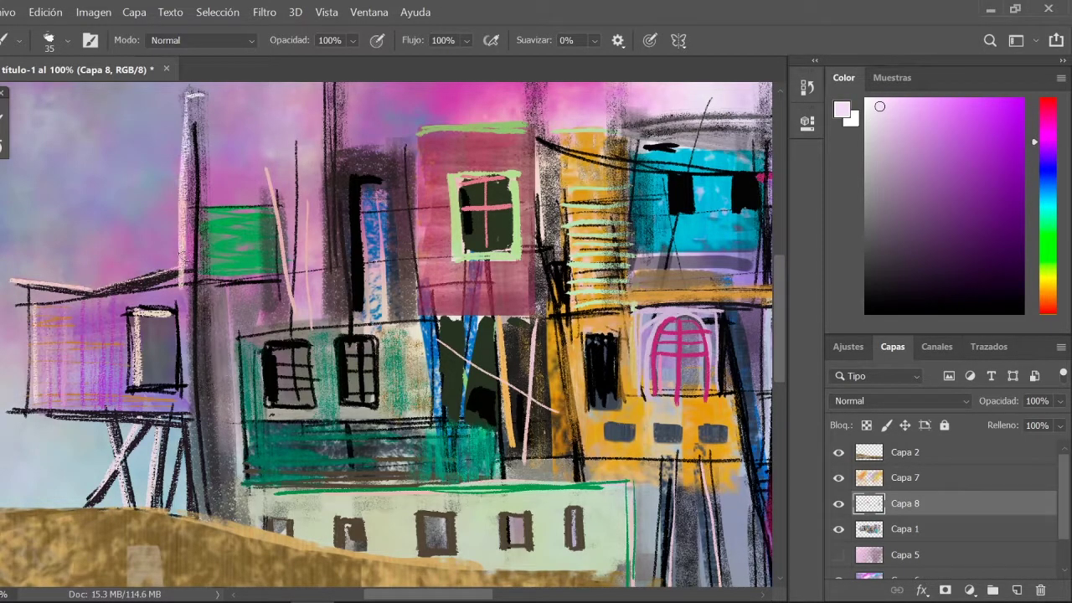
pyautogui.moveTo(226, 224); pyautogui.dragTo(226, 260)
pyautogui.hotkey('ctrl', '-')
pyautogui.hotkey('ctrl', '-')
pyautogui.hotkey('ctrl', '-')
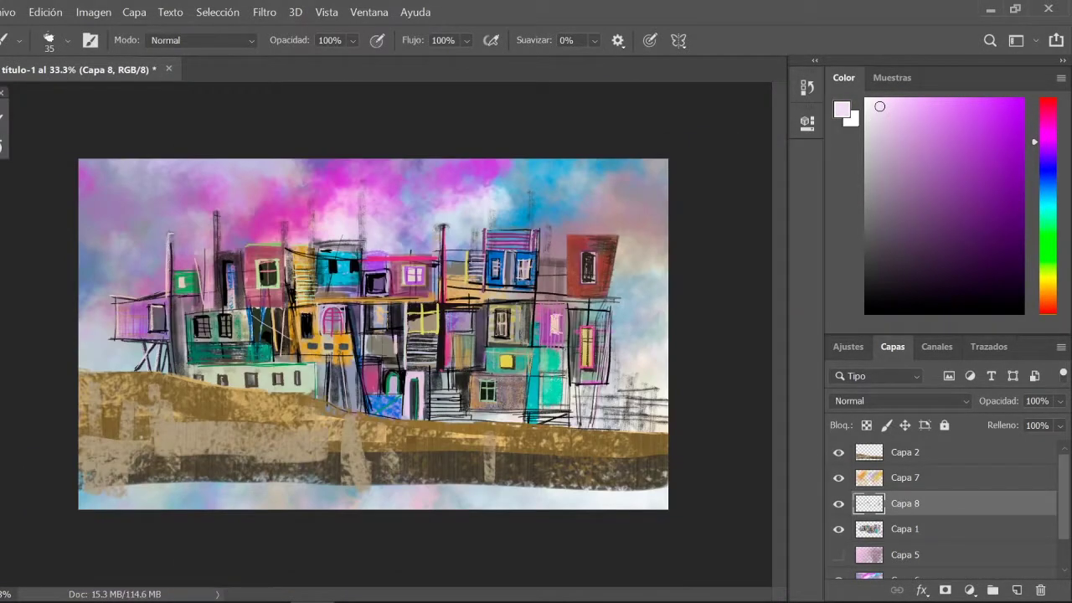
pyautogui.scroll(1, 373, 333)
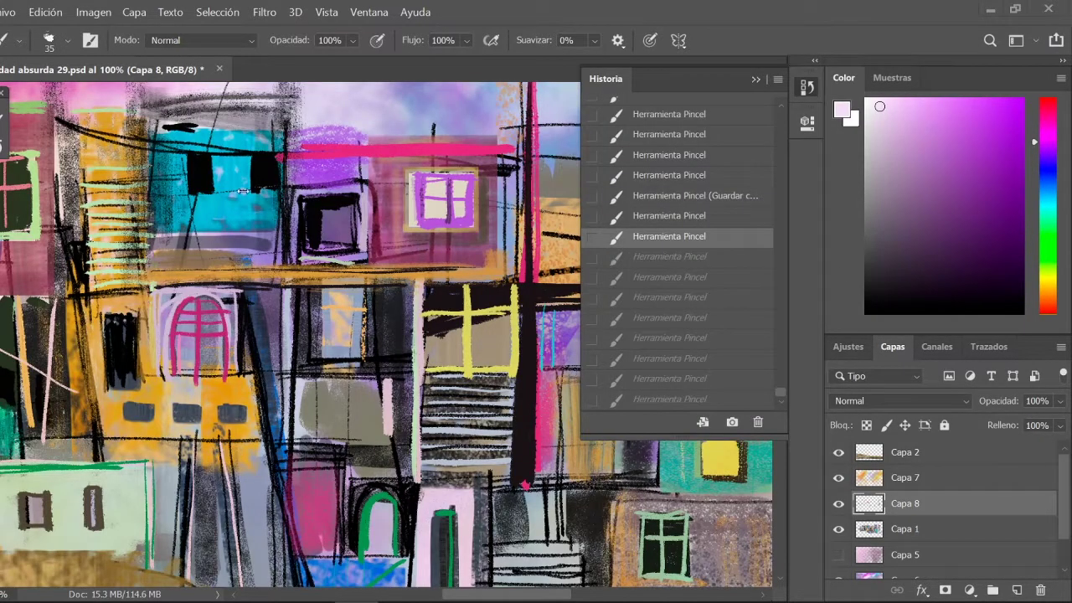
# Redo the undone brush steps and paint a dark purple stroke along the pink band.
pyautogui.hotkey('ctrl', 'shift', 'z')
pyautogui.hotkey('ctrl', 'shift', 'z')
pyautogui.hotkey('ctrl', 'shift', 'z')
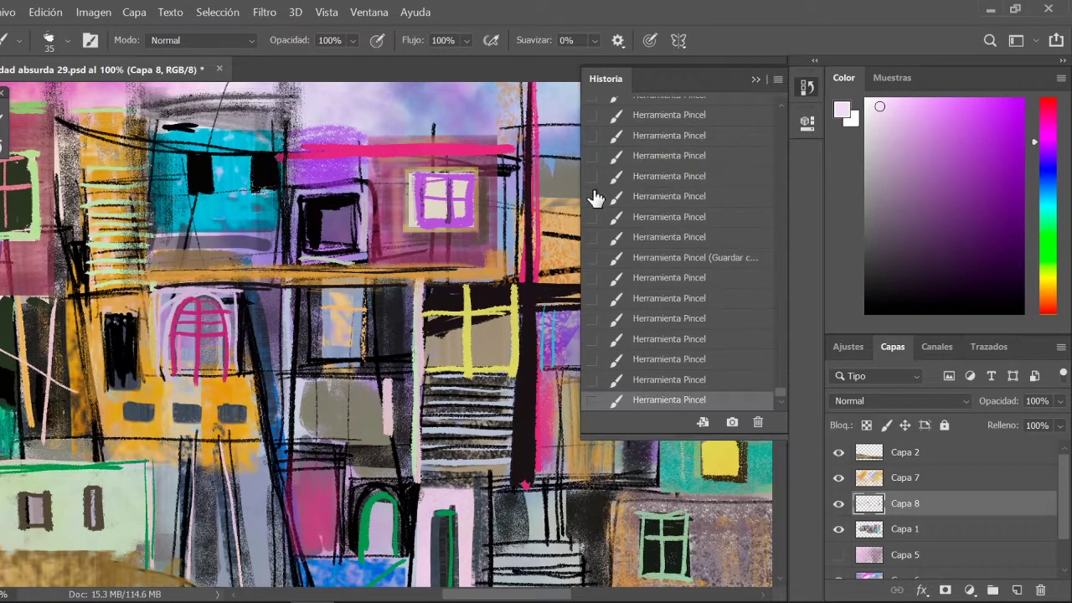
pyautogui.keyDown('alt'); pyautogui.click(257, 182); pyautogui.keyUp('alt')
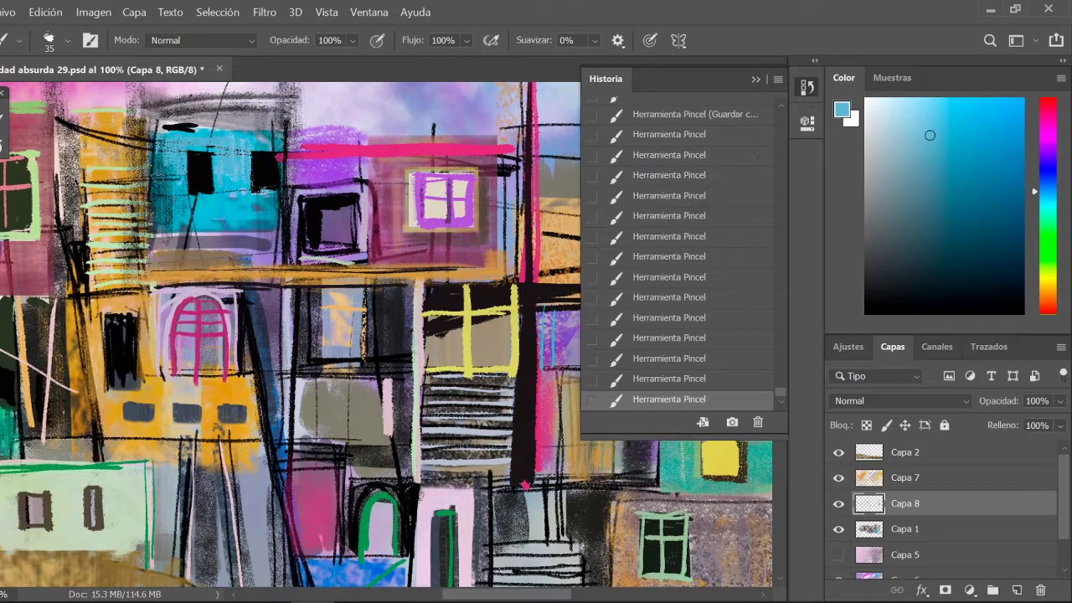
pyautogui.keyDown('alt'); pyautogui.click(166, 185); pyautogui.keyUp('alt')
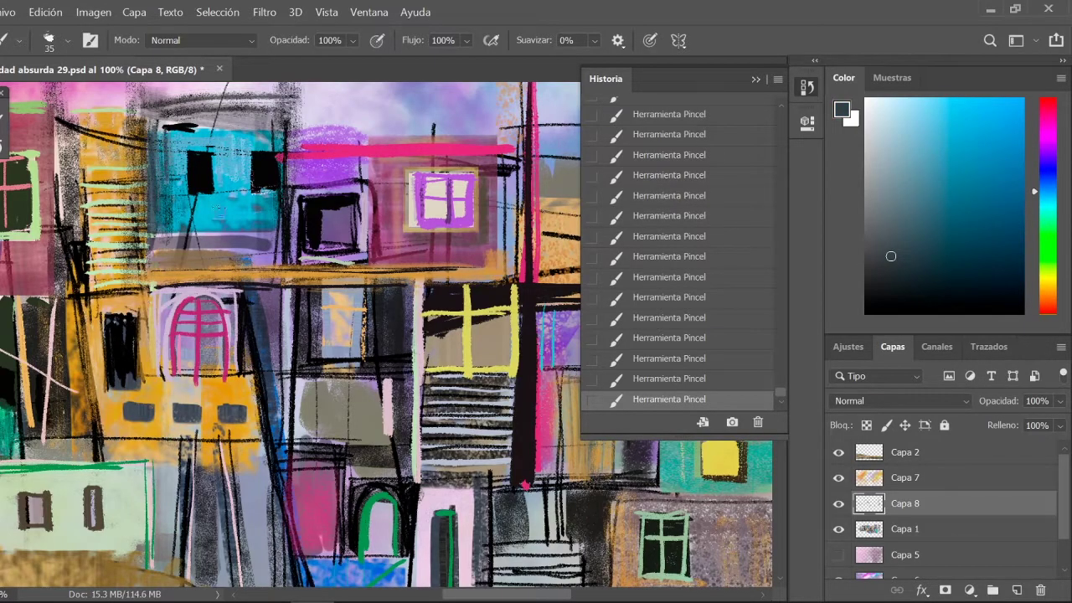
pyautogui.keyDown('alt'); pyautogui.click(149, 177); pyautogui.keyUp('alt')
pyautogui.keyDown('alt'); pyautogui.click(561, 180); pyautogui.keyUp('alt')
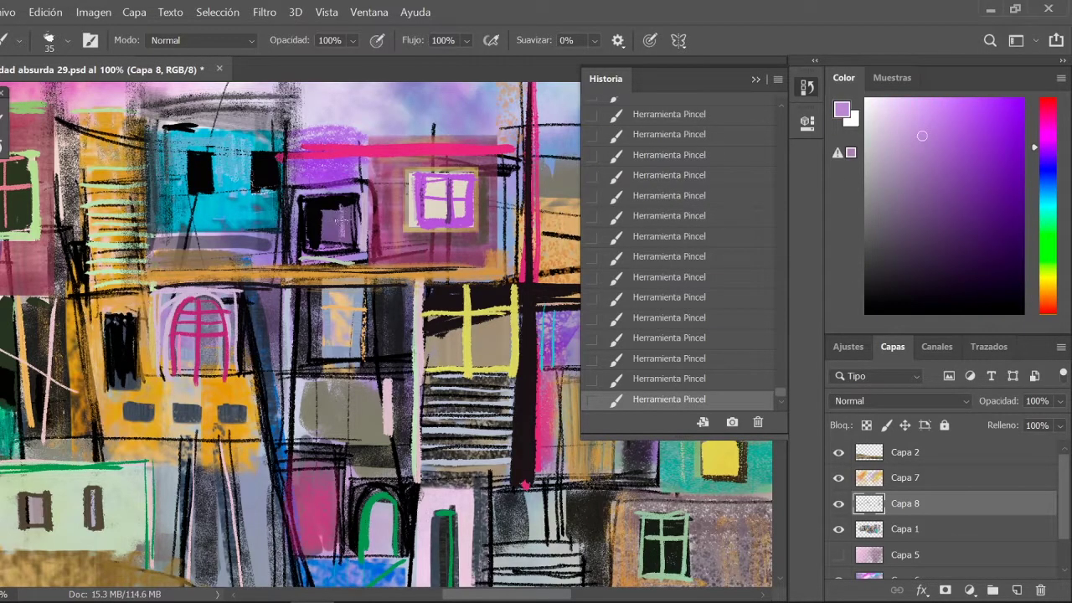
pyautogui.keyDown('alt'); pyautogui.click(293, 144); pyautogui.keyUp('alt')
pyautogui.moveTo(293, 144); pyautogui.dragTo(481, 155)
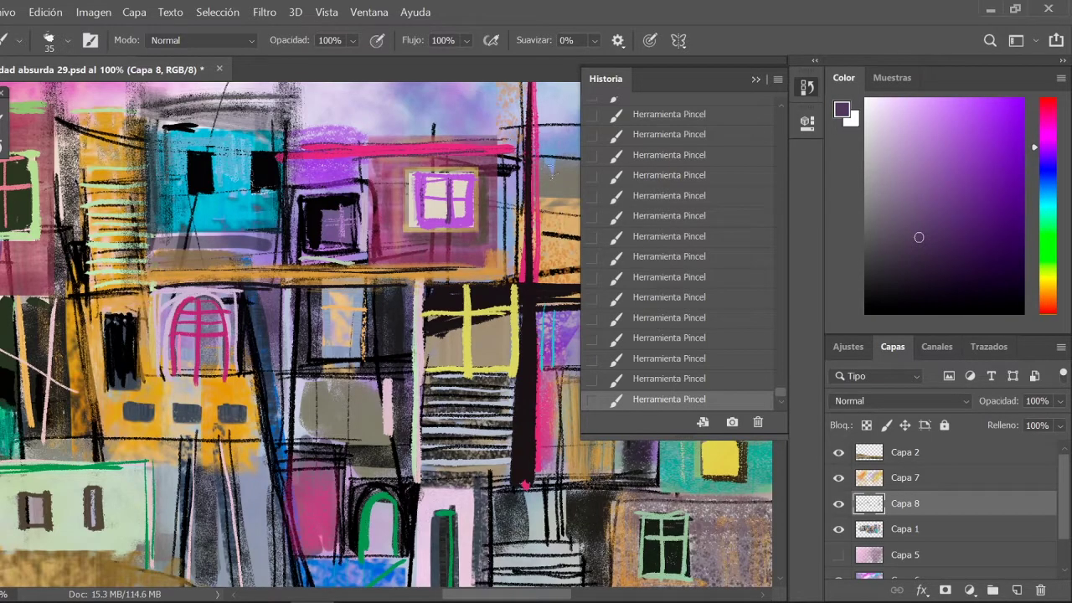
# Add a vertical orange stroke and dark stripes and lines across the buildings.
pyautogui.keyDown('alt'); pyautogui.click(356, 198); pyautogui.keyUp('alt')
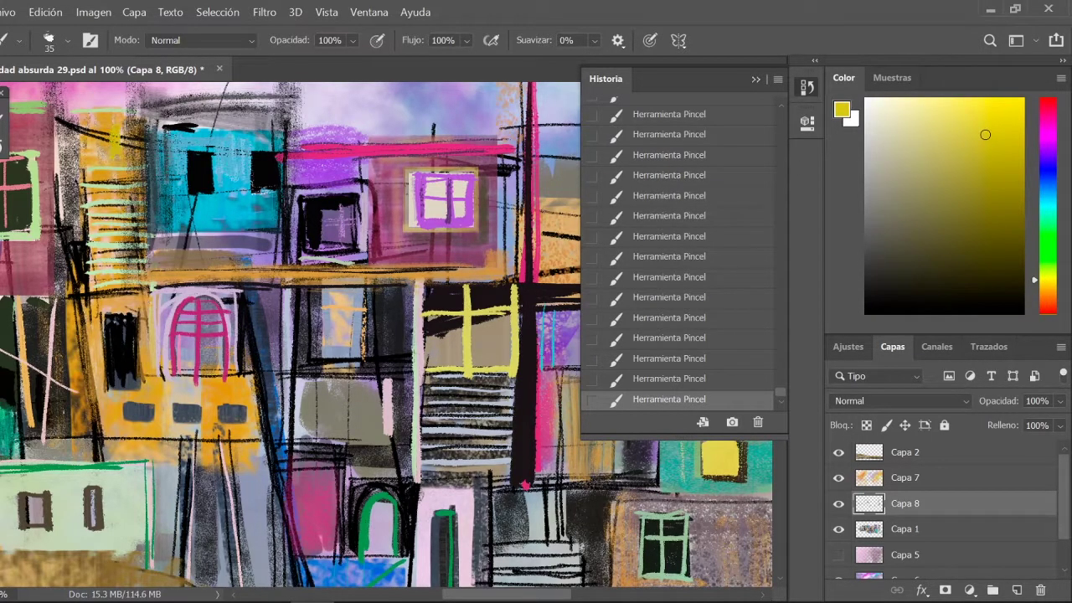
pyautogui.keyDown('alt'); pyautogui.click(114, 141); pyautogui.keyUp('alt')
pyautogui.moveTo(90, 163); pyautogui.dragTo(89, 262)
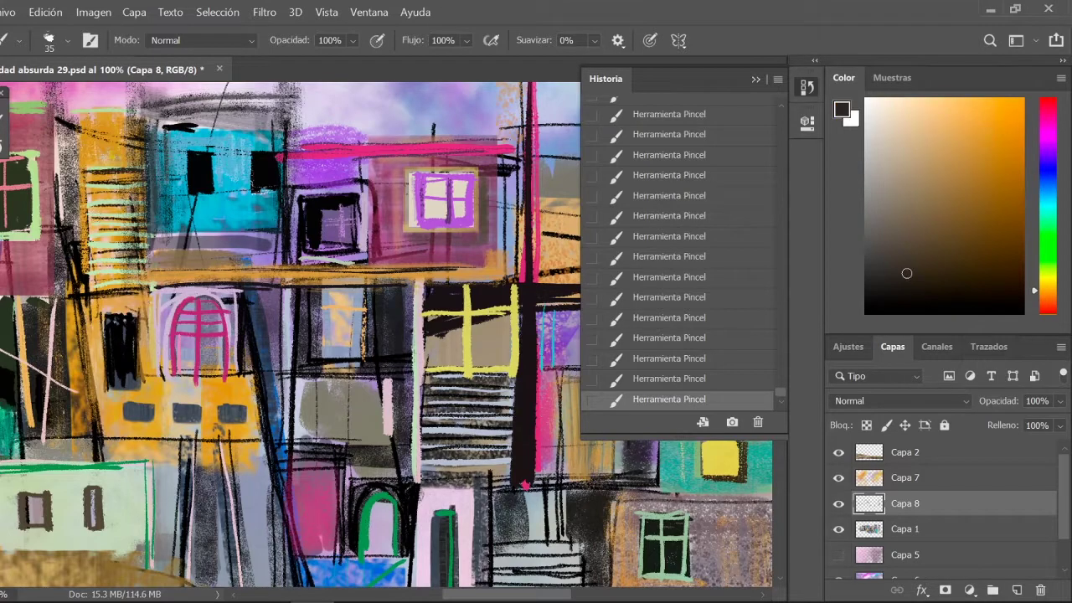
pyautogui.moveTo(86, 193); pyautogui.dragTo(142, 238)
pyautogui.moveTo(84, 264); pyautogui.dragTo(142, 287)
pyautogui.moveTo(152, 131)
pyautogui.mouseDown()
pyautogui.moveTo(156, 228)
pyautogui.moveTo(274, 231)
pyautogui.mouseUp()
pyautogui.moveTo(291, 266); pyautogui.dragTo(372, 266)
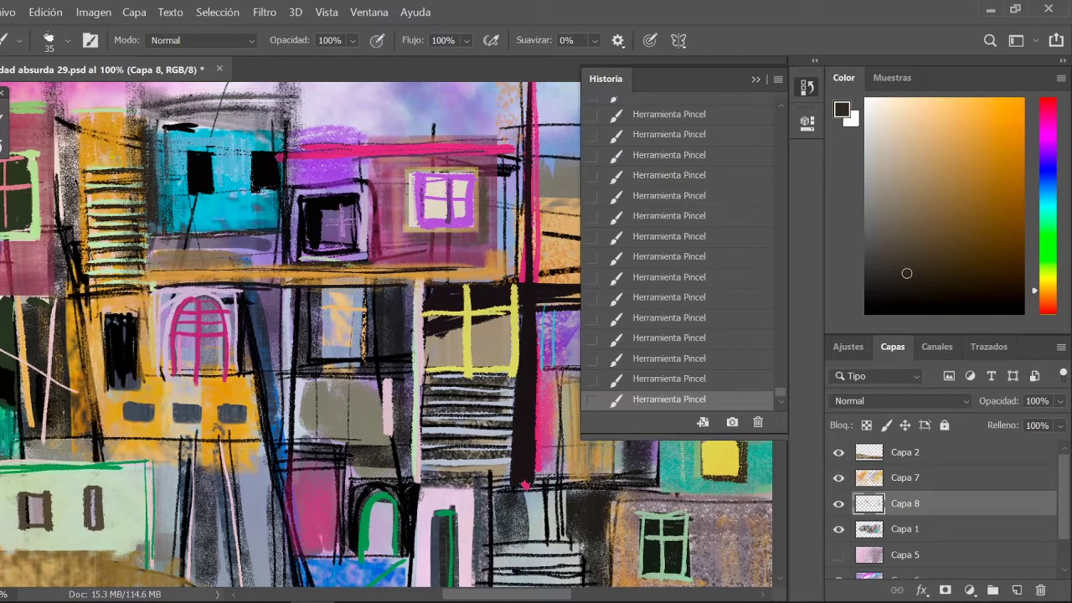
pyautogui.moveTo(370, 181); pyautogui.dragTo(370, 263)
# Cover the pink arched window in greyish lavender and enlarge the brush to 48 px.
pyautogui.keyDown('alt'); pyautogui.click(369, 131); pyautogui.keyUp('alt')
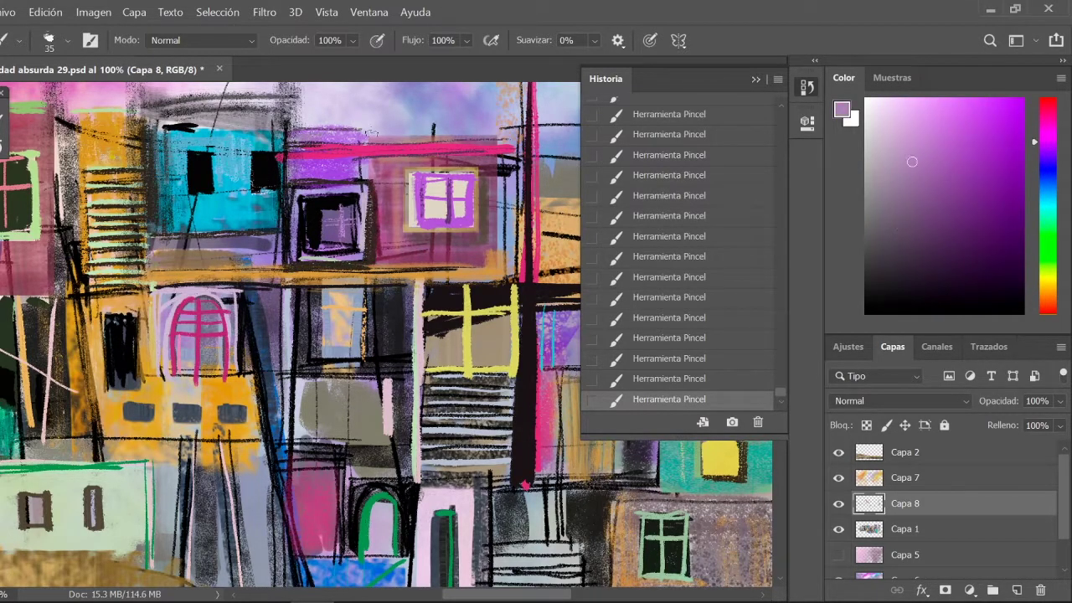
pyautogui.keyDown('alt'); pyautogui.click(201, 327); pyautogui.keyUp('alt')
pyautogui.moveTo(176, 314)
pyautogui.mouseDown()
pyautogui.moveTo(210, 360)
pyautogui.moveTo(167, 310)
pyautogui.moveTo(199, 342)
pyautogui.mouseUp()
pyautogui.rightClick(200, 342)
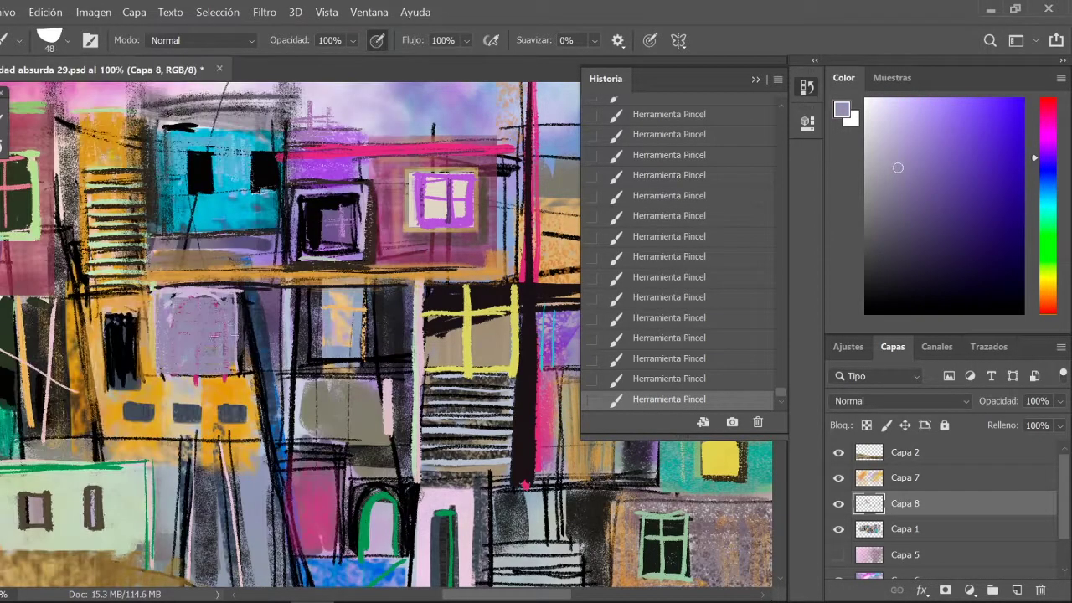
pyautogui.keyDown('alt'); pyautogui.click(201, 326); pyautogui.keyUp('alt')
# Select a circle over the lavender window block and paint it dark brown.
pyautogui.moveTo(184, 301); pyautogui.dragTo(218, 351)
pyautogui.press('m')
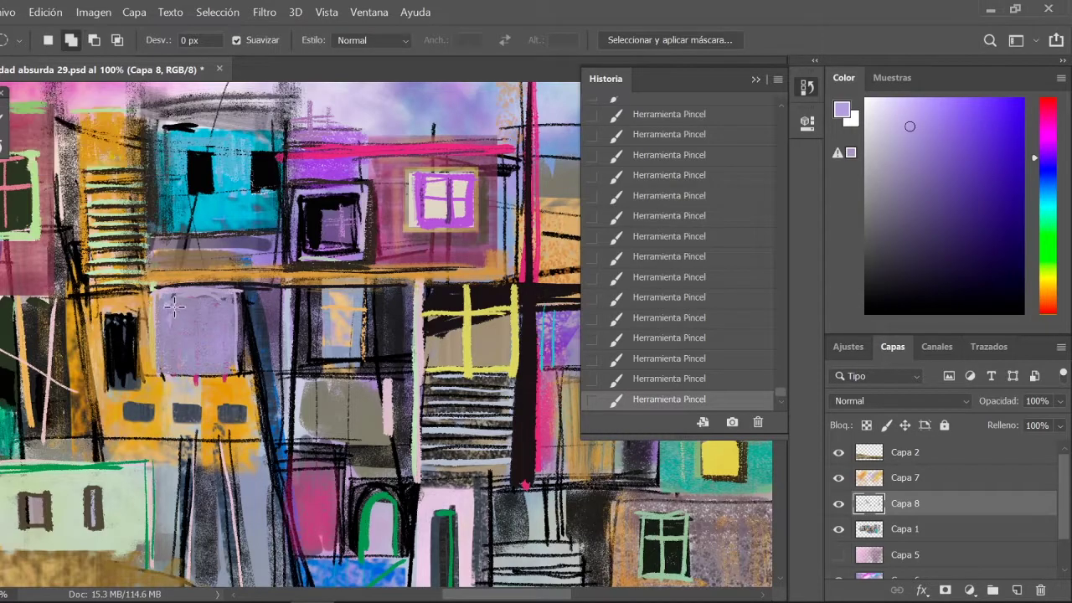
pyautogui.moveTo(176, 310); pyautogui.dragTo(223, 356)
pyautogui.click(932, 241)
pyautogui.moveTo(932, 241); pyautogui.dragTo(948, 246)
pyautogui.click(1029, 291)
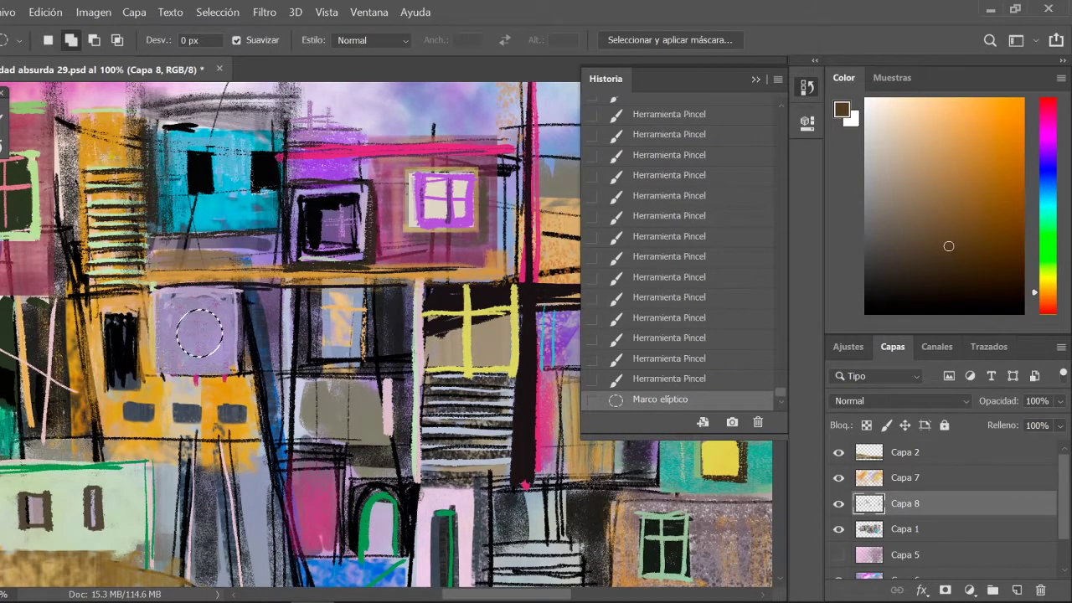
pyautogui.press('b')
pyautogui.moveTo(188, 327)
pyautogui.mouseDown()
pyautogui.moveTo(214, 348)
pyautogui.moveTo(210, 335)
pyautogui.moveTo(204, 352)
pyautogui.mouseUp()
# Stroke the circle with a 5 px pink outline, redoing an earlier peach attempt, then deselect.
pyautogui.click(874, 116)
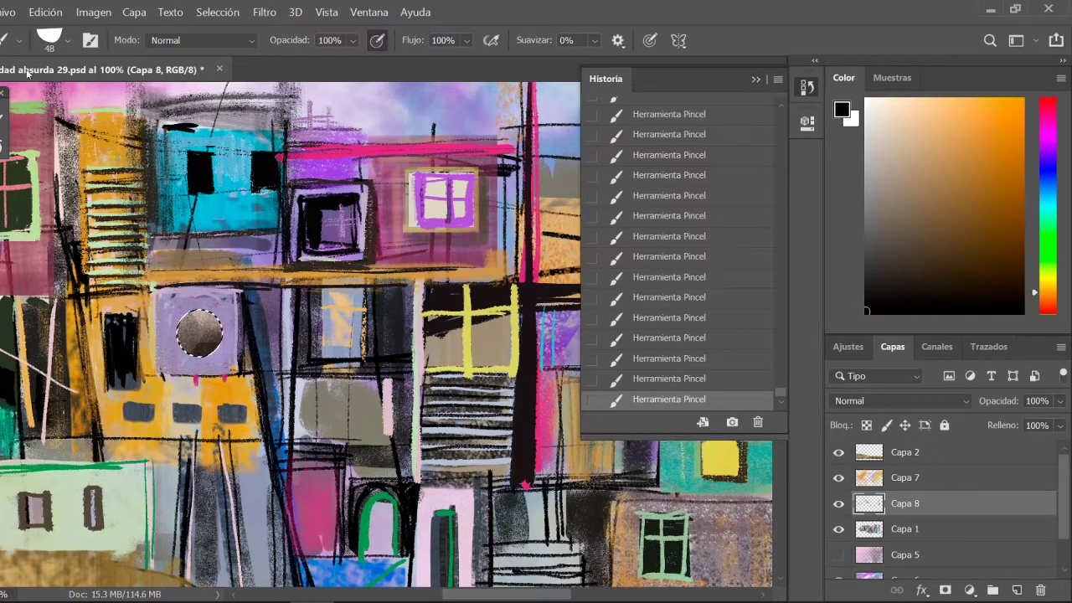
pyautogui.click(45, 12)
pyautogui.click(92, 290)
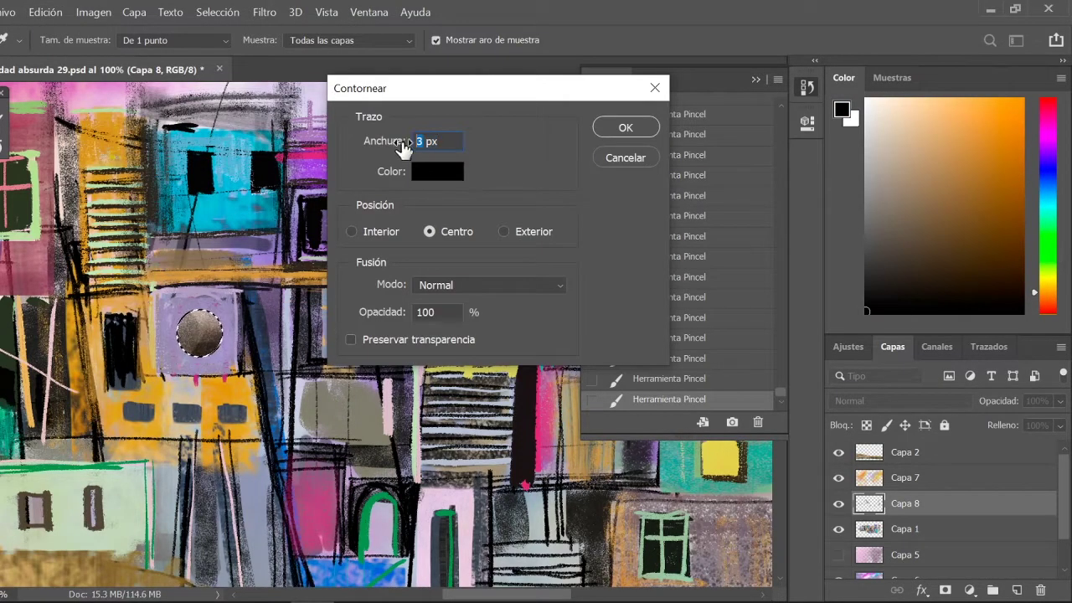
pyautogui.click(201, 270)
pyautogui.press('Return')
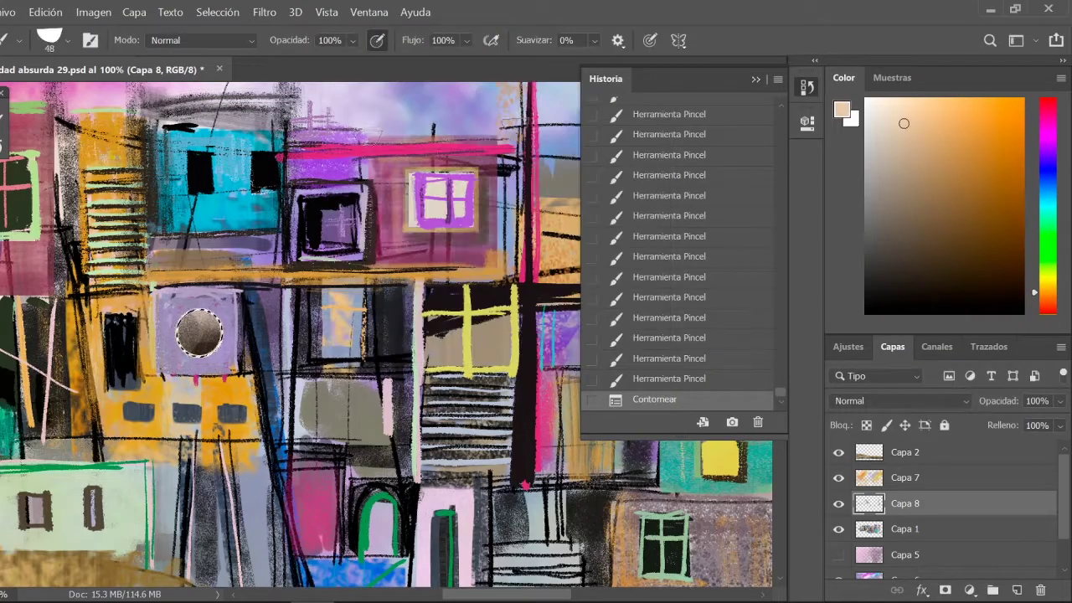
pyautogui.hotkey('ctrl', 'd')
pyautogui.click(711, 359)
pyautogui.click(46, 12)
pyautogui.click(92, 291)
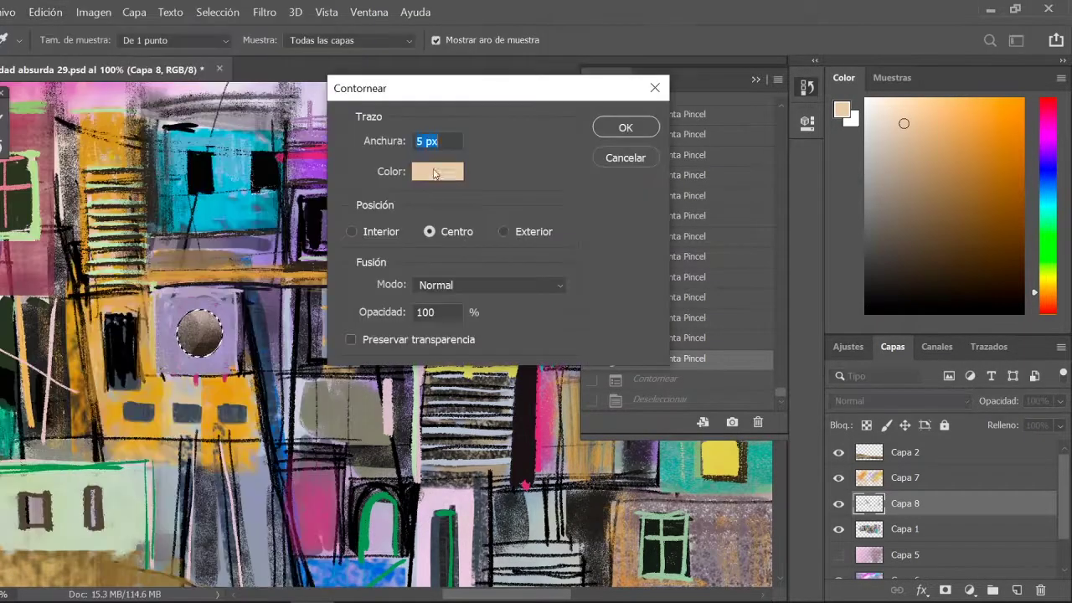
pyautogui.click(544, 393)
pyautogui.click(626, 128)
pyautogui.hotkey('ctrl', 'd')
# Paint pink cross bars inside the round window with a 14 px MH Hard Round Canvas brush.
pyautogui.press('b')
pyautogui.click(20, 39)
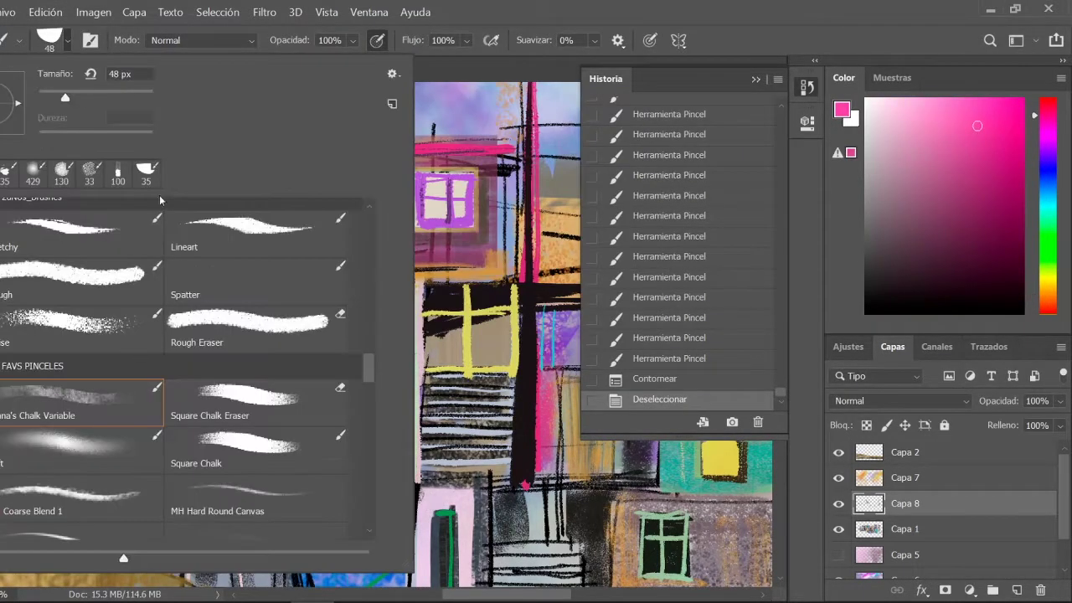
pyautogui.click(255, 499)
pyautogui.press('Return')
pyautogui.moveTo(184, 322); pyautogui.dragTo(218, 335)
pyautogui.moveTo(193, 344)
pyautogui.mouseDown()
pyautogui.moveTo(227, 352)
pyautogui.moveTo(222, 368)
pyautogui.mouseUp()
pyautogui.click(67, 39)
pyautogui.moveTo(40, 97); pyautogui.dragTo(46, 97)
pyautogui.press('Return')
pyautogui.moveTo(180, 322); pyautogui.dragTo(201, 312)
pyautogui.moveTo(220, 322)
pyautogui.mouseDown()
pyautogui.moveTo(213, 347)
pyautogui.moveTo(180, 344)
pyautogui.moveTo(199, 351)
pyautogui.mouseUp()
# Refine the cross with an 8 px brush in hot pink and magenta, checking the whole scene.
pyautogui.click(901, 256)
pyautogui.scroll(1, 183, 327)
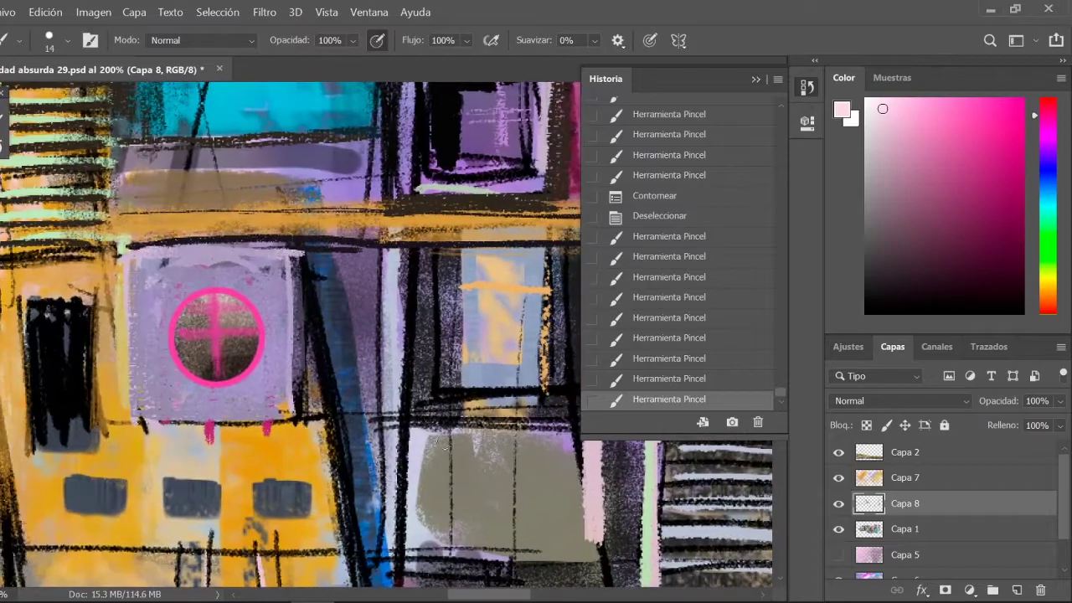
pyautogui.click(67, 39)
pyautogui.moveTo(47, 97); pyautogui.dragTo(42, 97)
pyautogui.press('Return')
pyautogui.click(237, 308)
pyautogui.moveTo(237, 312)
pyautogui.mouseDown()
pyautogui.moveTo(243, 369)
pyautogui.moveTo(191, 347)
pyautogui.mouseUp()
pyautogui.keyDown('alt'); pyautogui.click(218, 355); pyautogui.keyUp('alt')
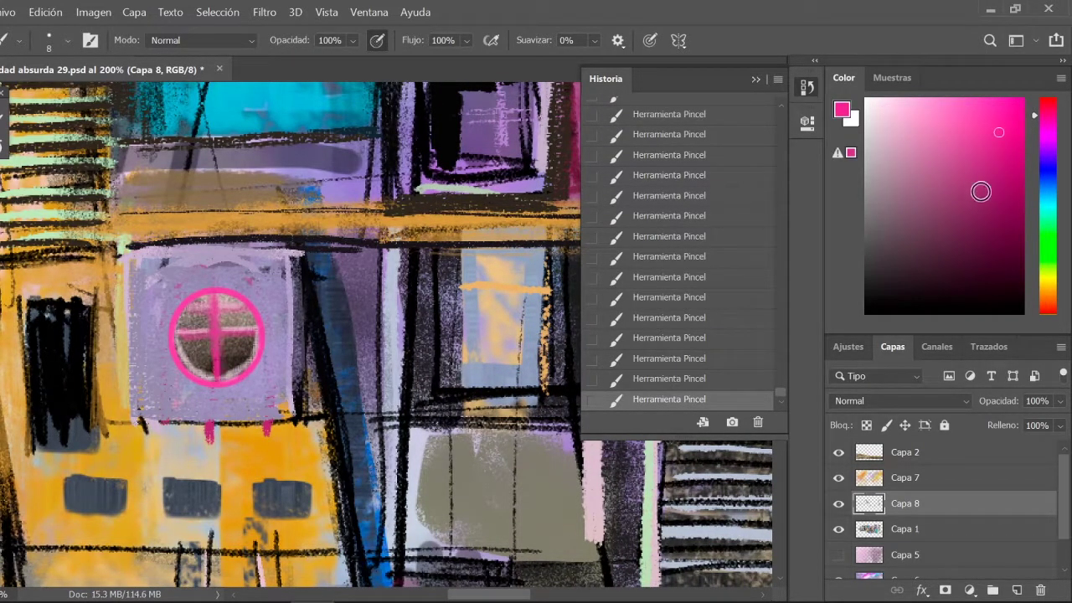
pyautogui.keyDown('alt'); pyautogui.click(177, 336); pyautogui.keyUp('alt')
pyautogui.hotkey('ctrl', '-')
pyautogui.hotkey('ctrl', '-')
pyautogui.hotkey('ctrl', '-')
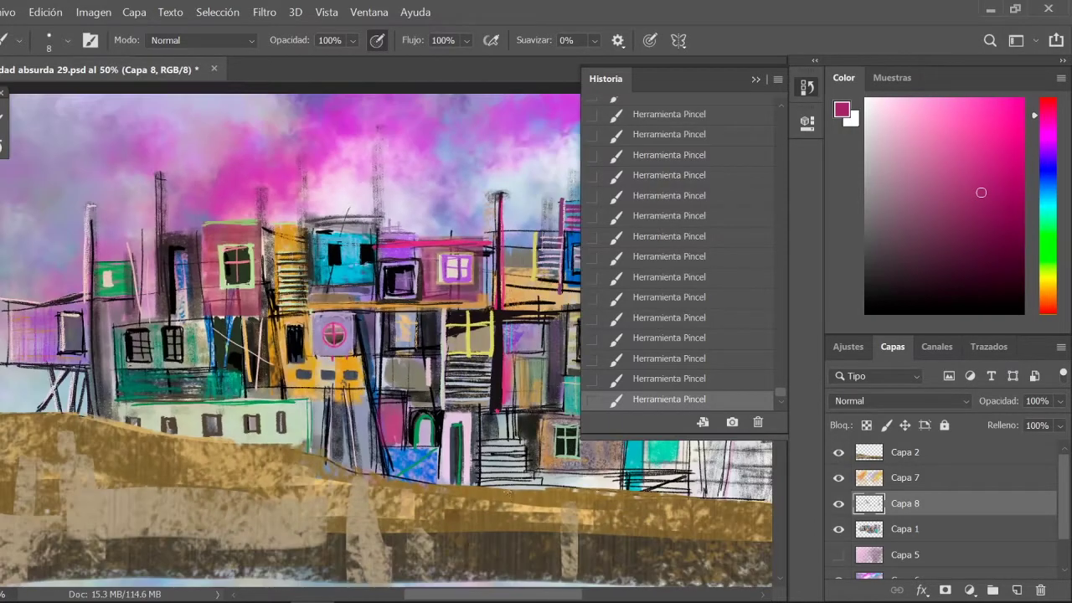
pyautogui.hotkey('ctrl', '+')
pyautogui.hotkey('ctrl', '+')
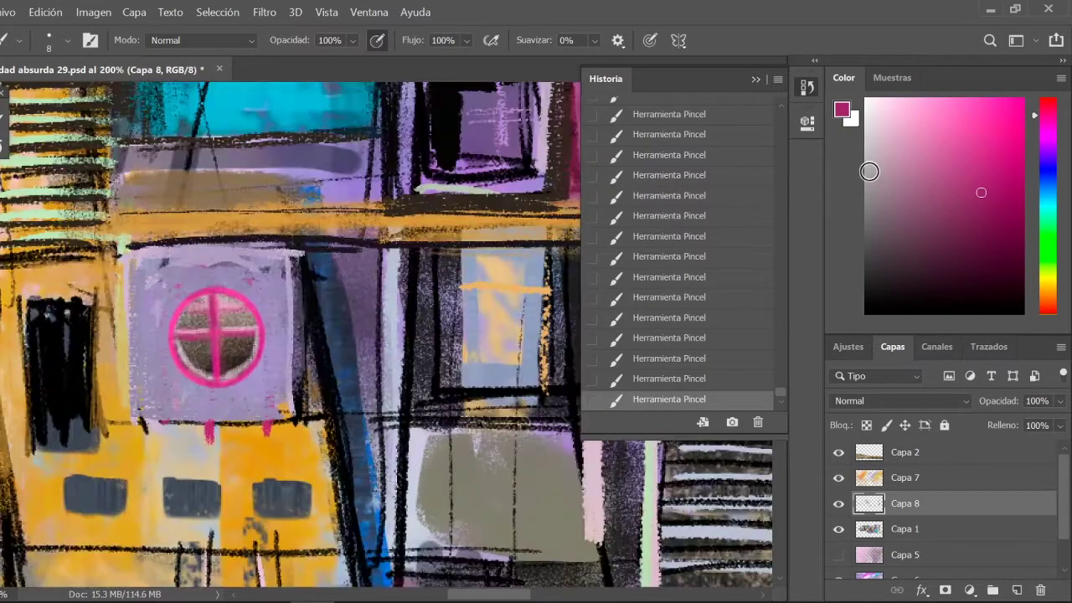
# Select a rectangle over the round-window block and try purple and lavender stripe paint.
pyautogui.click(67, 41)
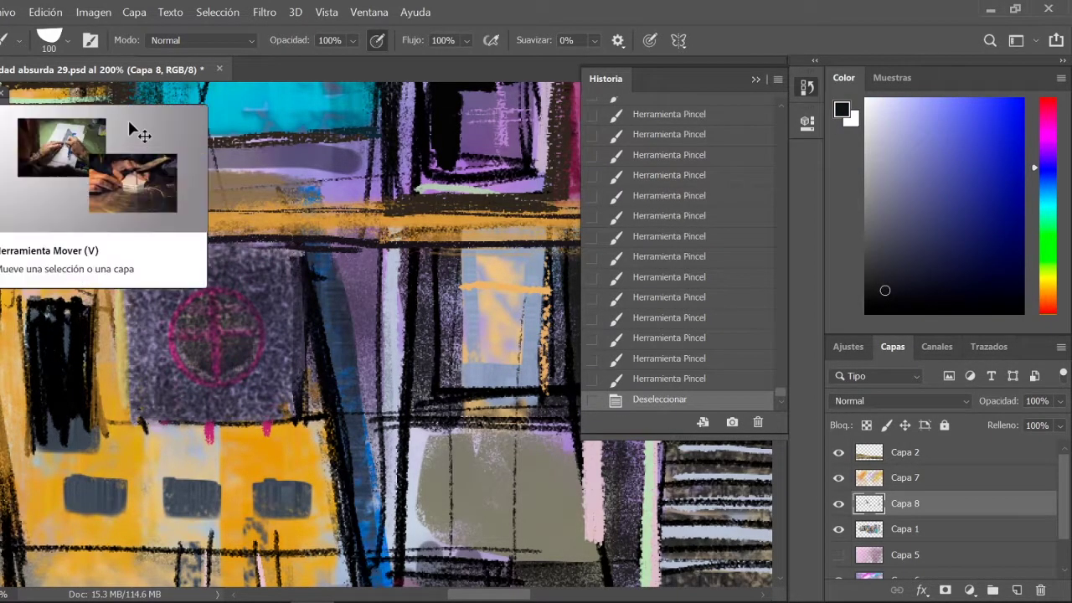
pyautogui.click(6, 138)
pyautogui.moveTo(124, 249); pyautogui.dragTo(145, 400)
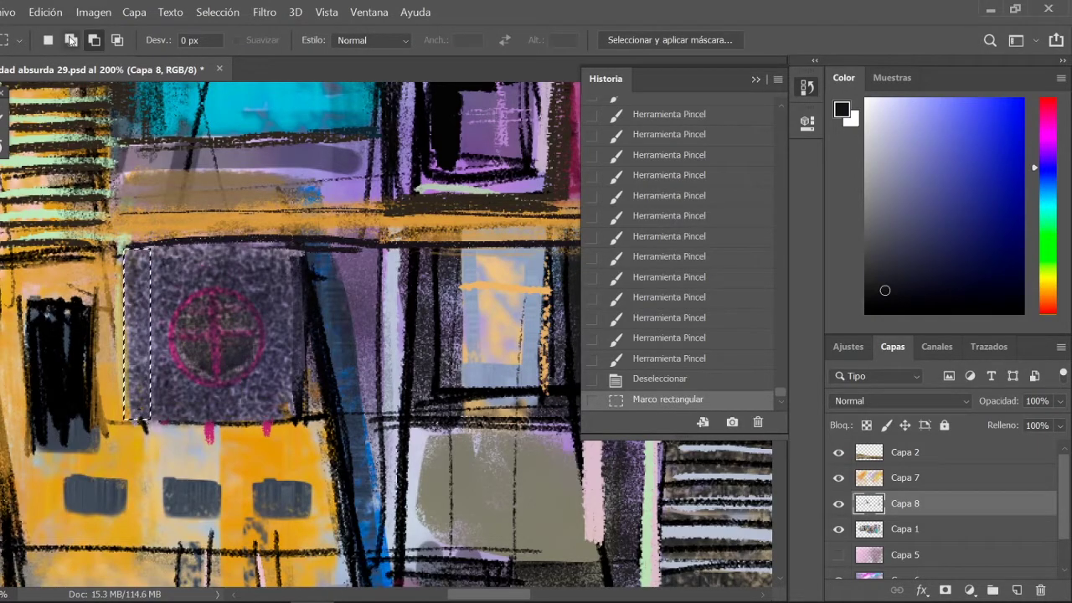
pyautogui.press('b')
pyautogui.rightClick(360, 379)
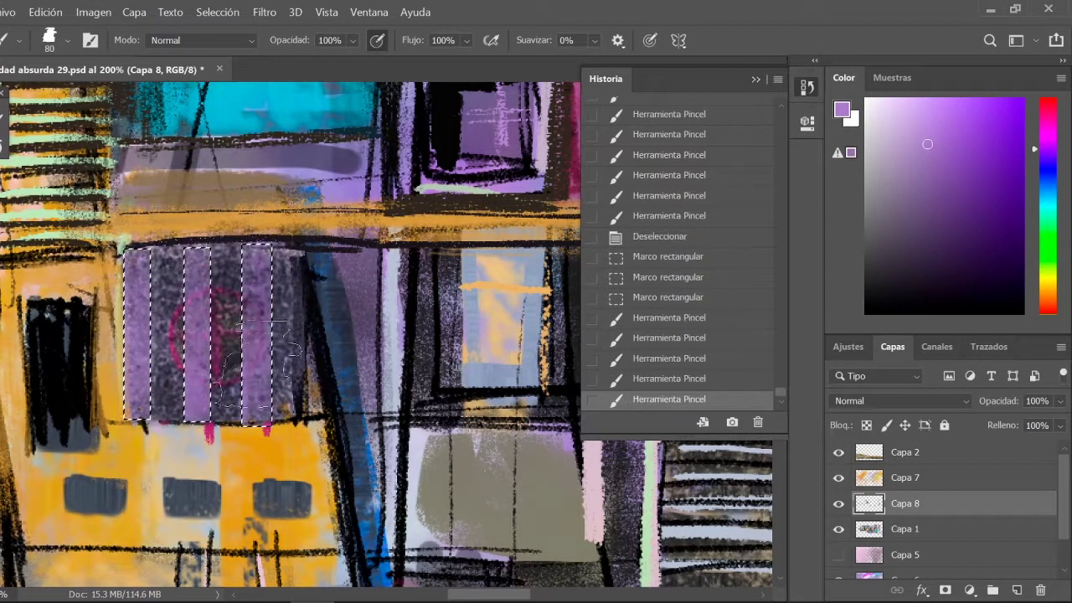
pyautogui.moveTo(251, 360); pyautogui.dragTo(251, 410)
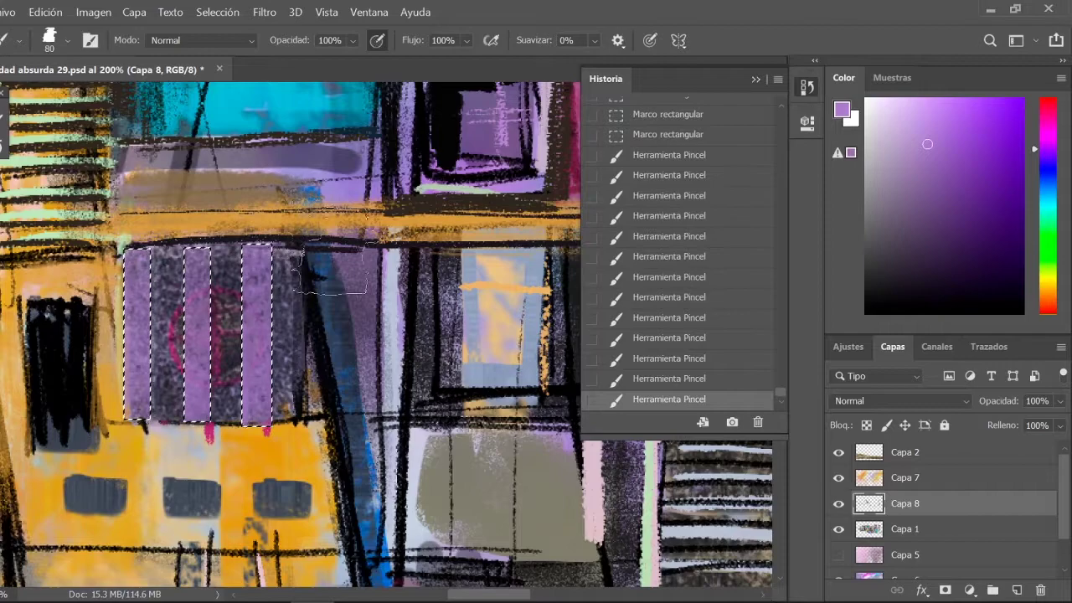
pyautogui.click(912, 199)
pyautogui.click(890, 114)
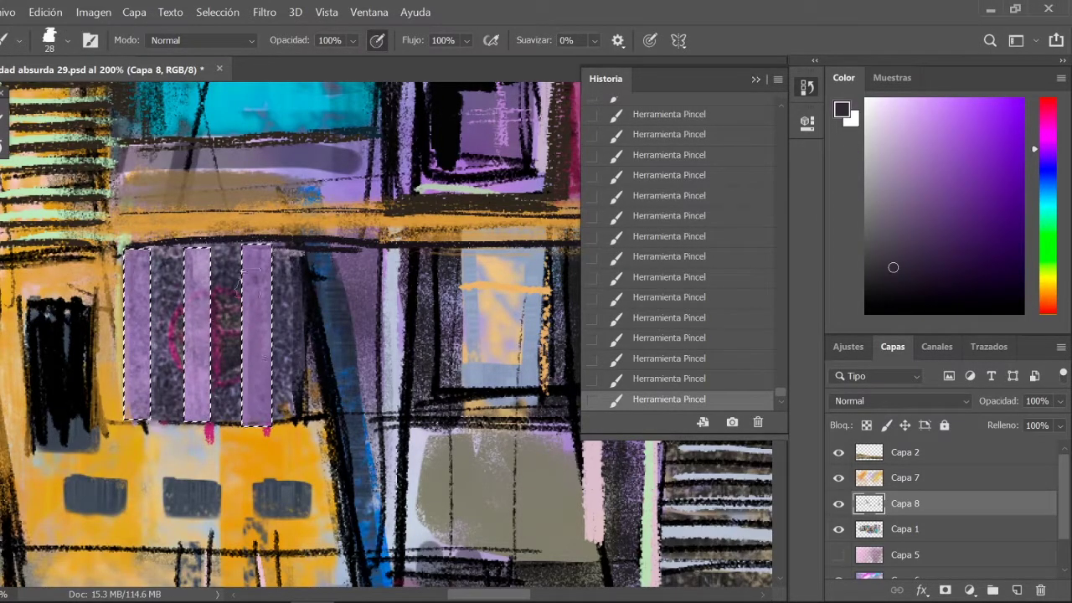
pyautogui.keyDown('alt'); pyautogui.click(154, 246); pyautogui.keyUp('alt')
# Select the three dark stripes of the purple panel and paint them pink.
pyautogui.hotkey('ctrl', 'd')
pyautogui.press('m')
pyautogui.moveTo(154, 245); pyautogui.dragTo(181, 426)
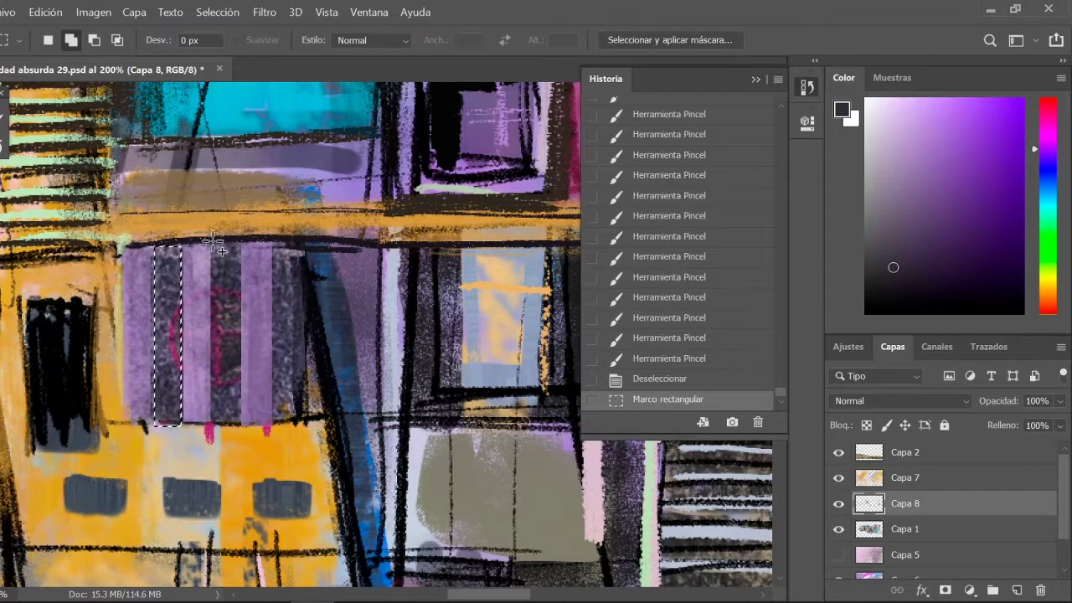
pyautogui.moveTo(213, 245); pyautogui.dragTo(240, 425)
pyautogui.moveTo(273, 245); pyautogui.dragTo(300, 425)
pyautogui.click(908, 115)
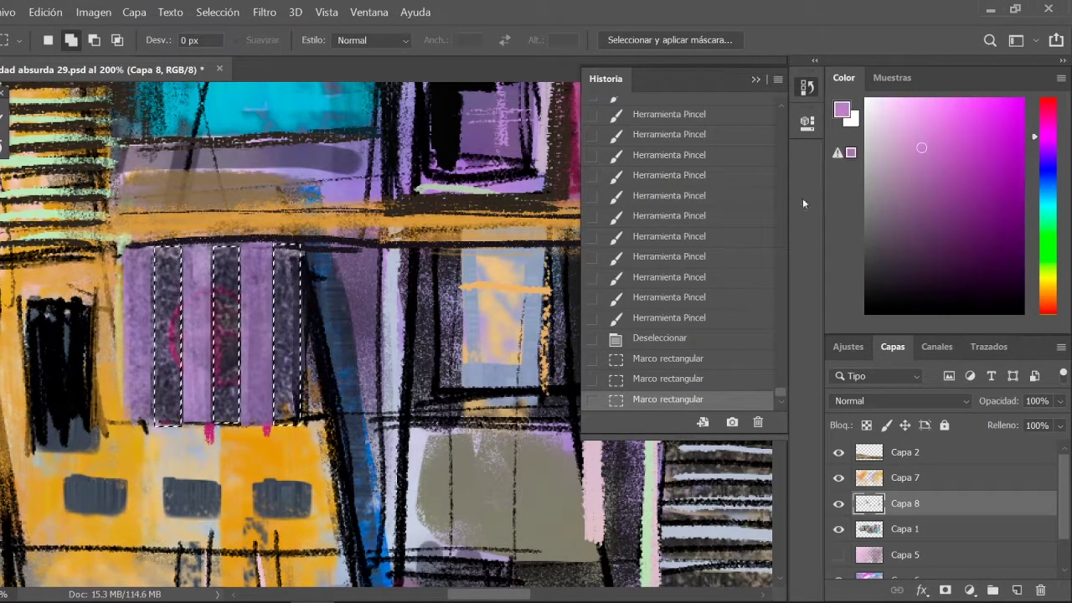
pyautogui.press('b')
pyautogui.moveTo(168, 251); pyautogui.dragTo(168, 423)
pyautogui.moveTo(226, 252); pyautogui.dragTo(226, 423)
pyautogui.moveTo(287, 251); pyautogui.dragTo(286, 423)
pyautogui.moveTo(168, 251); pyautogui.dragTo(176, 442)
# Repaint the stripes in a lighter, brighter pink, deselect, and zoom out to check.
pyautogui.moveTo(226, 252); pyautogui.dragTo(227, 423)
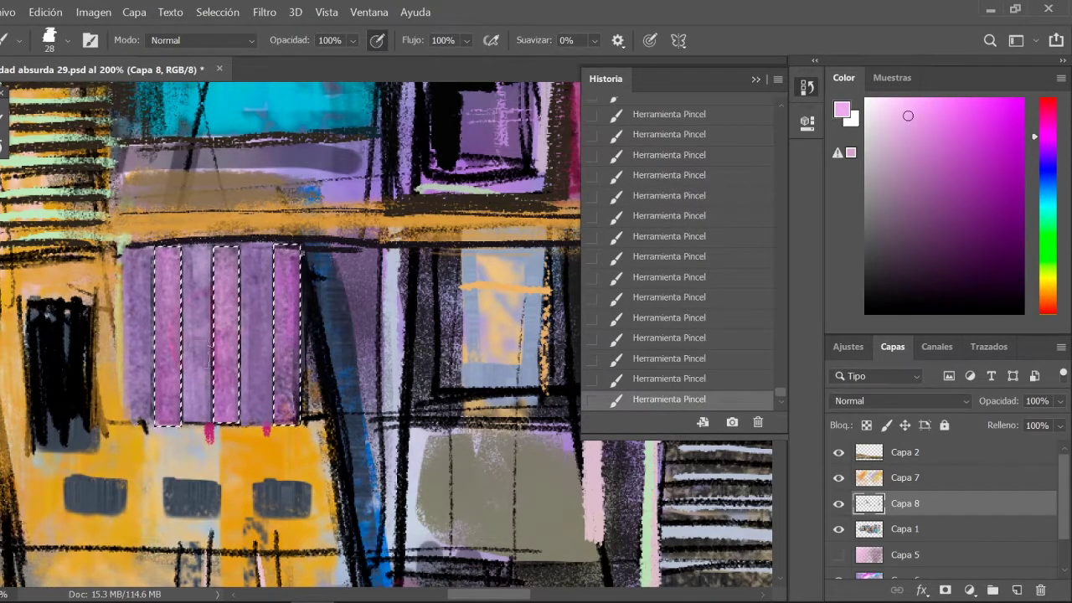
pyautogui.moveTo(167, 251); pyautogui.dragTo(168, 423)
pyautogui.moveTo(287, 251); pyautogui.dragTo(287, 423)
pyautogui.click(883, 121)
pyautogui.moveTo(168, 252); pyautogui.dragTo(189, 450)
pyautogui.moveTo(226, 252); pyautogui.dragTo(226, 423)
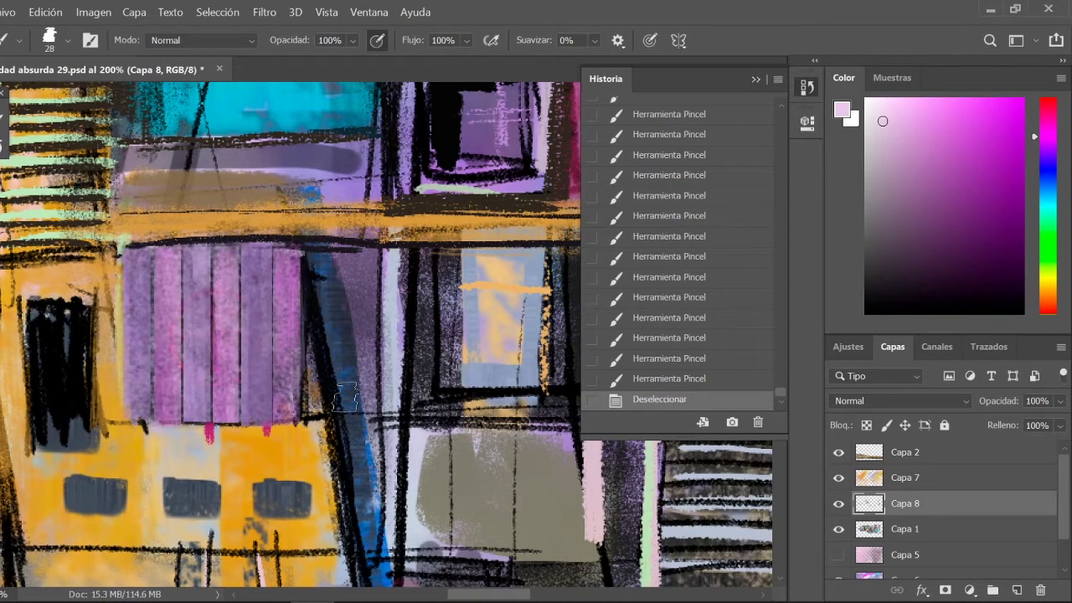
pyautogui.hotkey('ctrl', 'd')
pyautogui.moveTo(243, 264); pyautogui.dragTo(243, 389)
pyautogui.moveTo(214, 360); pyautogui.dragTo(214, 419)
pyautogui.hotkey('ctrl', '-')
pyautogui.hotkey('ctrl', '-')
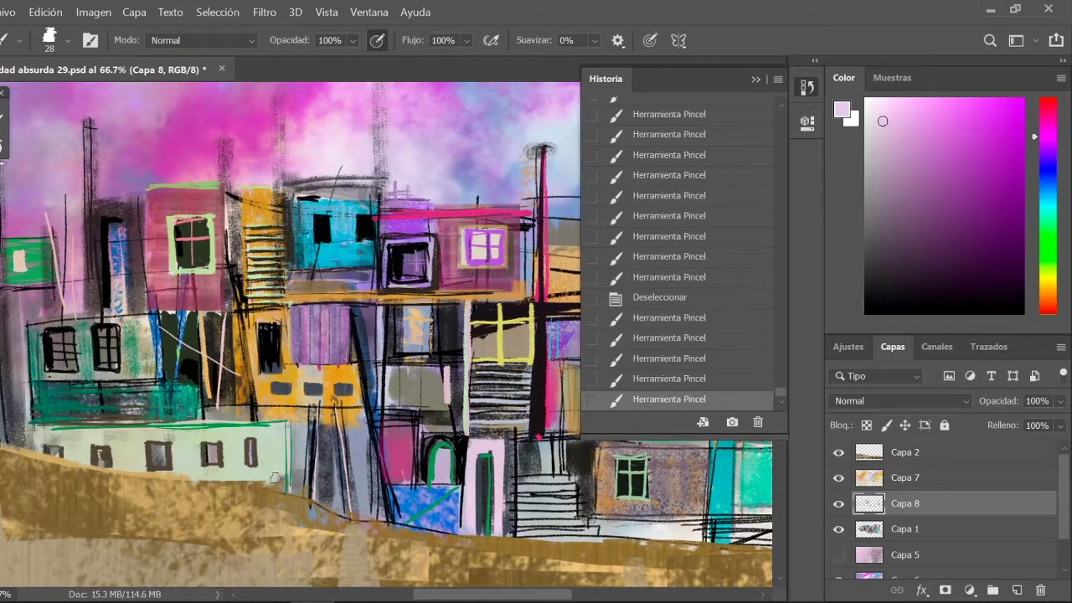
# Paint the strip below the striped panel tan with dark brown shading.
pyautogui.hotkey('ctrl', '+')
pyautogui.hotkey('ctrl', '+')
pyautogui.press('l')
pyautogui.click(135, 424)
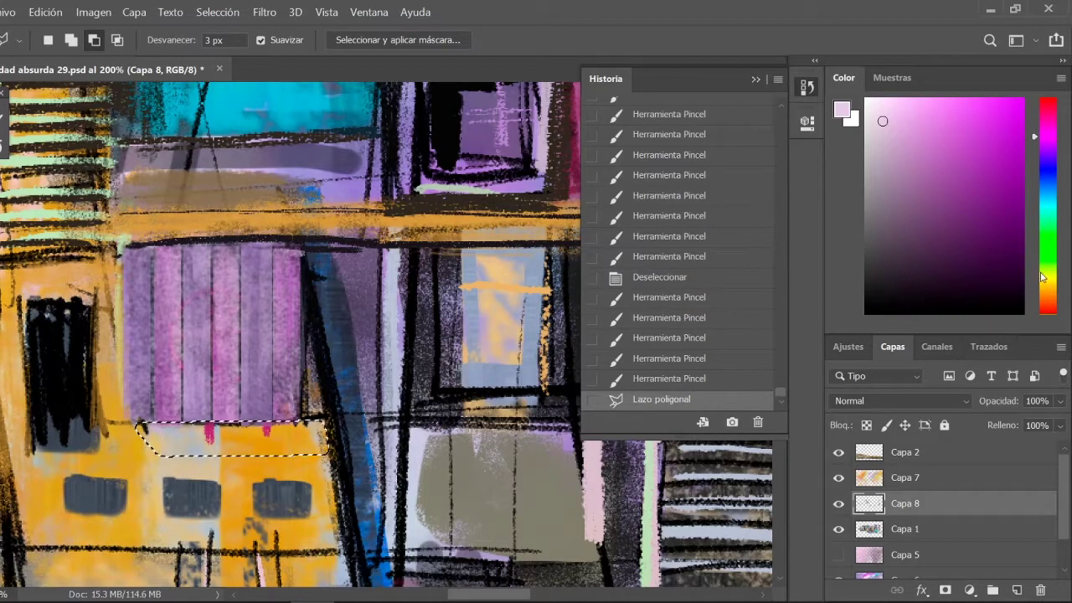
pyautogui.press('b')
pyautogui.moveTo(146, 436); pyautogui.dragTo(323, 440)
pyautogui.moveTo(147, 437); pyautogui.dragTo(322, 440)
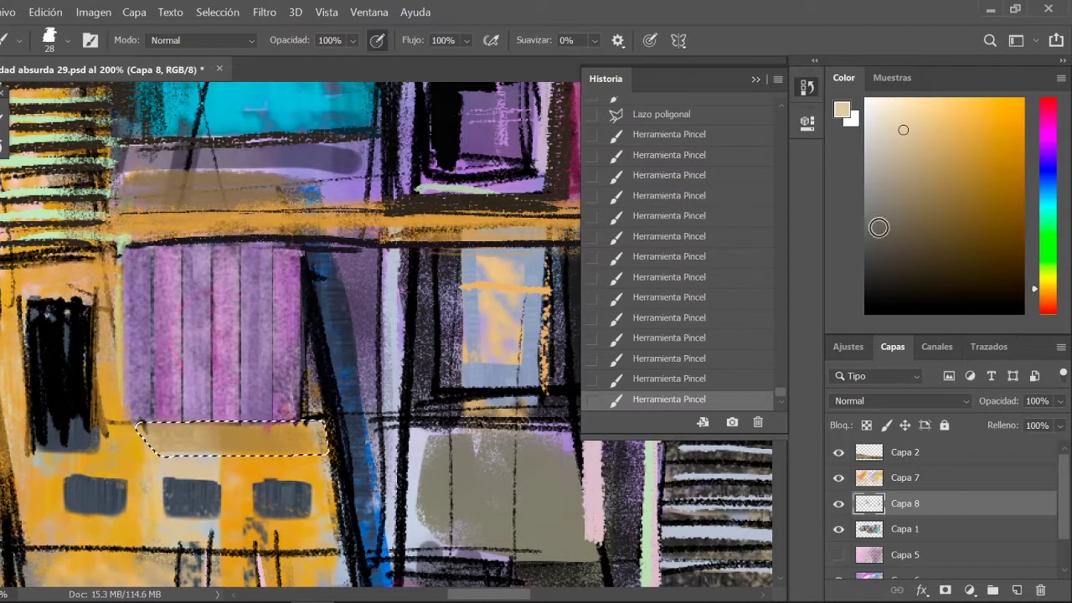
pyautogui.click(898, 252)
pyautogui.moveTo(142, 436); pyautogui.dragTo(327, 435)
pyautogui.hotkey('ctrl', 'd')
pyautogui.hotkey('ctrl', '-')
pyautogui.hotkey('ctrl', '-')
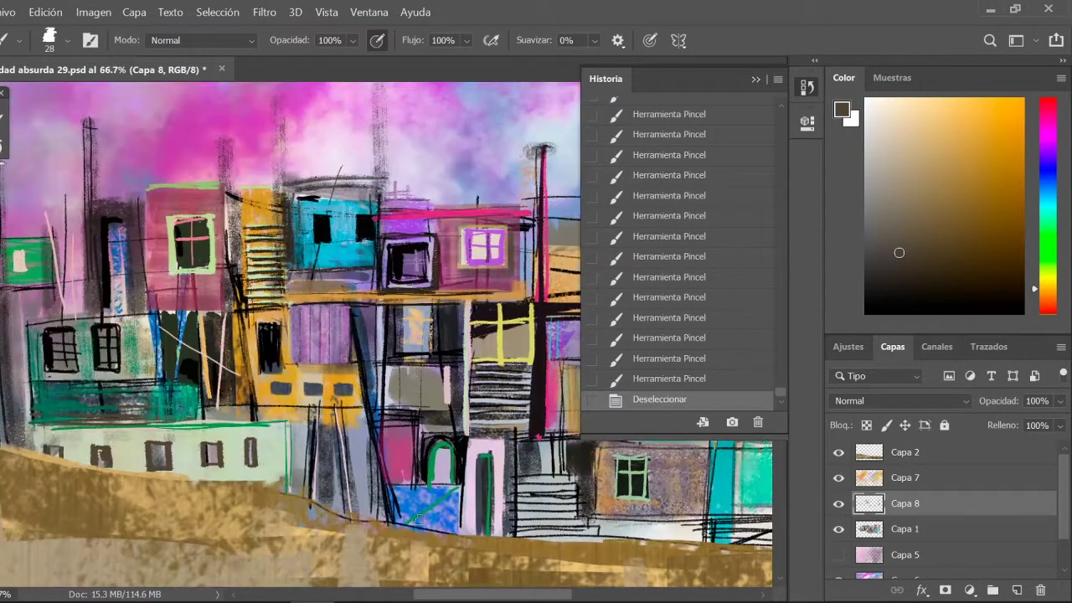
pyautogui.hotkey('ctrl', '+')
pyautogui.hotkey('ctrl', '+')
# Select the strip along the panel's left edge and paint it light tan.
pyautogui.press('l')
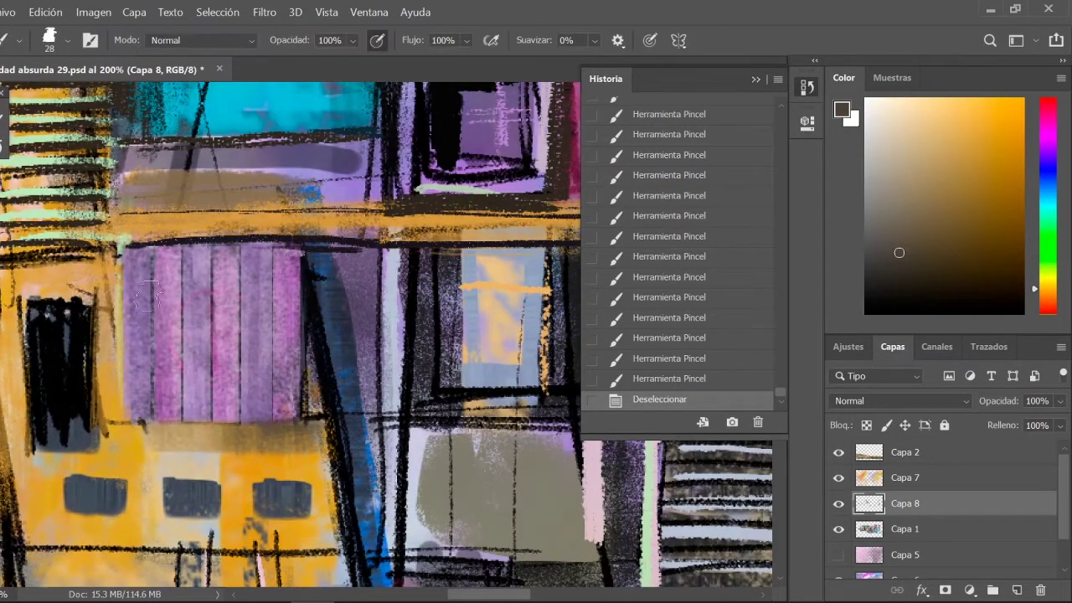
pyautogui.click(122, 243)
pyautogui.click(123, 424)
pyautogui.press('b')
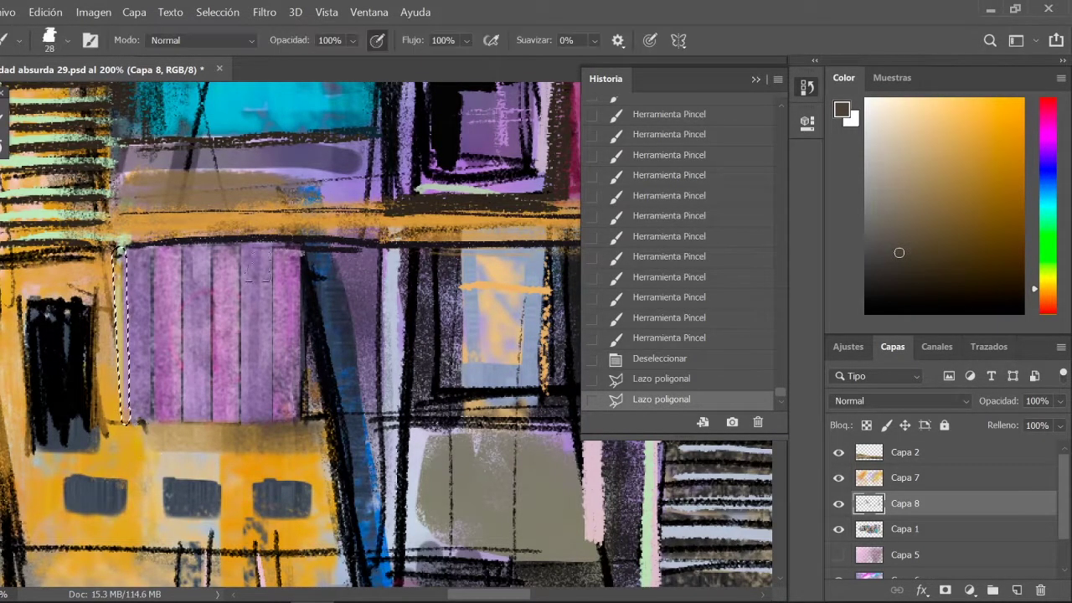
pyautogui.keyDown('alt'); pyautogui.click(134, 335); pyautogui.keyUp('alt')
pyautogui.moveTo(125, 427)
pyautogui.mouseDown()
pyautogui.moveTo(126, 277)
pyautogui.moveTo(130, 427)
pyautogui.mouseUp()
pyautogui.hotkey('ctrl', 'd')
pyautogui.click(68, 40)
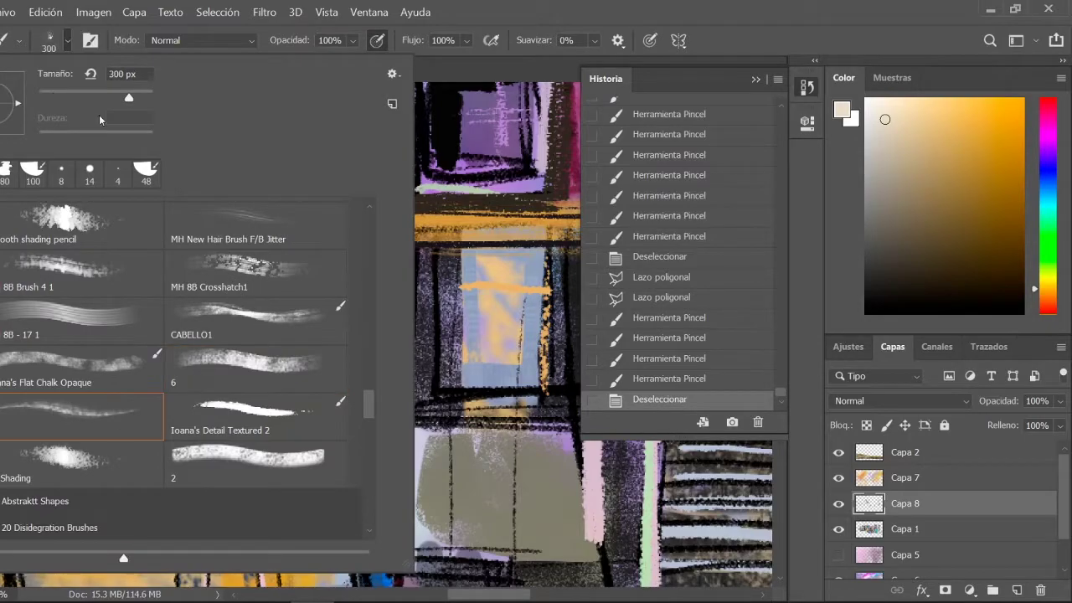
# Draw thin dark outlines along the panel's left and bottom edges and the left window with a 6 px hard brush.
pyautogui.click(19, 163)
pyautogui.click(891, 265)
pyautogui.click(68, 40)
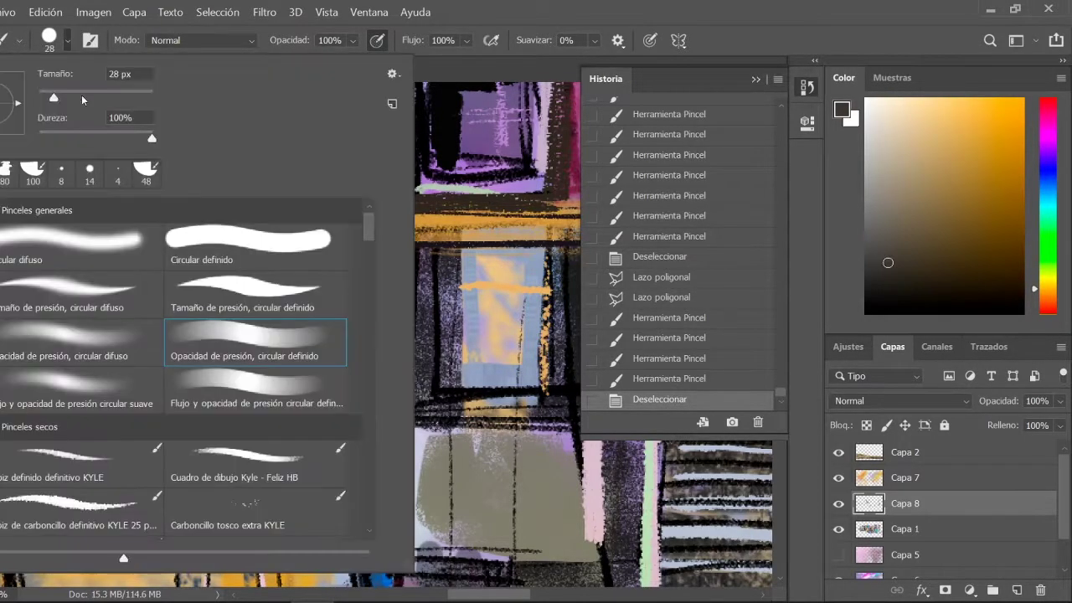
pyautogui.moveTo(49, 97); pyautogui.dragTo(39, 97)
pyautogui.press('Return')
pyautogui.moveTo(126, 356); pyautogui.dragTo(126, 423)
pyautogui.moveTo(125, 264)
pyautogui.mouseDown()
pyautogui.moveTo(125, 428)
pyautogui.moveTo(123, 373)
pyautogui.mouseUp()
pyautogui.moveTo(124, 427)
pyautogui.mouseDown()
pyautogui.moveTo(333, 437)
pyautogui.moveTo(295, 423)
pyautogui.mouseUp()
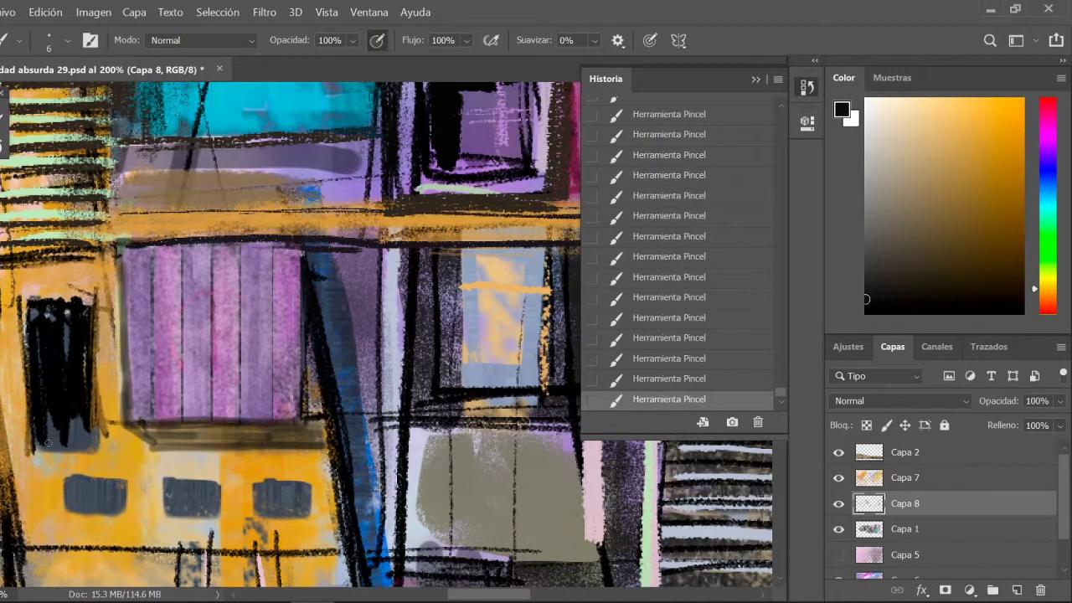
pyautogui.moveTo(38, 418); pyautogui.dragTo(93, 440)
pyautogui.moveTo(25, 301)
pyautogui.mouseDown()
pyautogui.moveTo(93, 306)
pyautogui.moveTo(66, 429)
pyautogui.mouseUp()
# Sketch a tan cross on the left window and add new layer Capa 9.
pyautogui.moveTo(33, 371); pyautogui.dragTo(89, 371)
pyautogui.moveTo(75, 307); pyautogui.dragTo(75, 372)
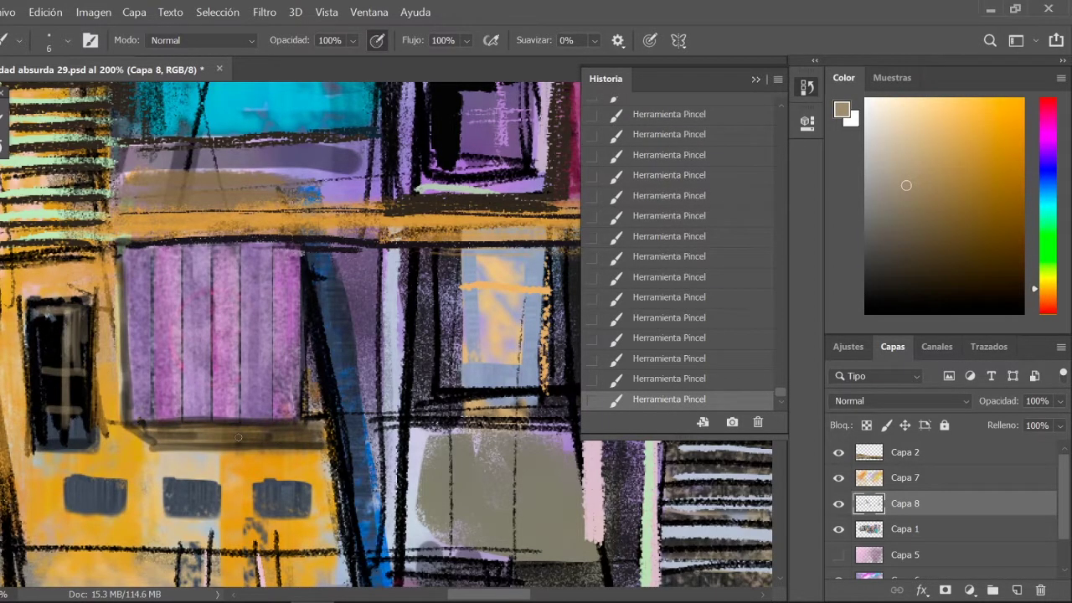
pyautogui.hotkey('ctrl', '-')
pyautogui.hotkey('ctrl', '-')
pyautogui.hotkey('ctrl', '-')
pyautogui.hotkey('ctrl', '+')
pyautogui.hotkey('ctrl', '+')
pyautogui.doubleClick(839, 503)
pyautogui.click(1017, 590)
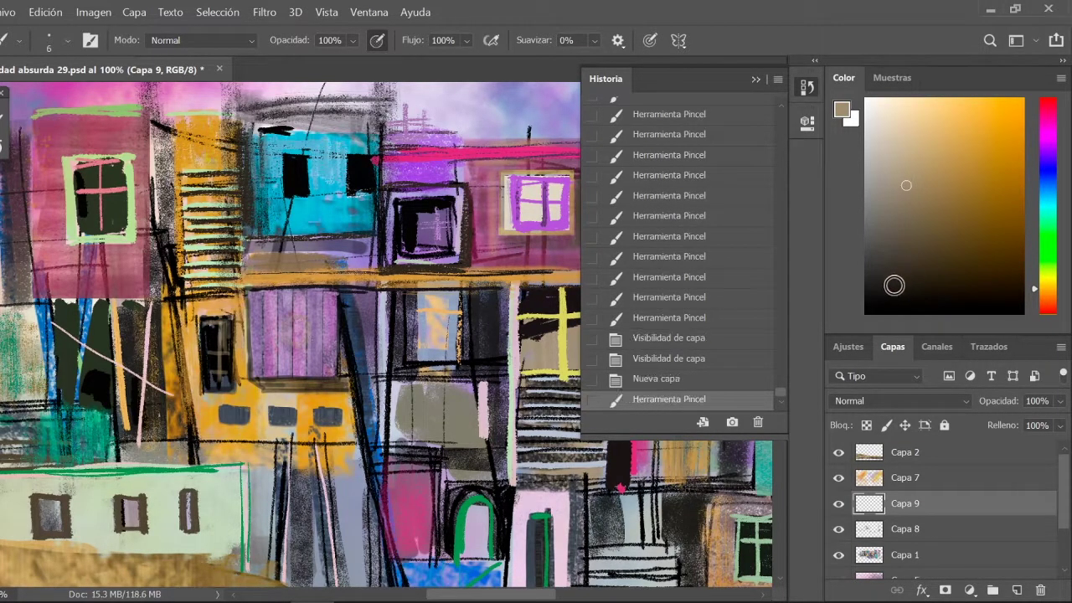
# Paint a black round window on the striped panel with a magenta ring and pink cross.
pyautogui.moveTo(895, 285); pyautogui.dragTo(868, 313)
pyautogui.click(294, 329)
pyautogui.rightClick(295, 329)
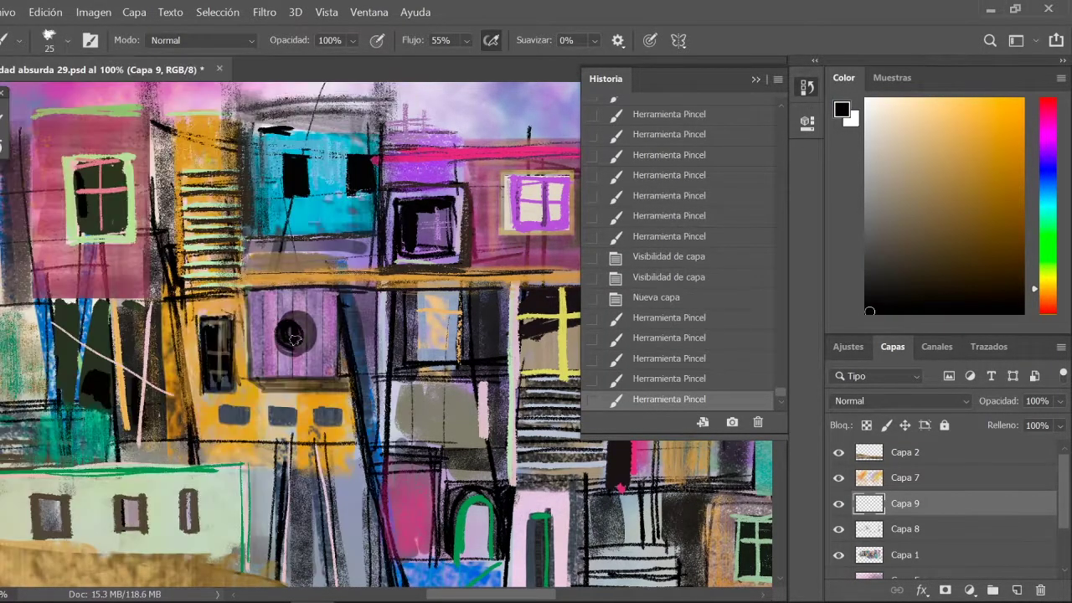
pyautogui.moveTo(285, 331); pyautogui.dragTo(310, 337)
pyautogui.keyDown('alt'); pyautogui.click(277, 333); pyautogui.keyUp('alt')
pyautogui.keyDown('alt'); pyautogui.click(297, 335); pyautogui.keyUp('alt')
# Zoom out and switch to textured brush preset 2 with a light blue colour.
pyautogui.hotkey('ctrl', '-')
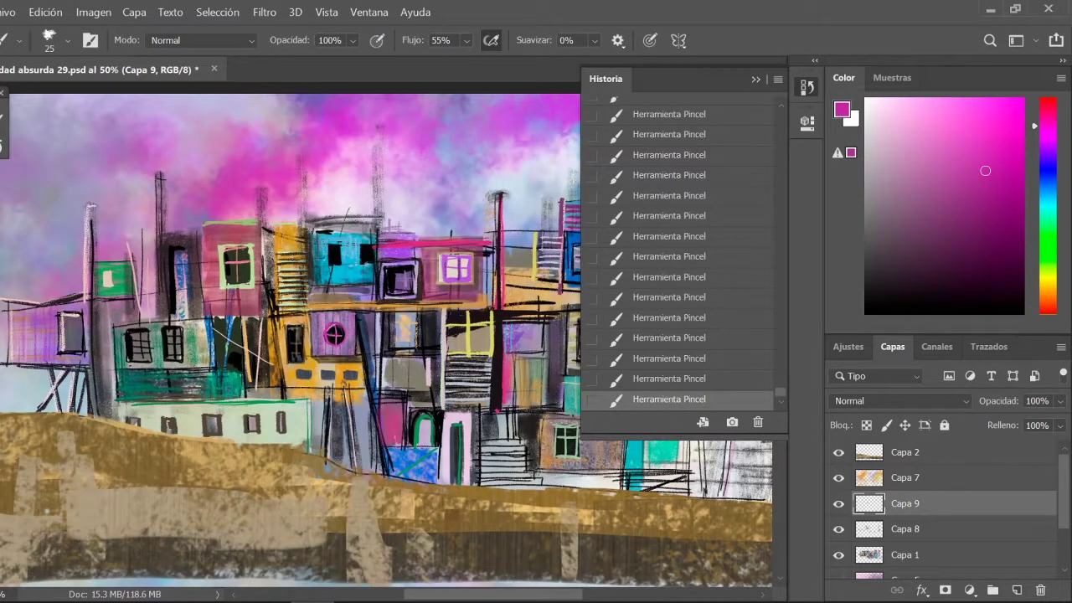
pyautogui.click(806, 87)
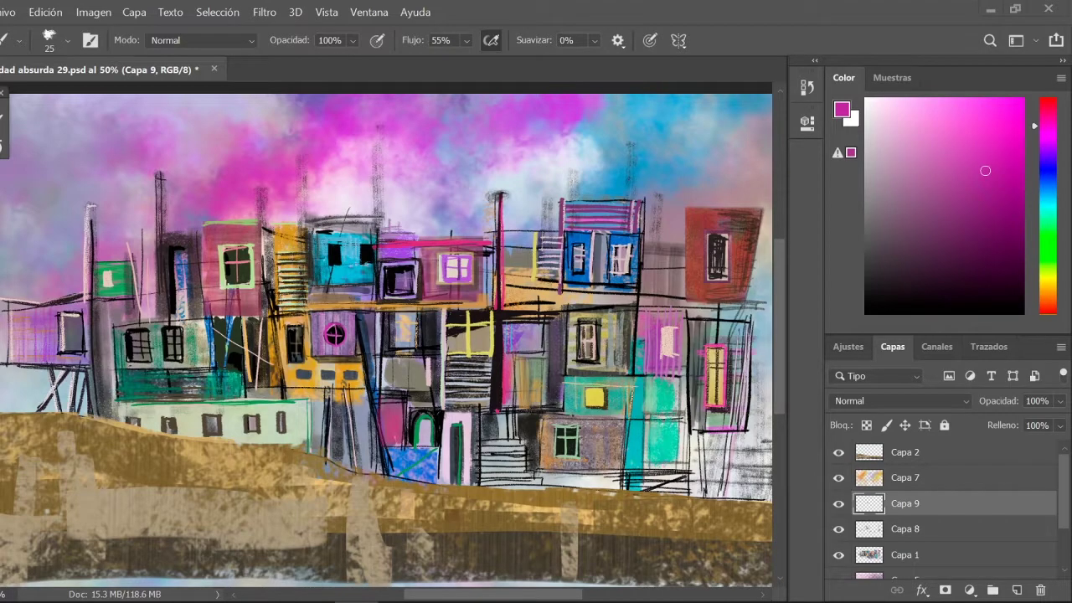
pyautogui.click(1049, 195)
pyautogui.click(67, 40)
pyautogui.scroll(-5, 184, 335)
pyautogui.scroll(-5, 184, 335)
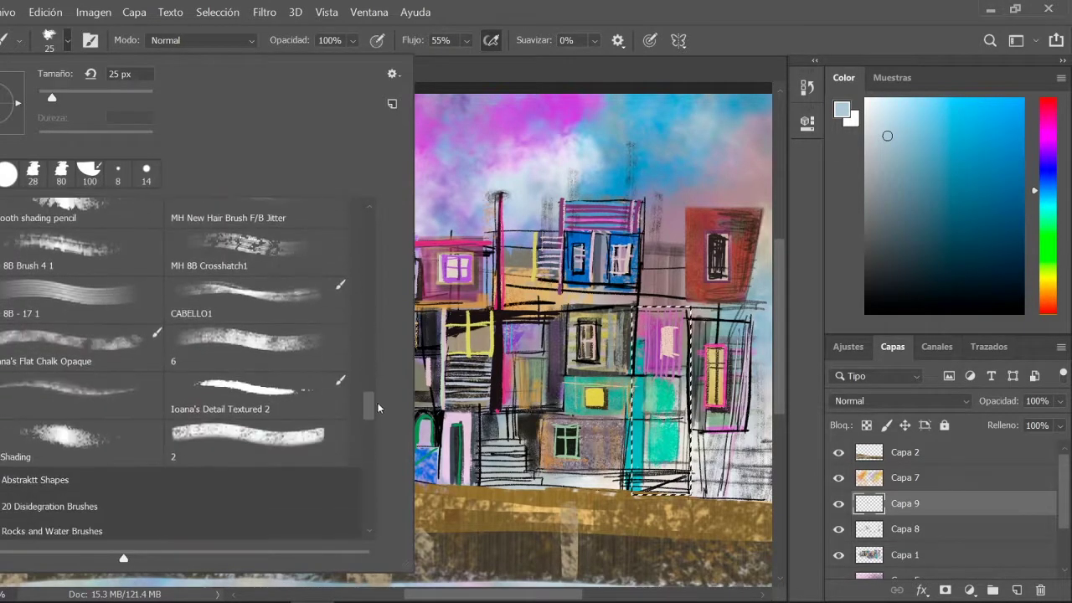
pyautogui.click(247, 436)
pyautogui.press('Return')
# Paint grey-blue and lighter strokes down the tall strip.
pyautogui.moveTo(657, 477)
pyautogui.mouseDown()
pyautogui.moveTo(658, 335)
pyautogui.moveTo(657, 469)
pyautogui.mouseUp()
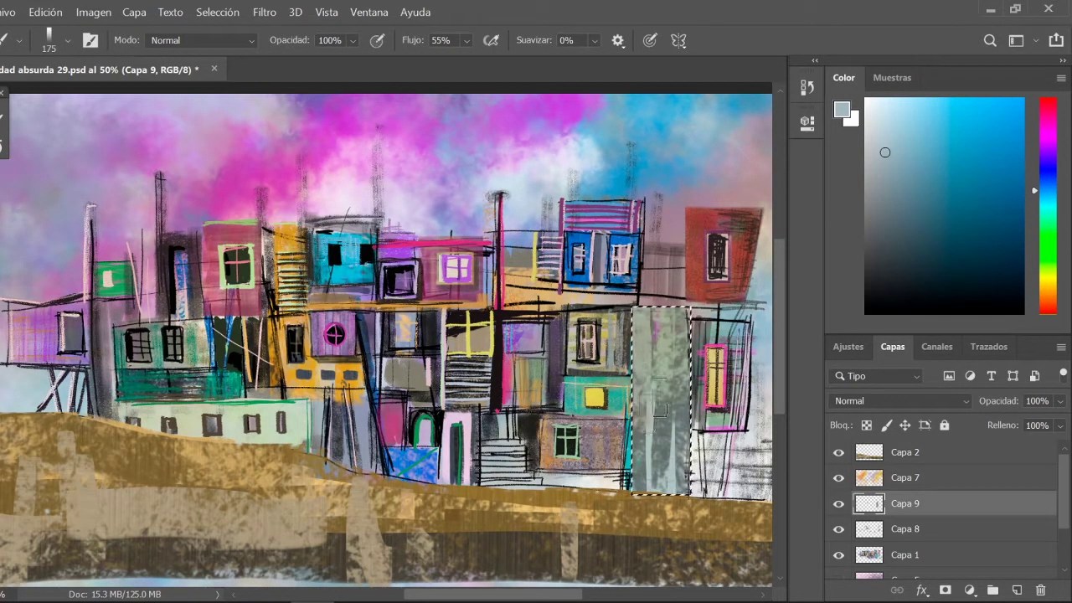
pyautogui.moveTo(658, 377); pyautogui.dragTo(657, 482)
pyautogui.moveTo(660, 326)
pyautogui.mouseDown()
pyautogui.moveTo(660, 452)
pyautogui.moveTo(655, 327)
pyautogui.moveTo(658, 352)
pyautogui.mouseUp()
pyautogui.keyDown('alt'); pyautogui.click(662, 252); pyautogui.keyUp('alt')
# Repaint the strip with blue-grey strokes in Overlay, then darker strokes in Multiply mode.
pyautogui.click(202, 40)
pyautogui.click(193, 294)
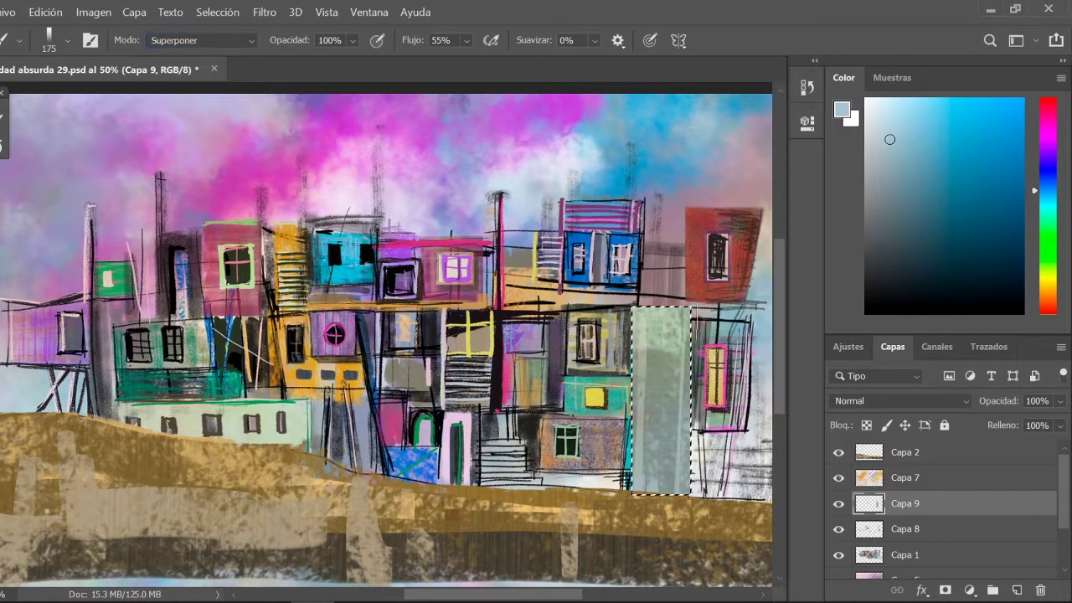
pyautogui.click(921, 136)
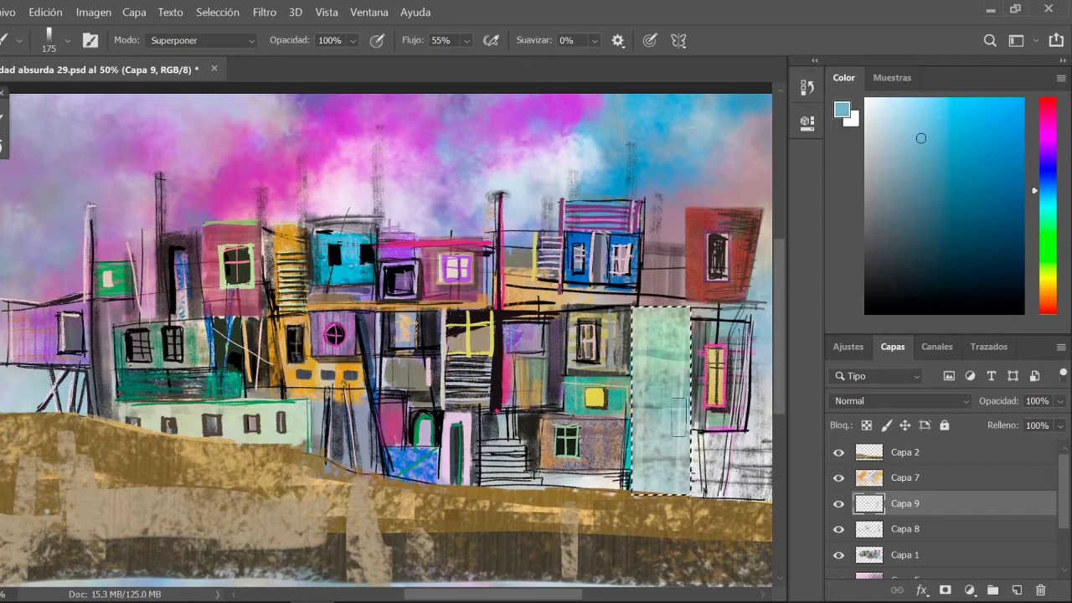
pyautogui.moveTo(657, 322); pyautogui.dragTo(657, 465)
pyautogui.click(898, 223)
pyautogui.moveTo(650, 365); pyautogui.dragTo(649, 411)
pyautogui.click(201, 41)
pyautogui.click(193, 131)
pyautogui.moveTo(657, 321); pyautogui.dragTo(657, 477)
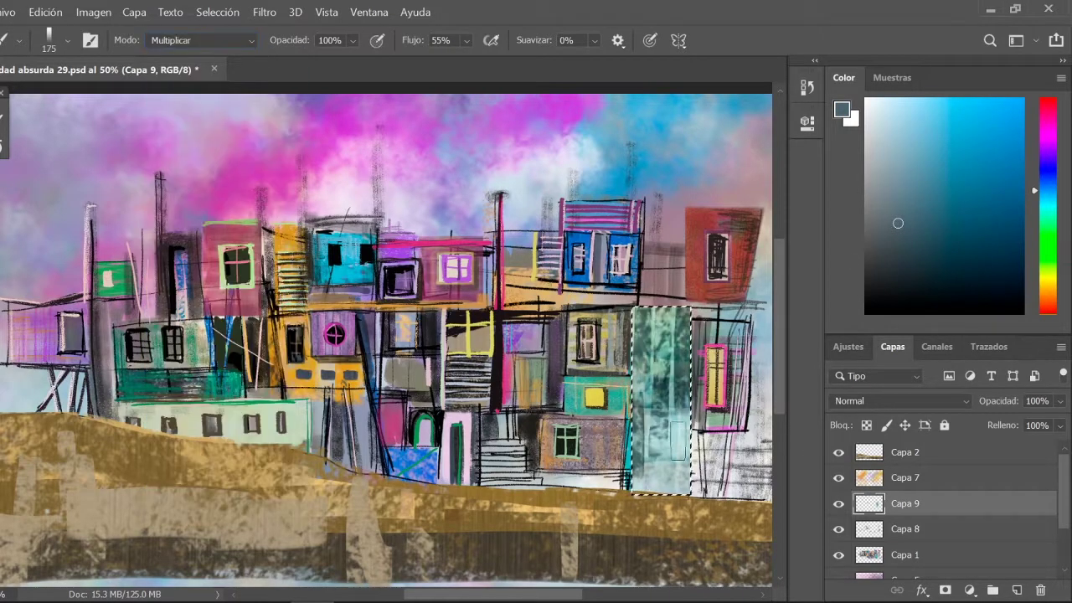
# Lighten the strip with pale grey Screen strokes, then smooth it in Normal mode.
pyautogui.click(869, 175)
pyautogui.click(887, 165)
pyautogui.click(201, 40)
pyautogui.click(193, 222)
pyautogui.moveTo(657, 322); pyautogui.dragTo(656, 482)
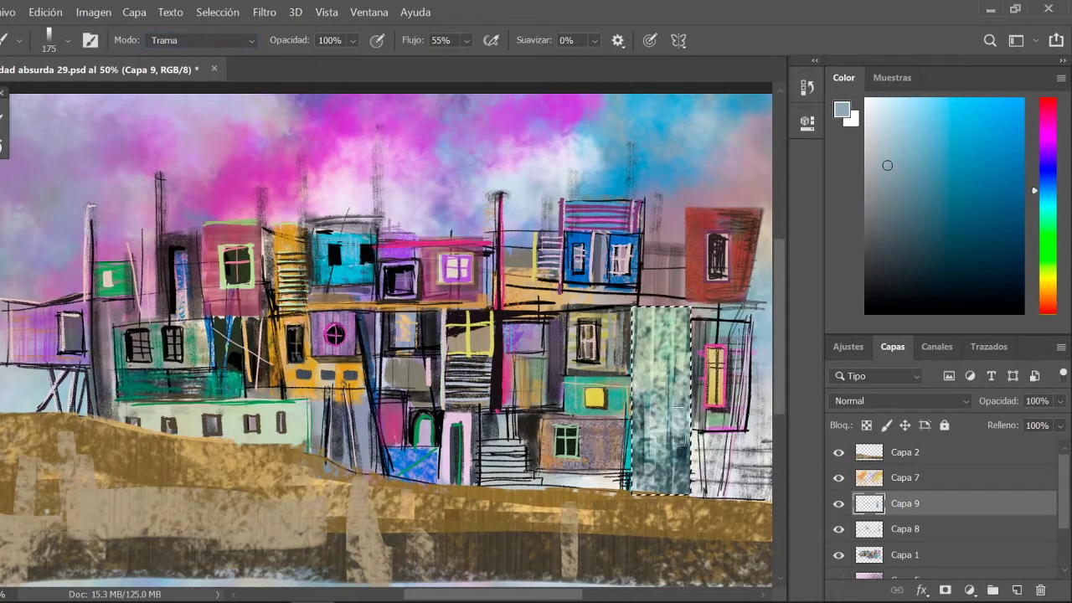
pyautogui.click(201, 40)
pyautogui.click(206, 58)
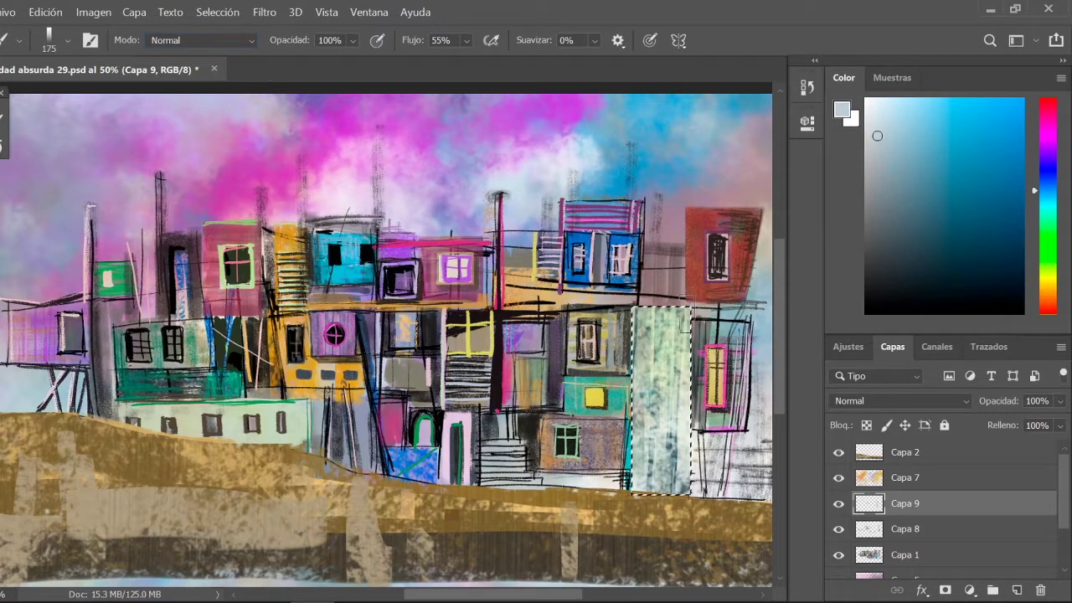
pyautogui.moveTo(657, 322); pyautogui.dragTo(657, 482)
# Enlarge the brush to 300 px and repaint the whole strip.
pyautogui.click(51, 39)
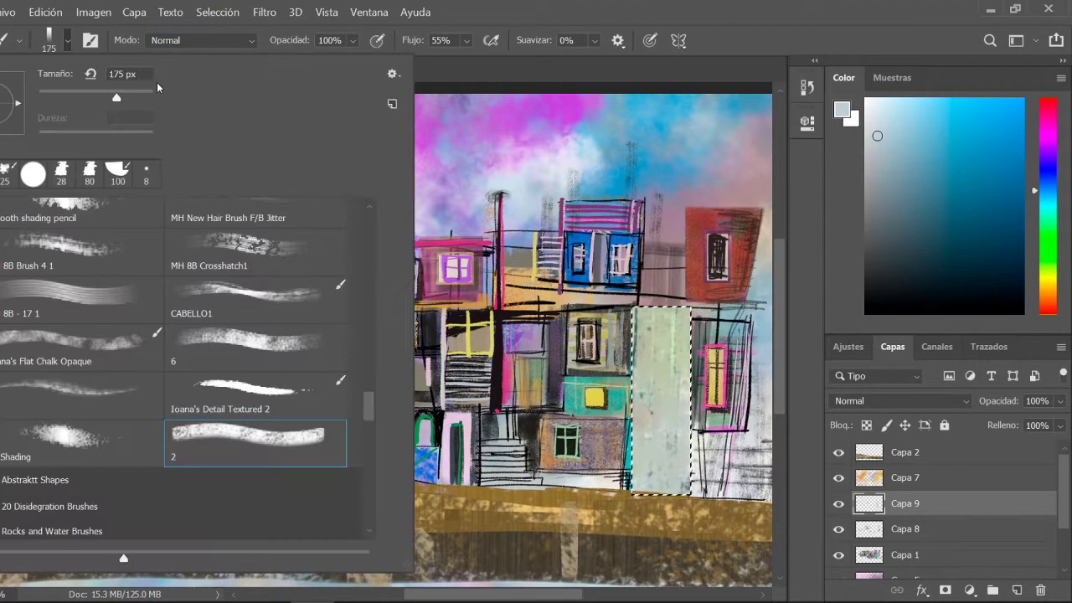
pyautogui.moveTo(120, 95); pyautogui.dragTo(159, 95)
pyautogui.moveTo(656, 322); pyautogui.dragTo(657, 483)
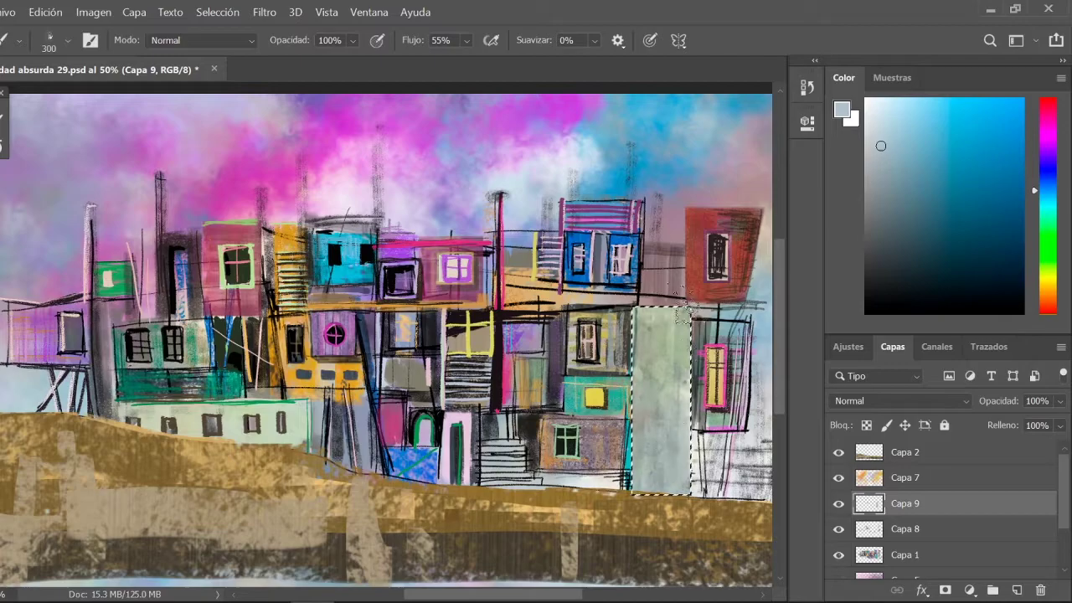
# Draw a straight dark blue-grey vertical seam down the strip with a fine brush.
pyautogui.hotkey('ctrl', '+')
pyautogui.hotkey('ctrl', '+')
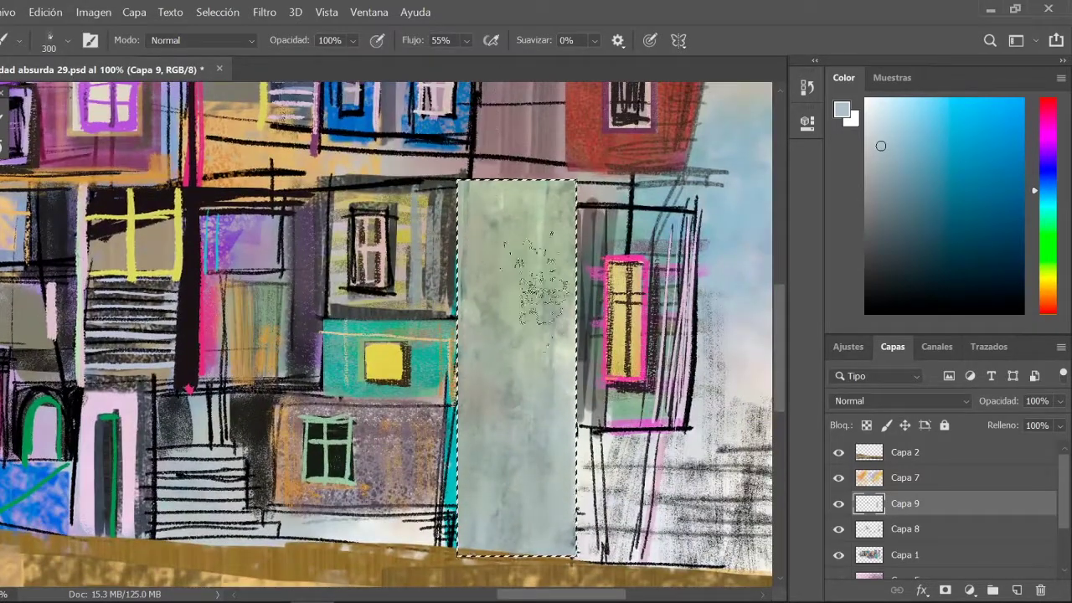
pyautogui.click(50, 39)
pyautogui.scroll(3, 209, 293)
pyautogui.click(251, 283)
pyautogui.click(900, 232)
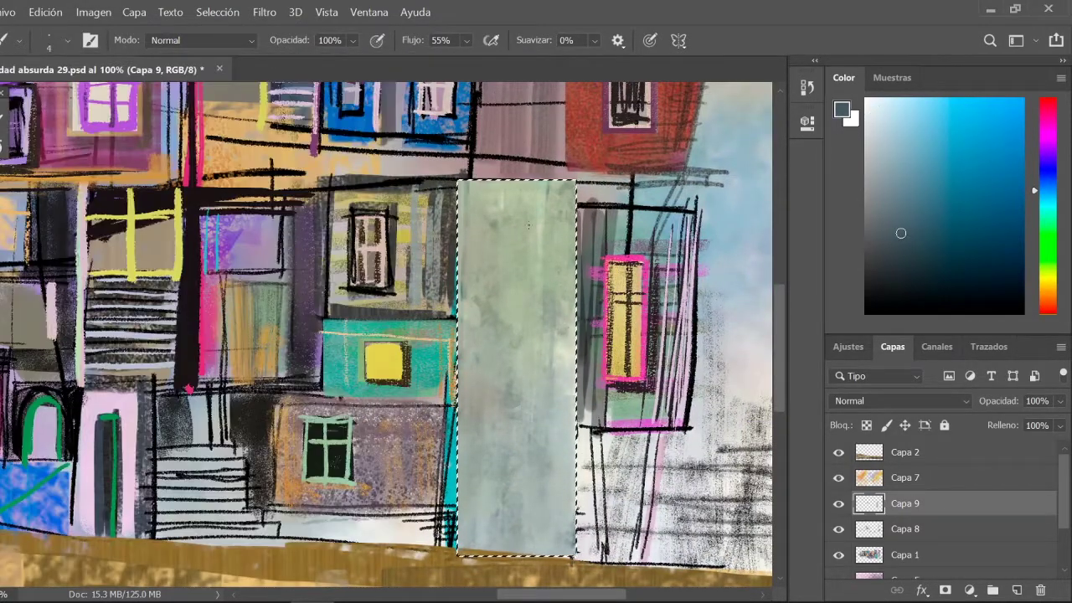
pyautogui.hotkey('ctrl', 'd')
pyautogui.click(50, 39)
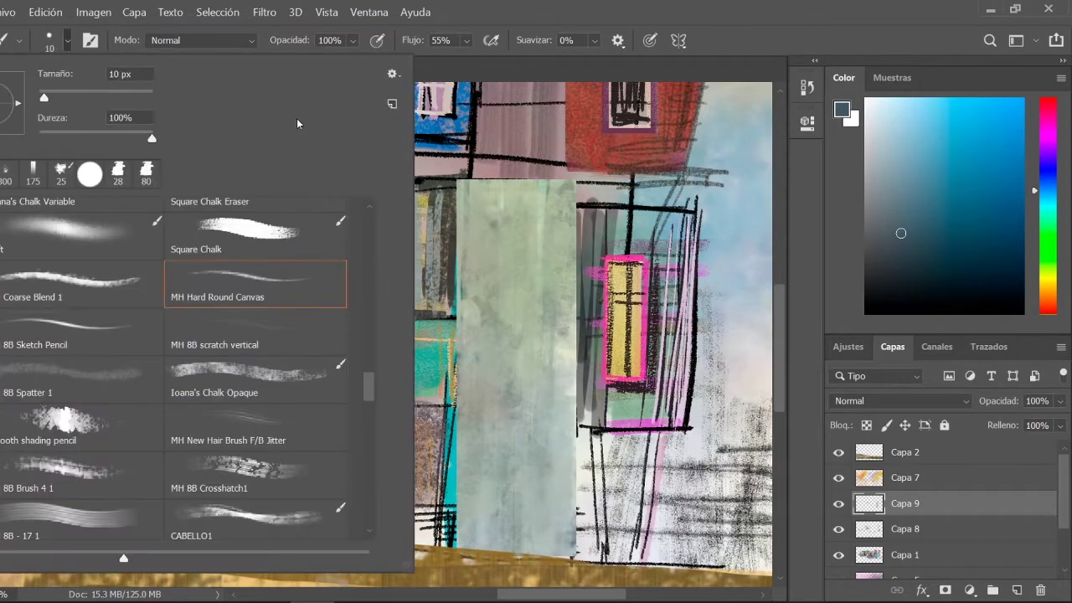
pyautogui.press('Return')
pyautogui.moveTo(514, 181); pyautogui.dragTo(514, 551)
# Undo the last two strokes and draw a light line along the concrete panel's left edge.
pyautogui.click(807, 87)
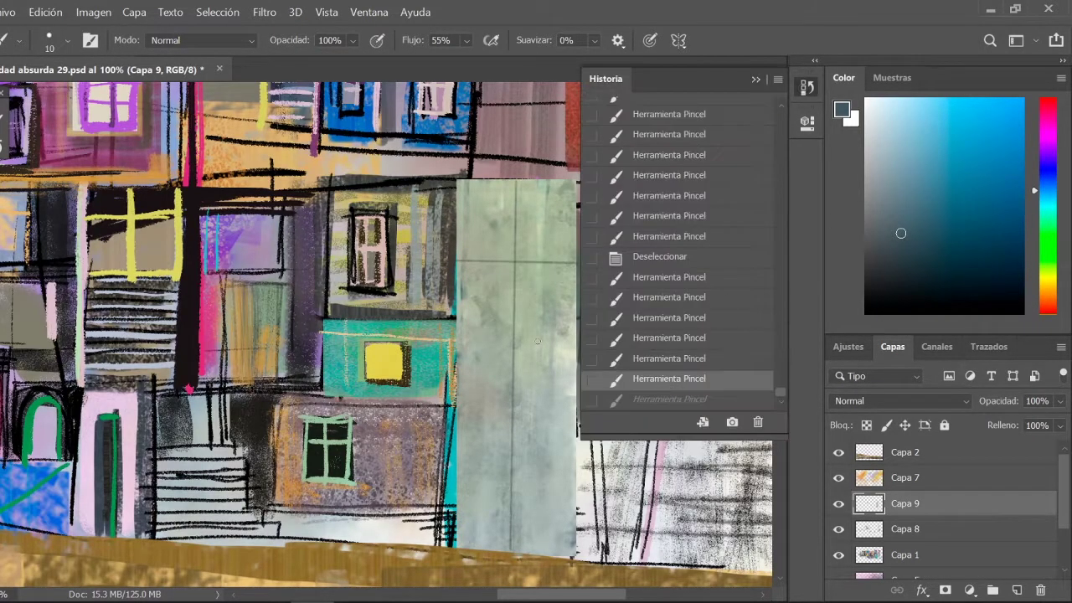
pyautogui.click(500, 207)
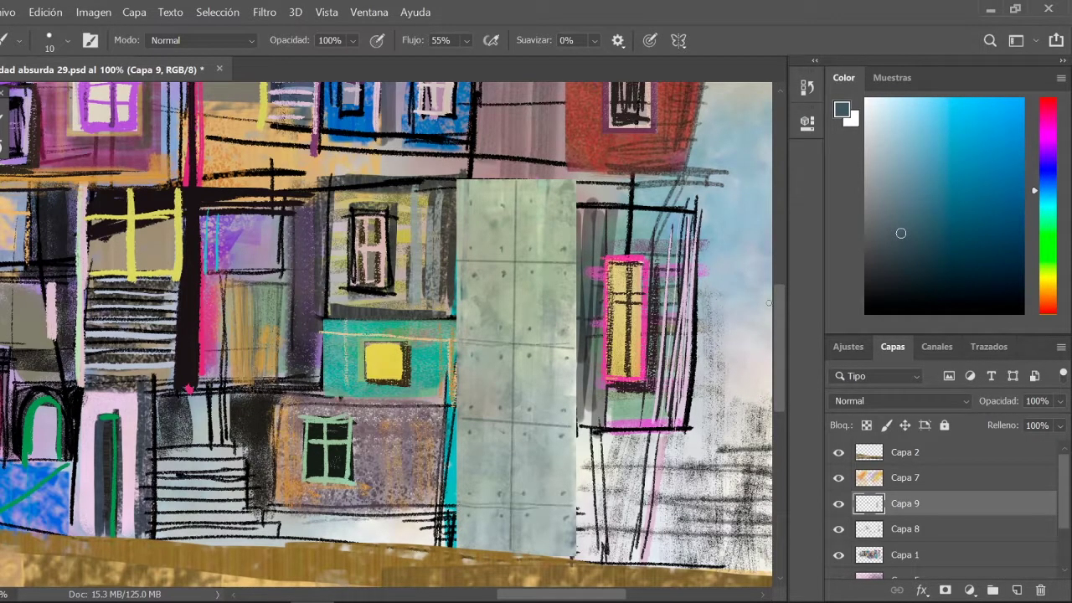
pyautogui.hotkey('ctrl', 'alt', 'z')
pyautogui.hotkey('ctrl', 'alt', 'z')
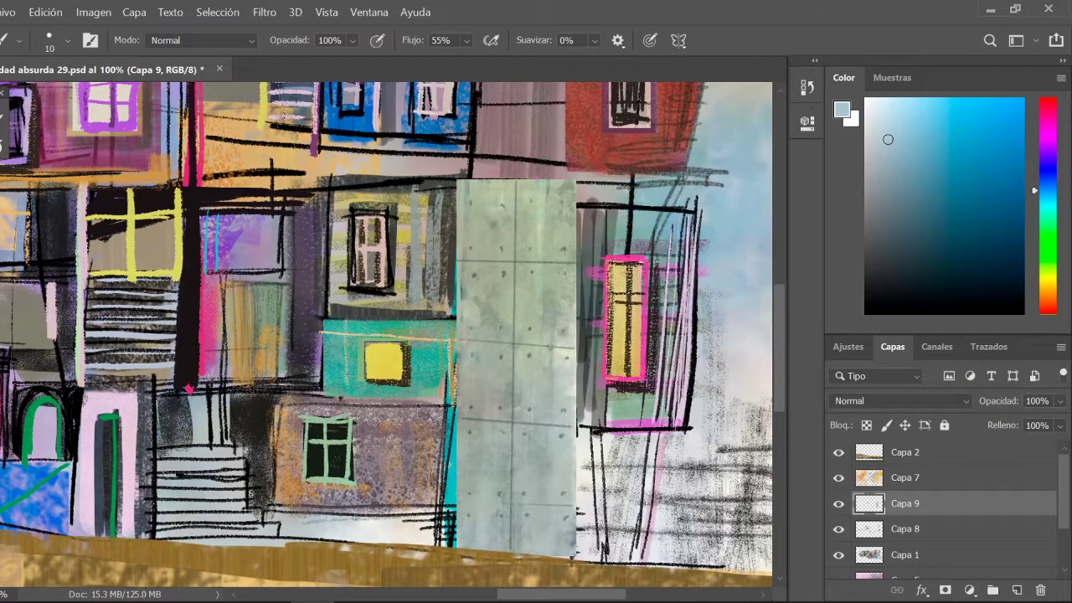
pyautogui.press('l')
pyautogui.press('b')
pyautogui.keyDown('shift'); pyautogui.click(459, 546); pyautogui.keyUp('shift')
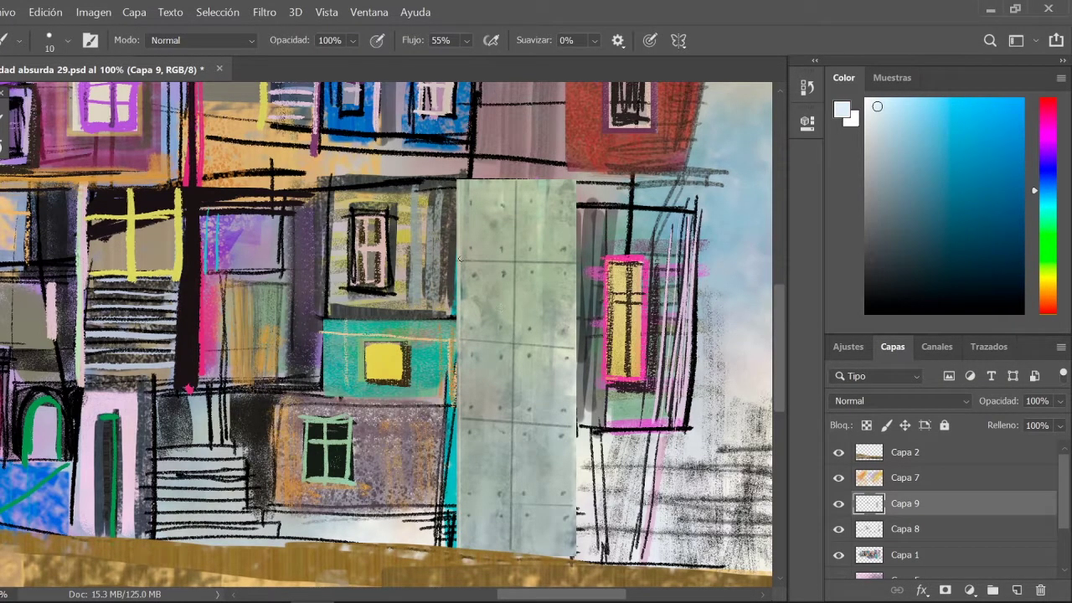
# Glance at the whole picture, then zoom to 200% on the concrete panel.
pyautogui.click(807, 88)
pyautogui.press('h')
pyautogui.moveTo(575, 364); pyautogui.dragTo(626, 345)
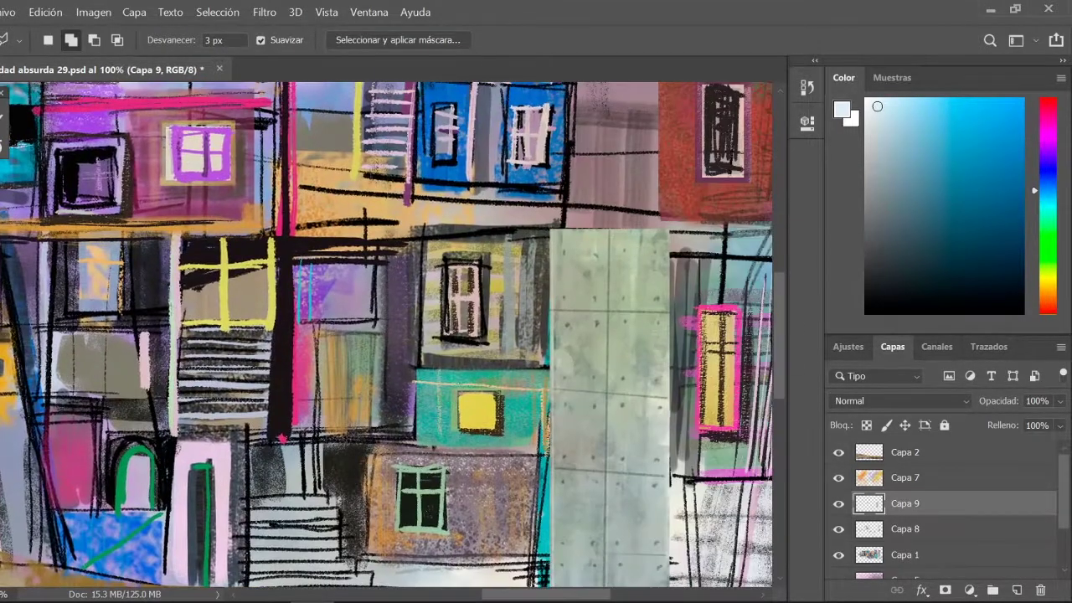
pyautogui.hotkey('ctrl', '+')
pyautogui.hscroll(5, 568, 431)
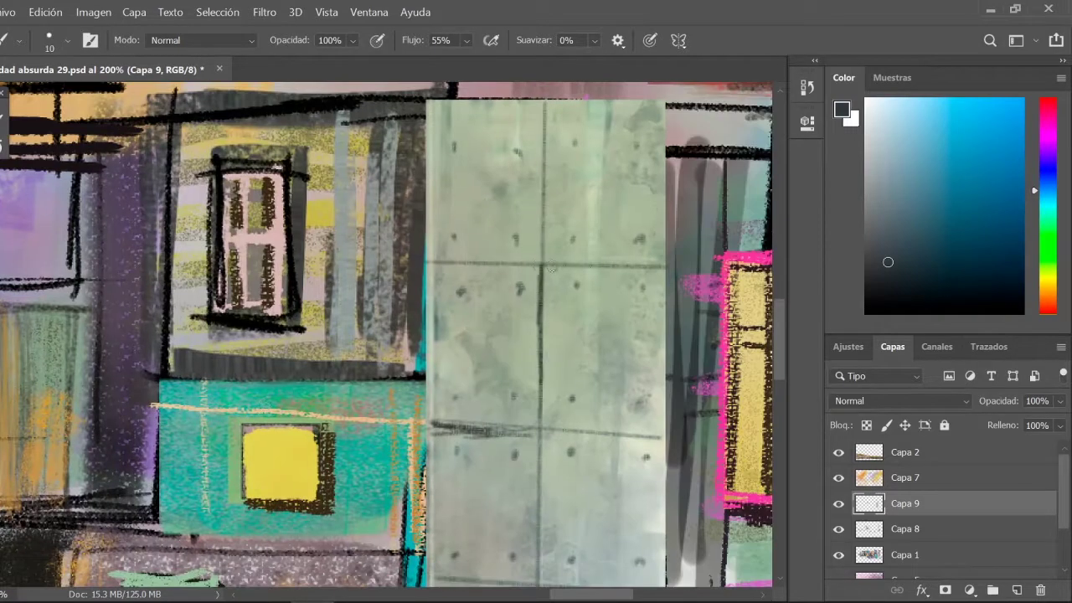
# Clone clean concrete over the lower dark horizontal line on the panel.
pyautogui.press('s')
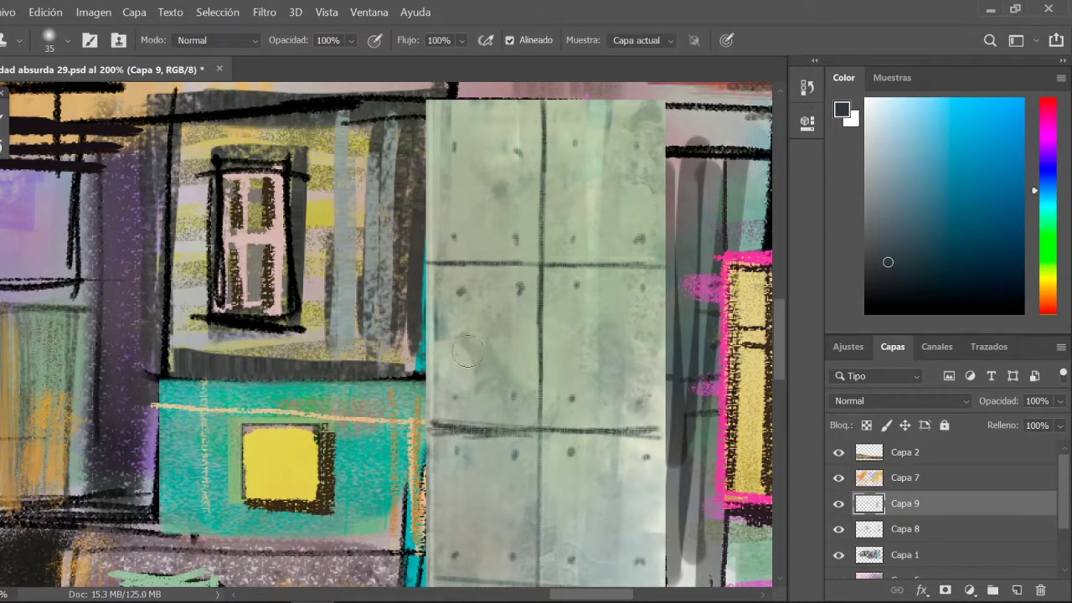
pyautogui.keyDown('alt'); pyautogui.click(478, 357); pyautogui.keyUp('alt')
pyautogui.moveTo(448, 423); pyautogui.dragTo(536, 426)
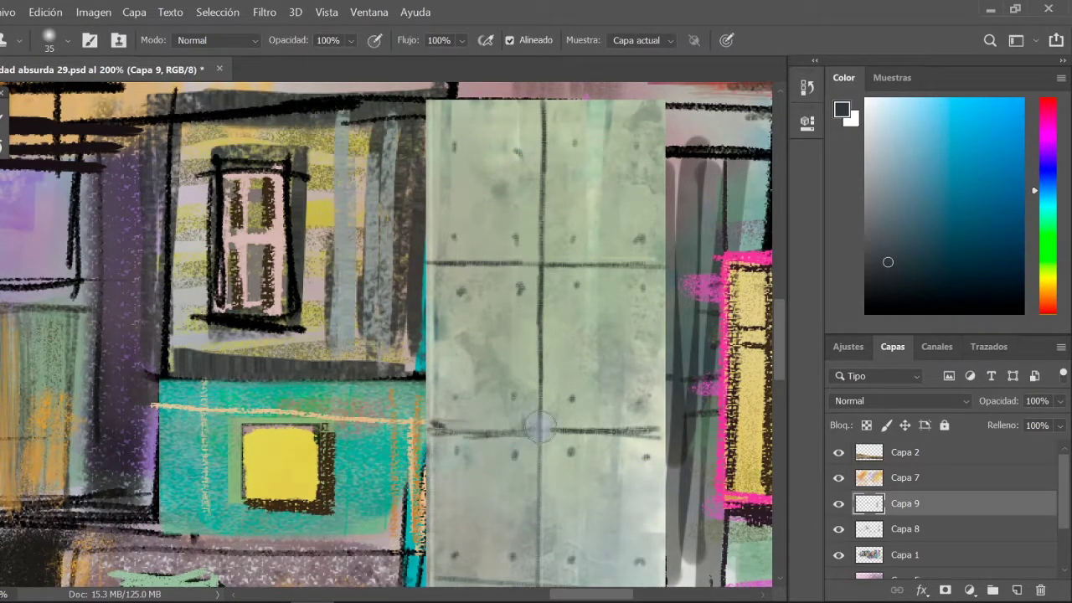
pyautogui.moveTo(431, 427); pyautogui.dragTo(662, 431)
pyautogui.press('b')
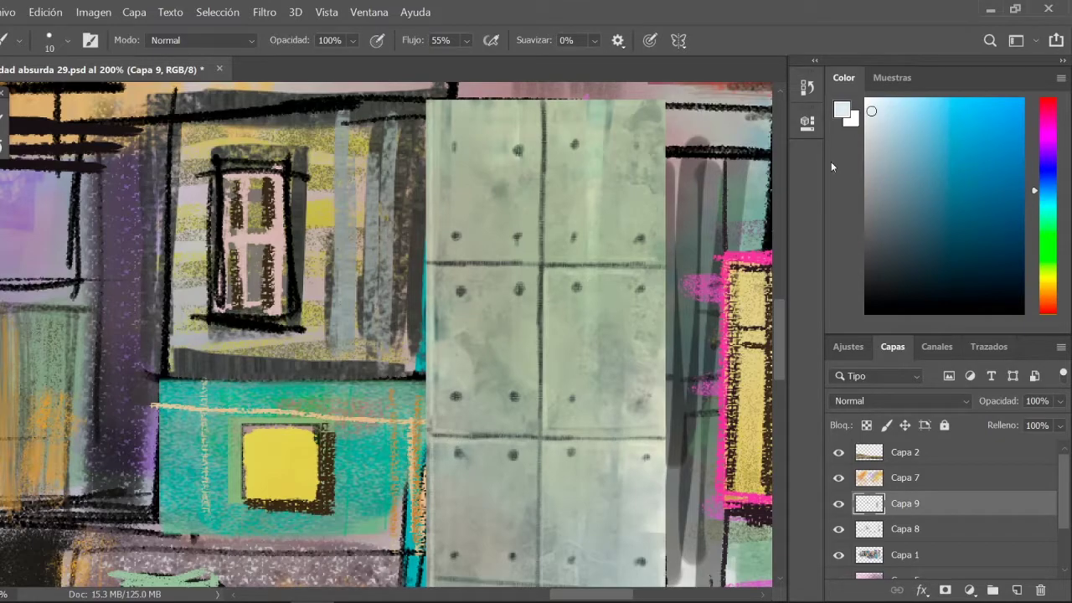
# Clone-stamp out the second dark line across the panel and sample a dark colour.
pyautogui.scroll(-5, 589, 550)
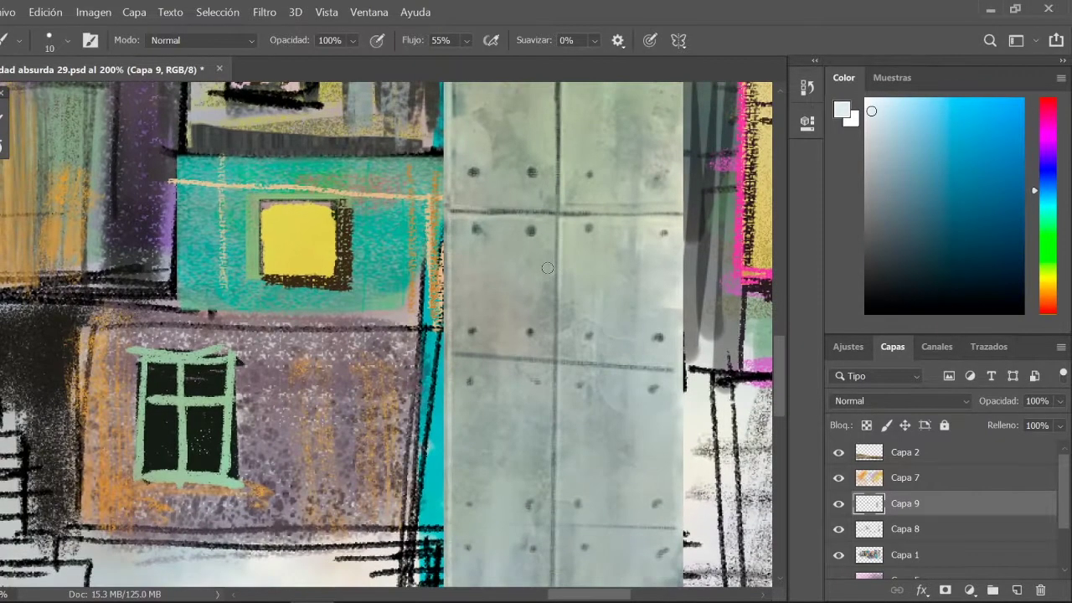
pyautogui.press('s')
pyautogui.keyDown('alt'); pyautogui.click(503, 394); pyautogui.keyUp('alt')
pyautogui.moveTo(457, 360); pyautogui.dragTo(675, 369)
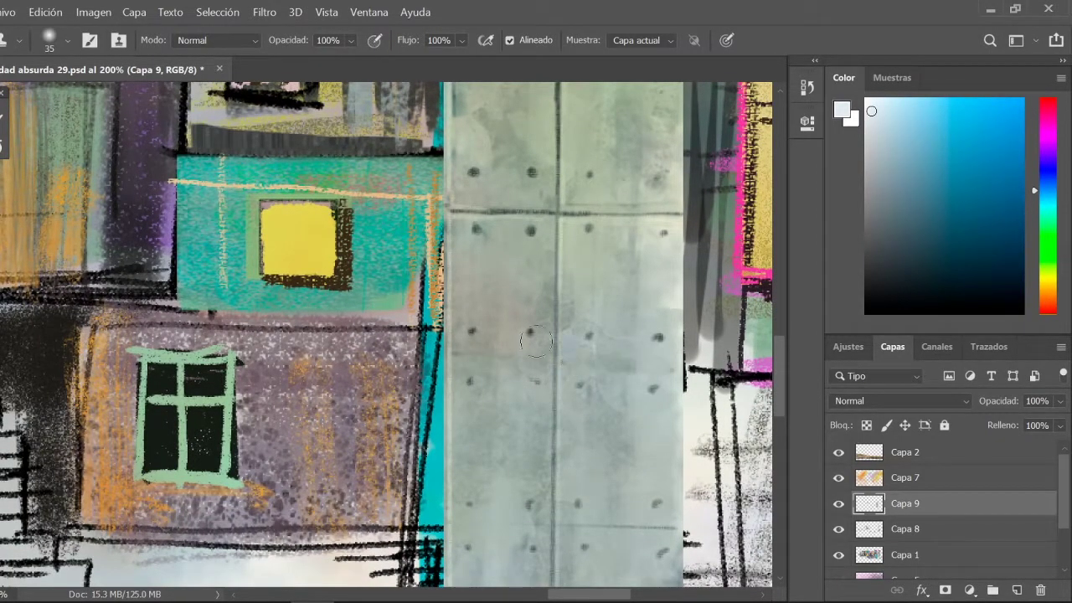
pyautogui.press('b')
pyautogui.keyDown('alt'); pyautogui.click(531, 358); pyautogui.keyUp('alt')
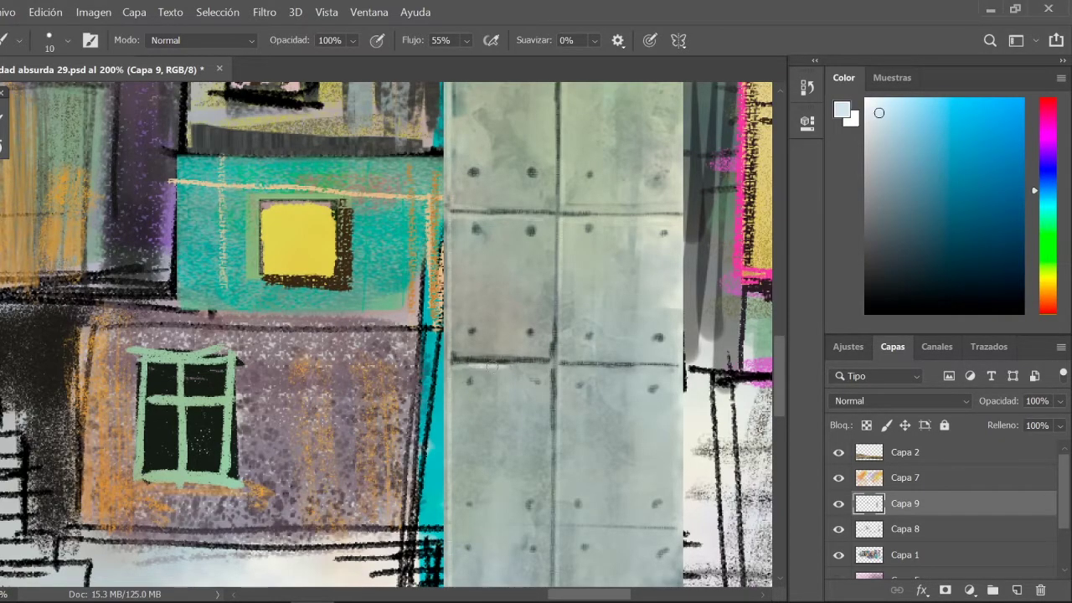
# Review the street scene, pick up a dark colour and enlarge the brush to 71.
pyautogui.moveTo(563, 532); pyautogui.dragTo(546, 377)
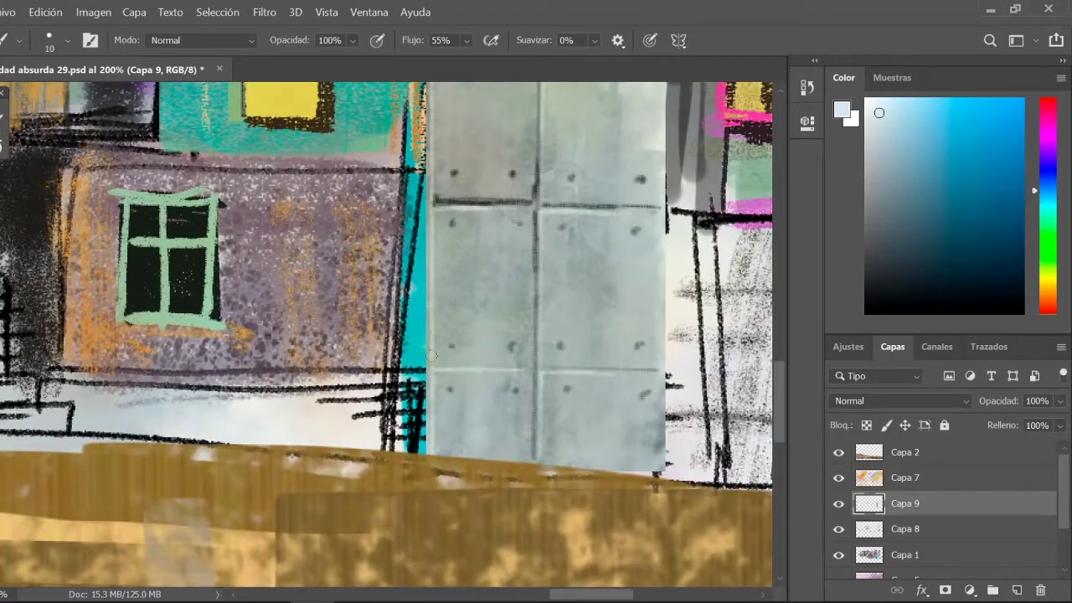
pyautogui.hotkey('ctrl', '-')
pyautogui.hotkey('ctrl', '-')
pyautogui.hotkey('ctrl', '-')
pyautogui.hotkey('ctrl', '+')
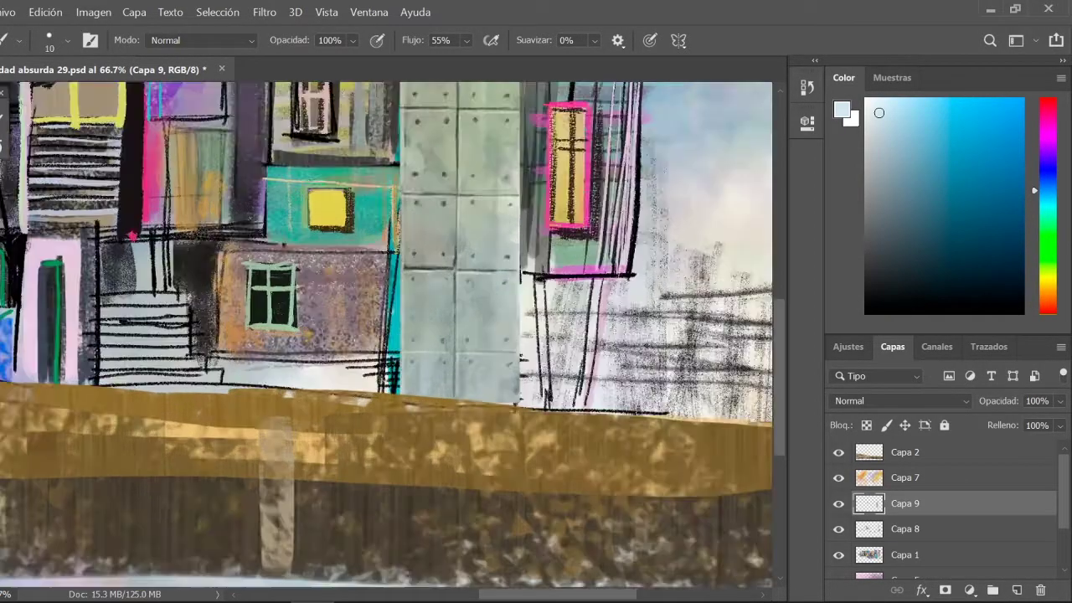
pyautogui.hotkey('ctrl', '+')
pyautogui.keyDown('alt'); pyautogui.click(432, 243); pyautogui.keyUp('alt')
pyautogui.scroll(5, 440, 352)
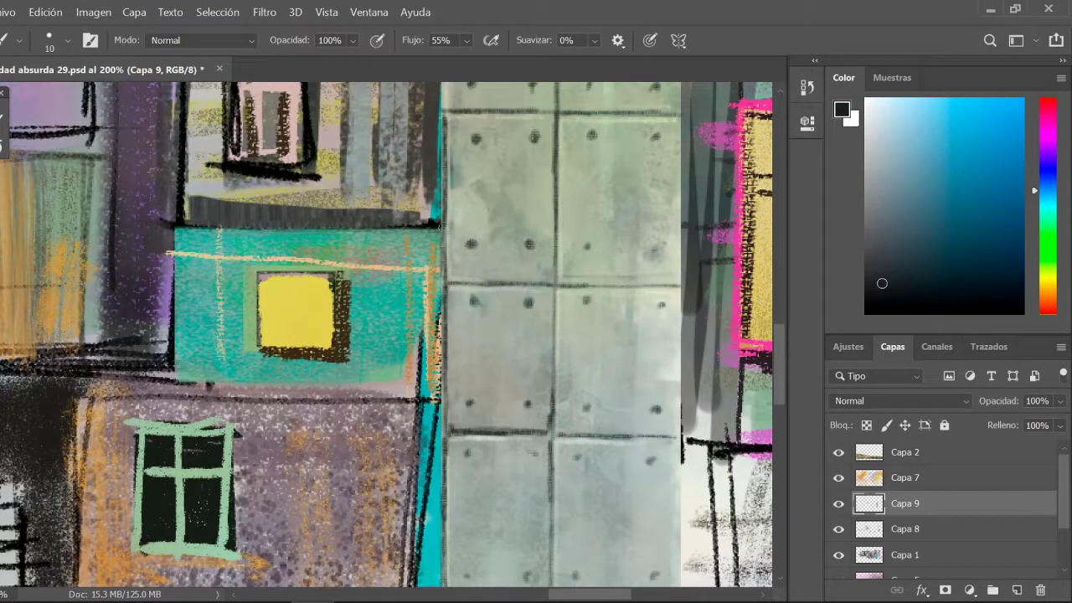
pyautogui.scroll(5, 456, 209)
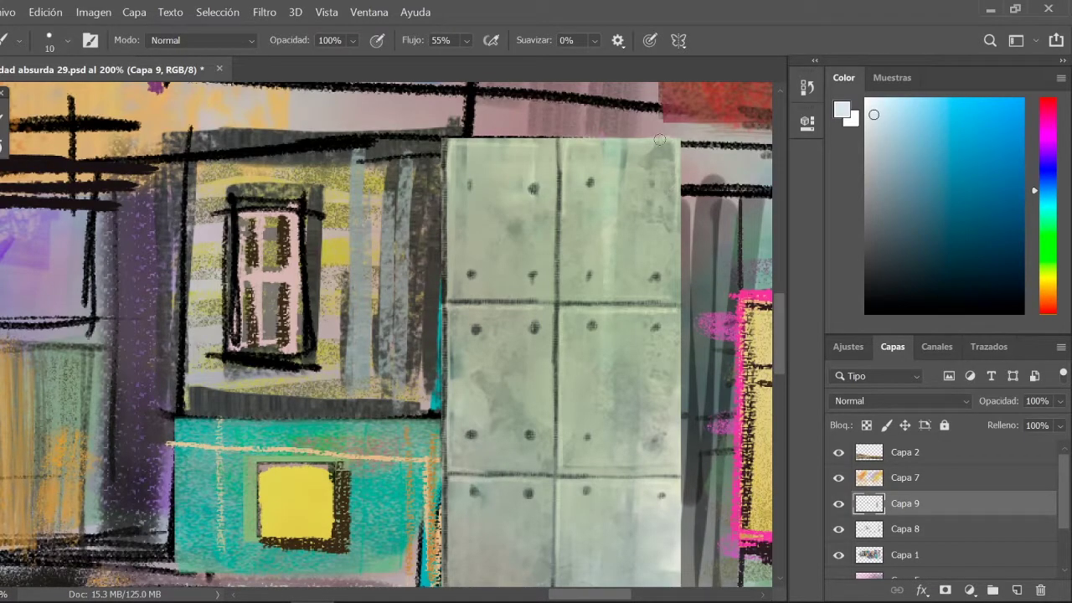
pyautogui.click(50, 40)
pyautogui.doubleClick(259, 283)
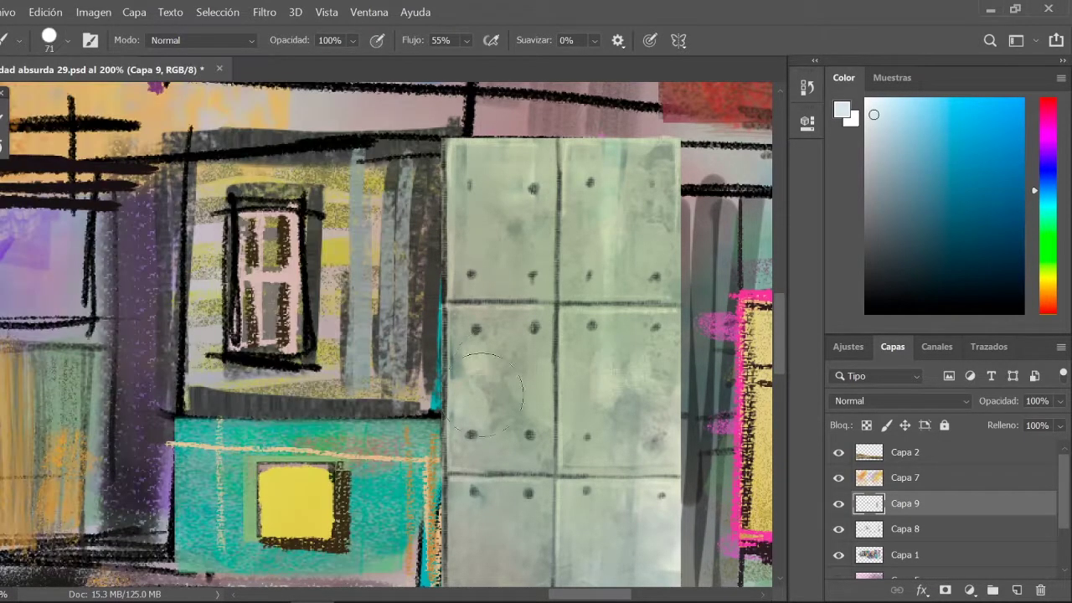
pyautogui.scroll(-3, 385, 335)
# On new layer Capa 10, paint an orange glow beside the red building.
pyautogui.click(1036, 245)
pyautogui.hotkey('ctrl', '-')
pyautogui.hotkey('ctrl', '-')
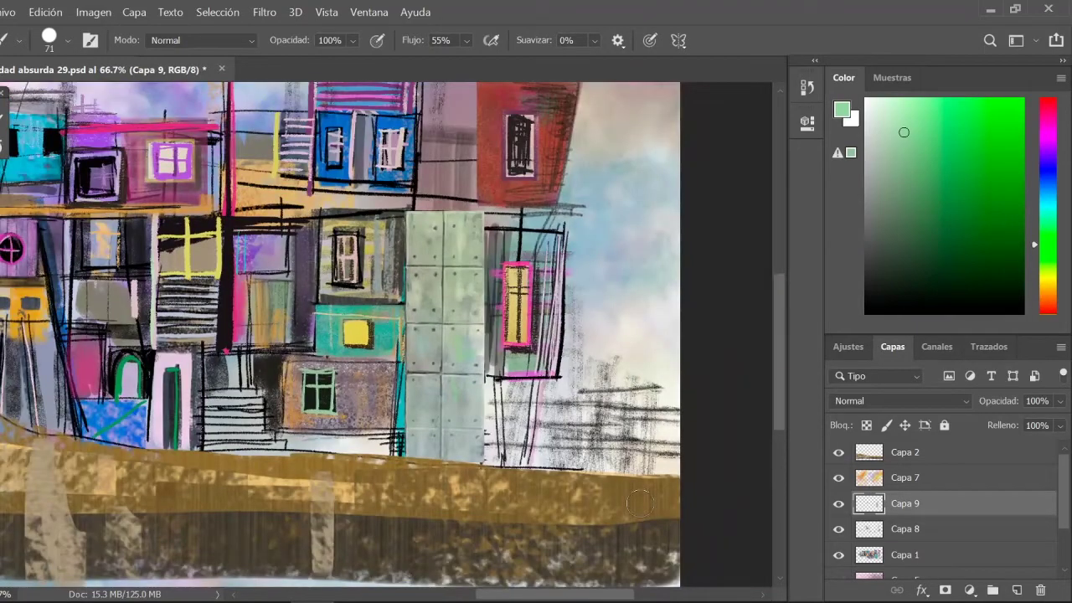
pyautogui.scroll(-2, 639, 503)
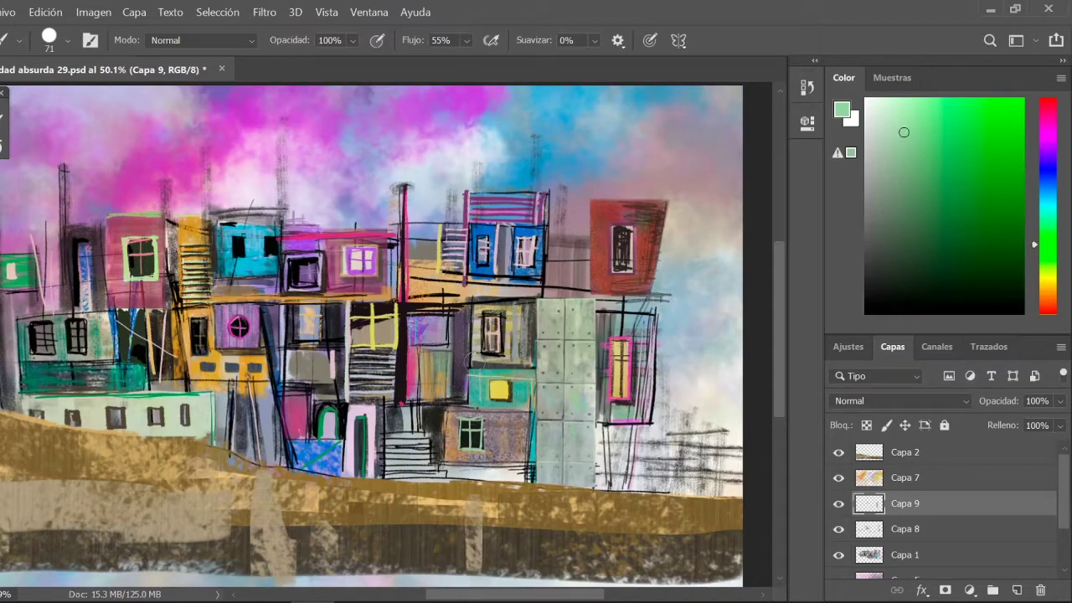
pyautogui.click(1018, 590)
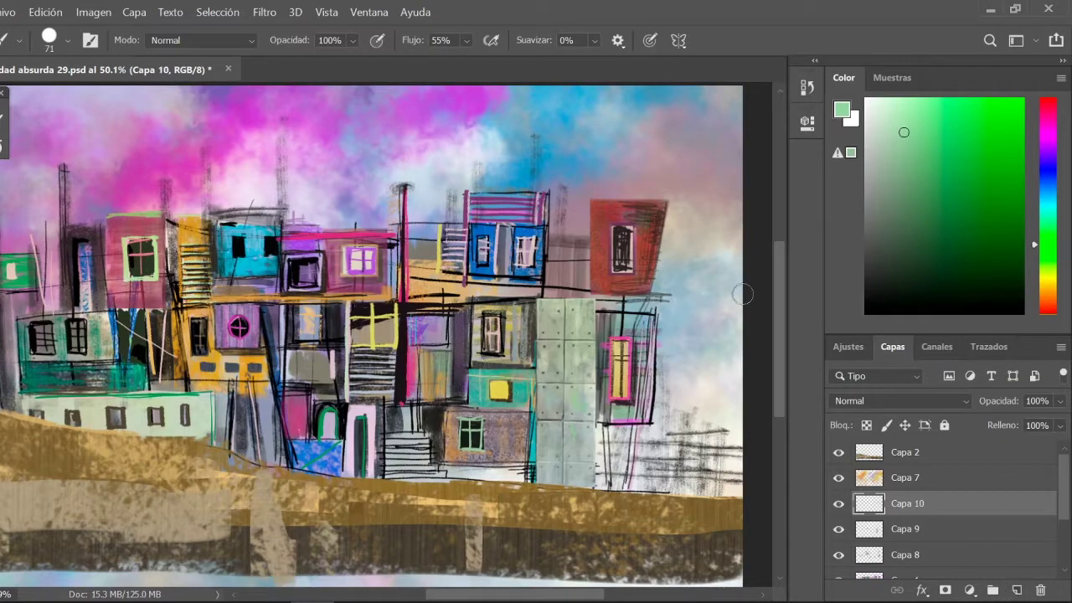
pyautogui.click(1048, 299)
pyautogui.click(960, 123)
pyautogui.moveTo(583, 214); pyautogui.dragTo(603, 289)
pyautogui.click(965, 177)
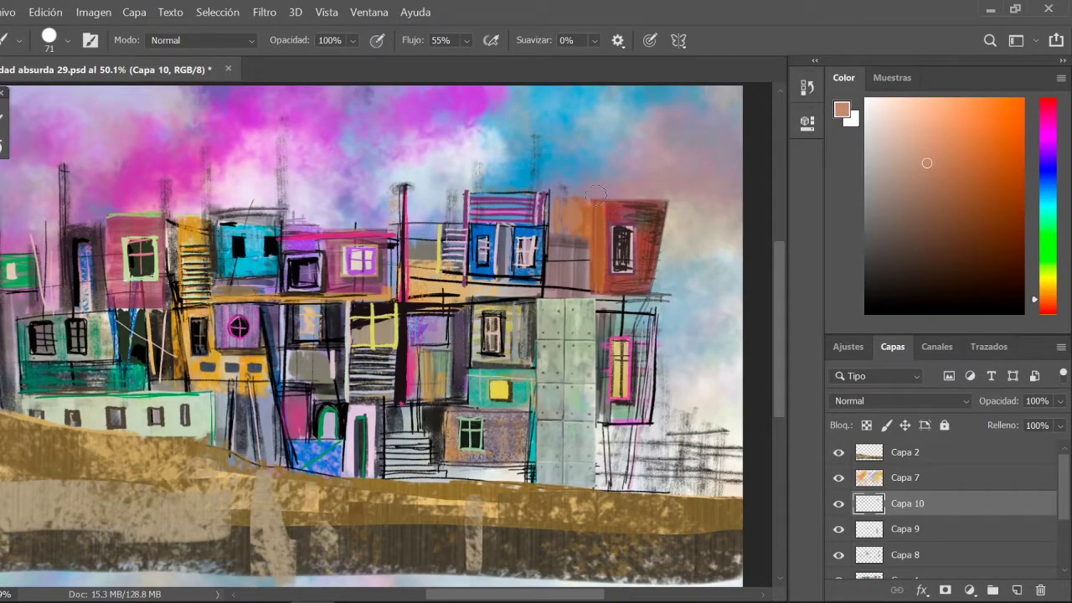
pyautogui.click(920, 113)
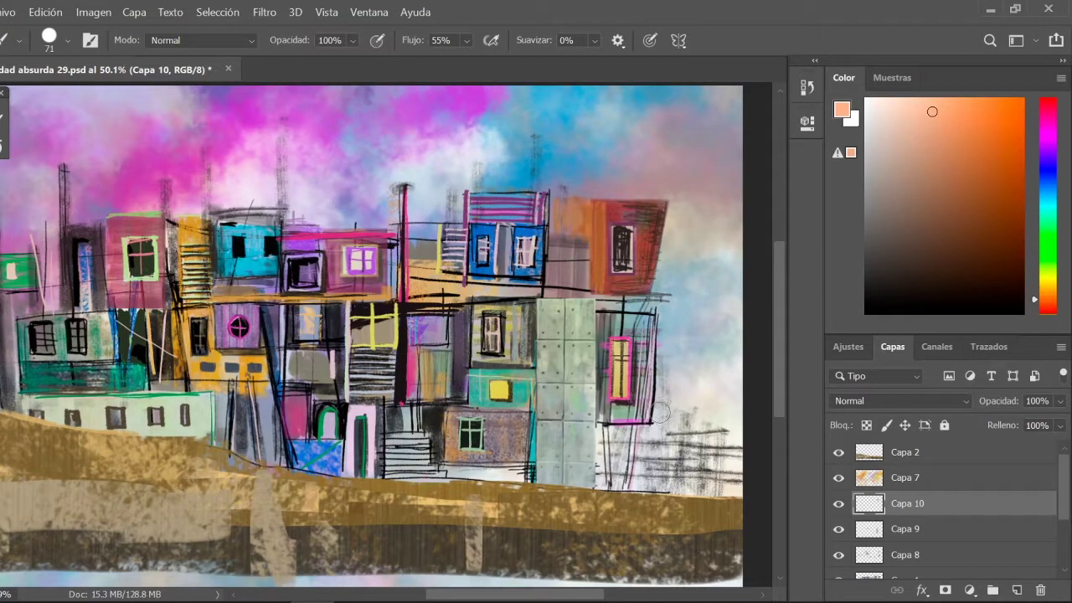
# Toggle the concrete panel and Capa 10 visibility to compare, bringing the right-hand building into view.
pyautogui.click(838, 529)
pyautogui.click(840, 537)
pyautogui.scroll(3, 414, 311)
pyautogui.moveTo(414, 310); pyautogui.dragTo(258, 310)
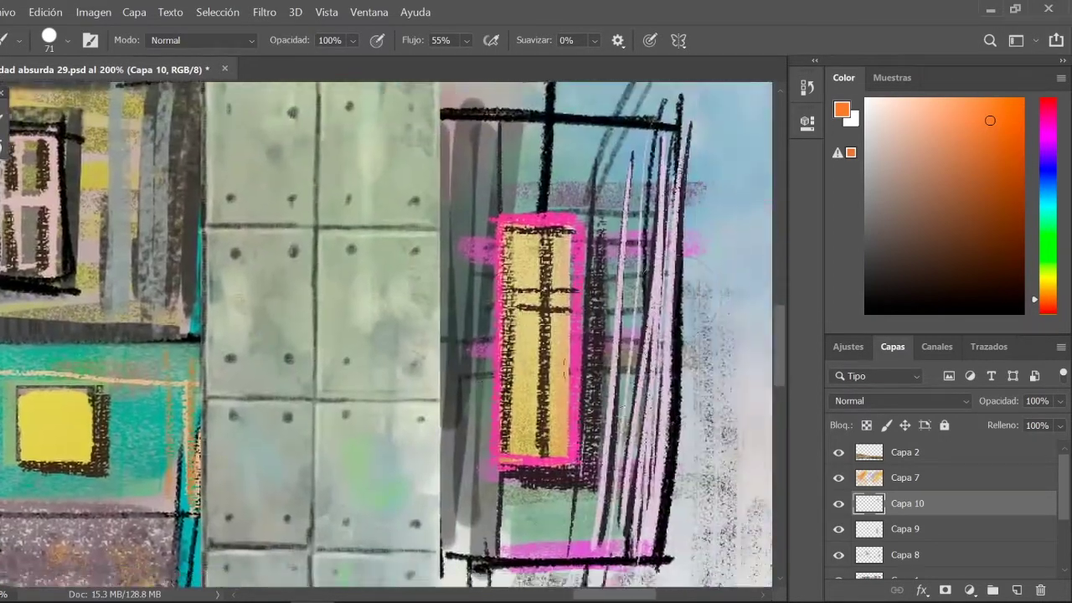
pyautogui.scroll(-1, 414, 311)
pyautogui.click(838, 504)
pyautogui.click(839, 503)
# Lasso the right-hand building and fill it with teal brushwork.
pyautogui.press('l')
pyautogui.moveTo(407, 224); pyautogui.dragTo(407, 452)
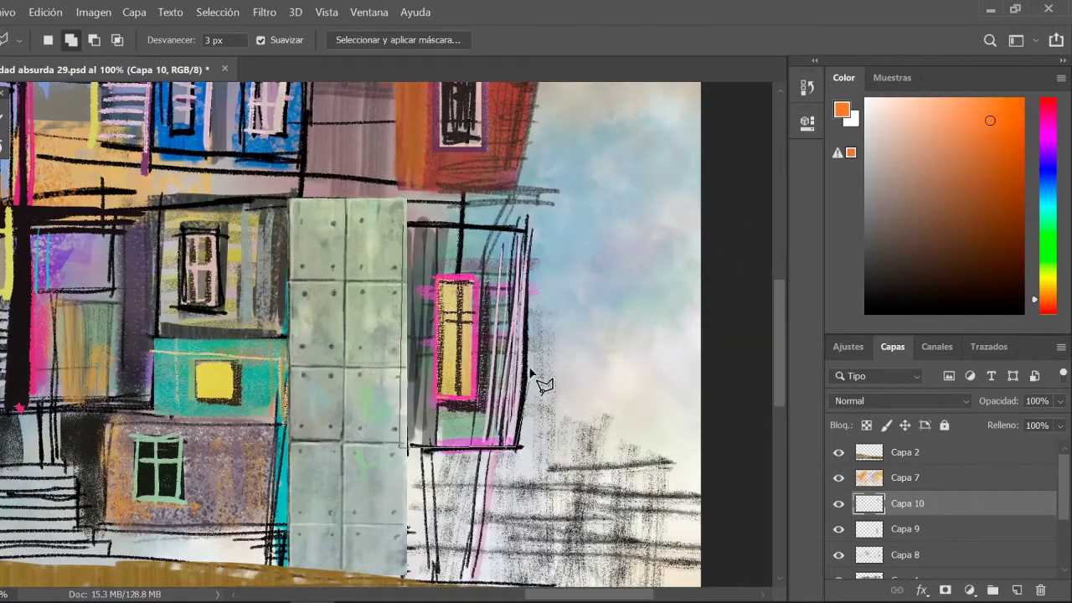
pyautogui.press('b')
pyautogui.click(68, 40)
pyautogui.scroll(-3, 167, 251)
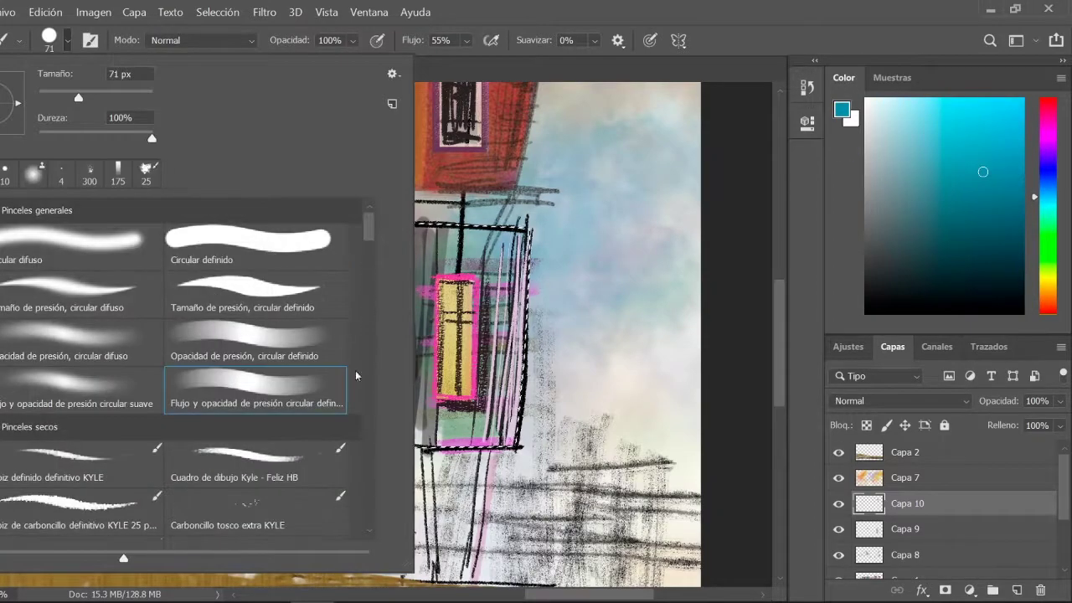
pyautogui.moveTo(419, 235); pyautogui.dragTo(503, 435)
# Marquee narrow vertical strips and paint them darker teal for corrugation.
pyautogui.click(975, 227)
pyautogui.press('m')
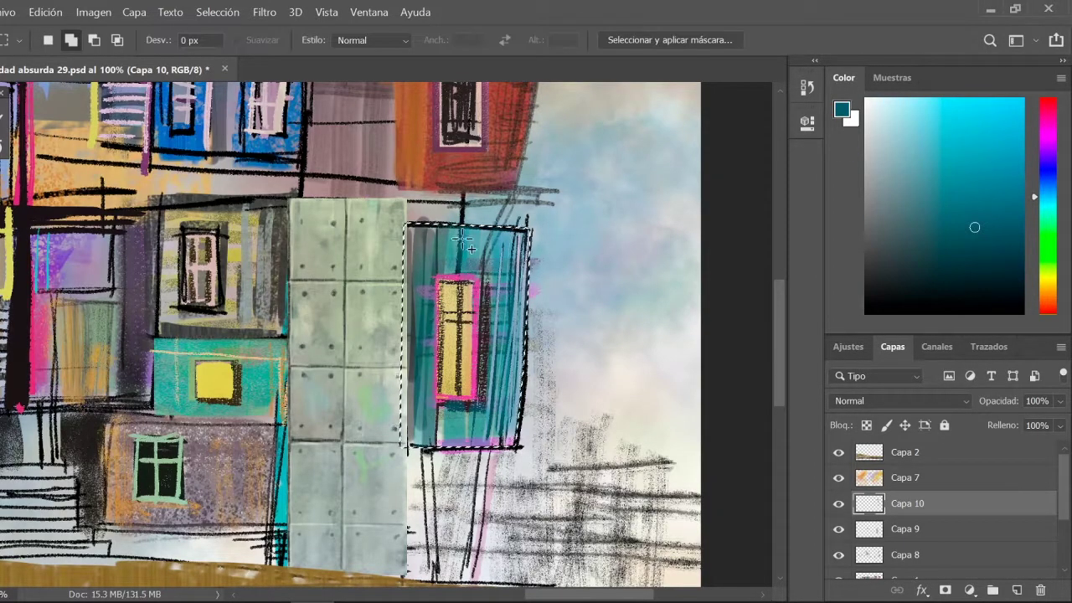
pyautogui.moveTo(506, 238)
pyautogui.mouseDown()
pyautogui.moveTo(494, 462)
pyautogui.moveTo(500, 449)
pyautogui.mouseUp()
pyautogui.keyDown('shift'); pyautogui.moveTo(435, 224); pyautogui.dragTo(444, 449); pyautogui.keyUp('shift')
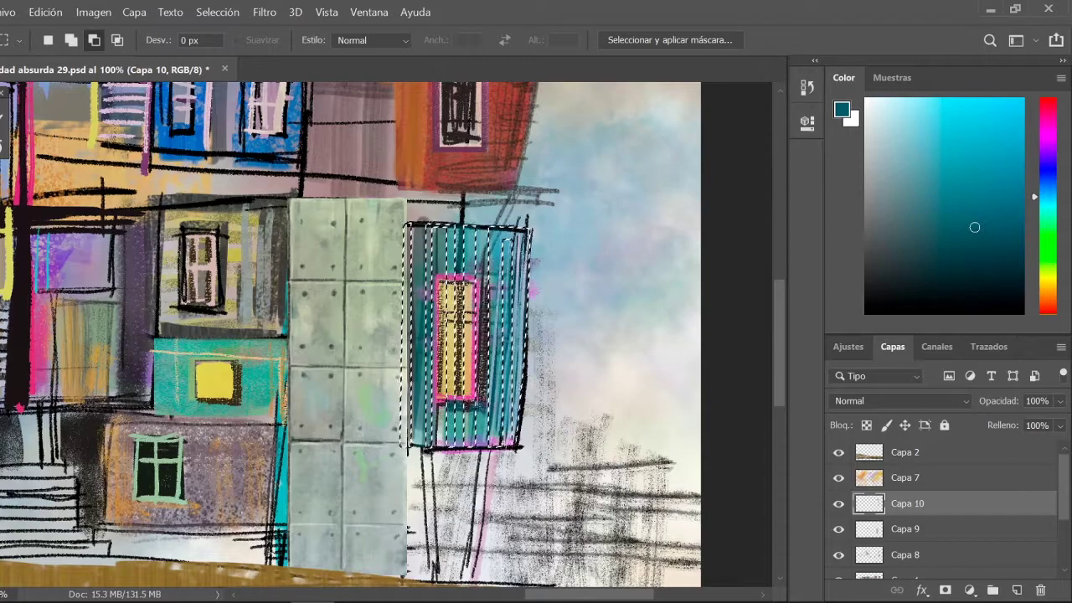
pyautogui.press('b')
pyautogui.click(914, 142)
pyautogui.click(917, 235)
pyautogui.moveTo(435, 234); pyautogui.dragTo(495, 327)
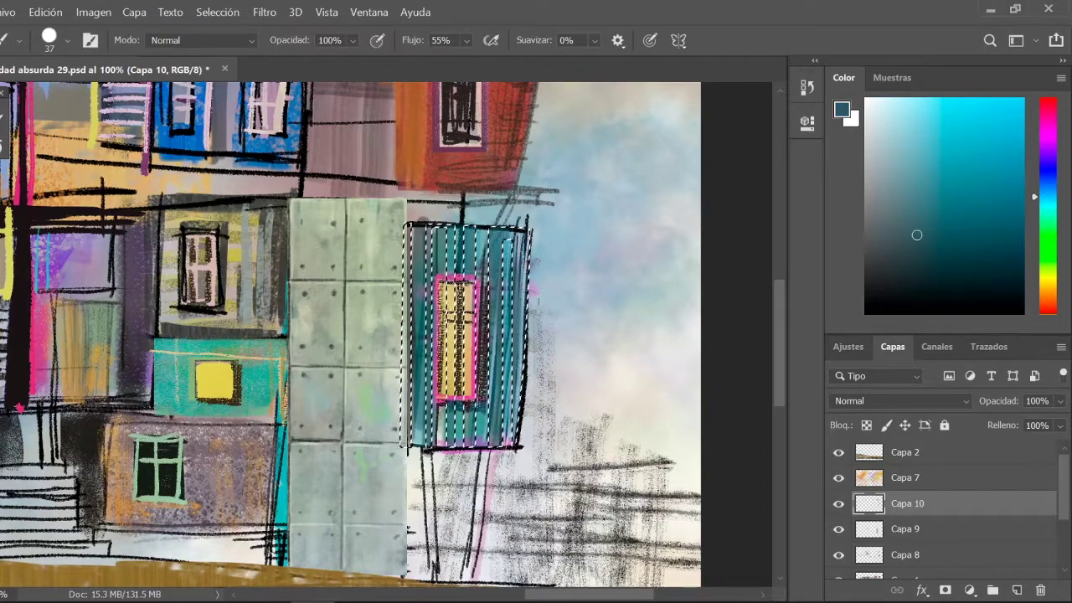
pyautogui.hotkey('ctrl', 'd')
# Add light teal and pale blue streaks over the cladding with a size 13 brush.
pyautogui.keyDown('alt'); pyautogui.click(426, 232); pyautogui.keyUp('alt')
pyautogui.moveTo(457, 235); pyautogui.dragTo(494, 436)
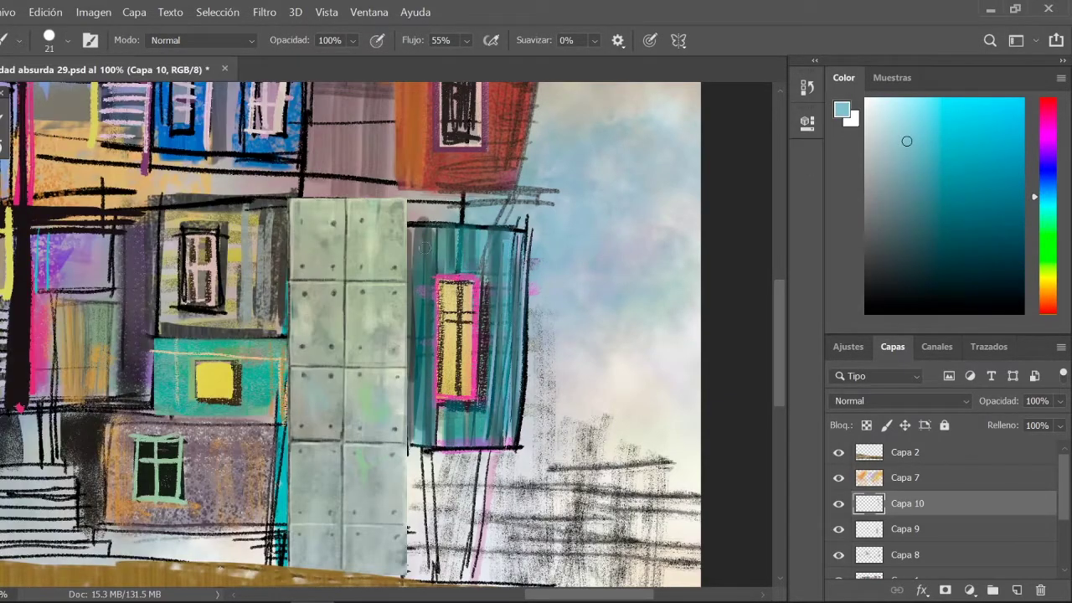
pyautogui.click(879, 113)
pyautogui.moveTo(457, 226); pyautogui.dragTo(478, 444)
pyautogui.click(49, 40)
pyautogui.moveTo(418, 226); pyautogui.dragTo(444, 444)
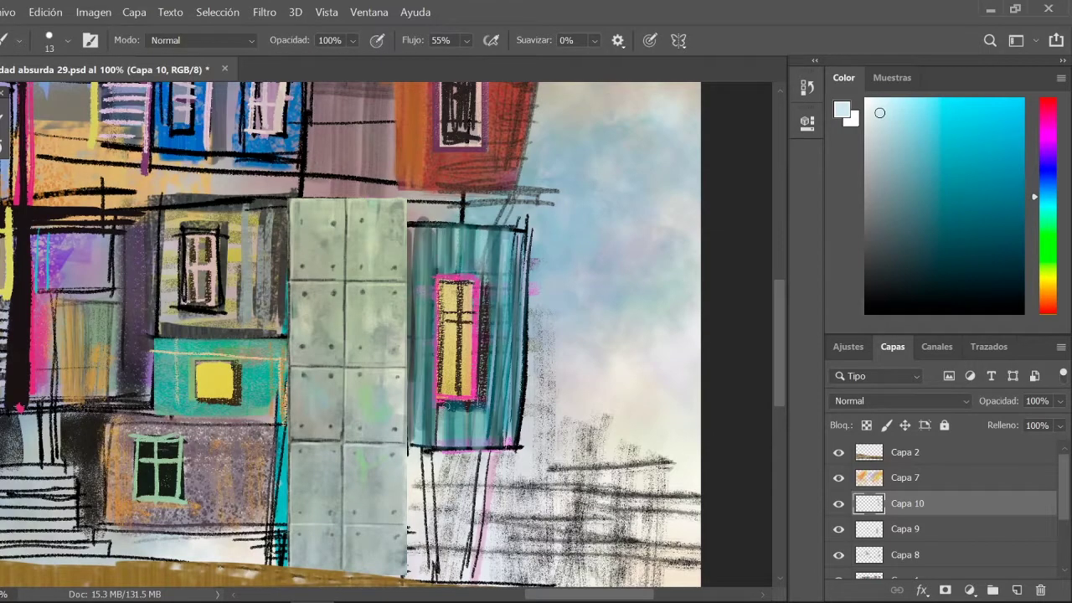
pyautogui.moveTo(495, 343); pyautogui.dragTo(502, 415)
# Paint a dark teal streak and light blue streaks along the block's edges.
pyautogui.click(49, 40)
pyautogui.keyDown('alt'); pyautogui.click(489, 301); pyautogui.keyUp('alt')
pyautogui.moveTo(507, 235); pyautogui.dragTo(507, 443)
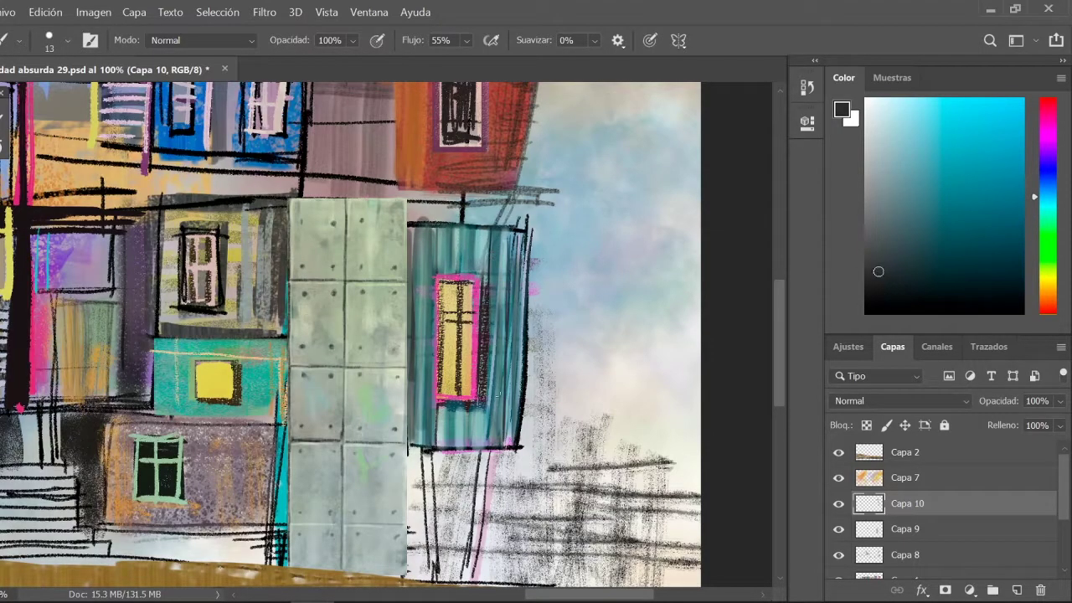
pyautogui.moveTo(425, 235)
pyautogui.mouseDown()
pyautogui.moveTo(425, 444)
pyautogui.moveTo(465, 268)
pyautogui.moveTo(424, 448)
pyautogui.mouseUp()
pyautogui.click(884, 129)
pyautogui.moveTo(474, 411); pyautogui.dragTo(457, 443)
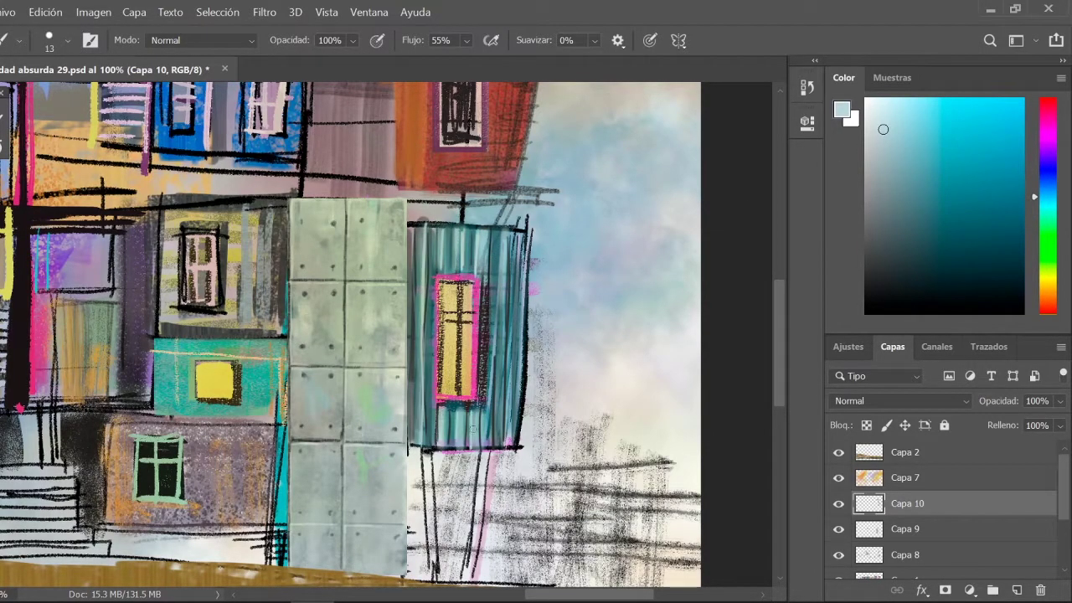
pyautogui.moveTo(504, 276); pyautogui.dragTo(502, 452)
pyautogui.moveTo(511, 239); pyautogui.dragTo(512, 441)
pyautogui.moveTo(526, 442); pyautogui.dragTo(530, 248)
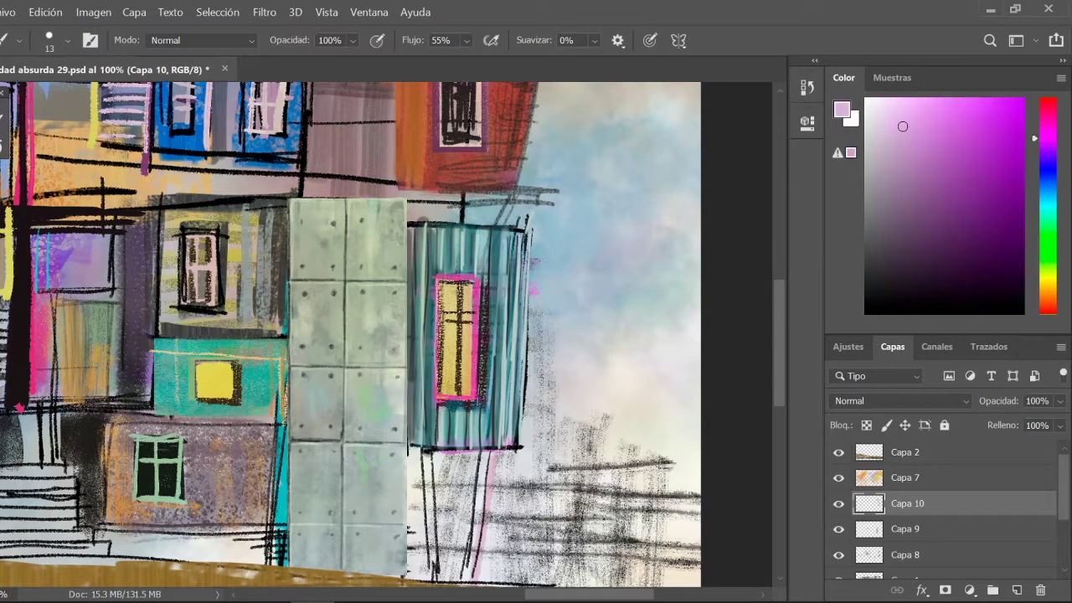
pyautogui.hotkey('ctrl', '-')
pyautogui.hotkey('ctrl', '-')
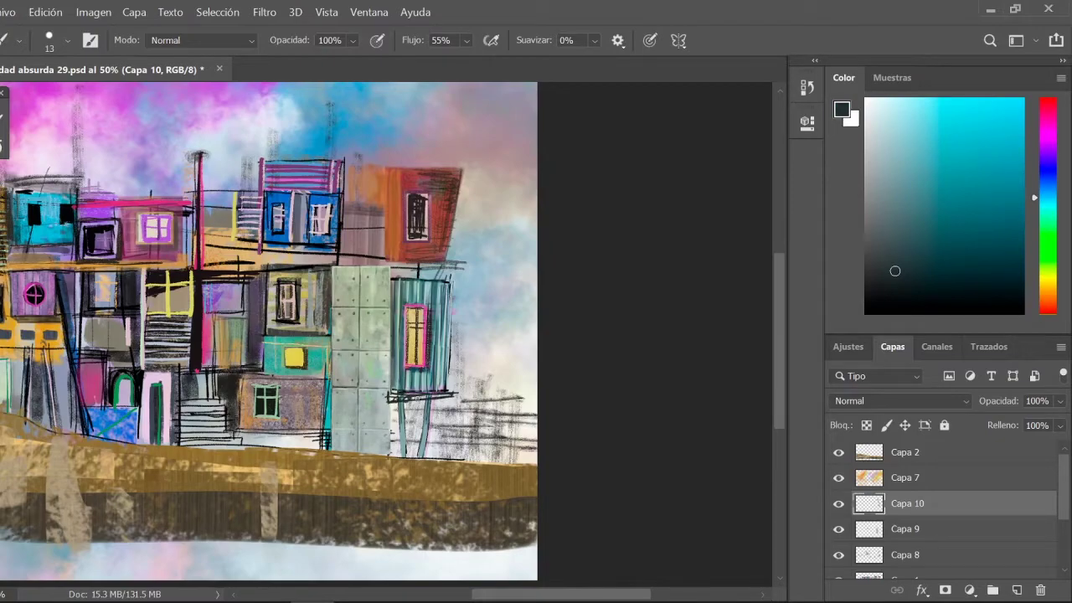
# Move Capa 10 below Capa 9 and merge its strokes down into Capa 1.
pyautogui.keyDown('alt'); pyautogui.click(425, 395); pyautogui.keyUp('alt')
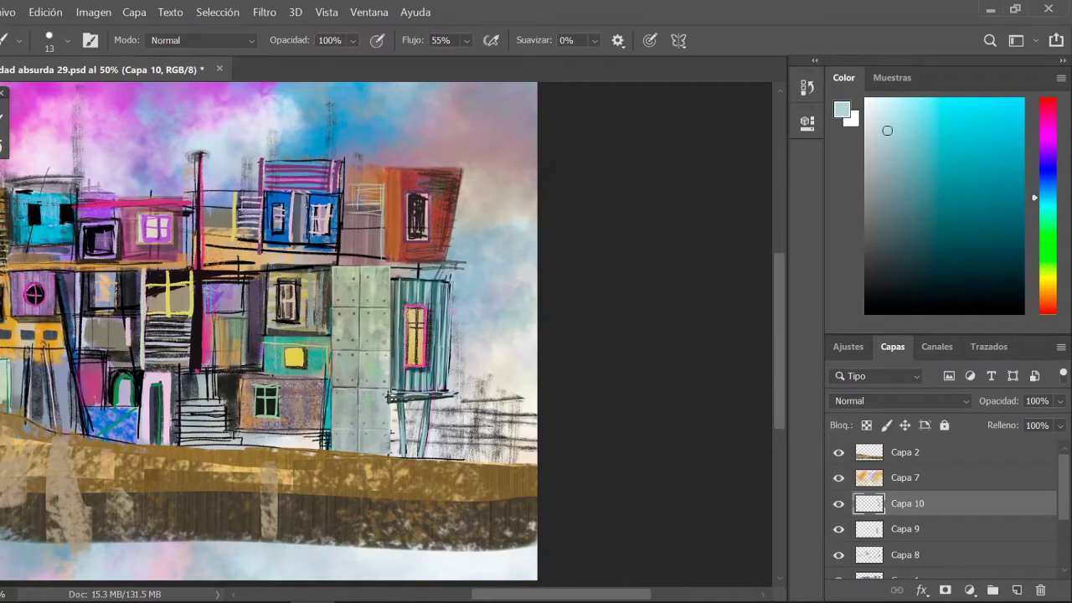
pyautogui.hotkey('ctrl', '-')
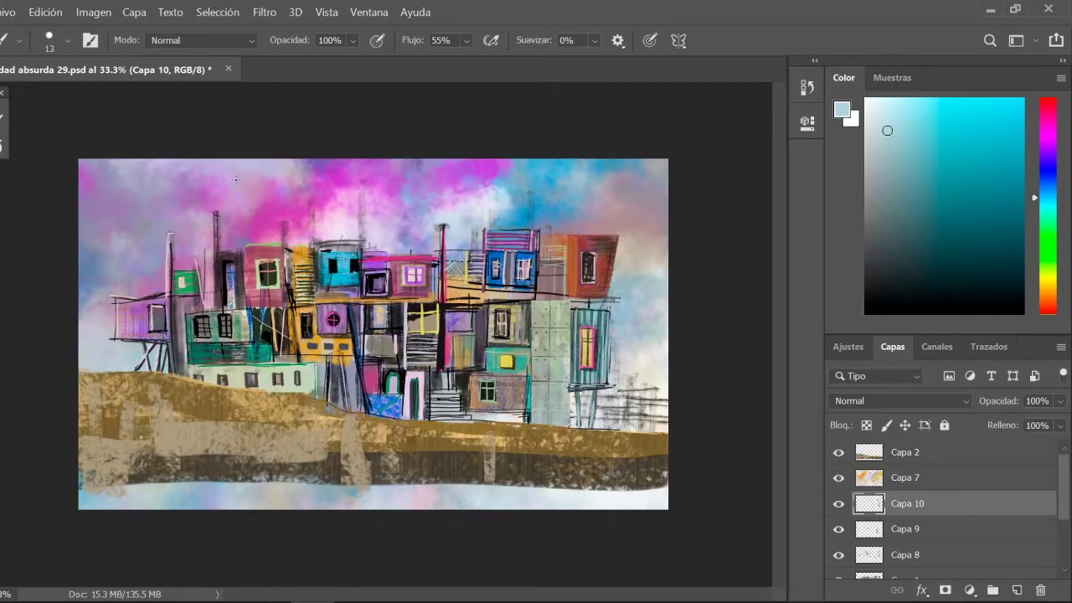
pyautogui.hotkey('ctrl', '-')
pyautogui.hotkey('ctrl', '+')
pyautogui.hotkey('ctrl', '+')
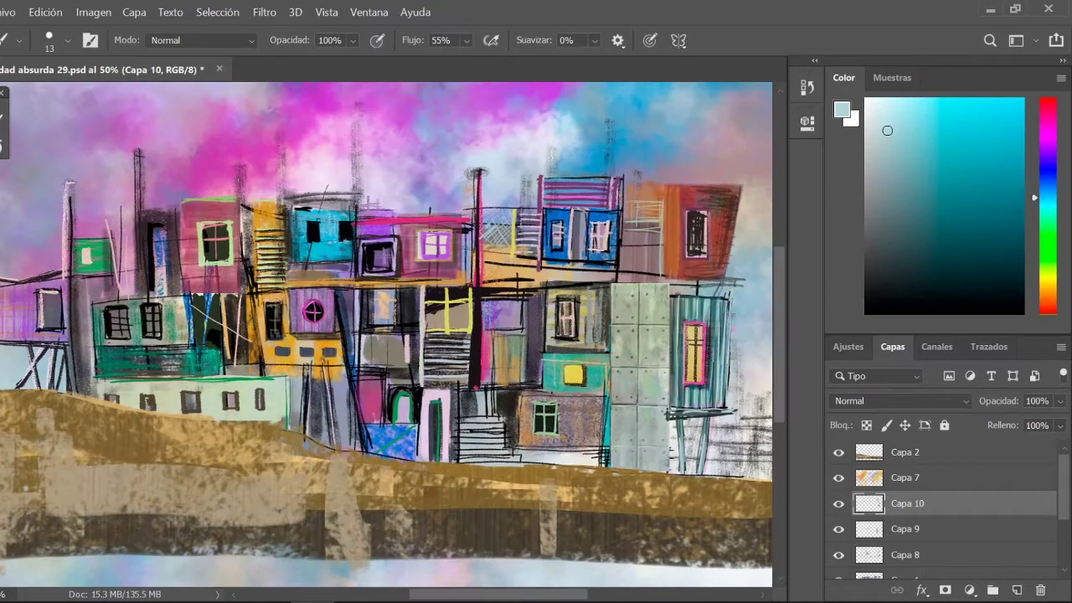
pyautogui.hotkey('ctrl', '+')
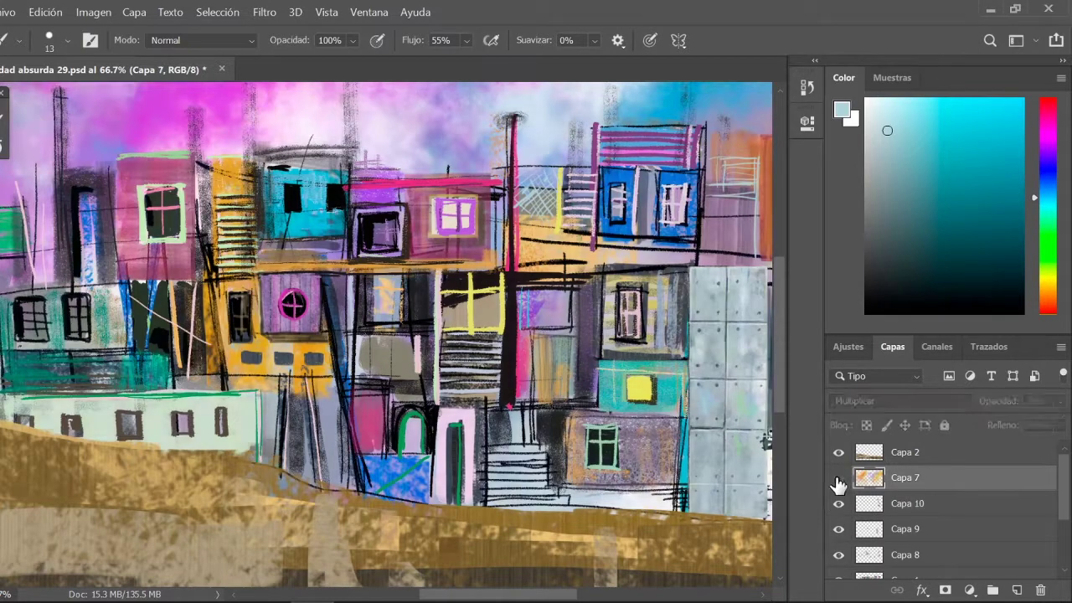
pyautogui.moveTo(928, 505); pyautogui.dragTo(926, 536)
pyautogui.hotkey('ctrl', 'e')
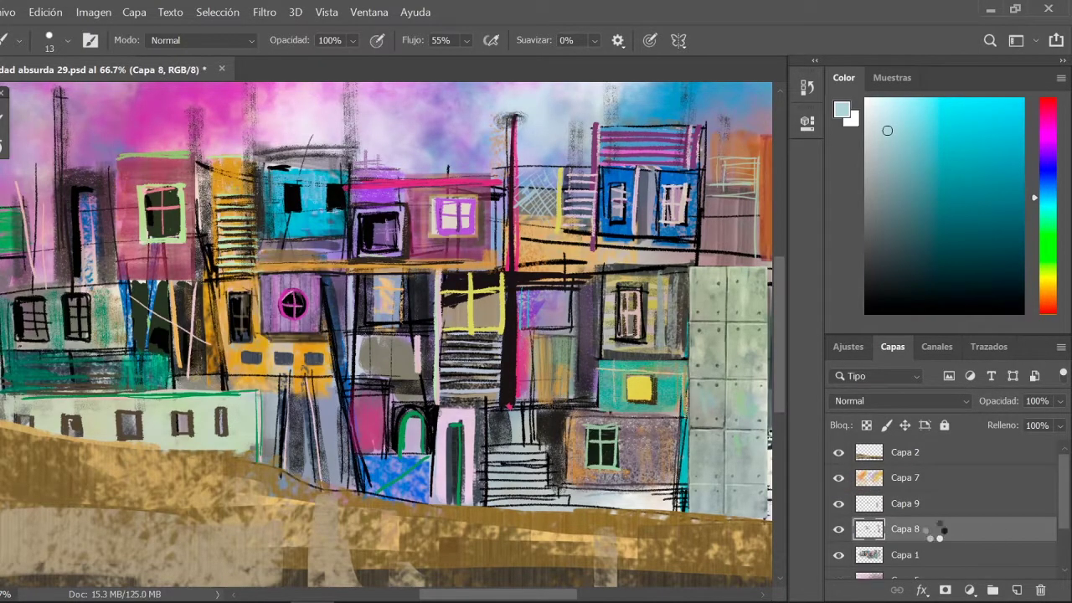
pyautogui.hotkey('ctrl', 'e')
# With a textured charcoal brush, darken the house bases and line the left building green.
pyautogui.rightClick(252, 341)
pyautogui.doubleClick(42, 509)
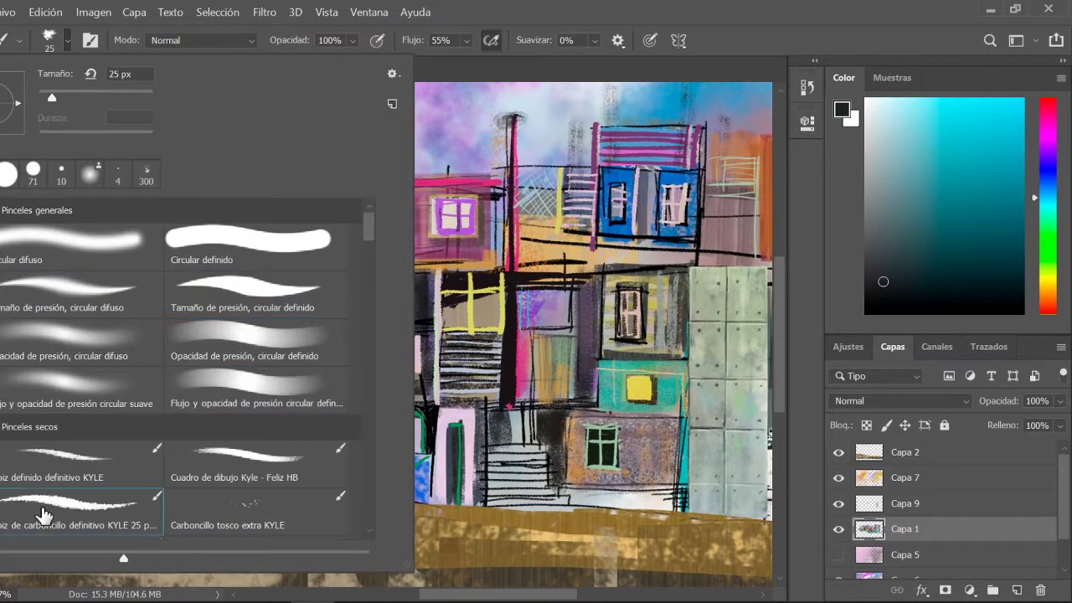
pyautogui.moveTo(296, 457); pyautogui.dragTo(275, 446)
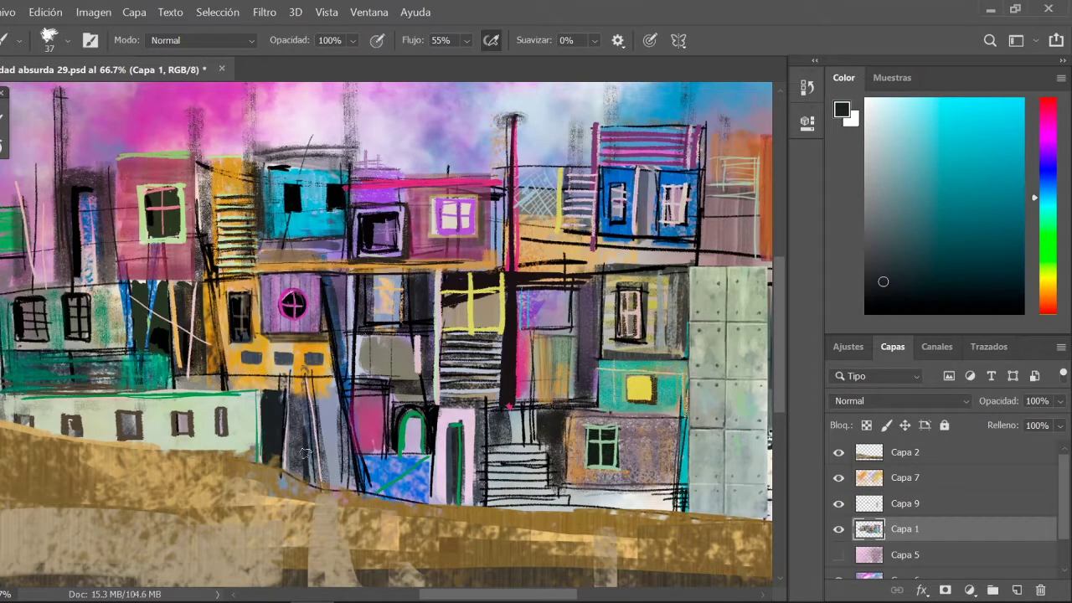
pyautogui.moveTo(109, 352); pyautogui.dragTo(79, 390)
pyautogui.keyDown('alt'); pyautogui.click(69, 356); pyautogui.keyUp('alt')
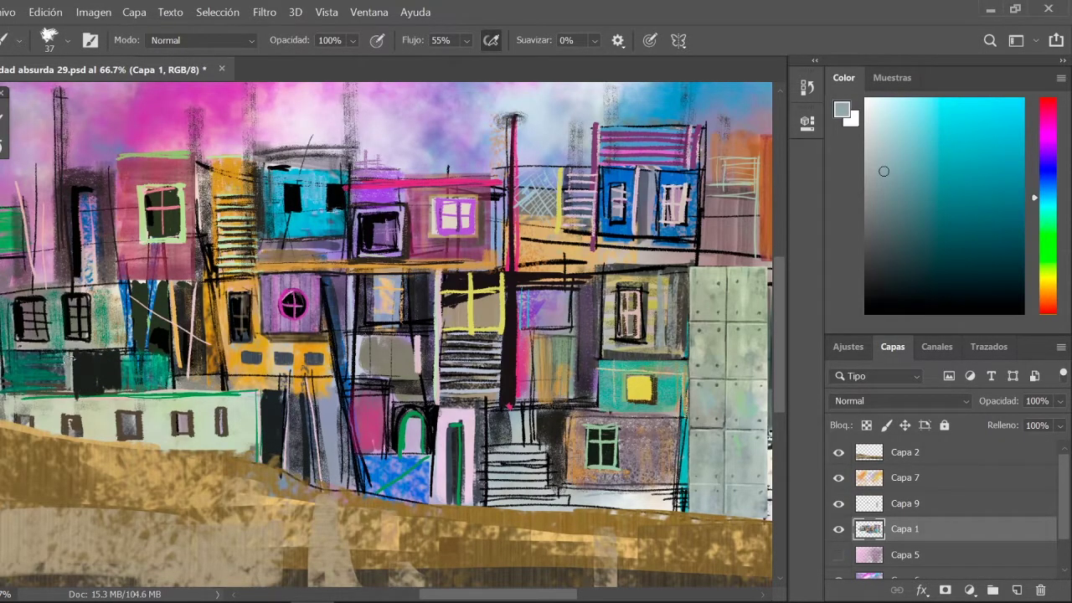
pyautogui.keyDown('alt'); pyautogui.click(13, 293); pyautogui.keyUp('alt')
pyautogui.moveTo(4, 289); pyautogui.dragTo(113, 287)
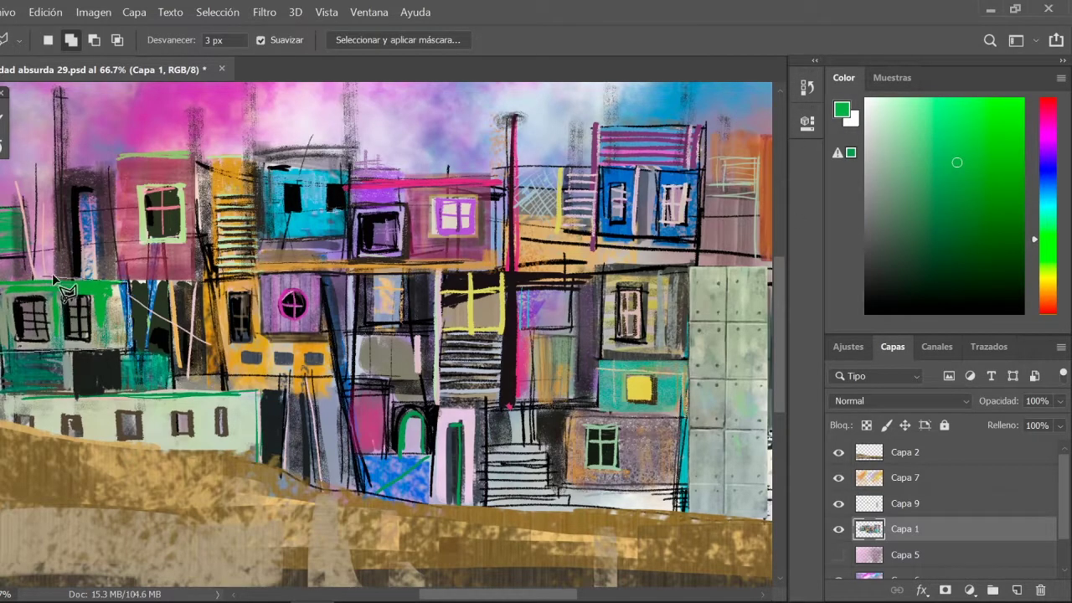
# Fill the two-window building on the left with bright green.
pyautogui.hotkey('ctrl', '+')
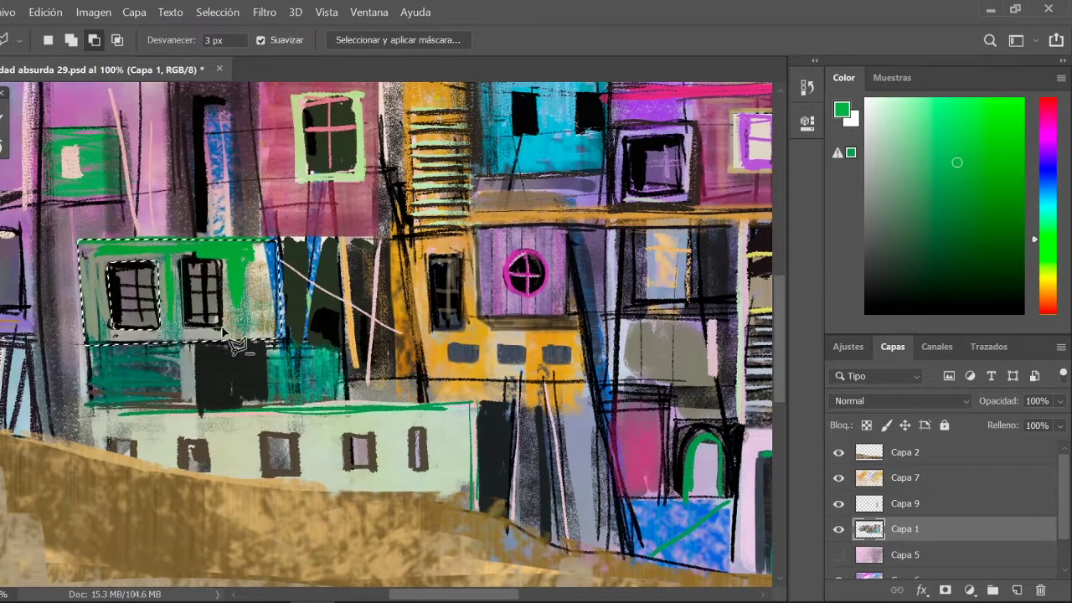
pyautogui.press('b')
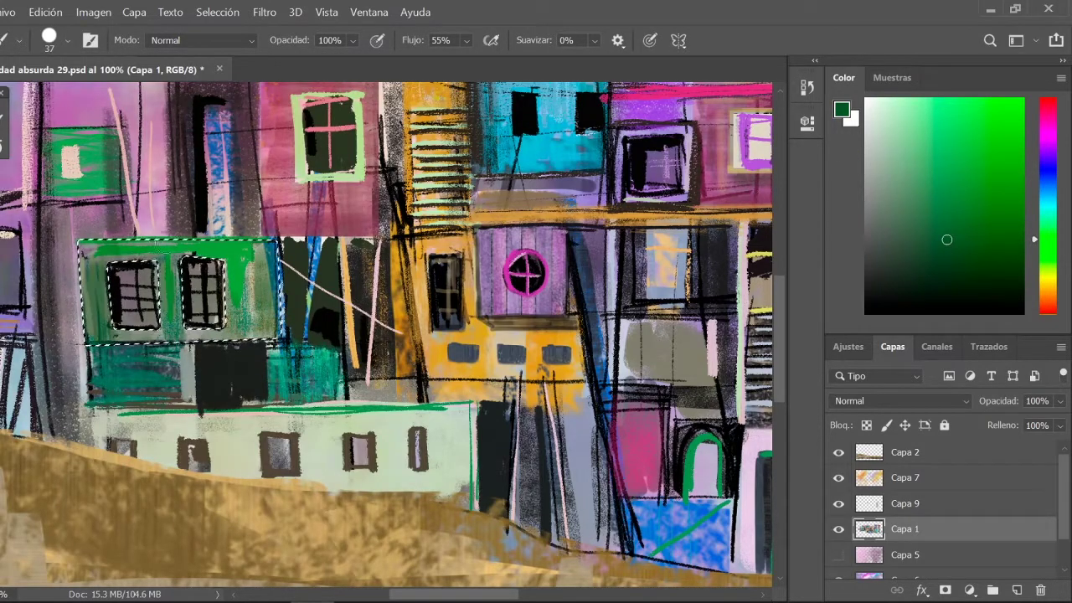
pyautogui.moveTo(251, 247); pyautogui.dragTo(143, 318)
pyautogui.moveTo(947, 239); pyautogui.dragTo(940, 117)
pyautogui.moveTo(84, 243); pyautogui.dragTo(209, 318)
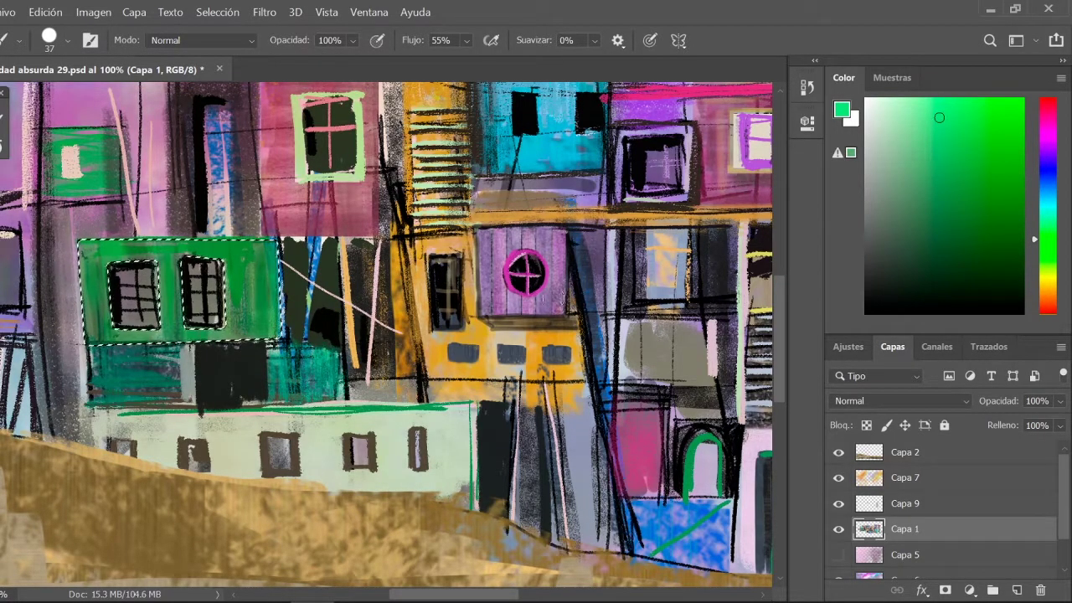
pyautogui.hotkey('ctrl', '-')
pyautogui.hotkey('ctrl', '-')
pyautogui.hotkey('ctrl', '-')
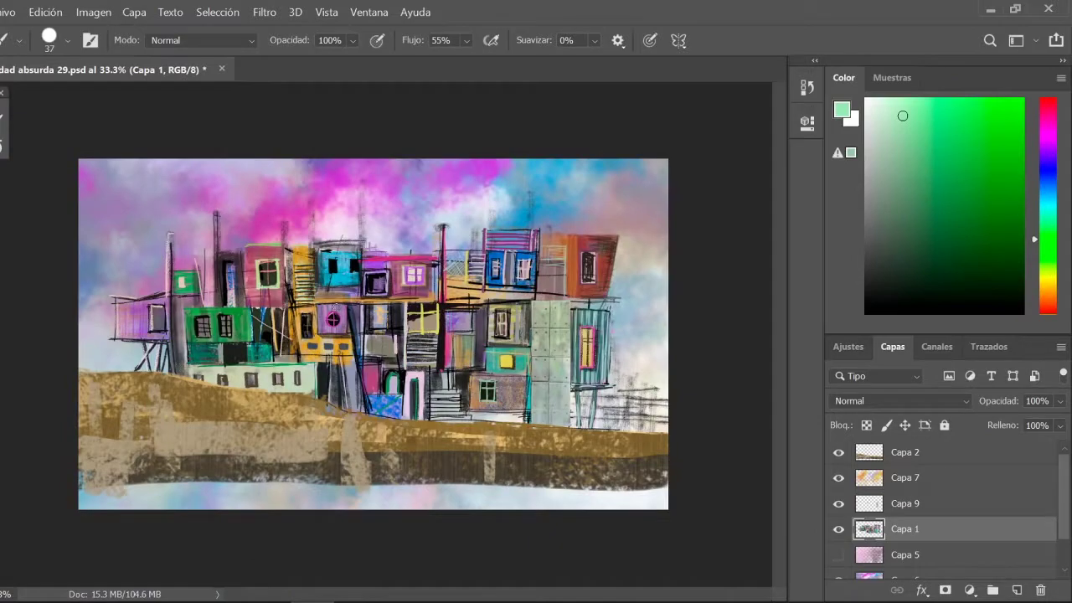
# Select a large soft brush for painting the windows.
pyautogui.scroll(2, 206, 335)
pyautogui.scroll(1, 206, 335)
pyautogui.press('l')
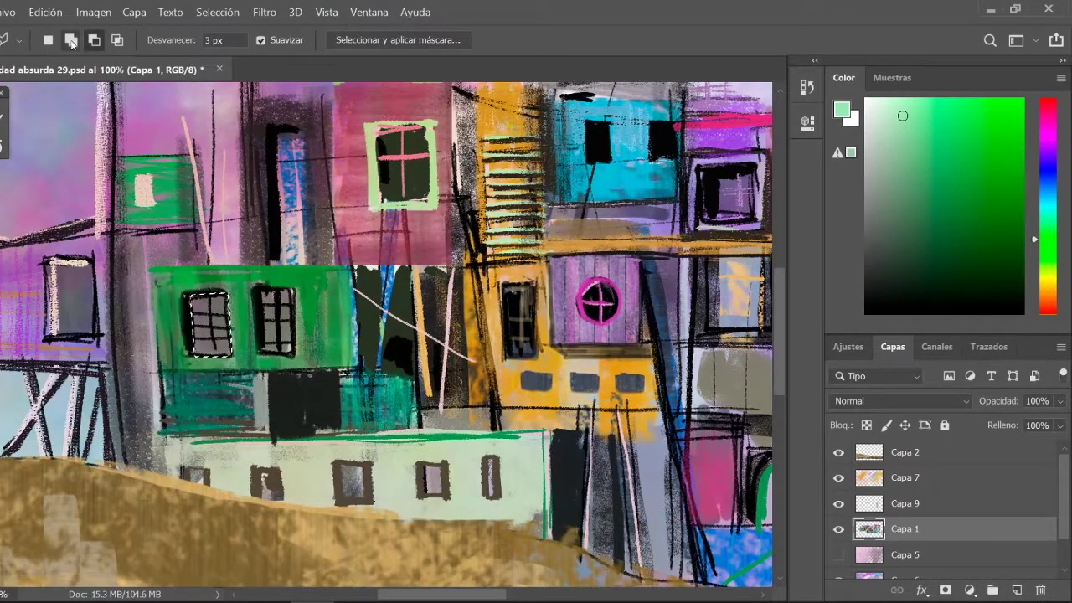
pyautogui.press('b')
pyautogui.click(67, 40)
pyautogui.scroll(-5, 251, 376)
pyautogui.scroll(-5, 337, 379)
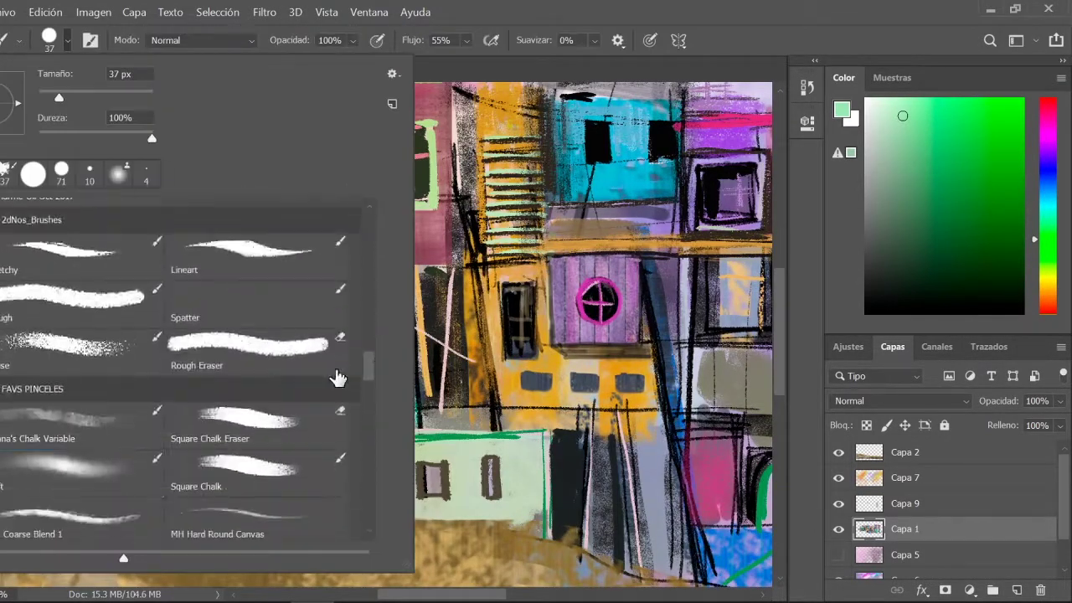
pyautogui.doubleClick(337, 378)
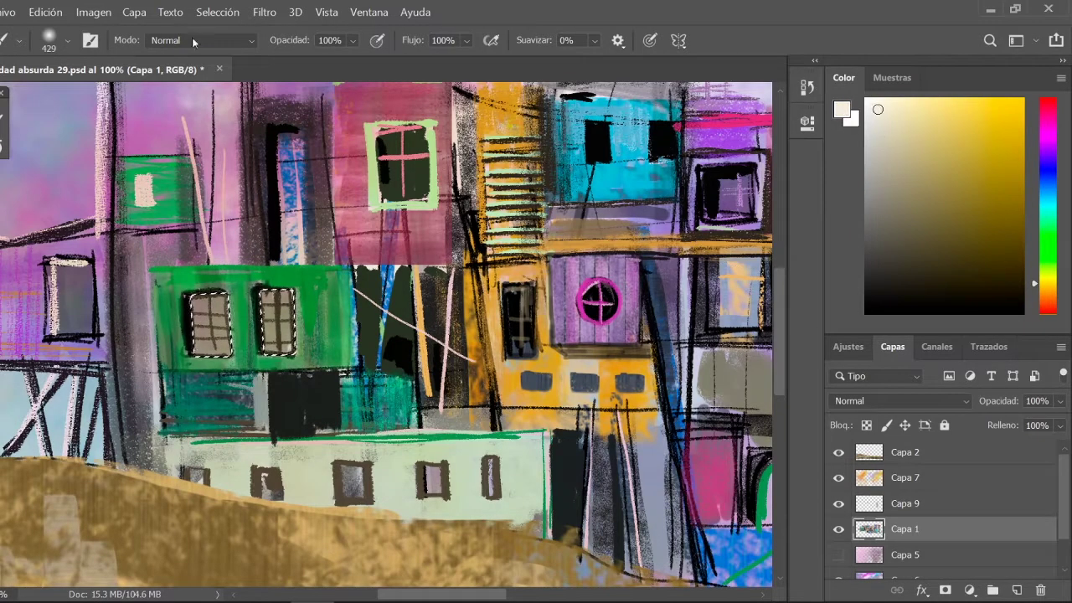
# Paint warm cream over the green building's two windows.
pyautogui.hotkey('shift', 'alt', 'o')
pyautogui.moveTo(201, 335); pyautogui.dragTo(276, 326)
pyautogui.scroll(-3, 444, 568)
pyautogui.scroll(2, 374, 334)
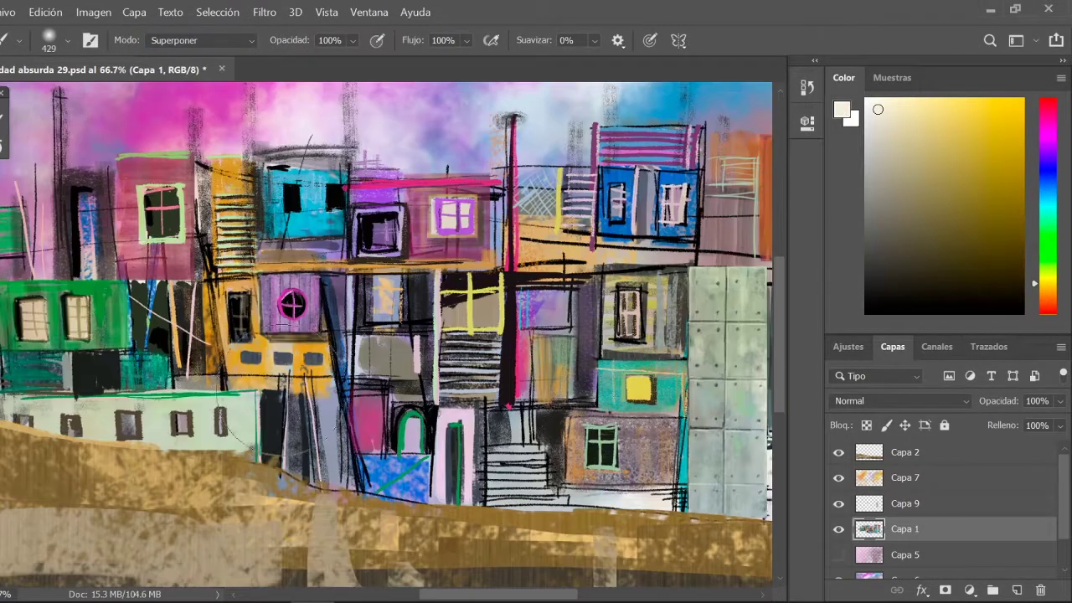
pyautogui.click(67, 41)
pyautogui.doubleClick(276, 389)
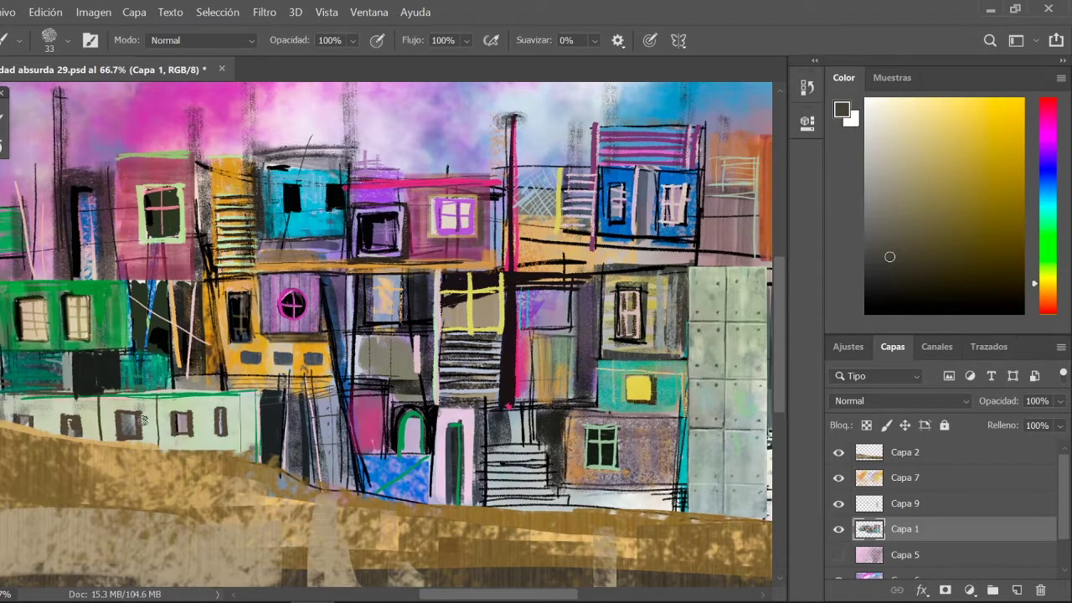
# Review recent Pincel states in History and add a light vertical stroke by the green building.
pyautogui.click(807, 87)
pyautogui.click(677, 279)
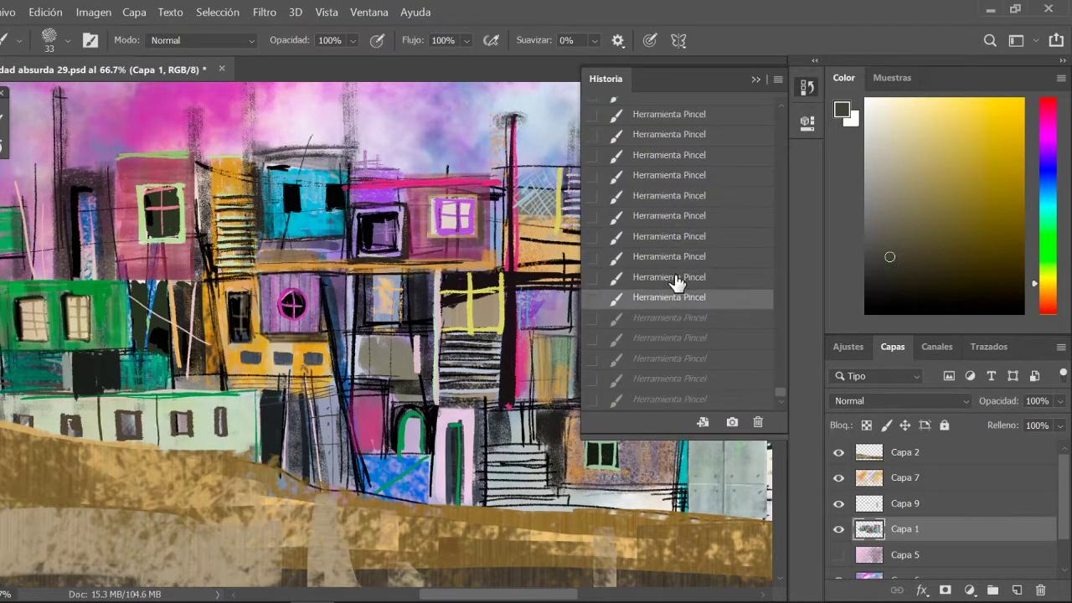
pyautogui.click(636, 257)
pyautogui.click(670, 398)
pyautogui.moveTo(129, 393); pyautogui.dragTo(136, 350)
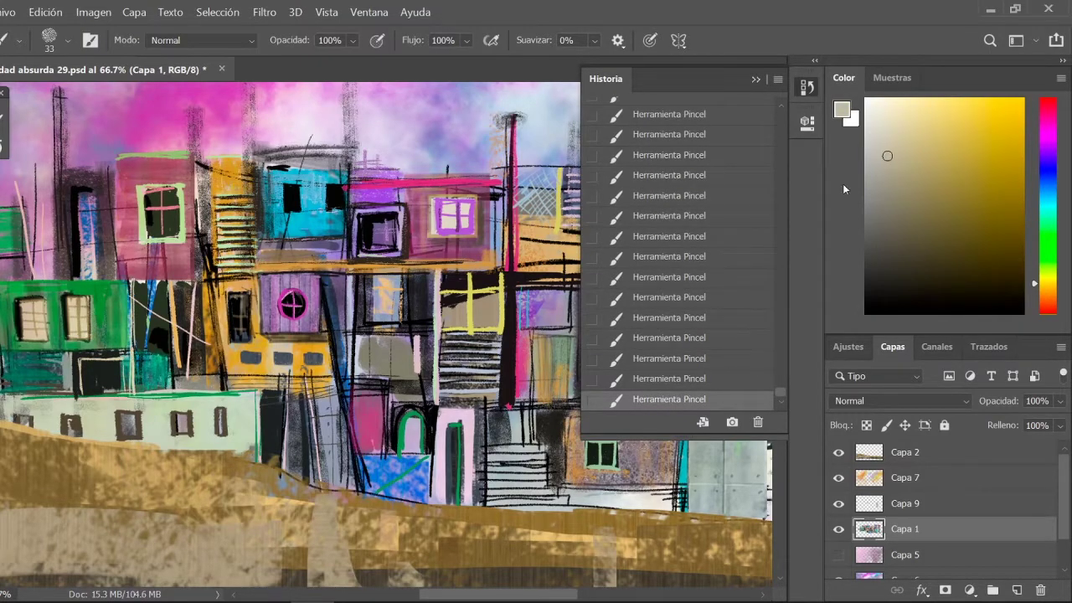
pyautogui.click(675, 175)
pyautogui.click(670, 398)
# Paint cream and bright pink horizontal stripes on the dark wall beside the green building.
pyautogui.click(886, 119)
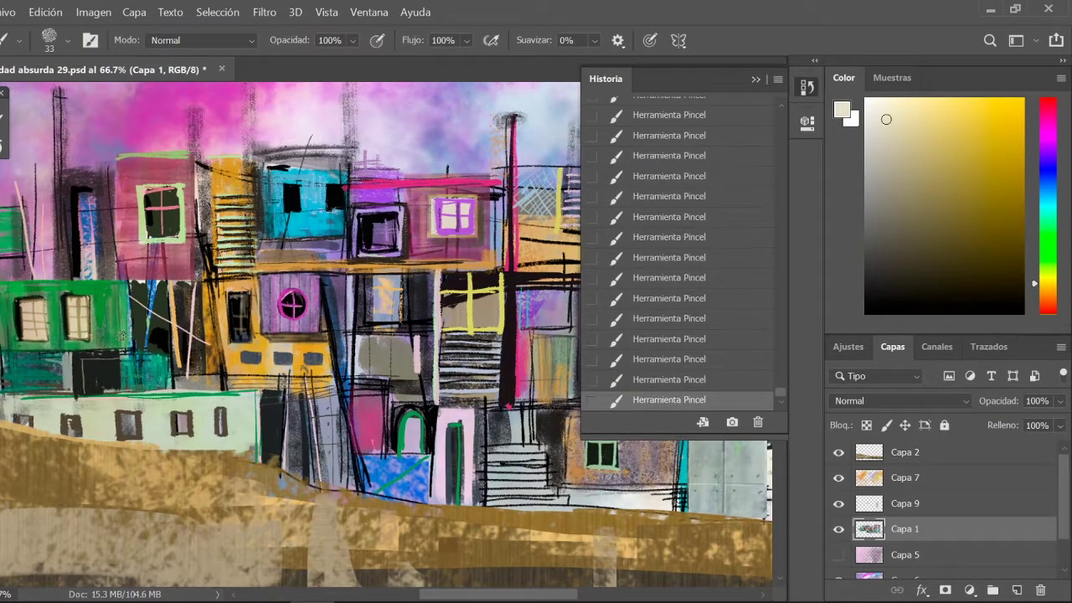
pyautogui.moveTo(204, 349); pyautogui.dragTo(153, 351)
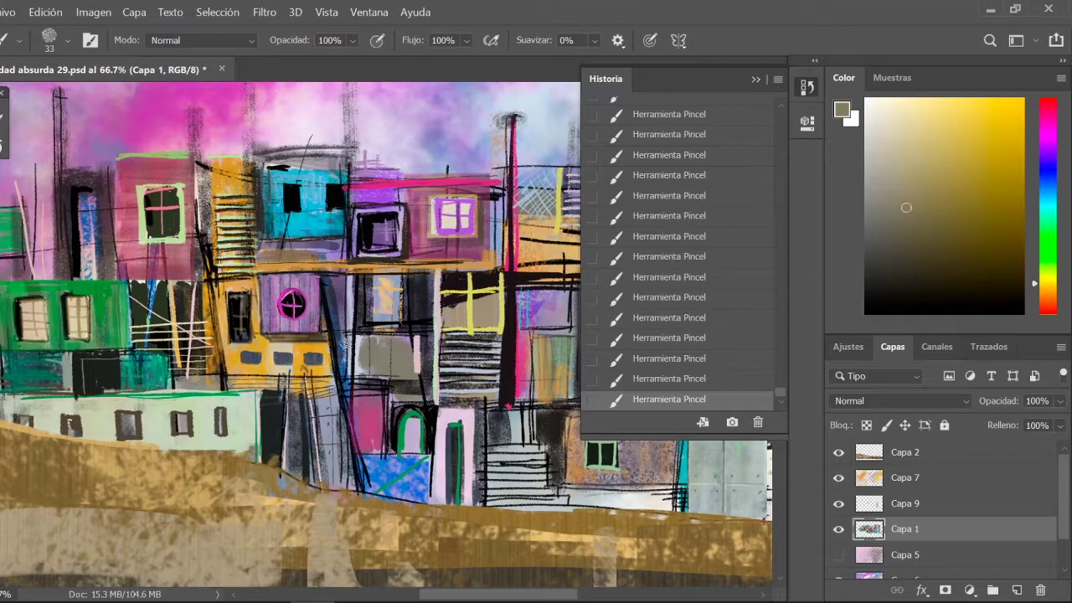
pyautogui.click(1047, 121)
pyautogui.click(967, 115)
pyautogui.moveTo(132, 323); pyautogui.dragTo(191, 342)
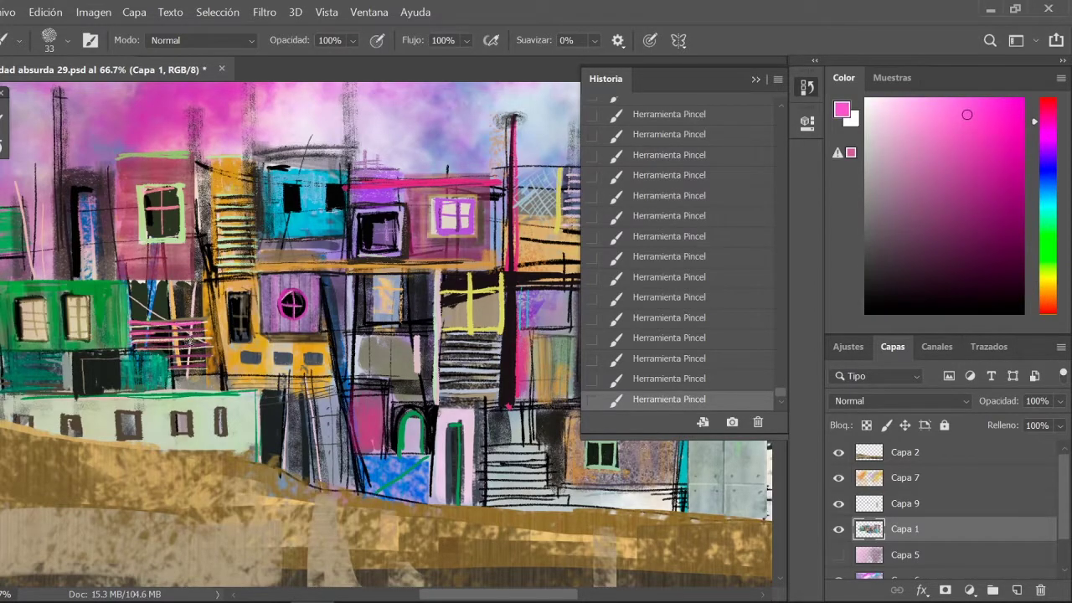
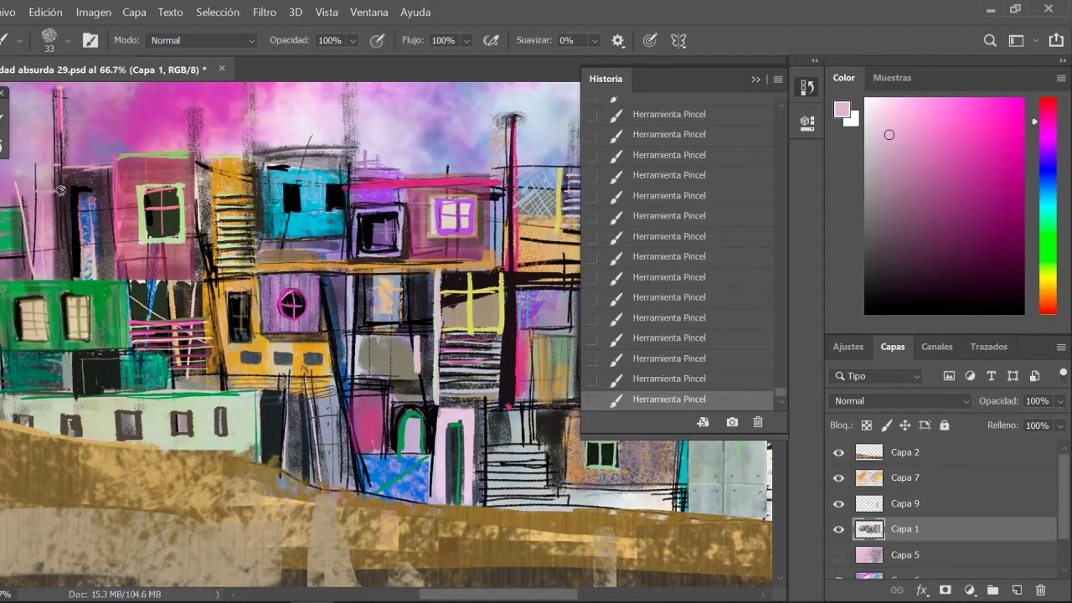
# Zoom out to the whole painting, nudge the ground layer down, and add a new empty layer.
pyautogui.click(753, 80)
pyautogui.hotkey('ctrl', '-')
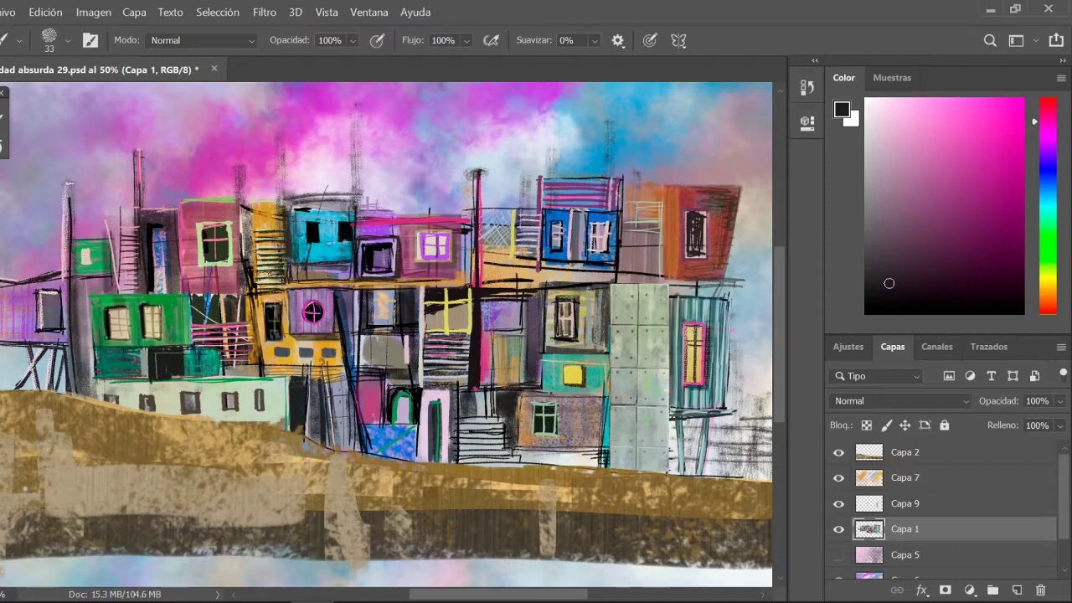
pyautogui.press('v')
pyautogui.hotkey('ctrl', '0')
pyautogui.moveTo(355, 447); pyautogui.dragTo(363, 469)
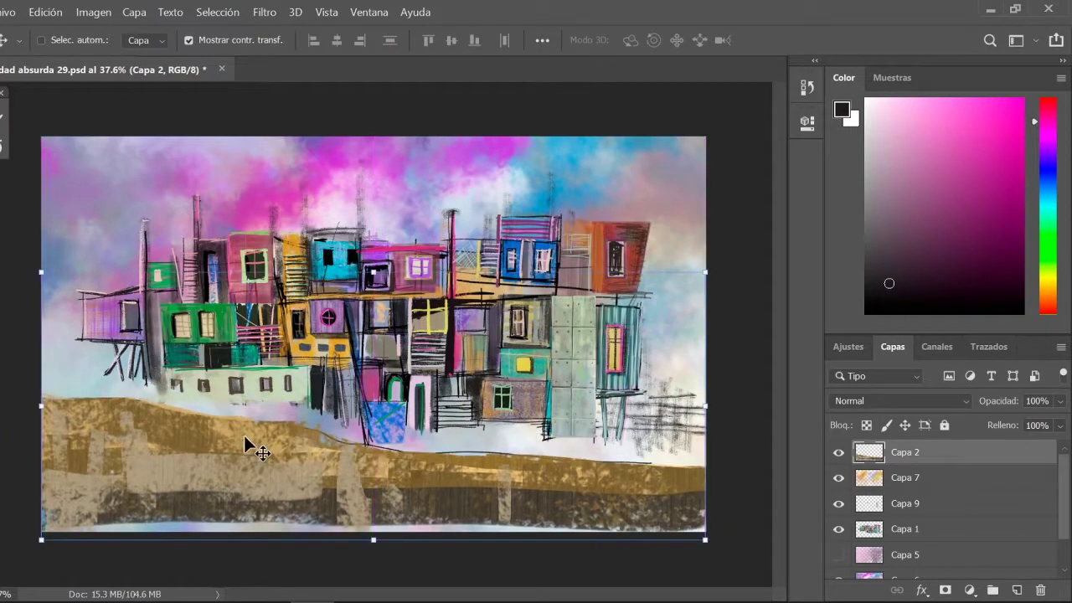
pyautogui.hotkey('ctrl', 'shift', 'alt', 'n')
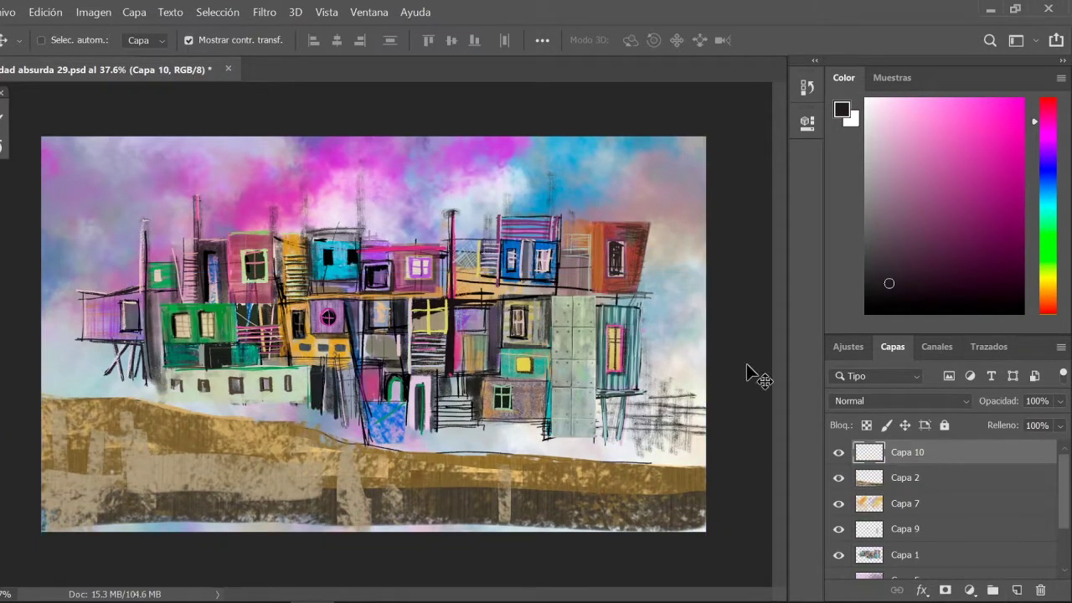
pyautogui.press('b')
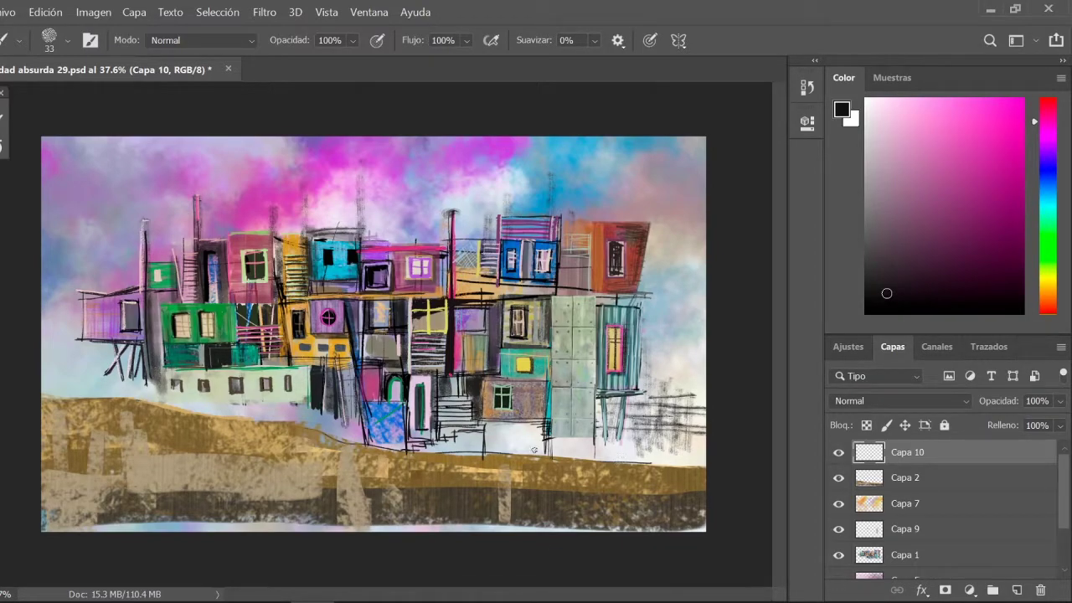
# Copy the grey panel onto its own layer and move the copy below the building.
pyautogui.press('m')
pyautogui.click(905, 529)
pyautogui.moveTo(550, 294); pyautogui.dragTo(596, 387)
pyautogui.hotkey('ctrl', 'j')
pyautogui.press('v')
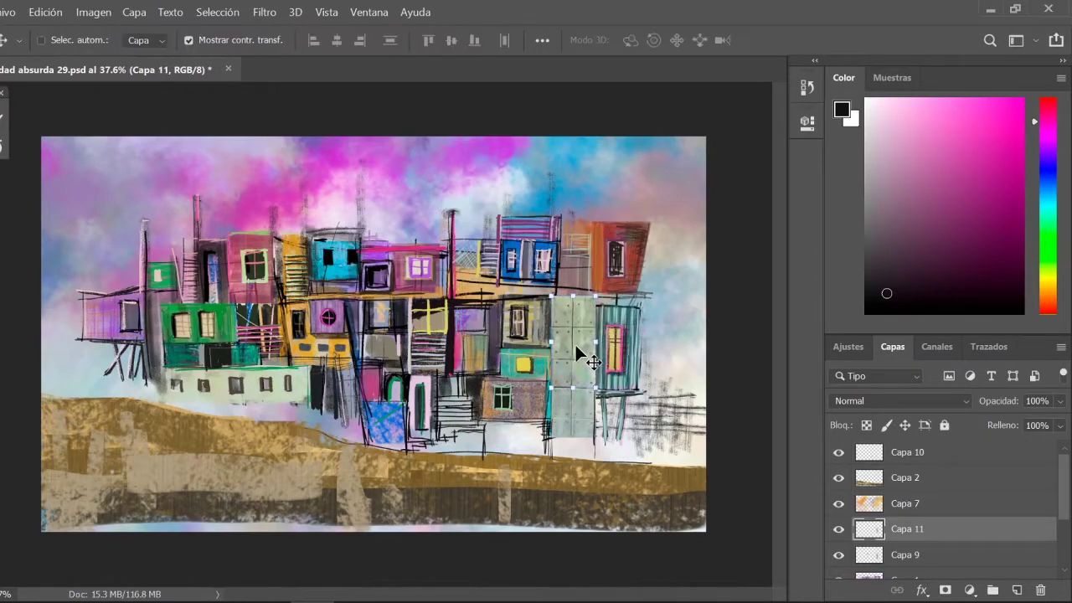
pyautogui.moveTo(575, 346)
pyautogui.mouseDown()
pyautogui.moveTo(575, 415)
pyautogui.moveTo(489, 476)
pyautogui.mouseUp()
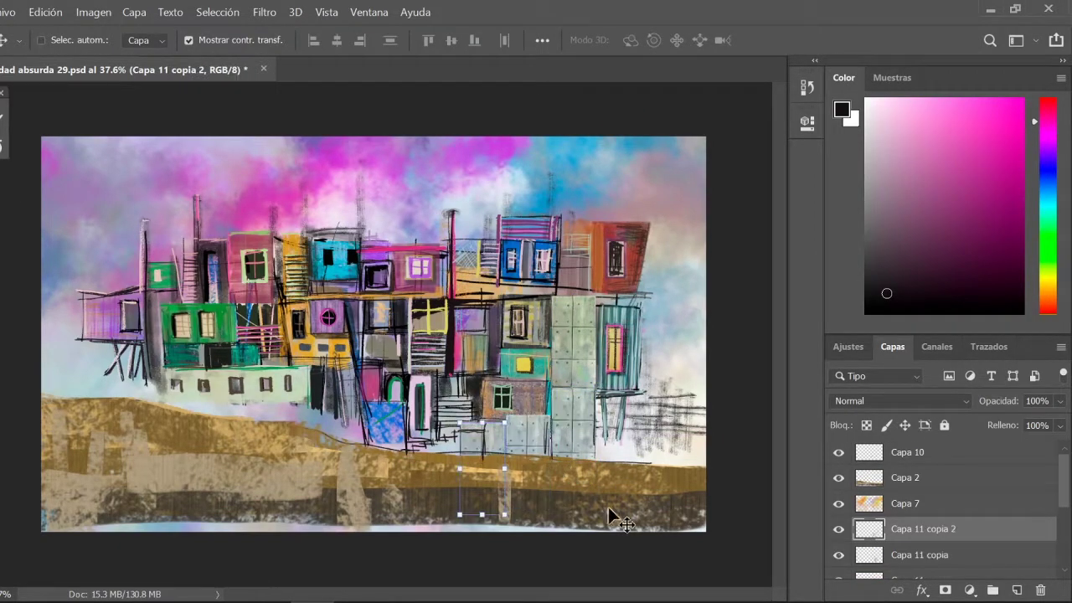
# Select sketch layer Capa 10 with the Brush and browse the brush presets.
pyautogui.click(940, 463)
pyautogui.press('b')
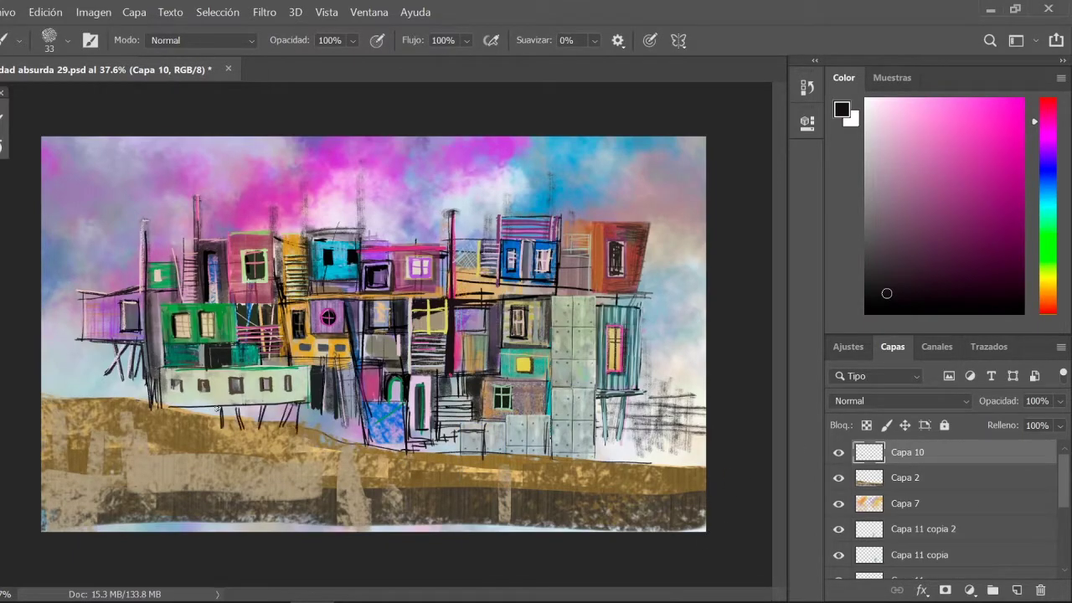
pyautogui.click(807, 87)
pyautogui.click(50, 39)
pyautogui.scroll(-1, 337, 418)
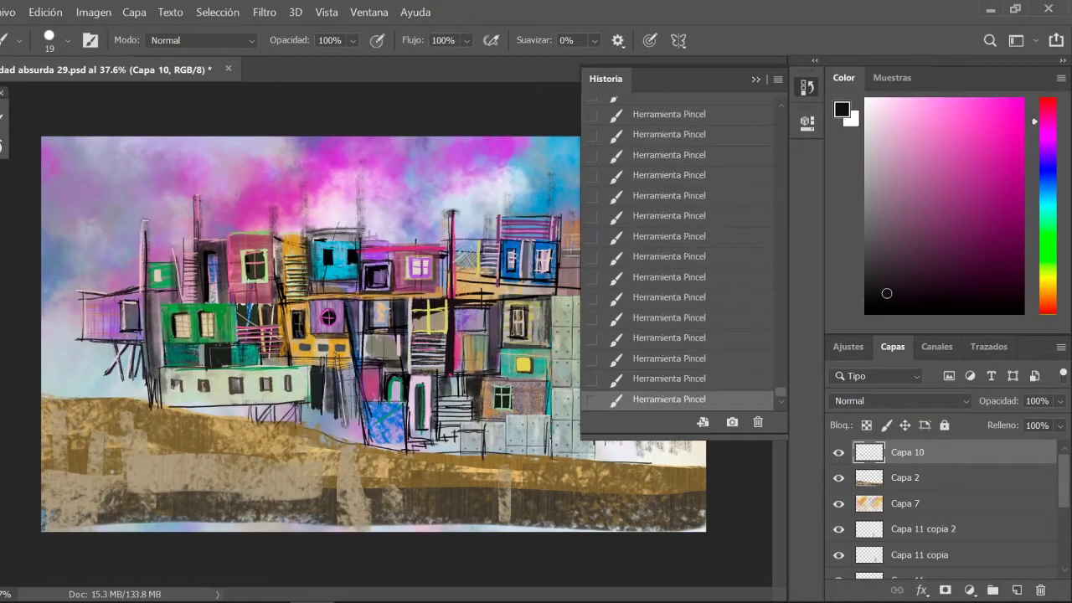
# Paint broad yellow strokes across the ground on layer Capa 2.
pyautogui.click(50, 39)
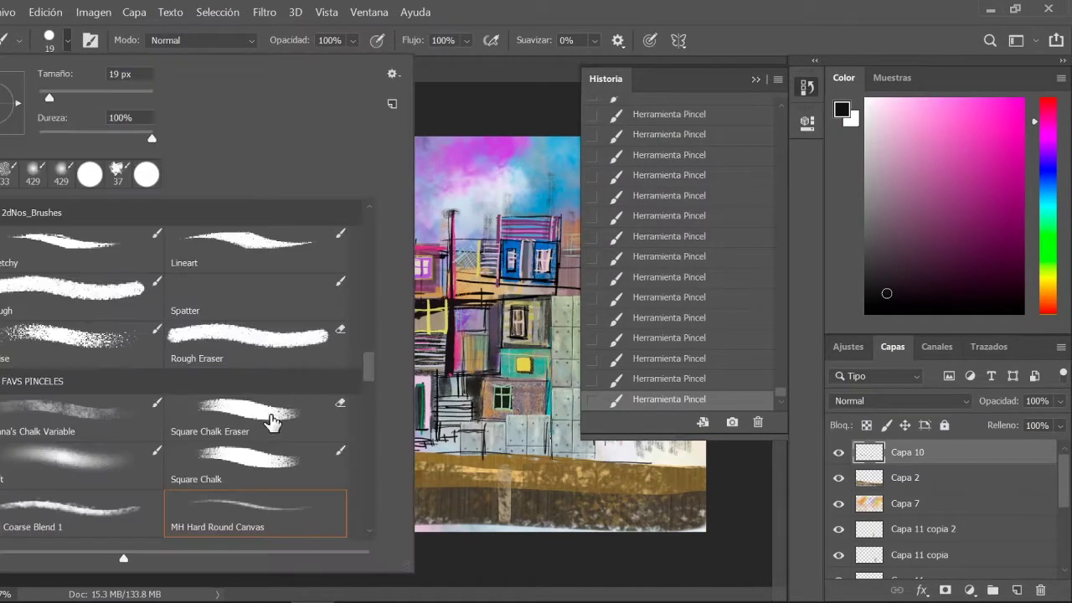
pyautogui.scroll(5, 268, 415)
pyautogui.press('Escape')
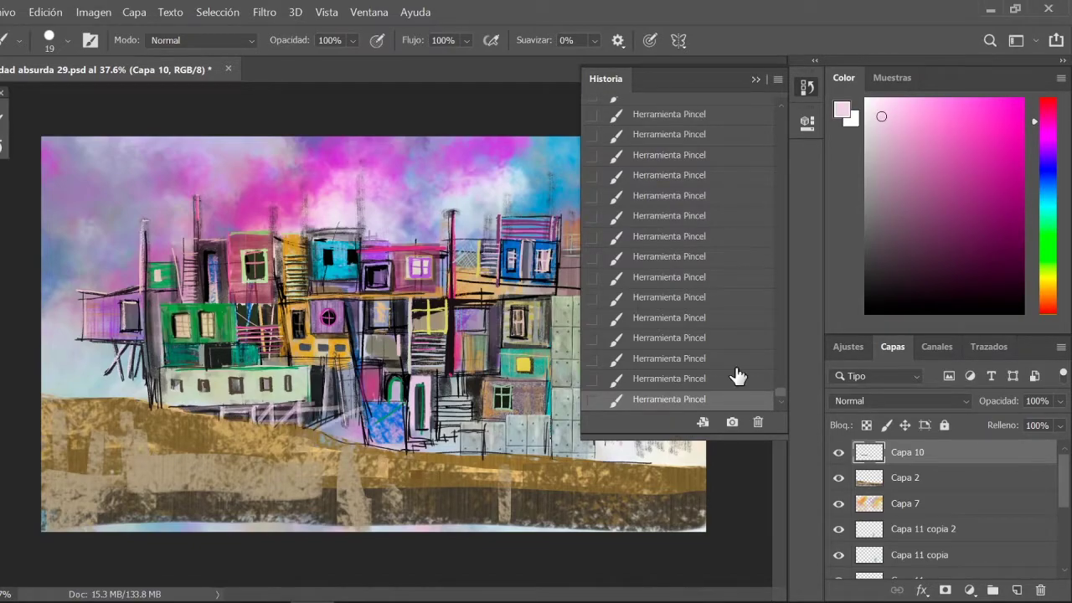
pyautogui.keyDown('alt'); pyautogui.click(385, 434); pyautogui.keyUp('alt')
pyautogui.click(905, 477)
pyautogui.click(68, 39)
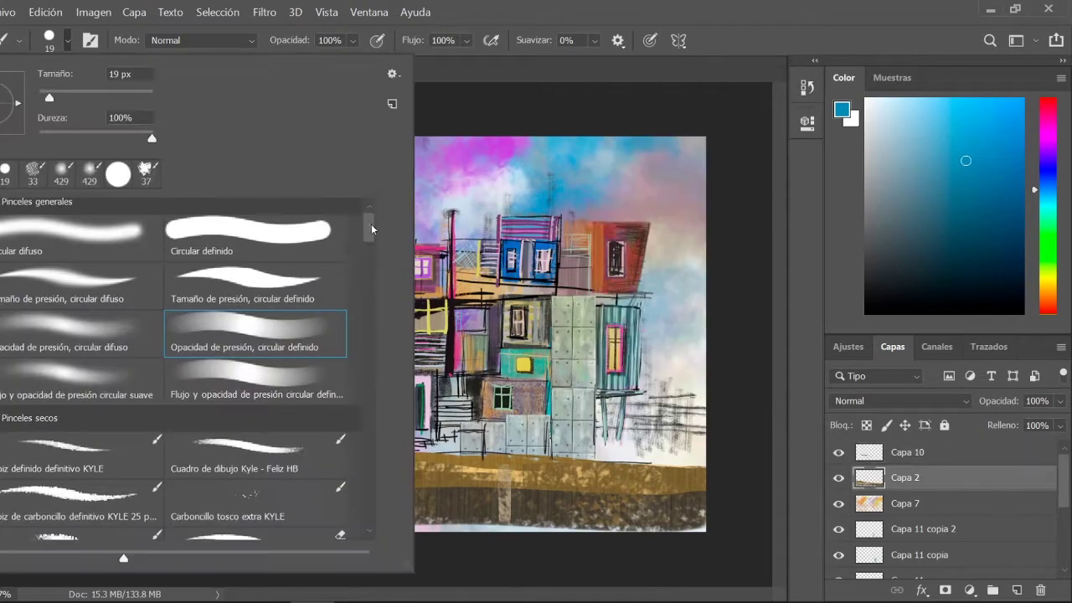
pyautogui.click(906, 121)
pyautogui.press('Return')
pyautogui.moveTo(687, 502); pyautogui.dragTo(164, 542)
pyautogui.moveTo(50, 419); pyautogui.dragTo(218, 428)
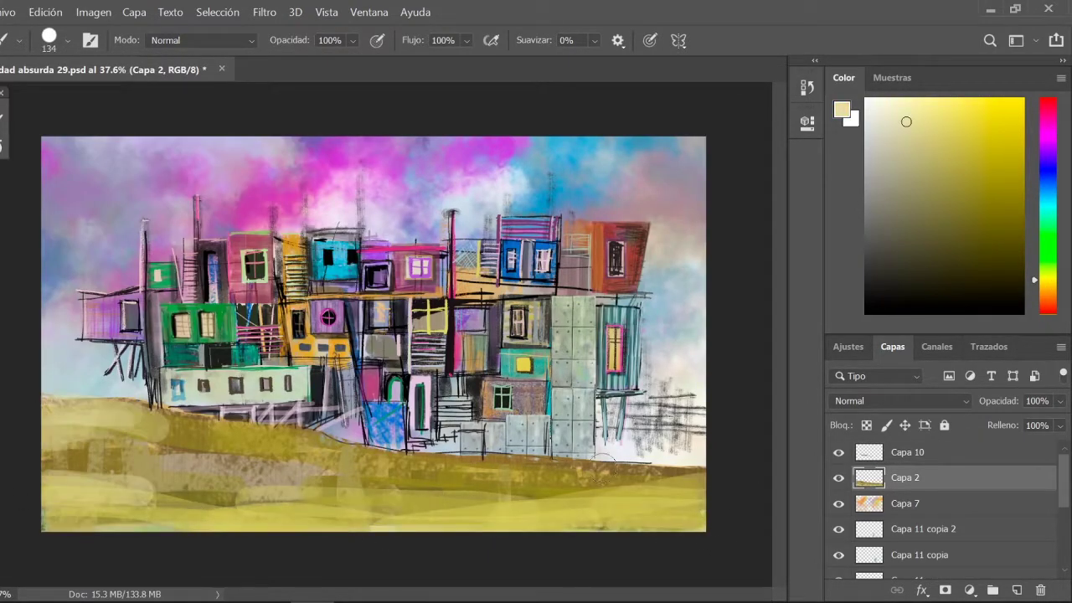
pyautogui.moveTo(50, 495)
pyautogui.mouseDown()
pyautogui.moveTo(704, 486)
pyautogui.moveTo(530, 505)
pyautogui.mouseUp()
# Paint orange strokes along the ground.
pyautogui.keyDown('alt'); pyautogui.click(393, 444); pyautogui.keyUp('alt')
pyautogui.click(997, 134)
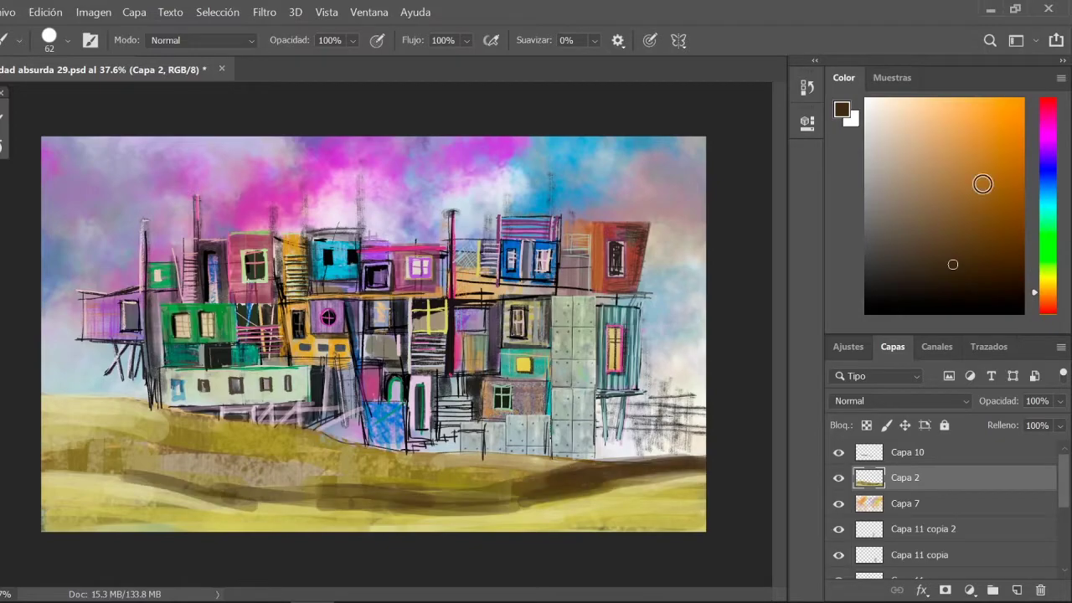
pyautogui.moveTo(703, 469)
pyautogui.mouseDown()
pyautogui.moveTo(50, 502)
pyautogui.moveTo(241, 527)
pyautogui.mouseUp()
pyautogui.rightClick(226, 524)
pyautogui.press('Escape')
# Paint dark brown and orange strokes across the ground with the 300 px textured brush.
pyautogui.rightClick(679, 500)
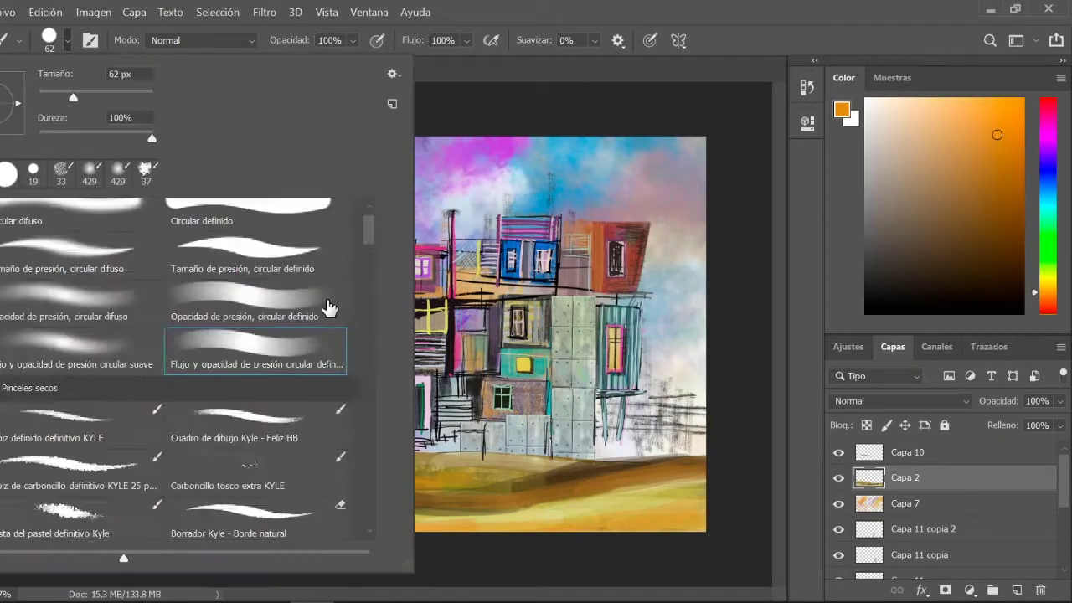
pyautogui.doubleClick(263, 355)
pyautogui.keyDown('alt'); pyautogui.click(569, 511); pyautogui.keyUp('alt')
pyautogui.rightClick(569, 511)
pyautogui.doubleClick(276, 279)
pyautogui.moveTo(661, 477)
pyautogui.mouseDown()
pyautogui.moveTo(695, 515)
pyautogui.moveTo(50, 511)
pyautogui.mouseUp()
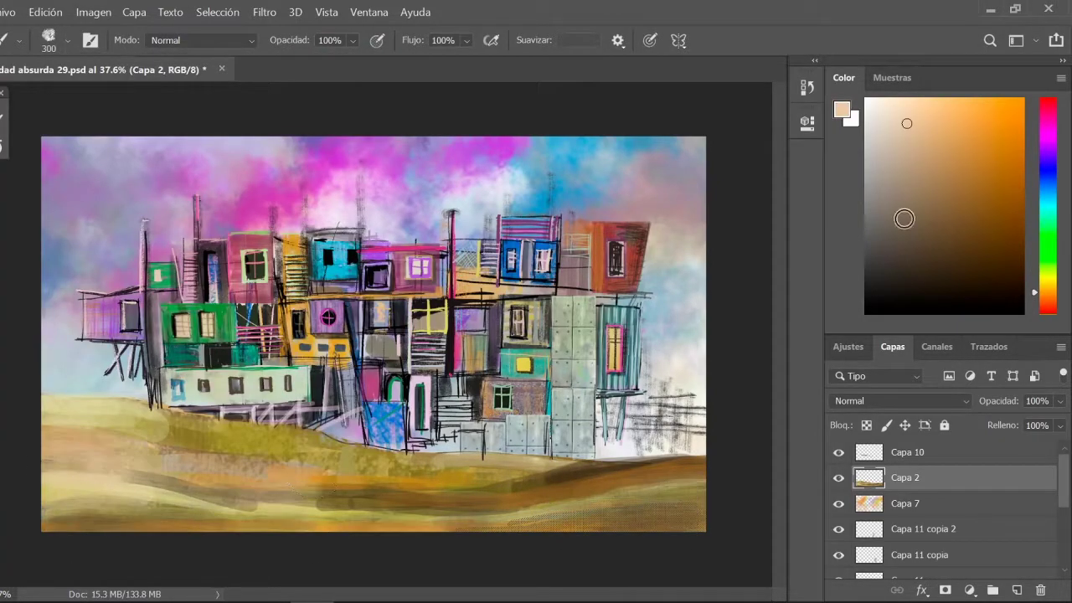
pyautogui.keyDown('alt'); pyautogui.click(126, 469); pyautogui.keyUp('alt')
pyautogui.moveTo(109, 469); pyautogui.dragTo(586, 477)
# With a 100 px round brush, paint pale peach and brown strokes on the lower ground.
pyautogui.keyDown('alt'); pyautogui.click(385, 486); pyautogui.keyUp('alt')
pyautogui.rightClick(546, 474)
pyautogui.click(546, 474)
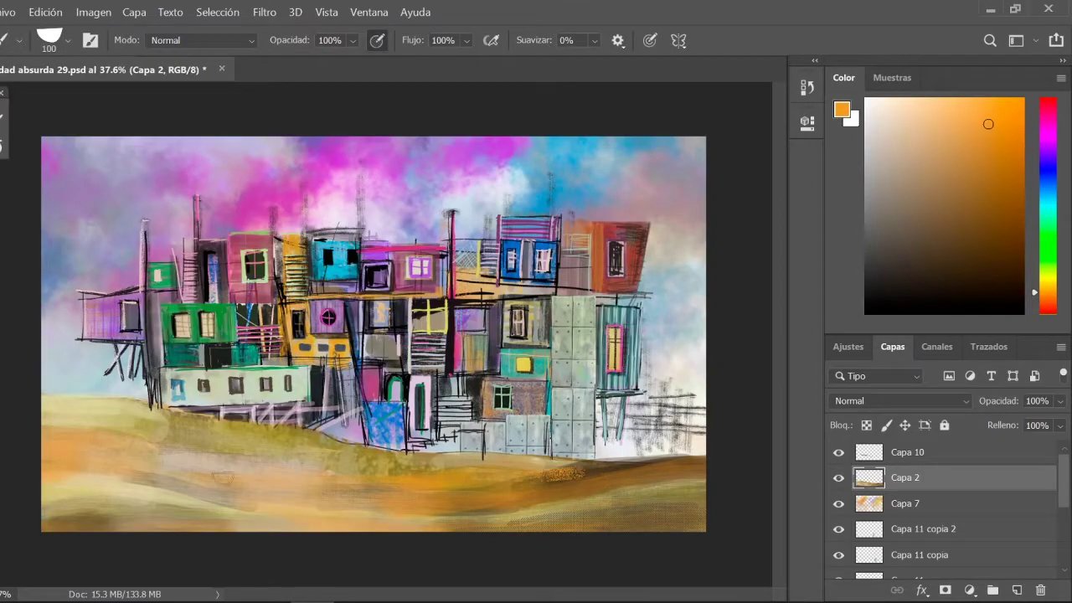
pyautogui.moveTo(317, 506); pyautogui.dragTo(90, 482)
pyautogui.keyDown('alt'); pyautogui.click(126, 485); pyautogui.keyUp('alt')
pyautogui.moveTo(209, 502)
pyautogui.mouseDown()
pyautogui.moveTo(38, 481)
pyautogui.moveTo(299, 533)
pyautogui.mouseUp()
pyautogui.keyDown('alt'); pyautogui.click(234, 435); pyautogui.keyUp('alt')
pyautogui.moveTo(218, 436); pyautogui.dragTo(460, 465)
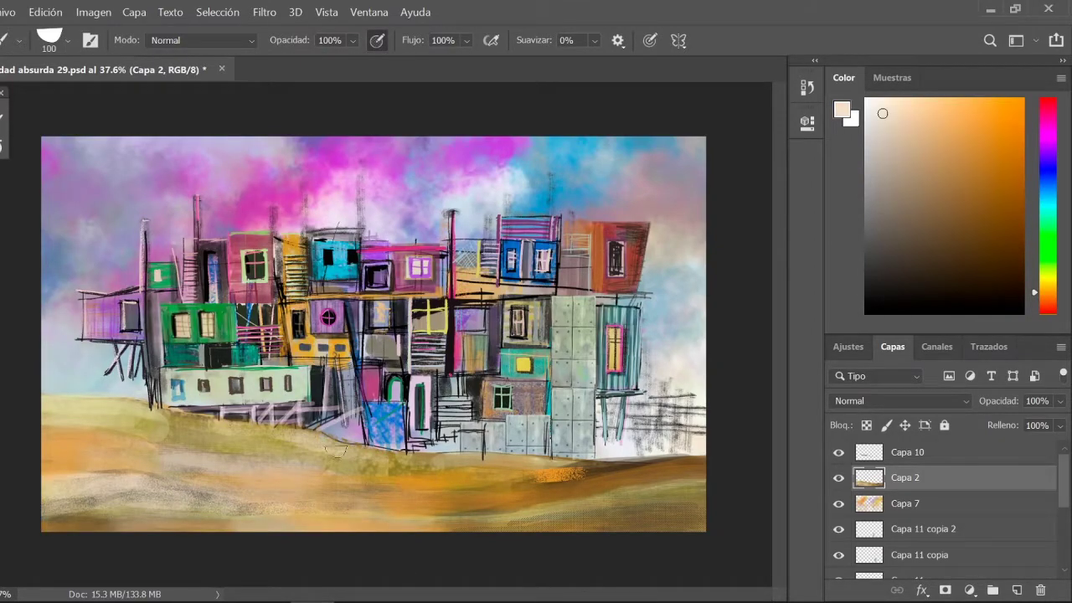
# Paint a dark brown band across the ground, then a pale cream stroke with the 35 px spatter brush.
pyautogui.keyDown('alt'); pyautogui.click(360, 461); pyautogui.keyUp('alt')
pyautogui.moveTo(151, 457); pyautogui.dragTo(427, 481)
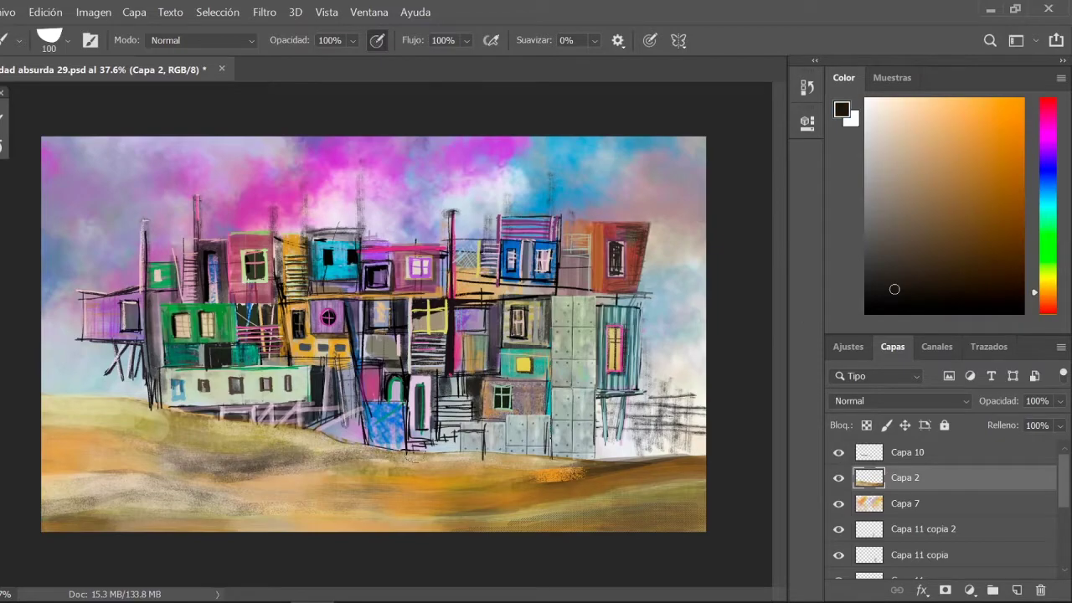
pyautogui.moveTo(553, 456); pyautogui.dragTo(76, 478)
pyautogui.keyDown('alt'); pyautogui.click(70, 409); pyautogui.keyUp('alt')
pyautogui.click(67, 40)
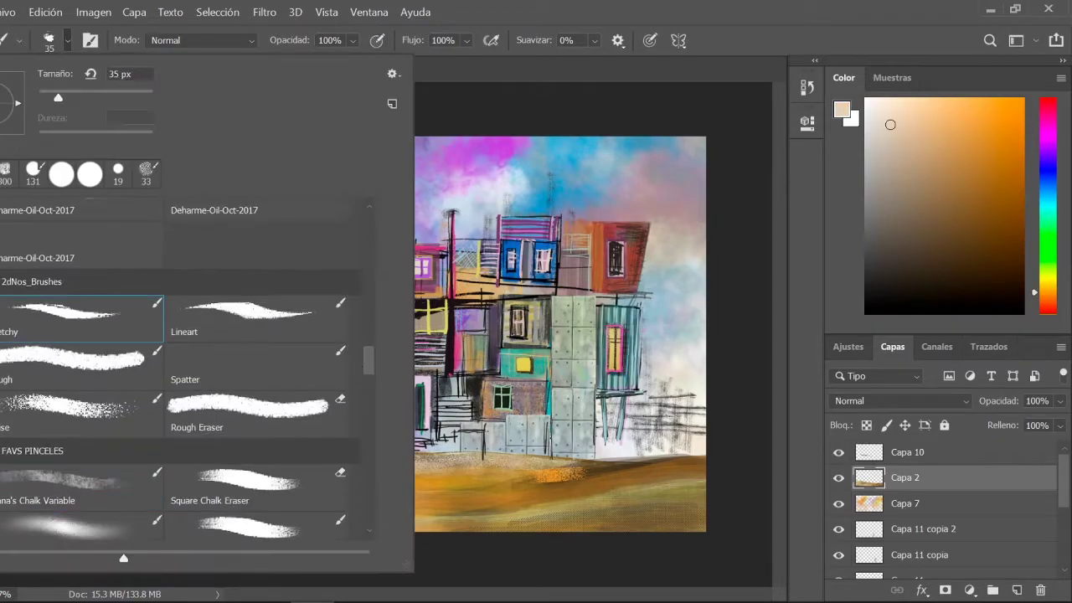
pyautogui.doubleClick(239, 368)
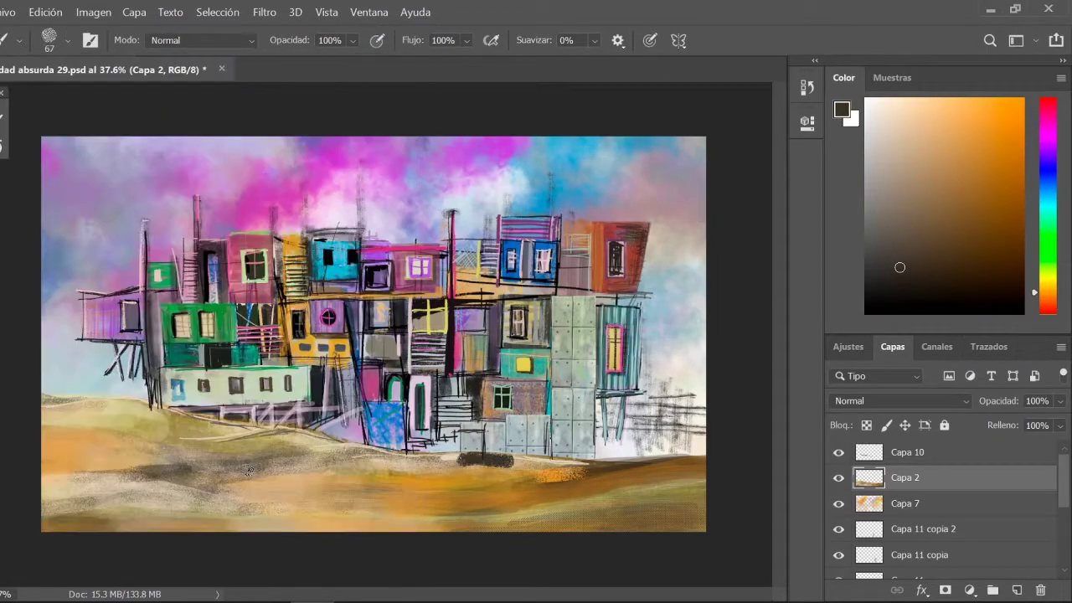
pyautogui.keyDown('alt'); pyautogui.click(185, 418); pyautogui.keyUp('alt')
pyautogui.moveTo(62, 406); pyautogui.dragTo(595, 473)
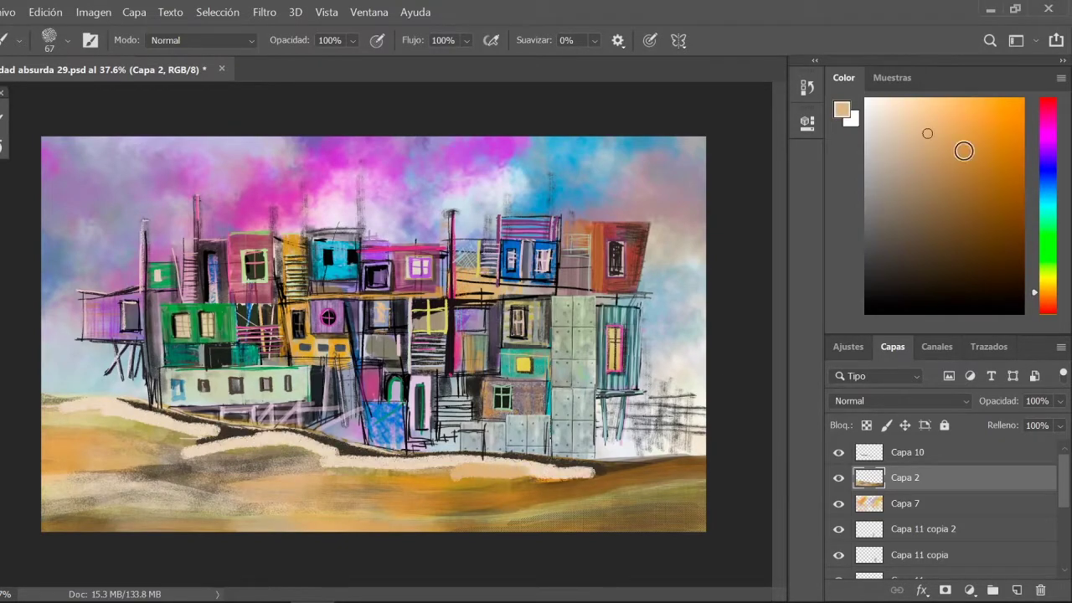
# Undo the cream stroke and paint a thin 21 px green line along the ground edge.
pyautogui.click(807, 87)
pyautogui.click(681, 167)
pyautogui.click(67, 41)
pyautogui.click(956, 209)
pyautogui.moveTo(457, 457); pyautogui.dragTo(704, 462)
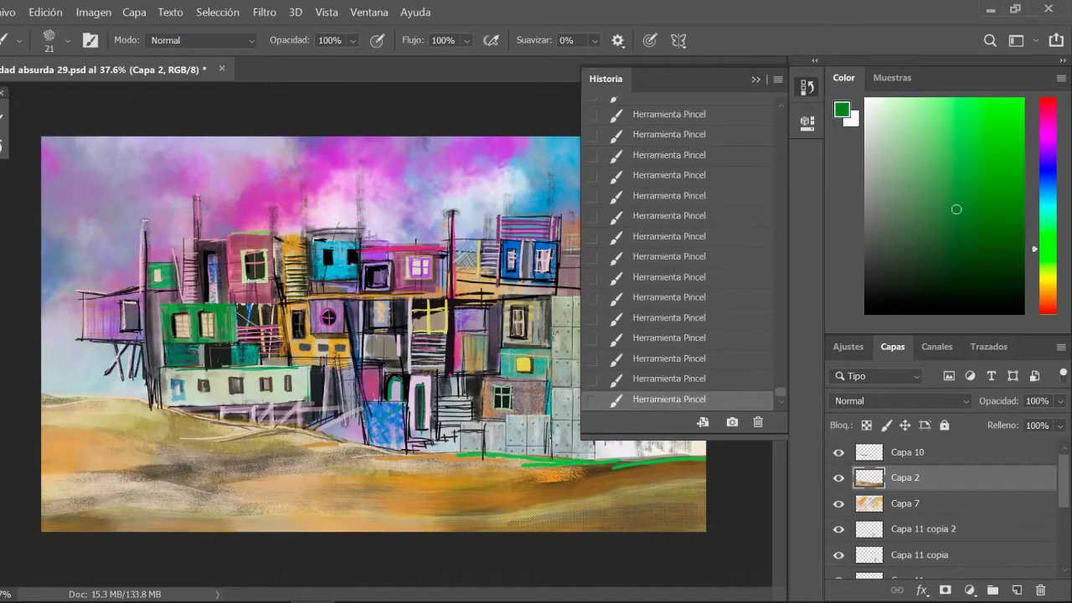
pyautogui.moveTo(166, 408)
pyautogui.mouseDown()
pyautogui.moveTo(330, 440)
pyautogui.moveTo(331, 467)
pyautogui.mouseUp()
# Try olive colours and brush sizes, settling on a 67 px brush in olive-tan.
pyautogui.keyDown('alt'); pyautogui.click(276, 431); pyautogui.keyUp('alt')
pyautogui.click(67, 40)
pyautogui.doubleClick(282, 411)
pyautogui.keyDown('alt'); pyautogui.click(333, 445); pyautogui.keyUp('alt')
pyautogui.click(67, 40)
pyautogui.keyDown('alt'); pyautogui.click(362, 493); pyautogui.keyUp('alt')
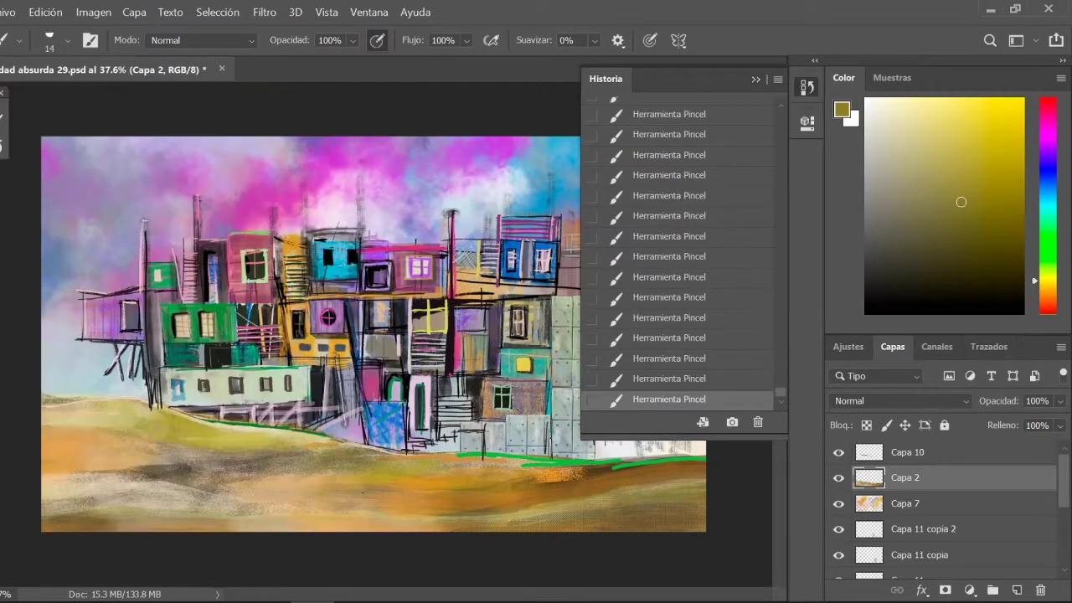
pyautogui.click(67, 40)
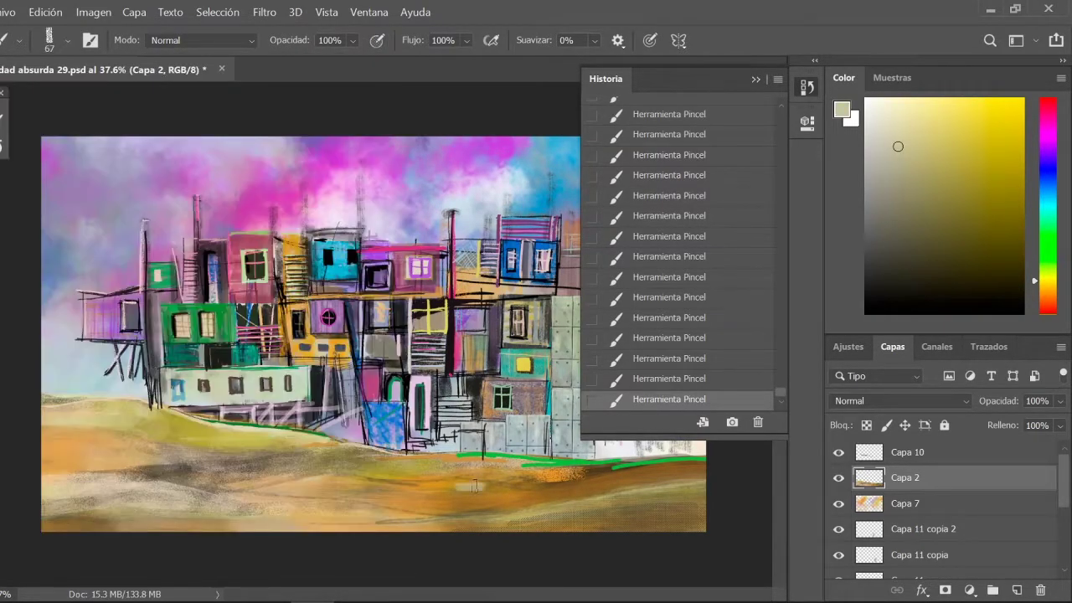
pyautogui.keyDown('alt'); pyautogui.click(453, 484); pyautogui.keyUp('alt')
# Paint light yellow and orange-brown strokes on the left ground and over the green line.
pyautogui.moveTo(143, 481); pyautogui.dragTo(50, 479)
pyautogui.keyDown('alt'); pyautogui.click(276, 490); pyautogui.keyUp('alt')
pyautogui.moveTo(142, 410); pyautogui.dragTo(46, 423)
pyautogui.keyDown('alt'); pyautogui.click(313, 474); pyautogui.keyUp('alt')
pyautogui.keyDown('alt'); pyautogui.click(122, 418); pyautogui.keyUp('alt')
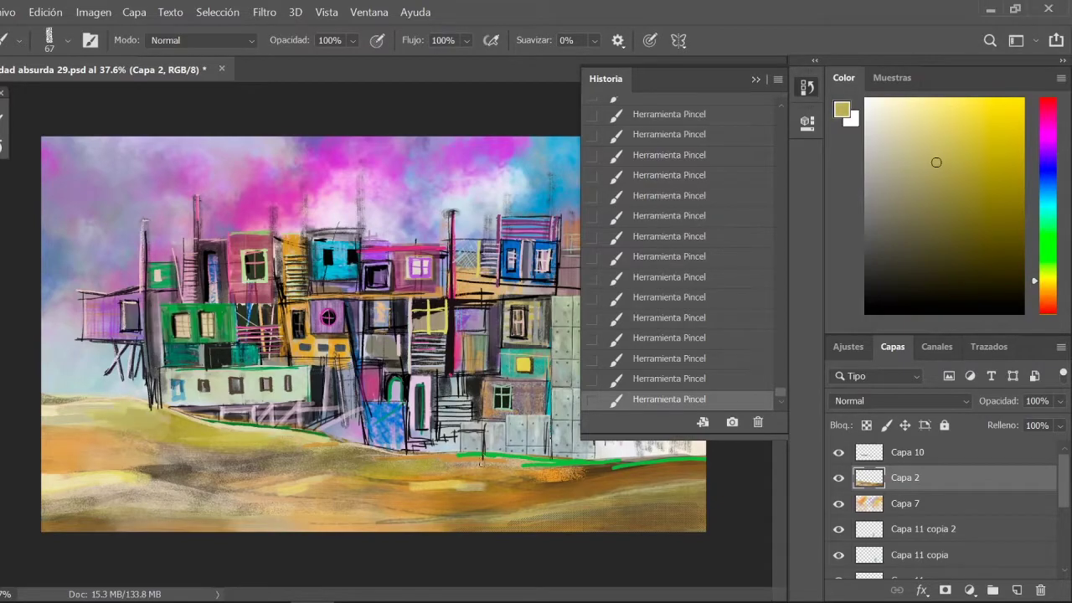
pyautogui.moveTo(151, 415); pyautogui.dragTo(95, 432)
pyautogui.moveTo(614, 469); pyautogui.dragTo(457, 458)
# Lasso a shape on the right ground and fill it with dark brown strokes.
pyautogui.keyDown('alt'); pyautogui.click(587, 477); pyautogui.keyUp('alt')
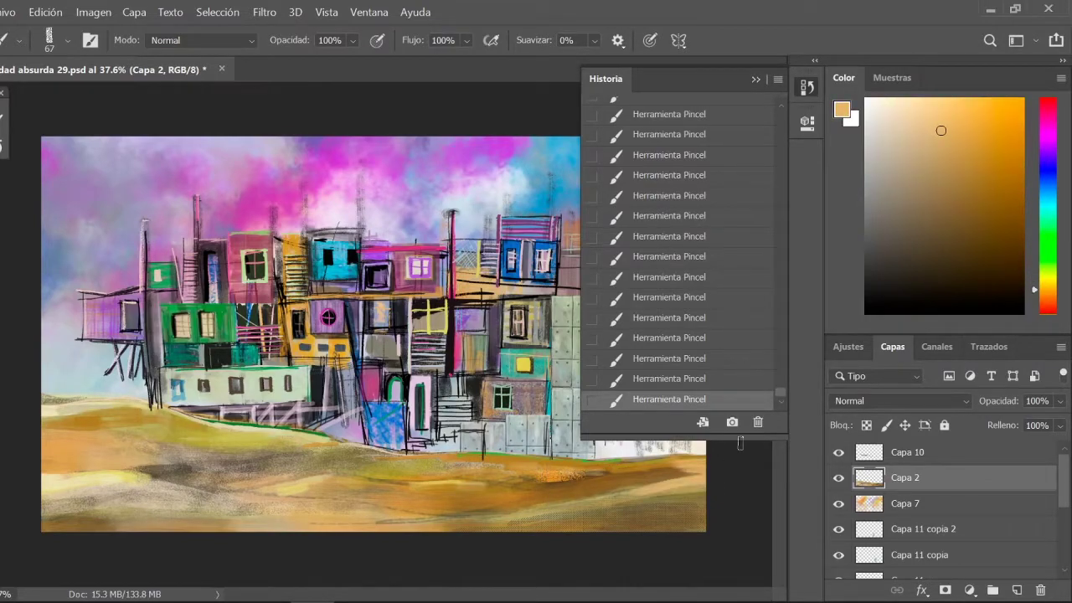
pyautogui.press('l')
pyautogui.click(567, 484)
pyautogui.click(691, 475)
pyautogui.press('b')
pyautogui.moveTo(578, 482); pyautogui.dragTo(687, 476)
pyautogui.hotkey('ctrl', 'd')
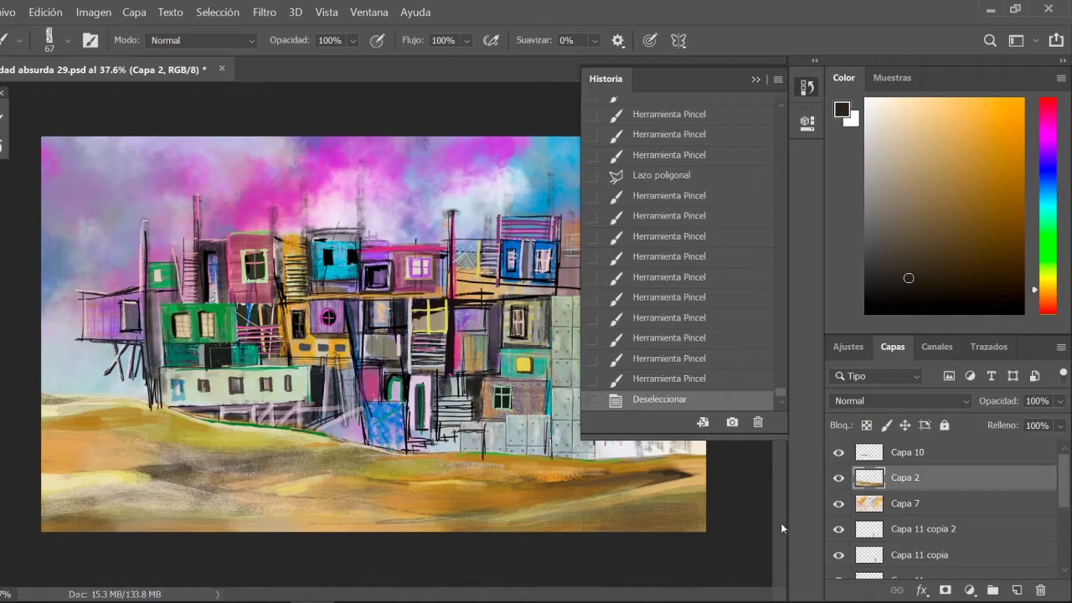
# Lasso a shape on the lower-left ground and paint it pale yellow.
pyautogui.press('l')
pyautogui.click(285, 477)
pyautogui.doubleClick(320, 472)
pyautogui.press('b')
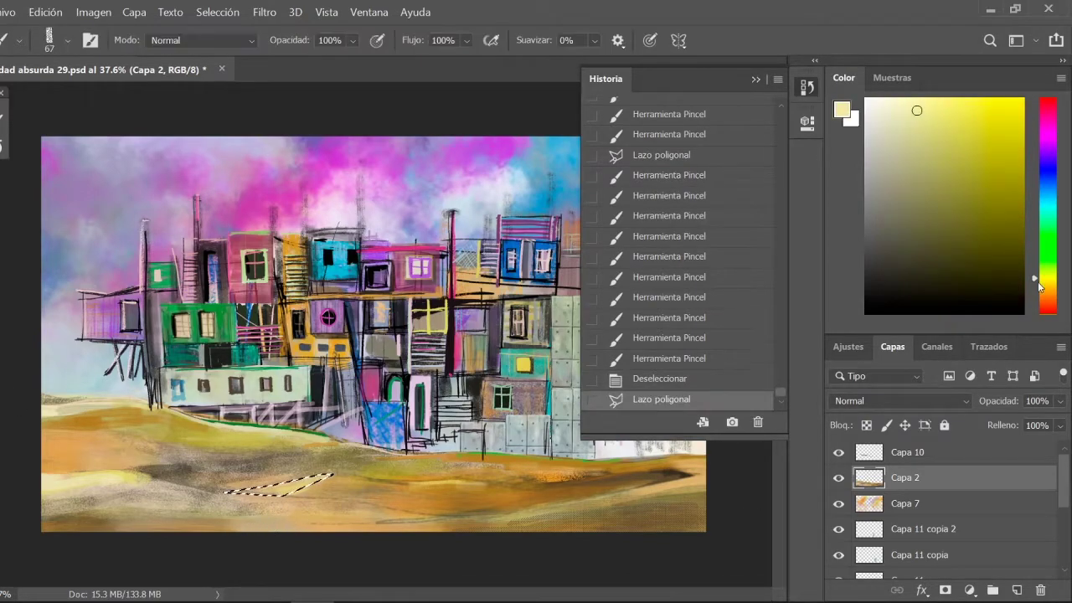
pyautogui.moveTo(226, 486); pyautogui.dragTo(331, 482)
pyautogui.hotkey('ctrl', 'd')
# Lasso a thin lower-left strip, paint it khaki, then undo the latest strokes.
pyautogui.press('l')
pyautogui.click(216, 495)
pyautogui.doubleClick(276, 511)
pyautogui.press('b')
pyautogui.moveTo(159, 485); pyautogui.dragTo(314, 519)
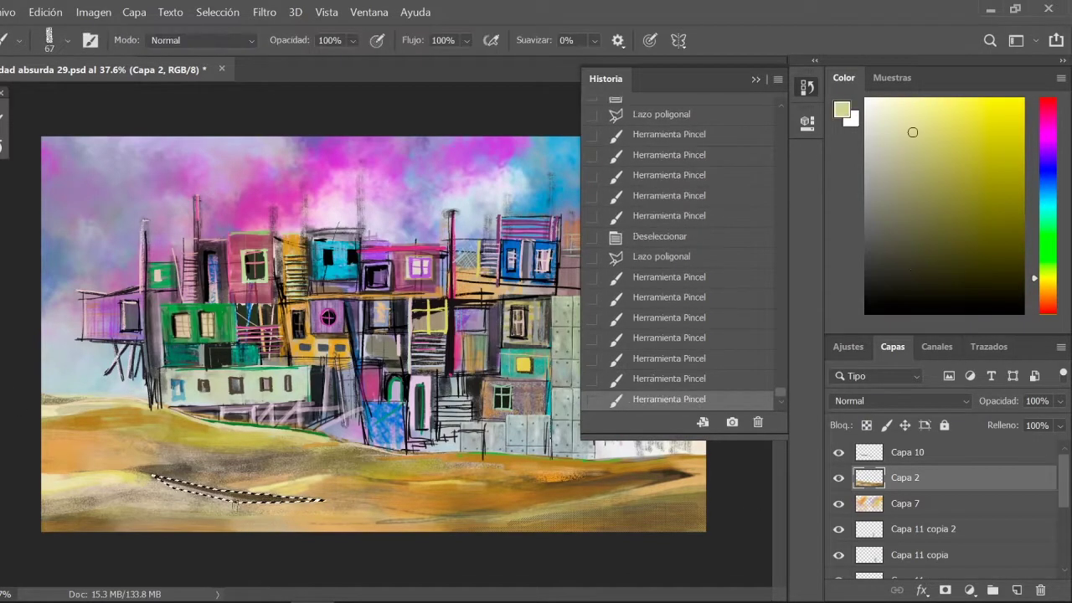
pyautogui.hotkey('ctrl', 'd')
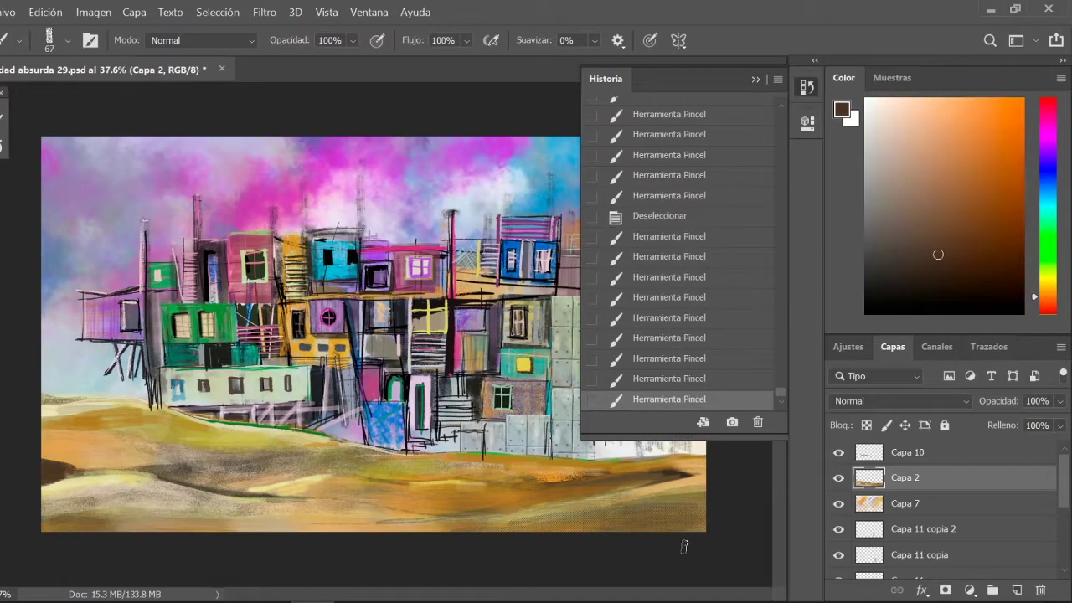
pyautogui.hotkey('ctrl', 'z')
pyautogui.hotkey('ctrl', 'z')
pyautogui.hotkey('ctrl', 'z')
pyautogui.press('l')
# Paint Square Chalk brush strokes over the ground and buildings, ending on layer Capa 2.
pyautogui.click(67, 40)
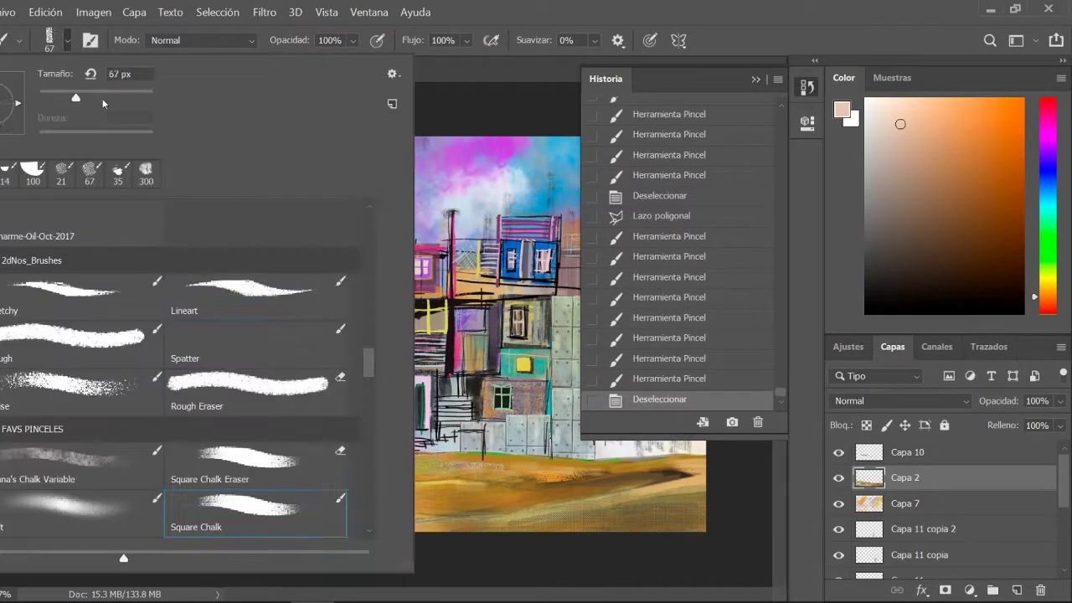
pyautogui.click(335, 503)
pyautogui.moveTo(335, 503); pyautogui.dragTo(499, 570)
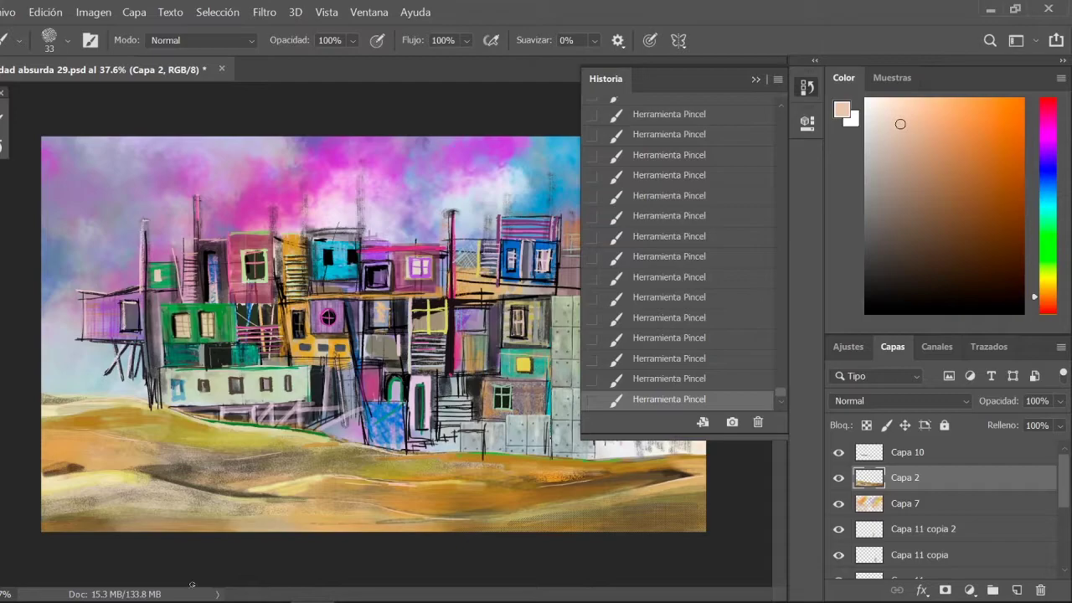
pyautogui.click(904, 504)
pyautogui.click(757, 79)
pyautogui.click(945, 472)
# Stretch the Capa 2 ground layer taller and move it above Capa 10.
pyautogui.press('i')
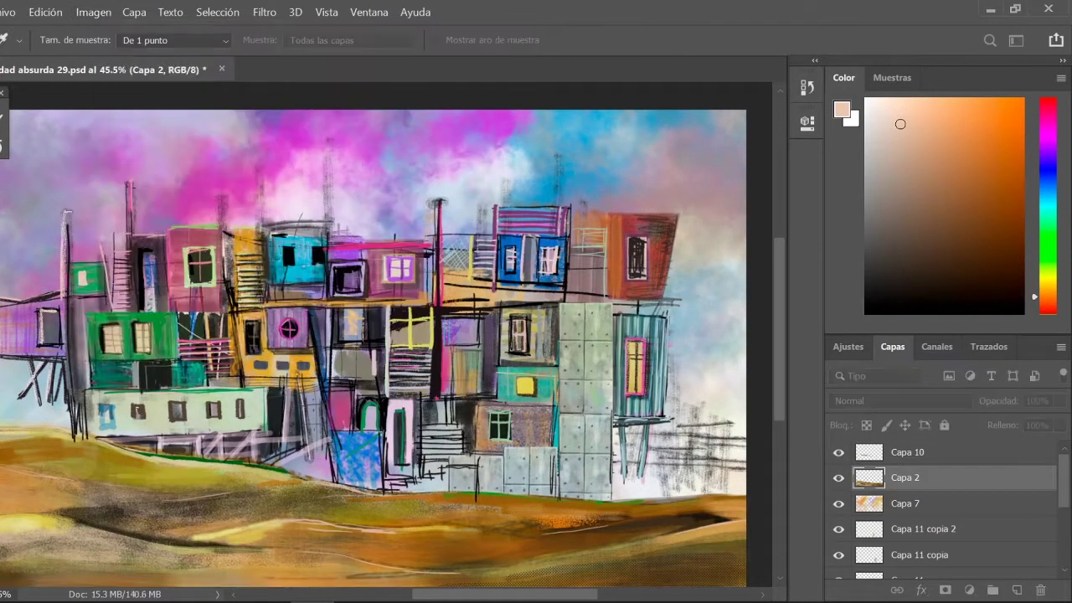
pyautogui.press('b')
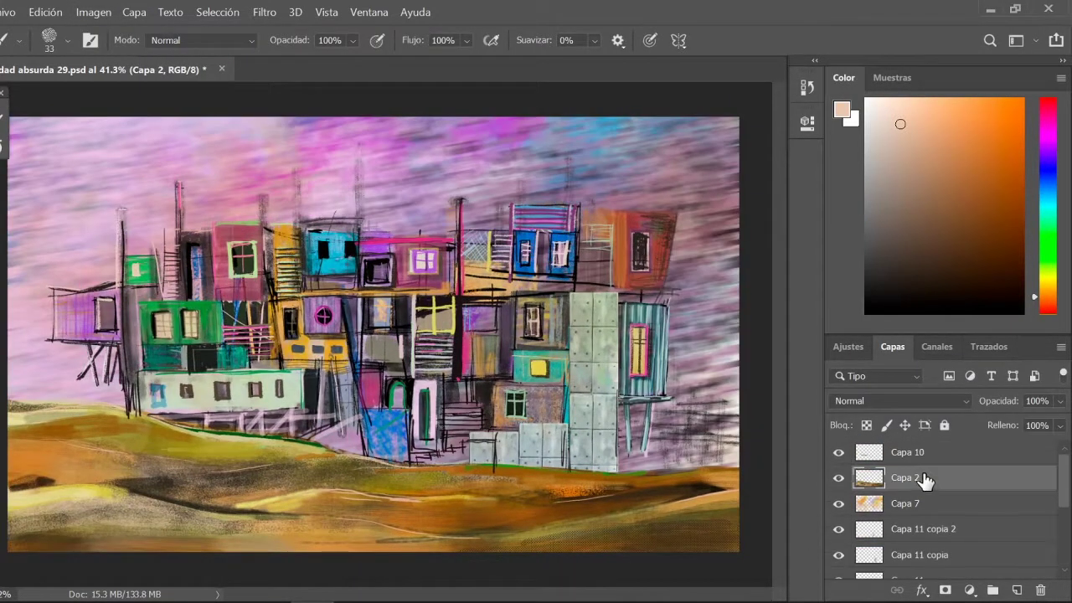
pyautogui.click(4, 94)
pyautogui.moveTo(371, 550); pyautogui.dragTo(371, 543)
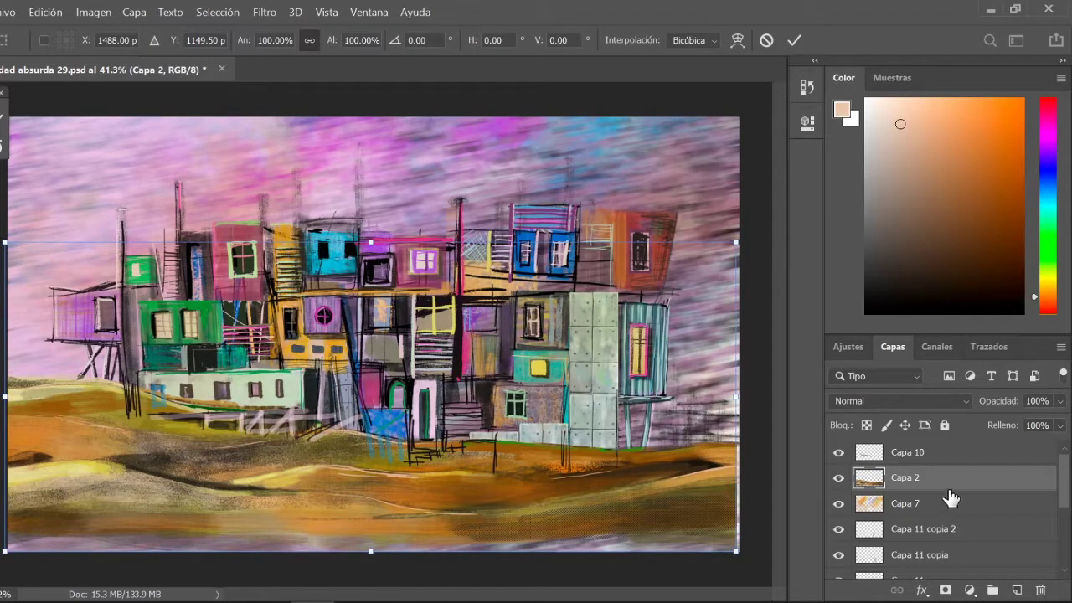
pyautogui.moveTo(950, 498); pyautogui.dragTo(925, 448)
# Show Capa 2 again and brush light strokes along the hill edge below the white building.
pyautogui.scroll(3, 203, 436)
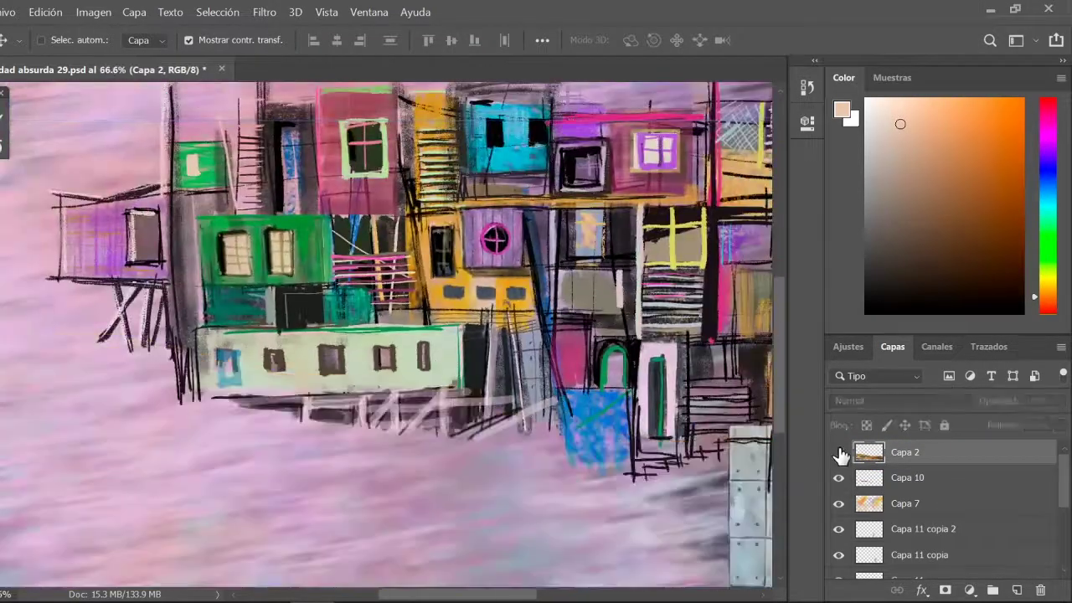
pyautogui.click(840, 454)
pyautogui.press('b')
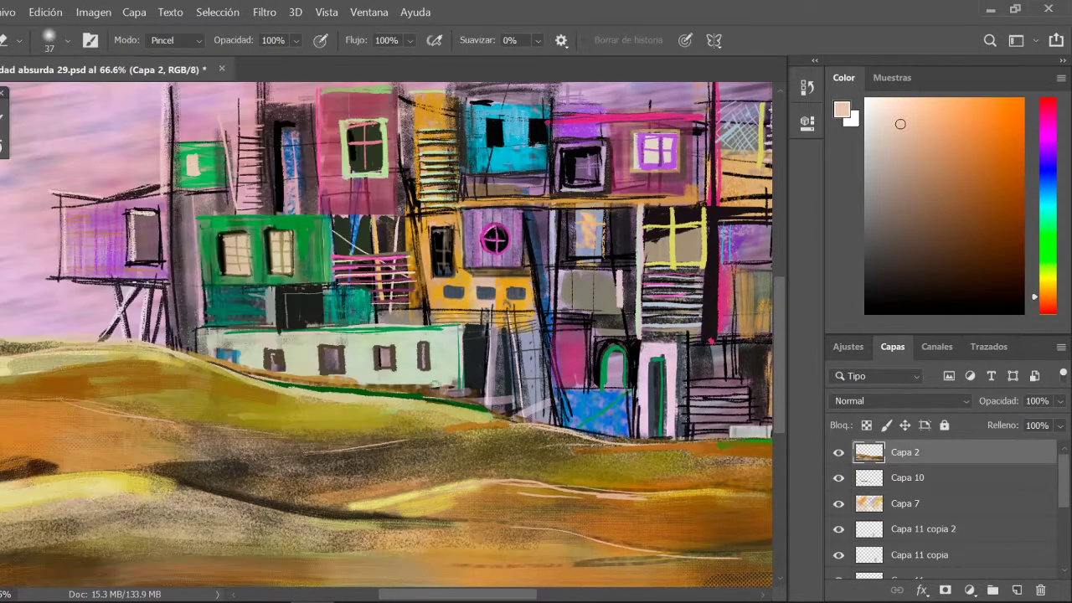
pyautogui.moveTo(460, 392); pyautogui.dragTo(310, 377)
pyautogui.moveTo(211, 362); pyautogui.dragTo(478, 402)
pyautogui.scroll(-2, 450, 421)
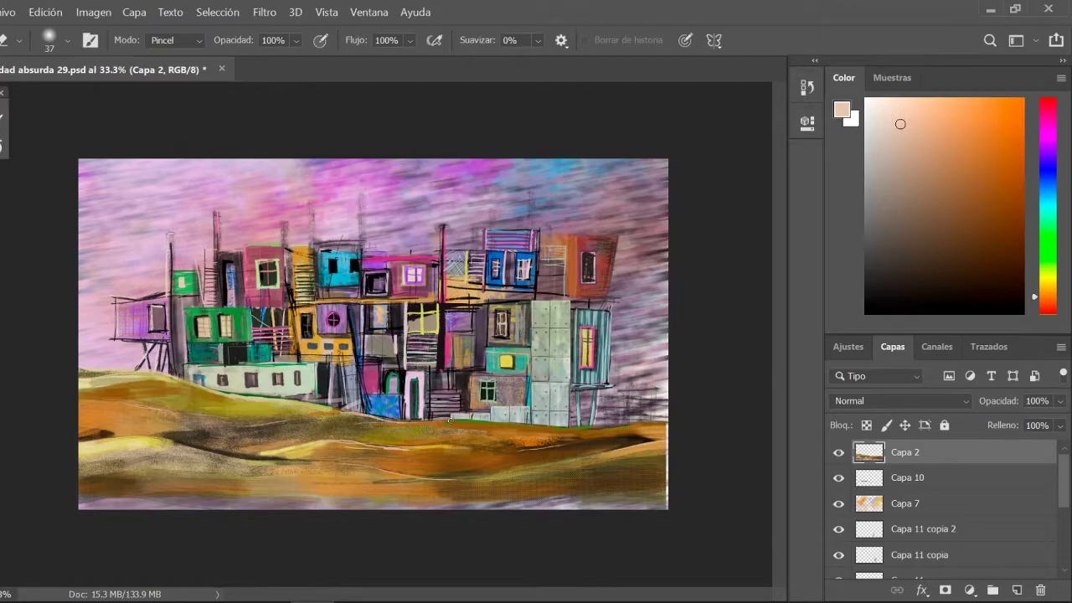
# Crop the painting's bottom edge and stretch the layer slightly toward the right edge.
pyautogui.press('c')
pyautogui.moveTo(371, 508); pyautogui.dragTo(371, 498)
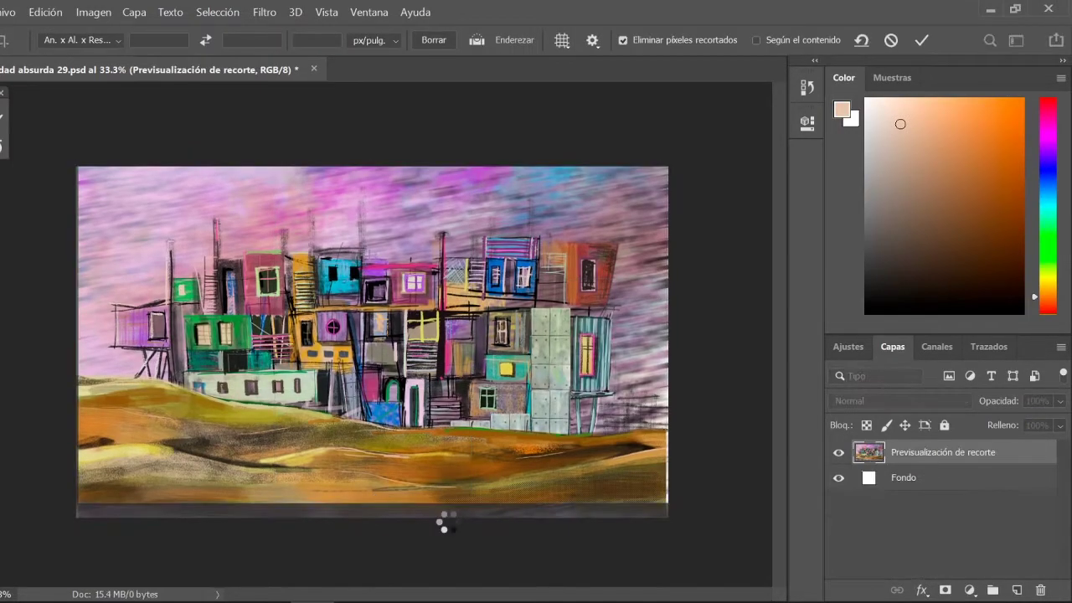
pyautogui.press('Return')
pyautogui.press('v')
pyautogui.moveTo(674, 383); pyautogui.dragTo(677, 391)
pyautogui.press('Return')
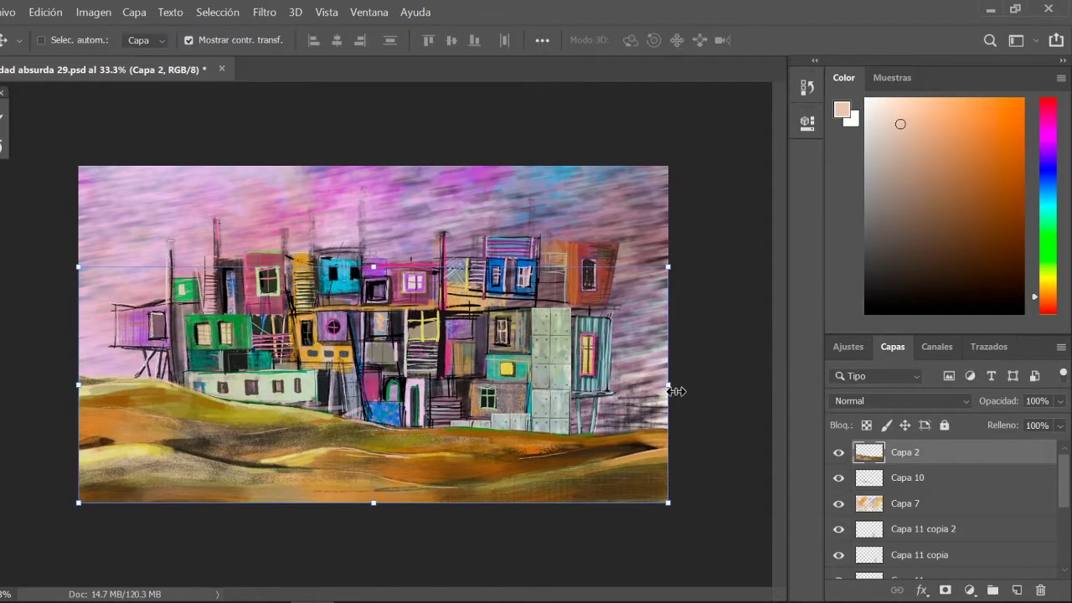
pyautogui.hotkey('ctrl', '1')
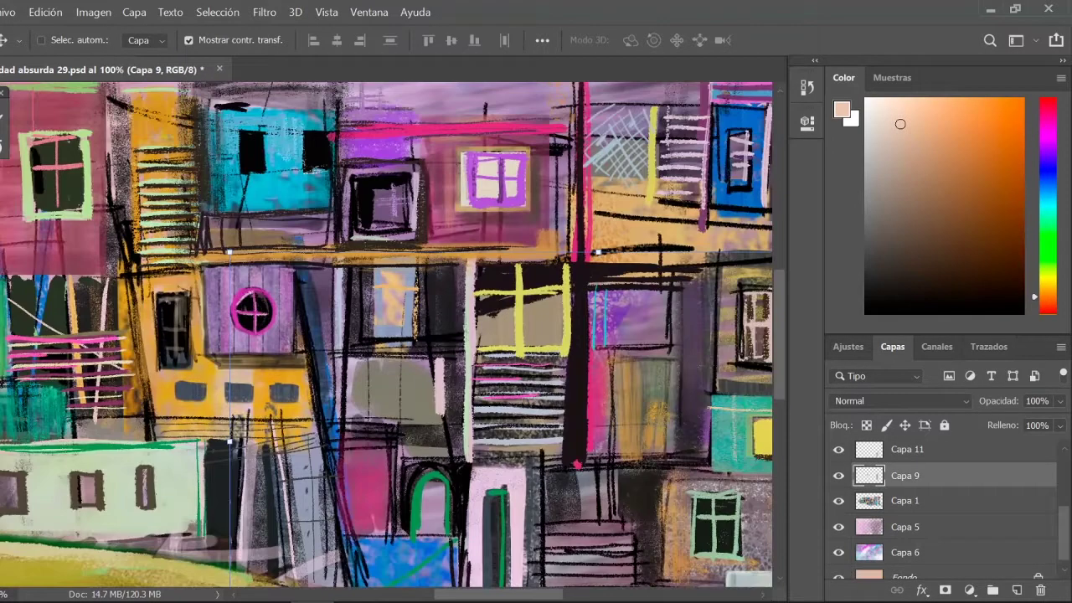
# Touch up the yellow house's edge with gold strokes and a near-black line.
pyautogui.press('b')
pyautogui.moveTo(141, 352); pyautogui.dragTo(128, 400)
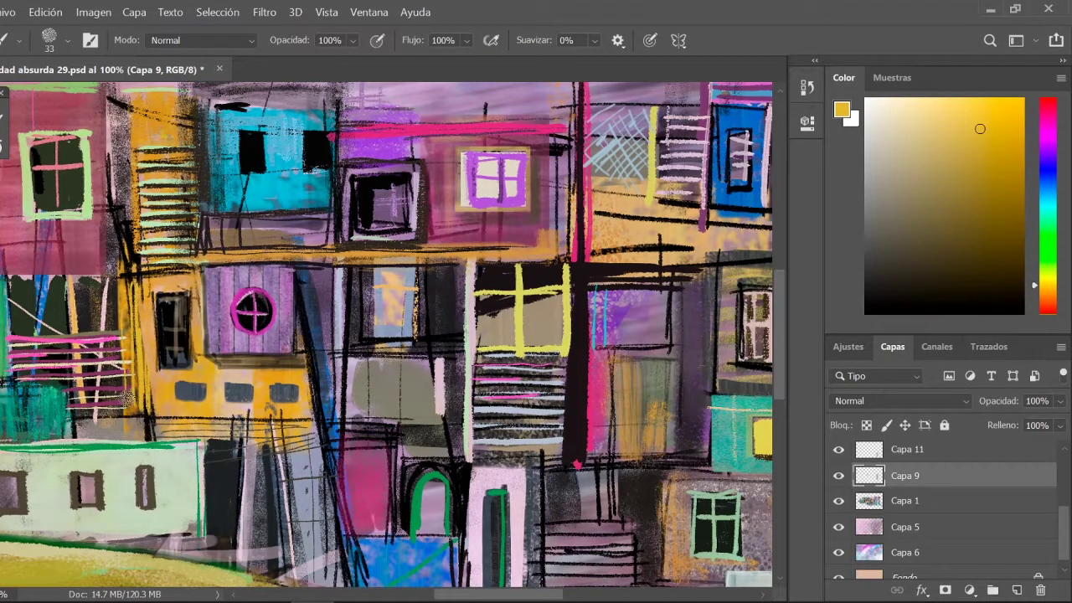
pyautogui.keyDown('alt'); pyautogui.click(131, 272); pyautogui.keyUp('alt')
pyautogui.moveTo(131, 272)
pyautogui.mouseDown()
pyautogui.moveTo(181, 283)
pyautogui.moveTo(132, 381)
pyautogui.mouseUp()
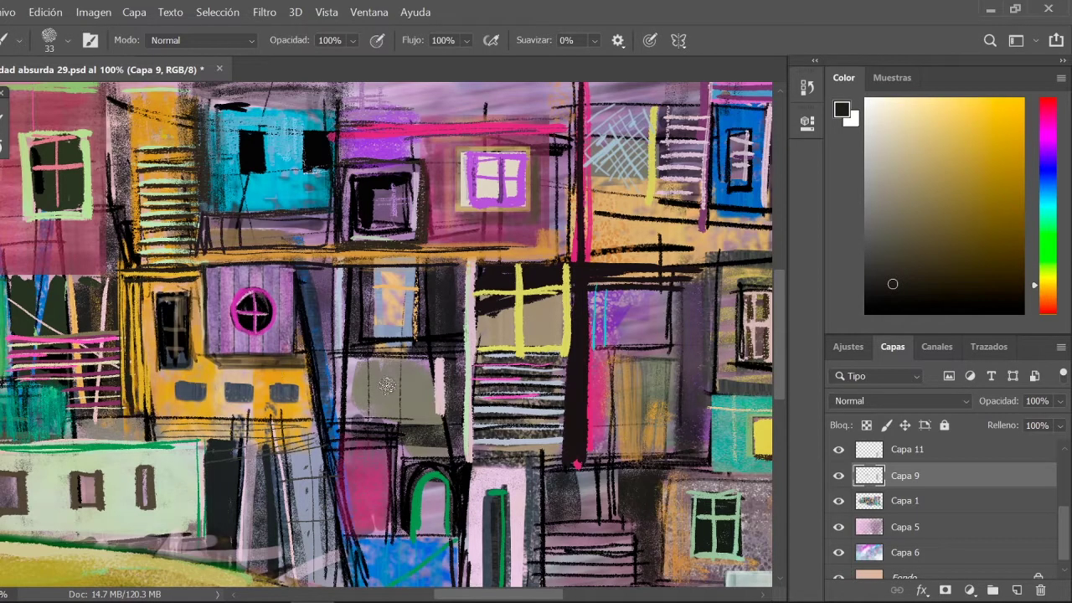
# Marquee-select the small dark windows and choose a larger textured brush.
pyautogui.press('m')
pyautogui.moveTo(272, 382); pyautogui.dragTo(300, 402)
pyautogui.moveTo(172, 381)
pyautogui.keyDown('shift'); pyautogui.mouseDown()
pyautogui.moveTo(204, 403)
pyautogui.moveTo(253, 403)
pyautogui.moveTo(238, 392)
pyautogui.mouseUp(); pyautogui.keyUp('shift')
pyautogui.press('b')
pyautogui.rightClick(230, 411)
pyautogui.doubleClick(255, 296)
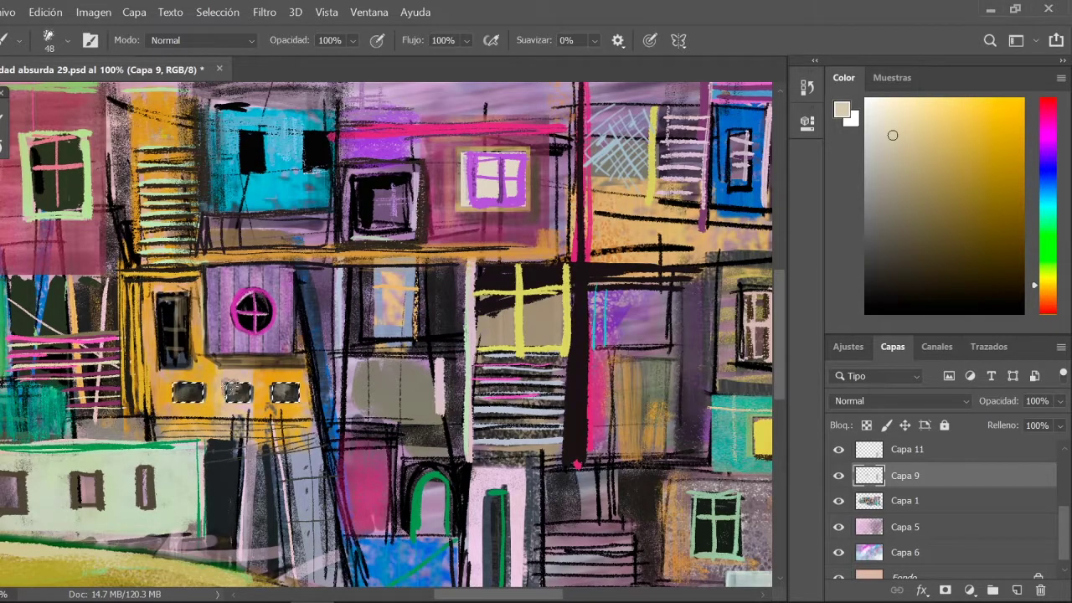
# Paint yellow-orange texture inside the selected windows, then deselect.
pyautogui.hotkey('ctrl', '+')
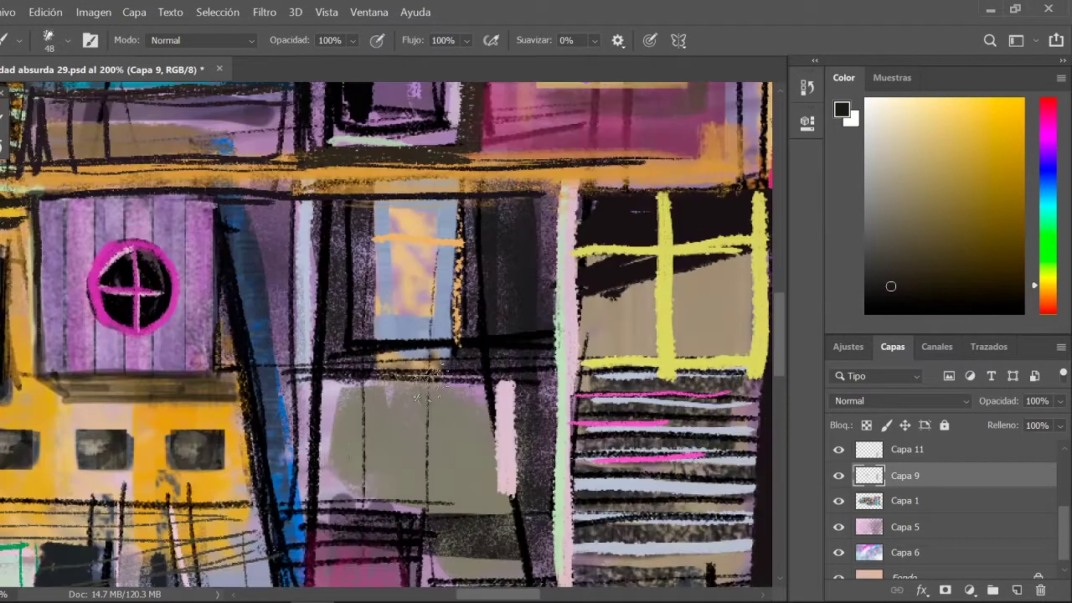
pyautogui.moveTo(297, 351); pyautogui.dragTo(490, 306)
pyautogui.click(807, 87)
pyautogui.click(970, 141)
pyautogui.moveTo(219, 352); pyautogui.dragTo(255, 395)
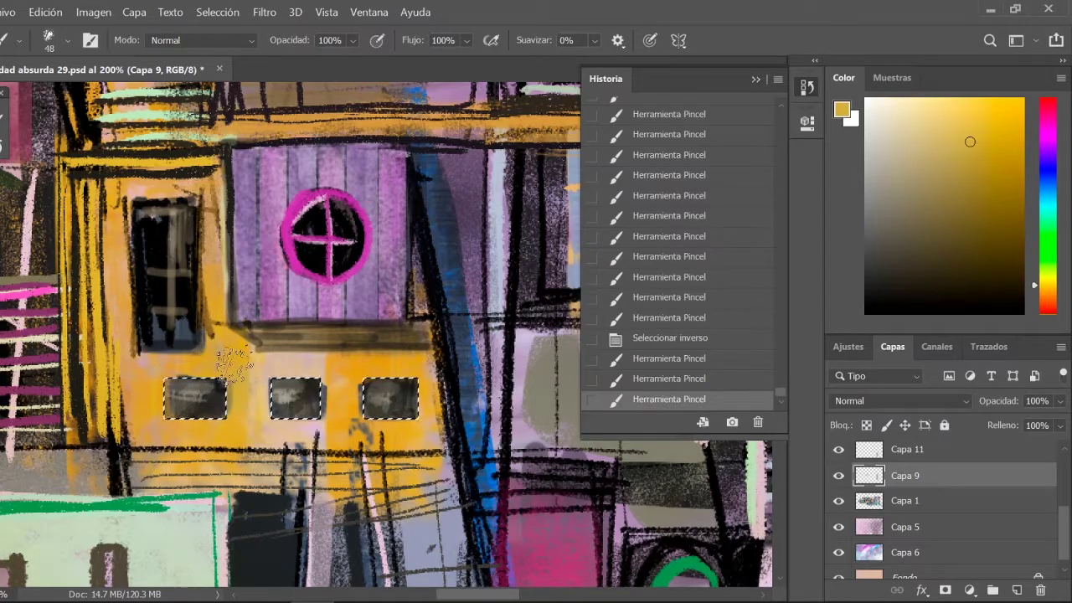
pyautogui.moveTo(314, 364); pyautogui.dragTo(348, 423)
pyautogui.moveTo(352, 381)
pyautogui.mouseDown()
pyautogui.moveTo(431, 448)
pyautogui.moveTo(285, 456)
pyautogui.mouseUp()
pyautogui.hotkey('ctrl', 'd')
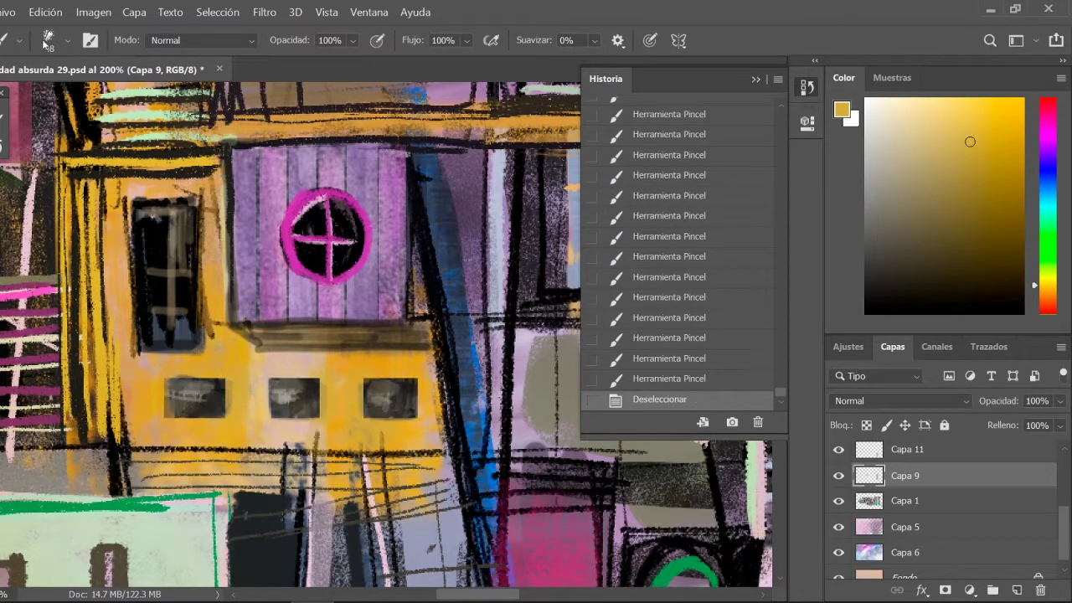
# Outline the three small windows in light blue with an 18 px brush.
pyautogui.click(896, 141)
pyautogui.click(67, 40)
pyautogui.press('[')
pyautogui.press('[')
pyautogui.press('[')
pyautogui.moveTo(416, 377); pyautogui.dragTo(416, 415)
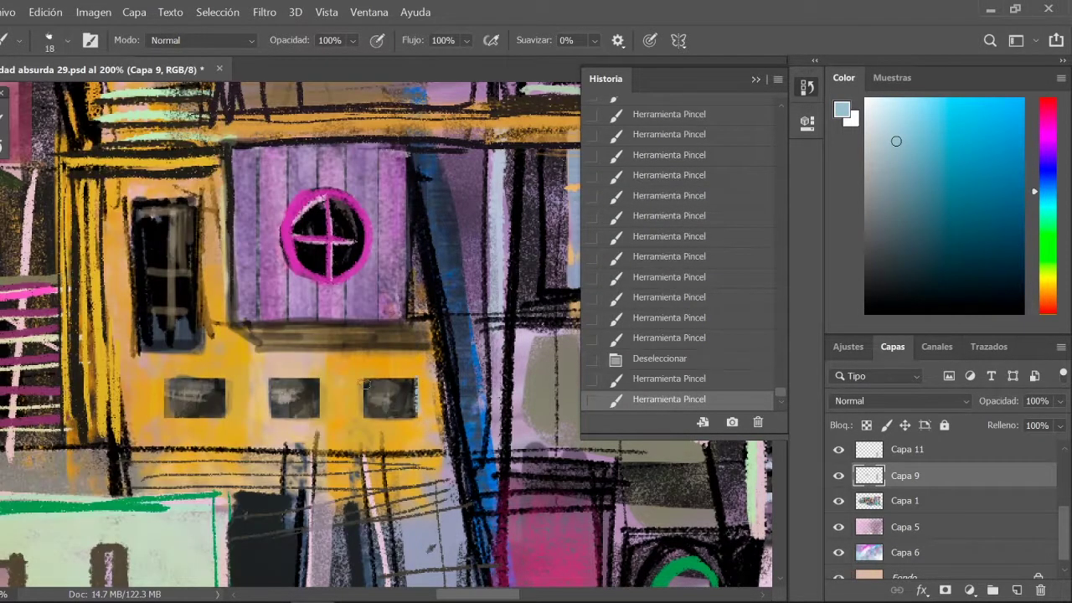
pyautogui.moveTo(362, 379); pyautogui.dragTo(416, 419)
pyautogui.moveTo(270, 379); pyautogui.dragTo(320, 417)
pyautogui.moveTo(166, 379); pyautogui.dragTo(224, 417)
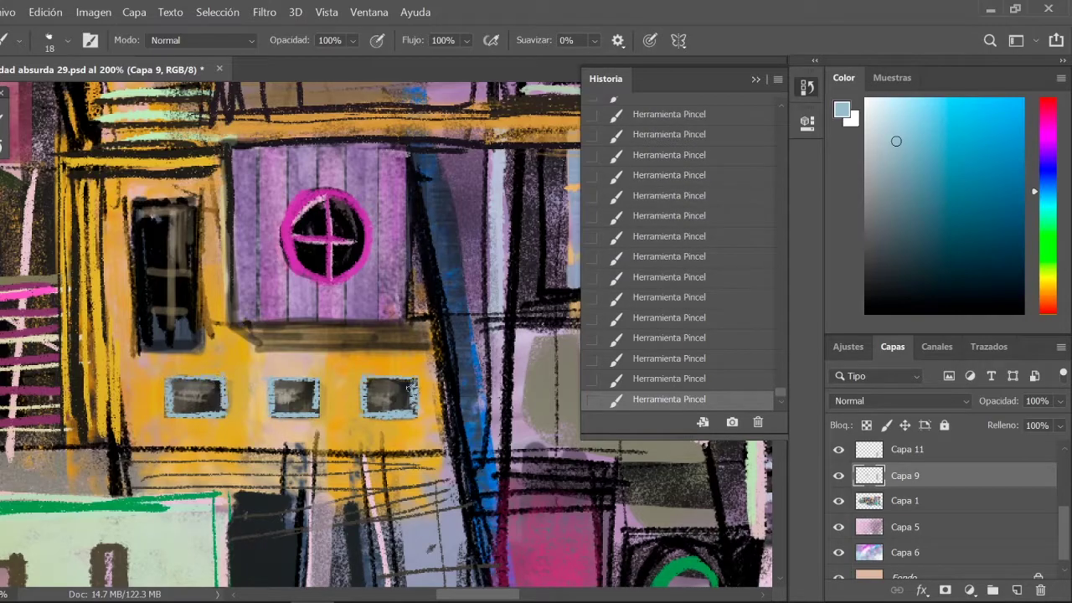
# Sample dark olive, set the brush size to 12 px, and pick light purple.
pyautogui.keyDown('alt'); pyautogui.click(308, 425); pyautogui.keyUp('alt')
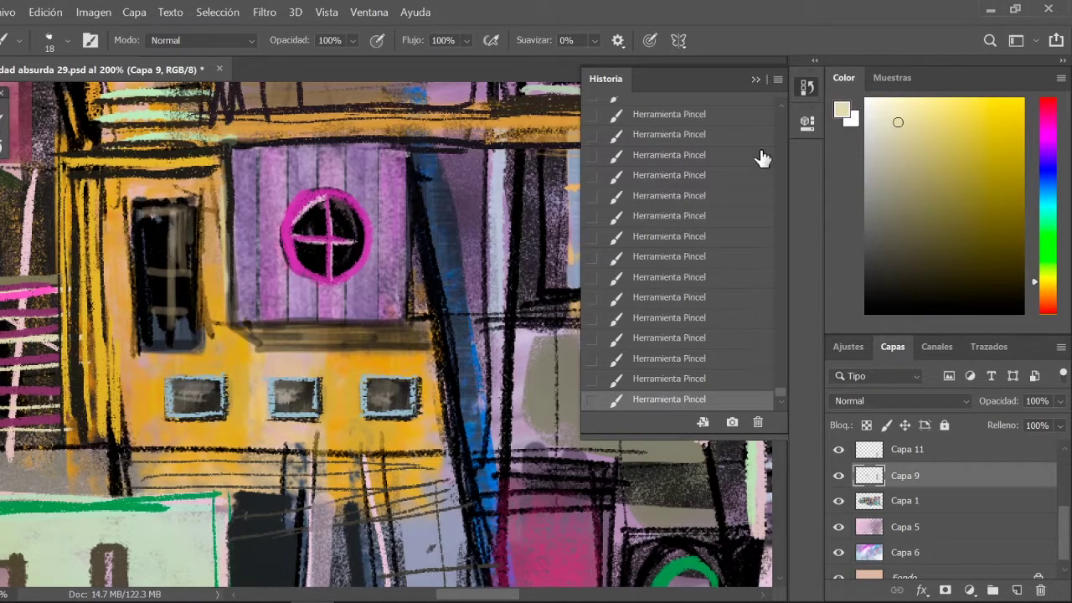
pyautogui.click(67, 40)
pyautogui.scroll(5, 168, 251)
pyautogui.write('12')
pyautogui.press('Return')
pyautogui.keyDown('alt'); pyautogui.click(302, 184); pyautogui.keyUp('alt')
# Set Capa 7 to Aclarar blending at 40% opacity.
pyautogui.hotkey('ctrl', '-')
pyautogui.hotkey('ctrl', '-')
pyautogui.hotkey('ctrl', '-')
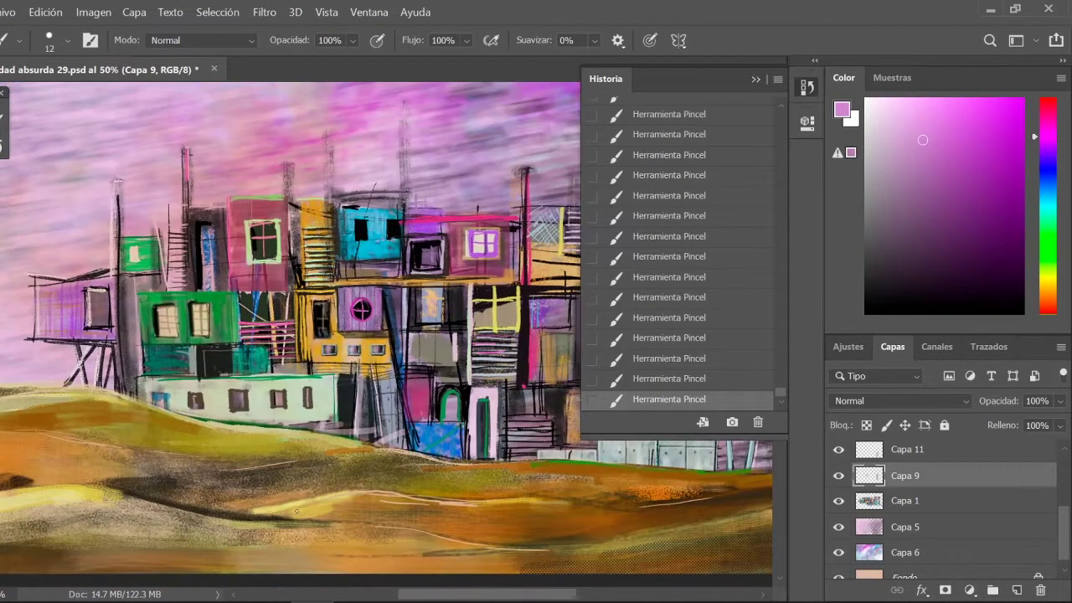
pyautogui.click(756, 78)
pyautogui.scroll(-3, 922, 503)
pyautogui.click(904, 503)
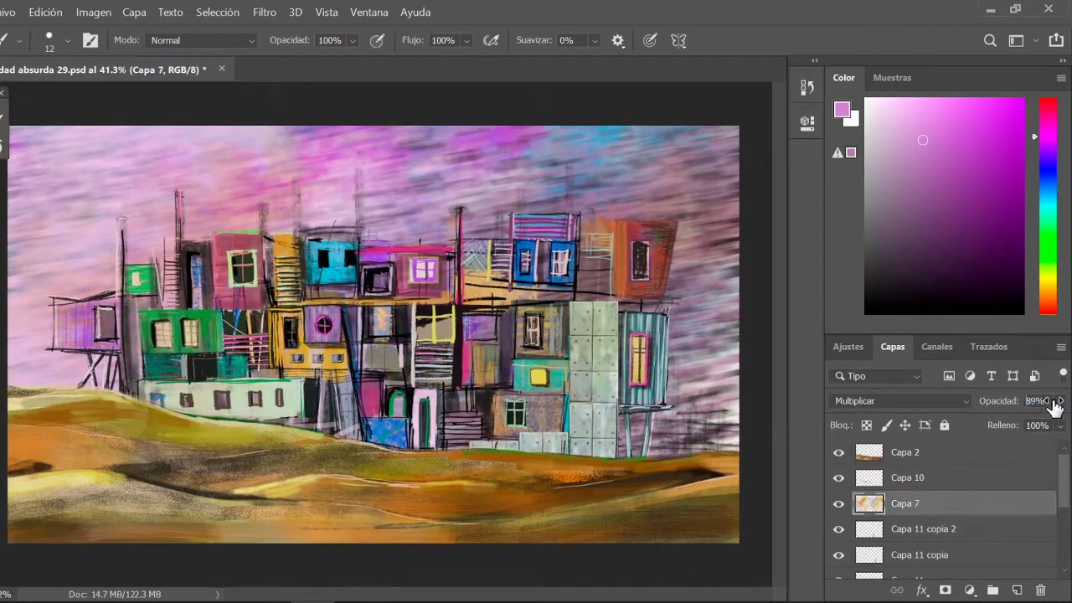
pyautogui.write('79')
pyautogui.click(966, 401)
pyautogui.click(888, 285)
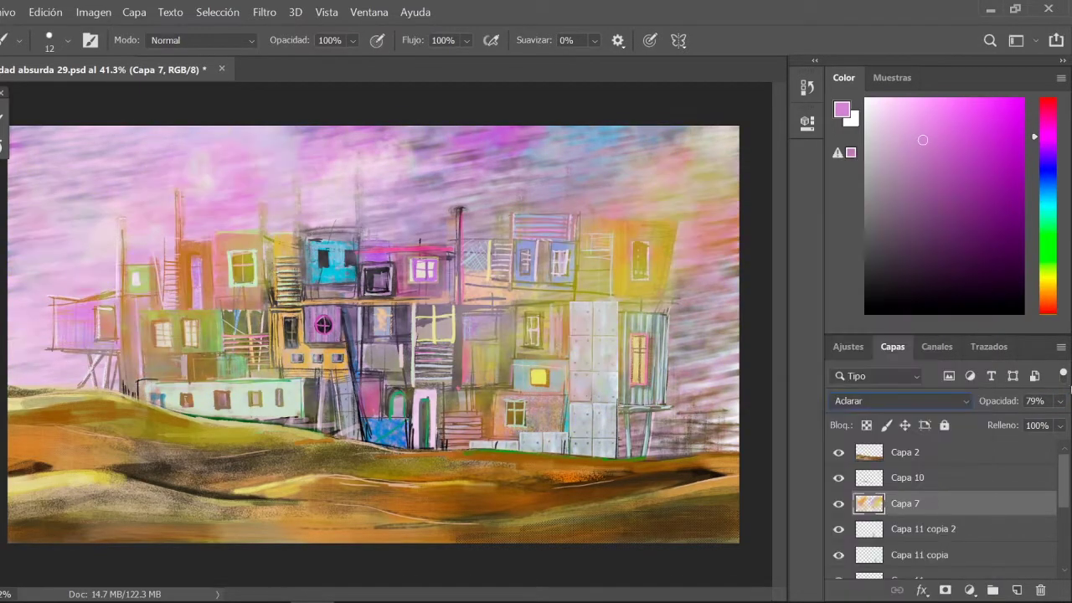
pyautogui.moveTo(1001, 401)
pyautogui.mouseDown()
pyautogui.moveTo(1022, 401)
pyautogui.moveTo(952, 402)
pyautogui.mouseUp()
pyautogui.press('v')
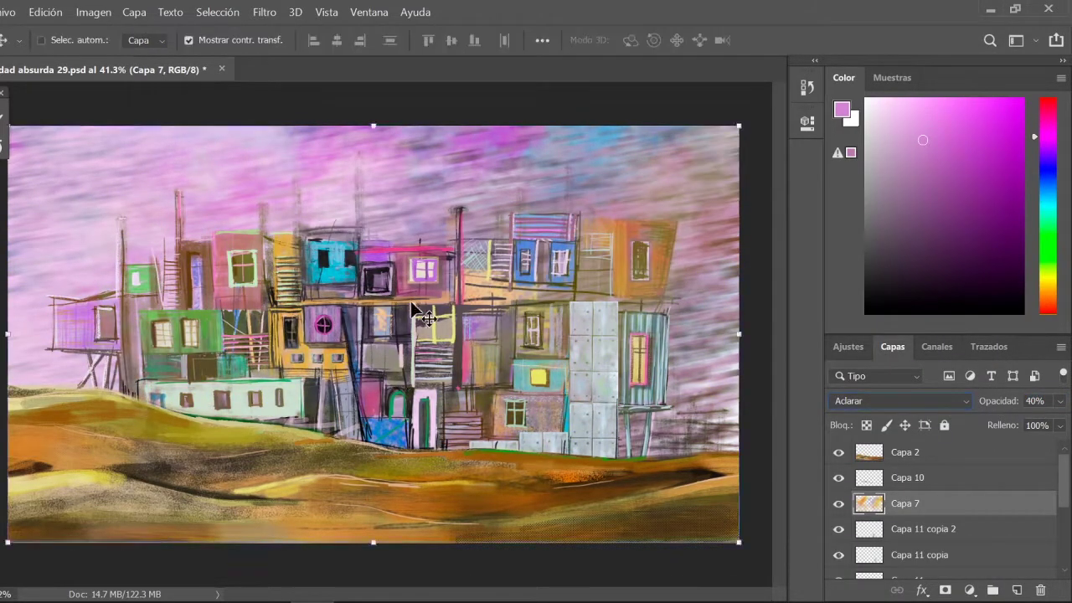
pyautogui.scroll(1, 409, 306)
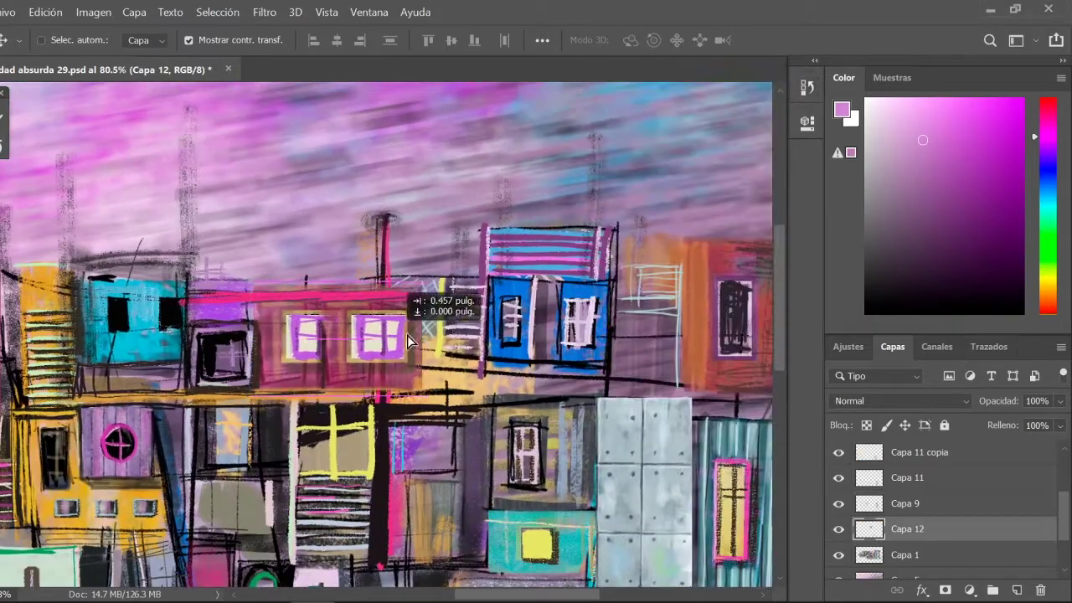
# Duplicate the purple-window house to the right as Capa 12 copia, compare, and merge it down.
pyautogui.moveTo(435, 298)
pyautogui.mouseDown()
pyautogui.moveTo(467, 337)
pyautogui.moveTo(568, 346)
pyautogui.mouseUp()
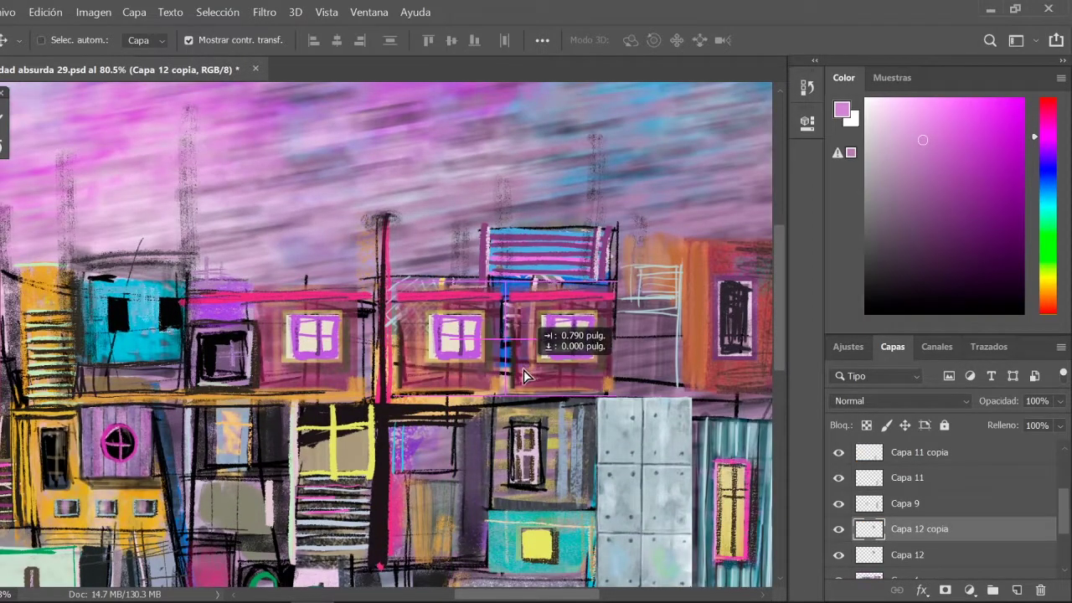
pyautogui.scroll(-8, 401, 188)
pyautogui.scroll(4, 467, 235)
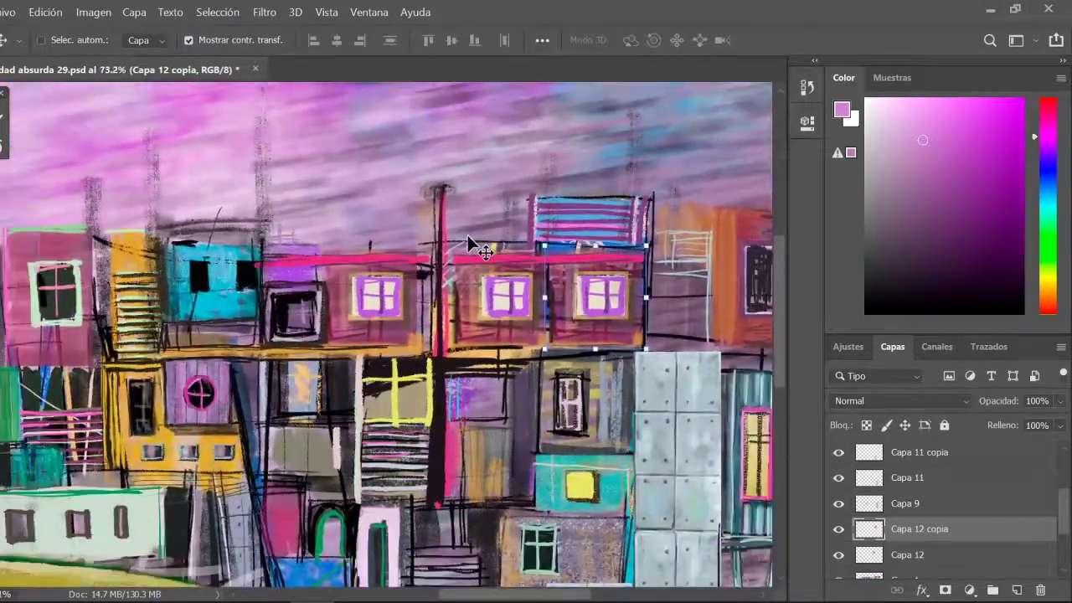
pyautogui.scroll(-6, 468, 235)
pyautogui.click(838, 528)
pyautogui.click(838, 528)
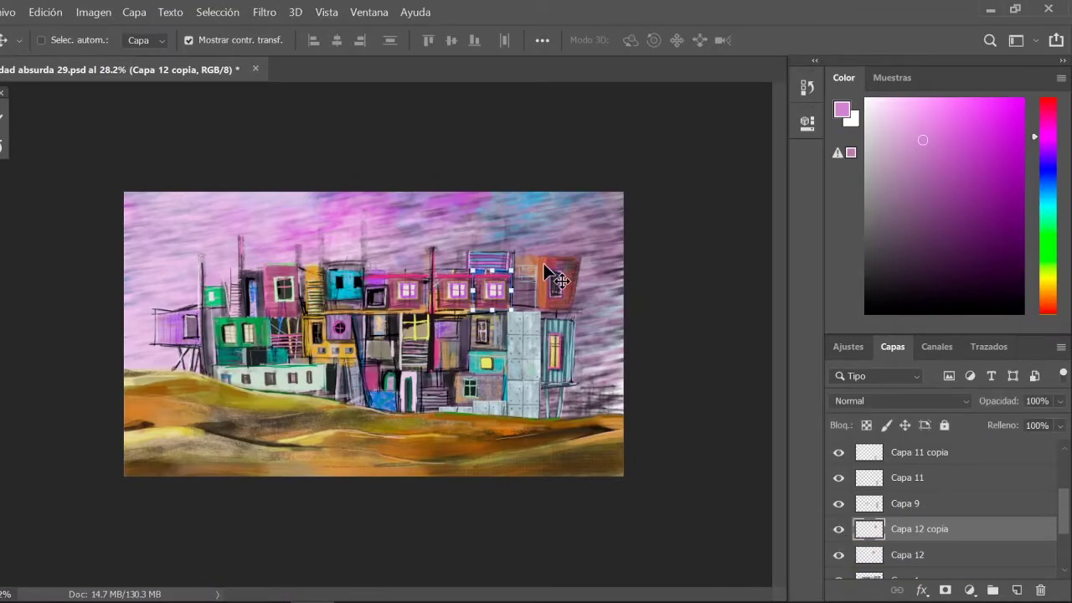
pyautogui.hotkey('ctrl', '+')
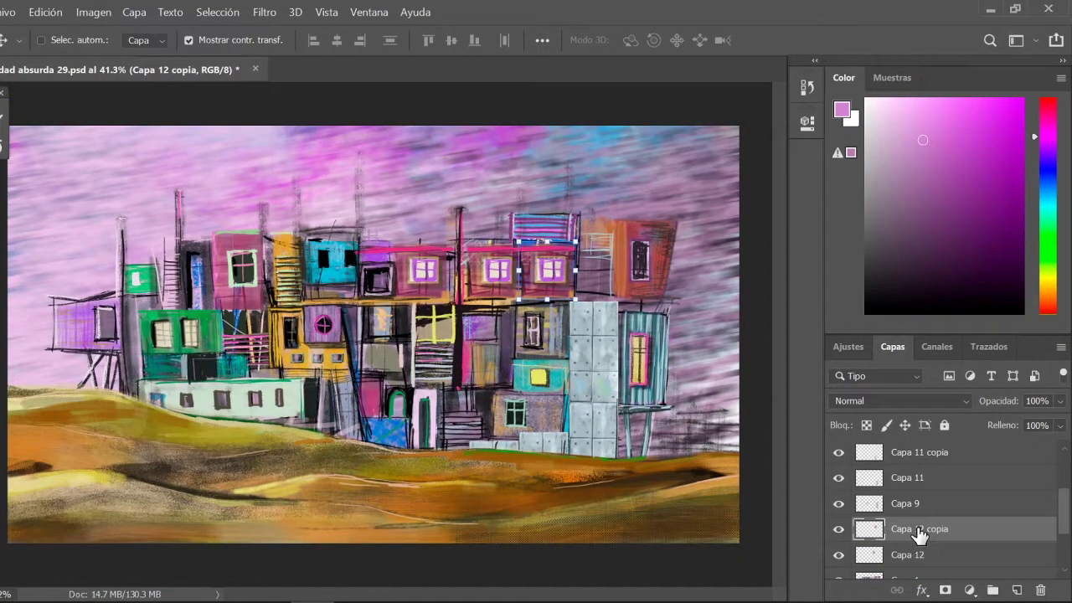
pyautogui.hotkey('ctrl', 'e')
pyautogui.scroll(10, 522, 238)
# Paint pink strokes over the central facade, redoing an unwanted pink band.
pyautogui.press('b')
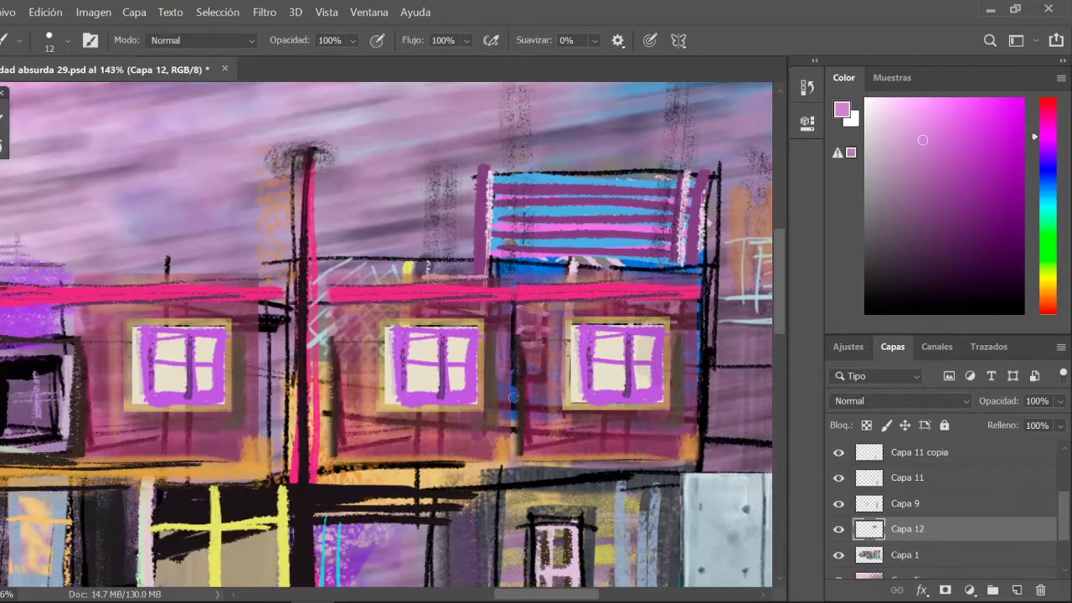
pyautogui.moveTo(515, 329); pyautogui.dragTo(544, 335)
pyautogui.hotkey('ctrl', 'z')
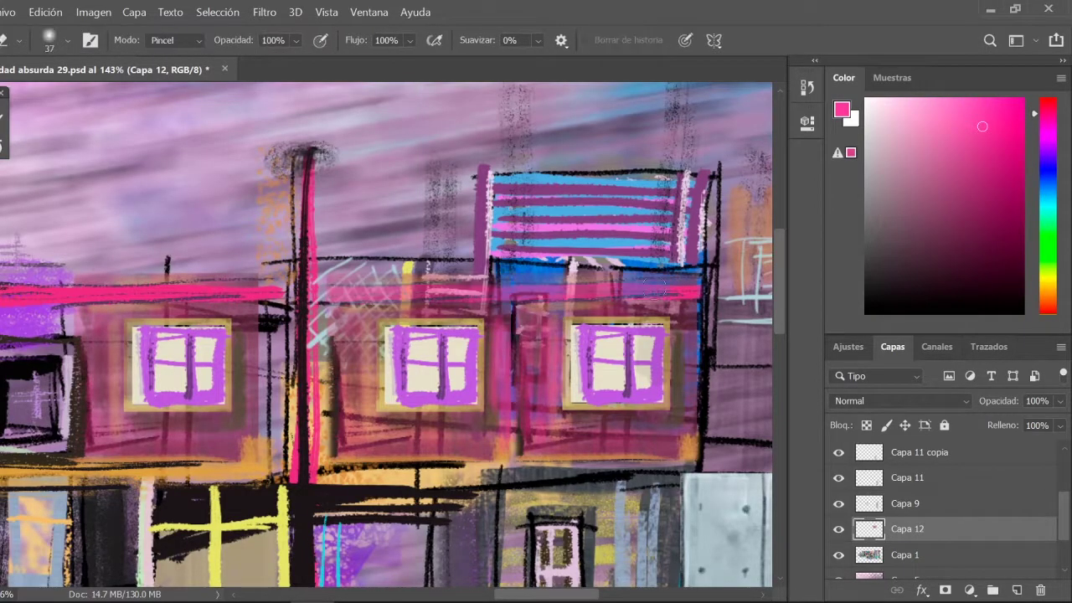
pyautogui.hotkey('ctrl', 'z')
pyautogui.hotkey('ctrl', 'z')
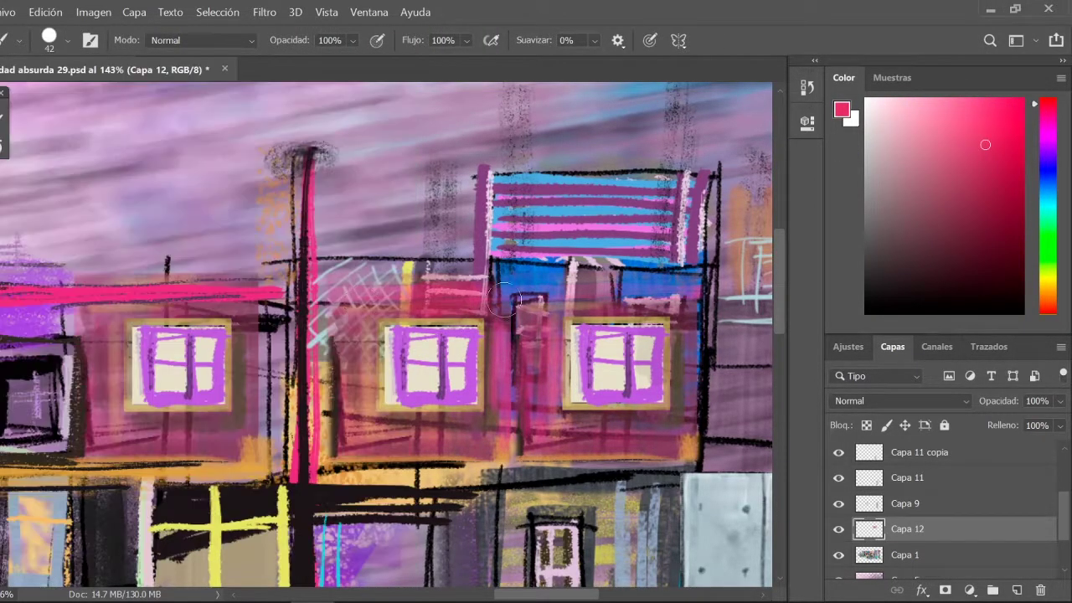
pyautogui.moveTo(511, 285); pyautogui.dragTo(495, 460)
pyautogui.moveTo(603, 285); pyautogui.dragTo(695, 435)
# Add dark maroon and reddish-pink strokes across the facade's top, bottom and centre.
pyautogui.click(52, 40)
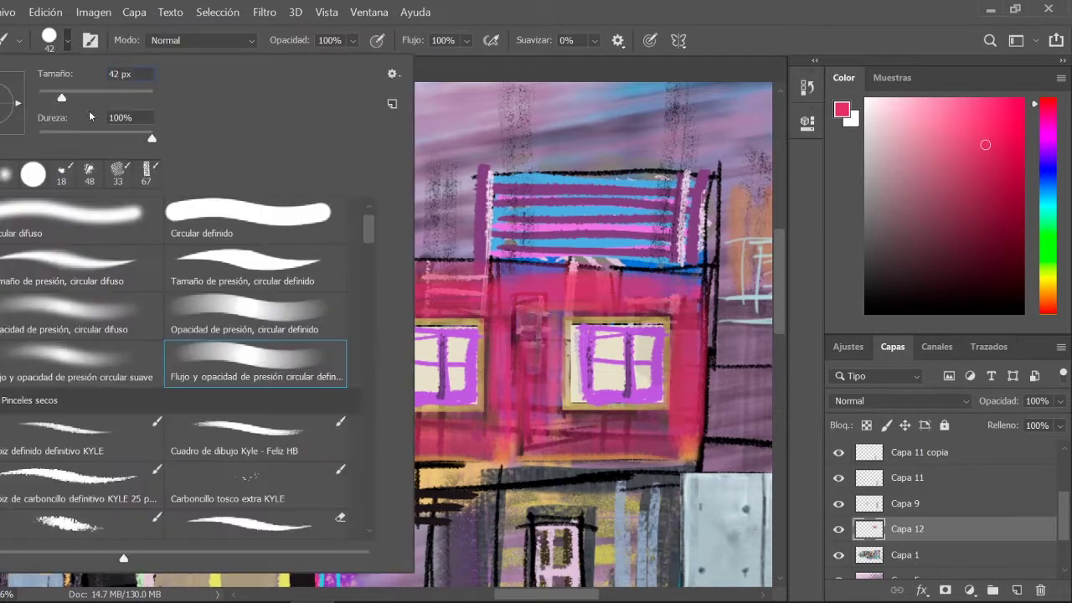
pyautogui.click(938, 213)
pyautogui.moveTo(326, 293)
pyautogui.mouseDown()
pyautogui.moveTo(372, 419)
pyautogui.moveTo(536, 351)
pyautogui.moveTo(673, 441)
pyautogui.mouseUp()
pyautogui.moveTo(529, 307); pyautogui.dragTo(510, 452)
pyautogui.moveTo(683, 450); pyautogui.dragTo(325, 449)
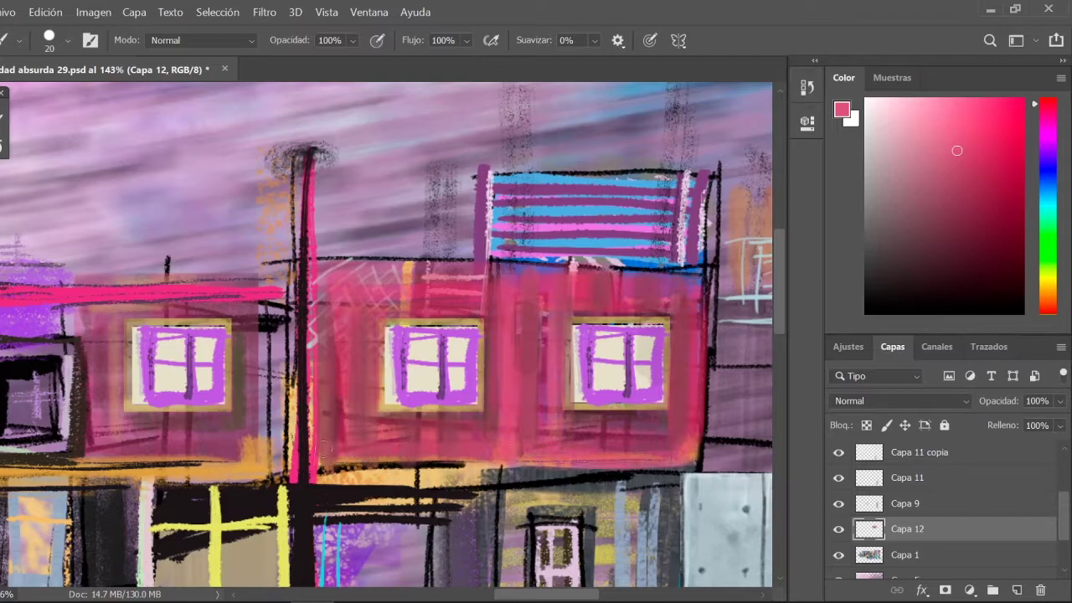
pyautogui.moveTo(358, 287); pyautogui.dragTo(695, 285)
# On Capa 1, erase the left pink band and repaint it magenta.
pyautogui.click(905, 555)
pyautogui.press('e')
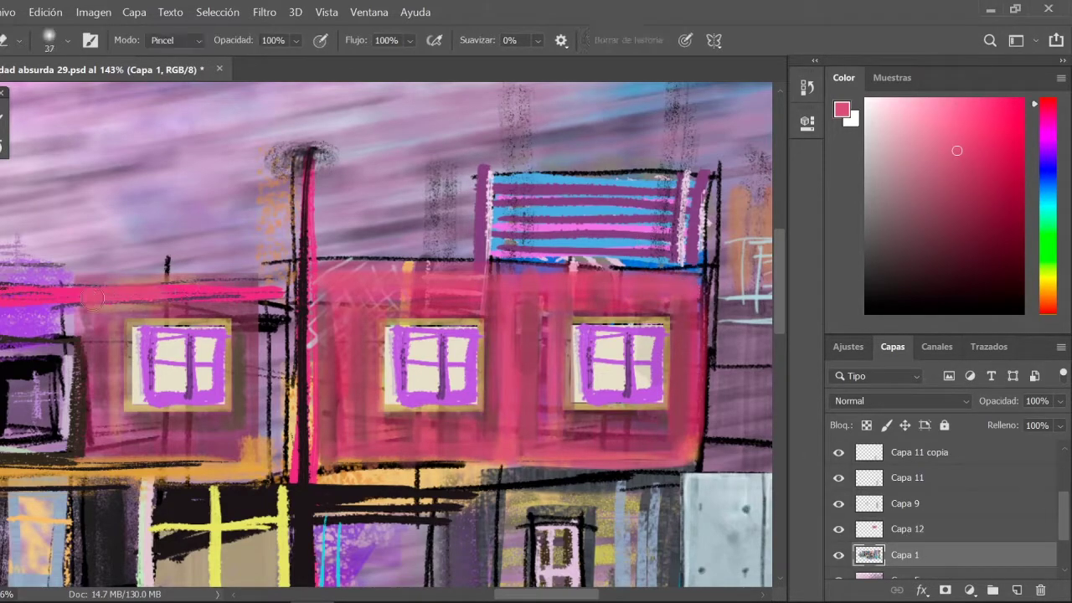
pyautogui.moveTo(79, 295); pyautogui.dragTo(280, 298)
pyautogui.press('b')
pyautogui.click(994, 196)
pyautogui.click(1035, 124)
pyautogui.click(964, 190)
pyautogui.moveTo(92, 293); pyautogui.dragTo(113, 427)
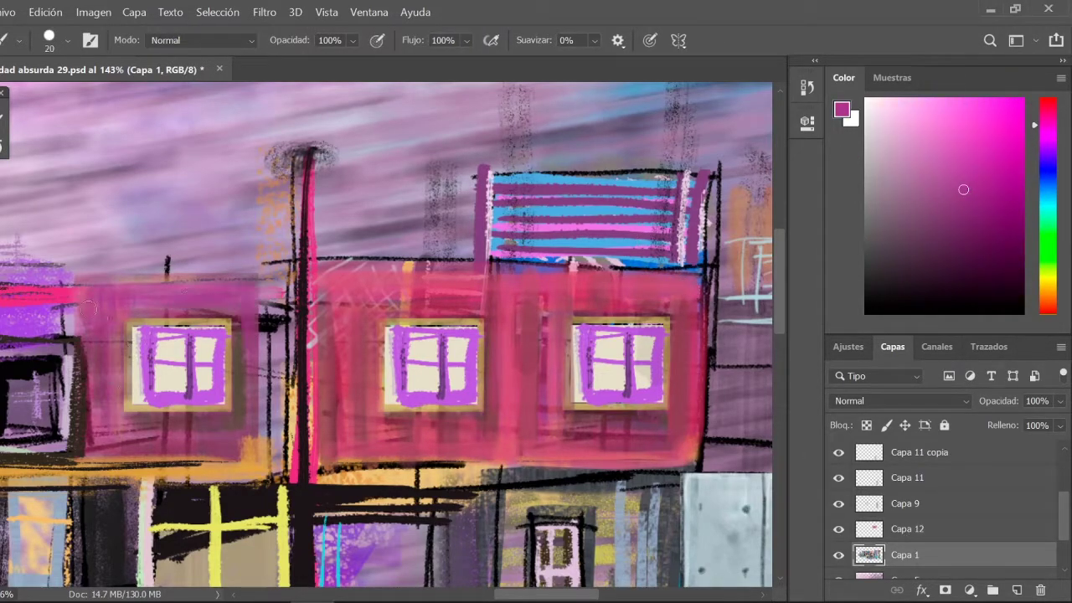
pyautogui.moveTo(101, 352); pyautogui.dragTo(191, 434)
# Paint the left window black.
pyautogui.press('d')
pyautogui.moveTo(134, 330)
pyautogui.mouseDown()
pyautogui.moveTo(188, 402)
pyautogui.moveTo(222, 393)
pyautogui.mouseUp()
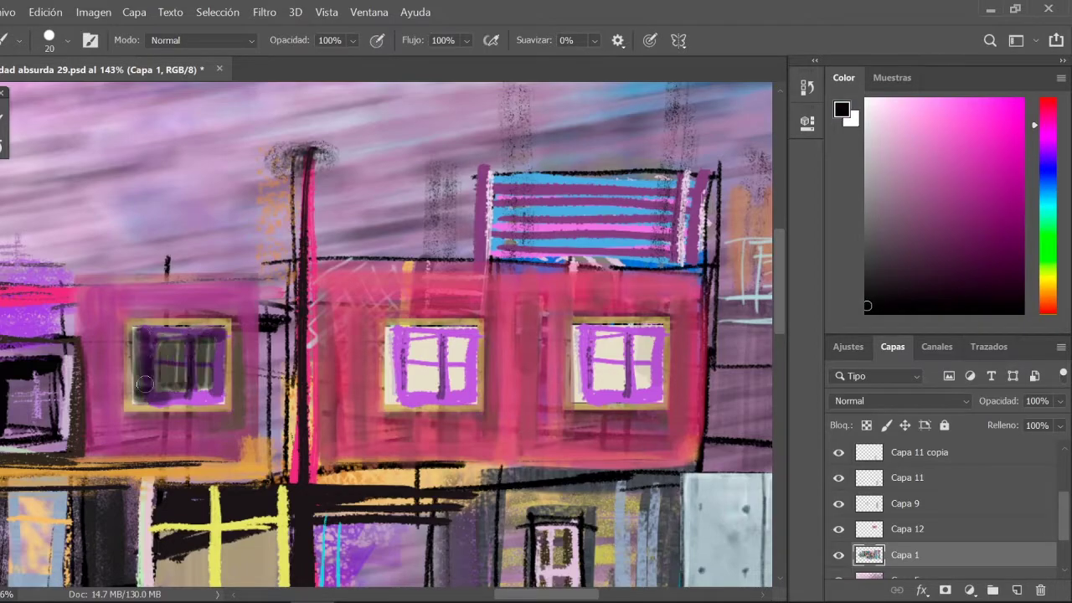
pyautogui.moveTo(185, 335); pyautogui.dragTo(222, 402)
pyautogui.moveTo(142, 331); pyautogui.dragTo(164, 378)
pyautogui.hotkey('ctrl', 'z')
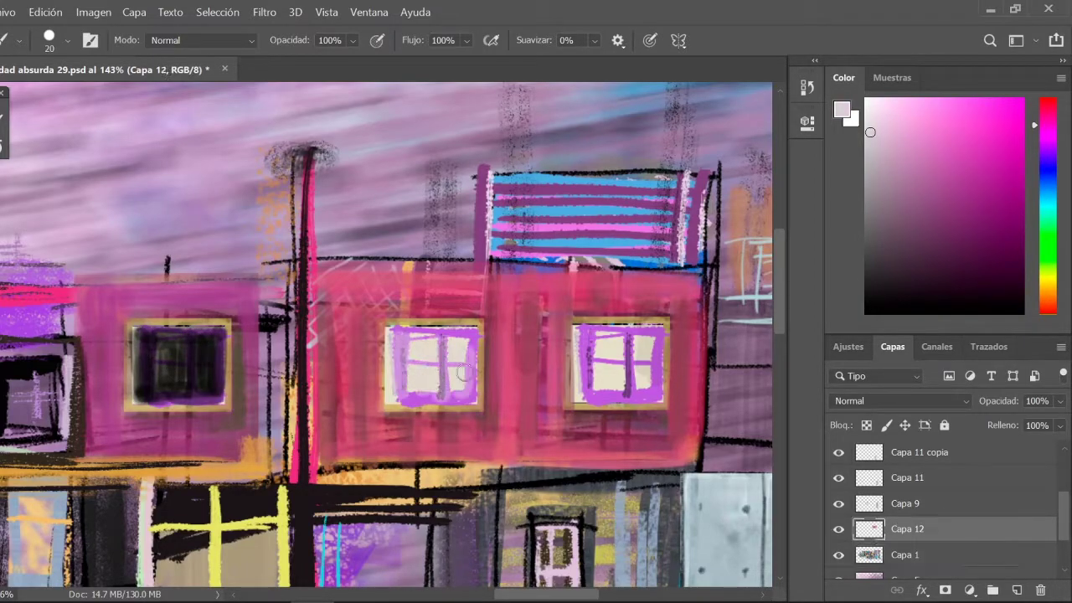
# On Capa 12, lasso the middle window and stretch it slightly wider.
pyautogui.click(808, 87)
pyautogui.press('l')
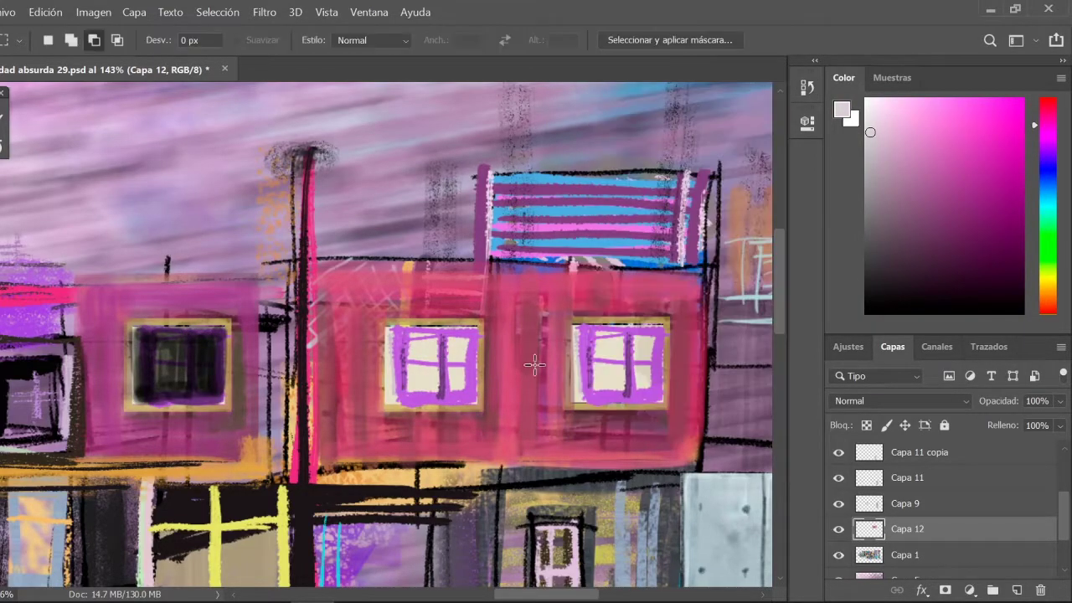
pyautogui.moveTo(394, 387)
pyautogui.mouseDown()
pyautogui.moveTo(402, 330)
pyautogui.moveTo(378, 366)
pyautogui.mouseUp()
pyautogui.press('v')
pyautogui.hotkey('ctrl', 't')
pyautogui.press('Return')
pyautogui.hotkey('ctrl', 'd')
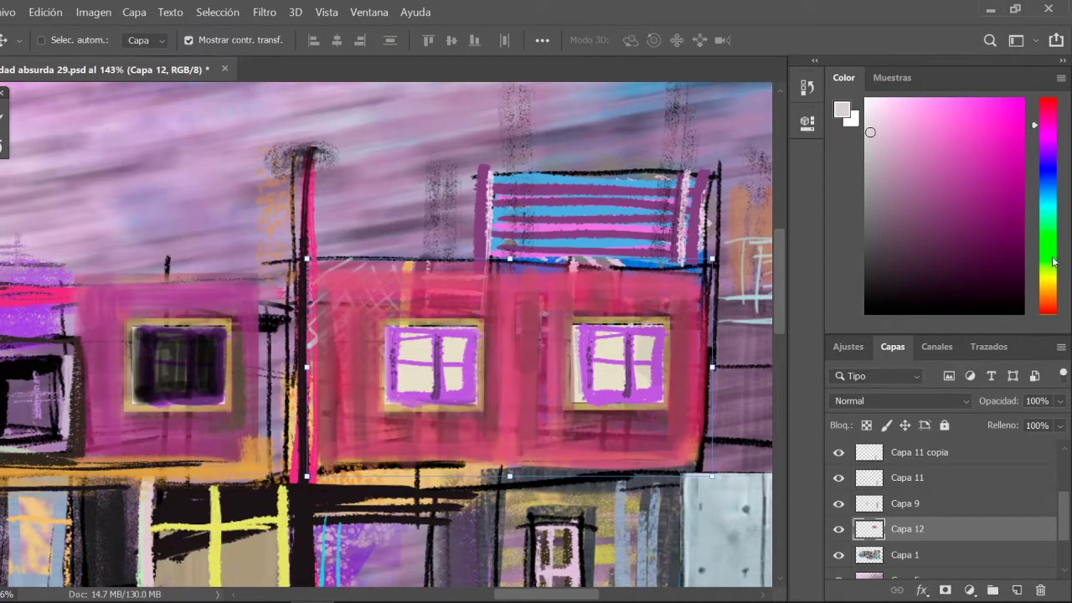
# Paint thick ochre-gold frames around the middle and right windows.
pyautogui.moveTo(1053, 263); pyautogui.dragTo(1047, 285)
pyautogui.click(1000, 168)
pyautogui.press('b')
pyautogui.moveTo(383, 326)
pyautogui.mouseDown()
pyautogui.moveTo(384, 410)
pyautogui.moveTo(662, 411)
pyautogui.mouseUp()
pyautogui.moveTo(573, 323); pyautogui.dragTo(670, 410)
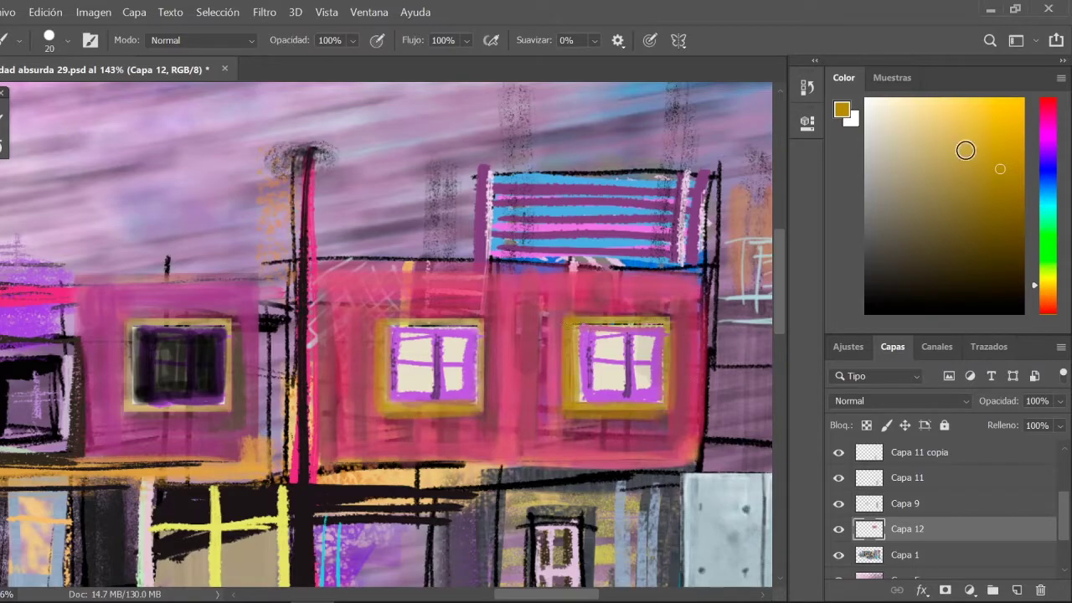
# With a textured 30-pixel brush, add teal, pale and pink strokes along the building top.
pyautogui.click(984, 125)
pyautogui.click(59, 40)
pyautogui.scroll(-5, 252, 335)
pyautogui.doubleClick(340, 442)
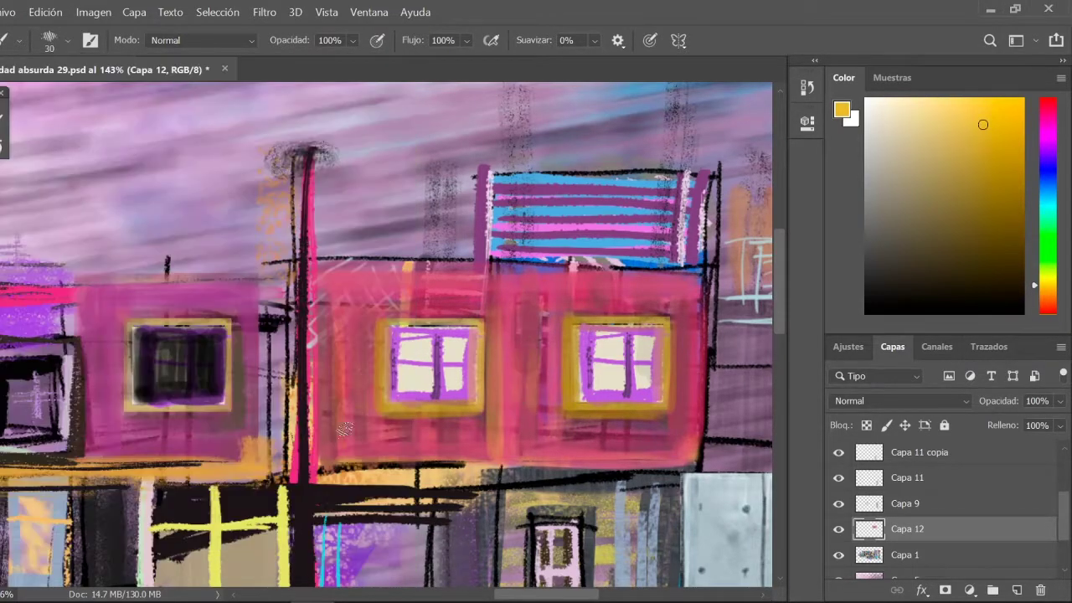
pyautogui.click(1047, 214)
pyautogui.moveTo(536, 302); pyautogui.dragTo(595, 290)
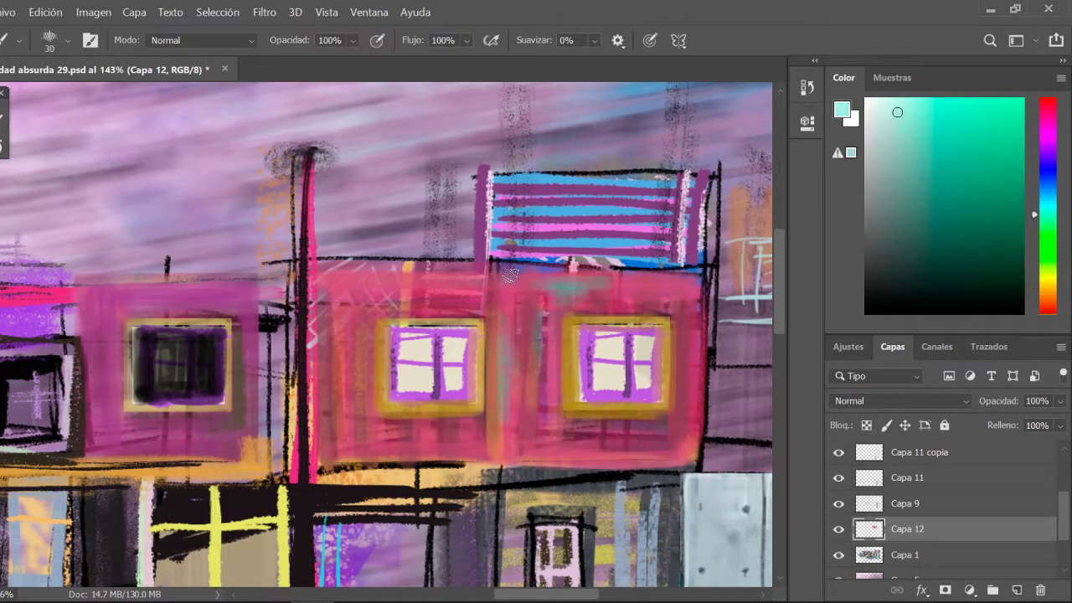
pyautogui.moveTo(315, 274); pyautogui.dragTo(705, 276)
pyautogui.click(1043, 119)
pyautogui.click(974, 126)
pyautogui.moveTo(315, 281)
pyautogui.mouseDown()
pyautogui.moveTo(418, 281)
pyautogui.moveTo(326, 444)
pyautogui.mouseUp()
# Paint orange vertical strokes on the pink building with a different brush preset.
pyautogui.click(910, 253)
pyautogui.click(58, 40)
pyautogui.doubleClick(252, 455)
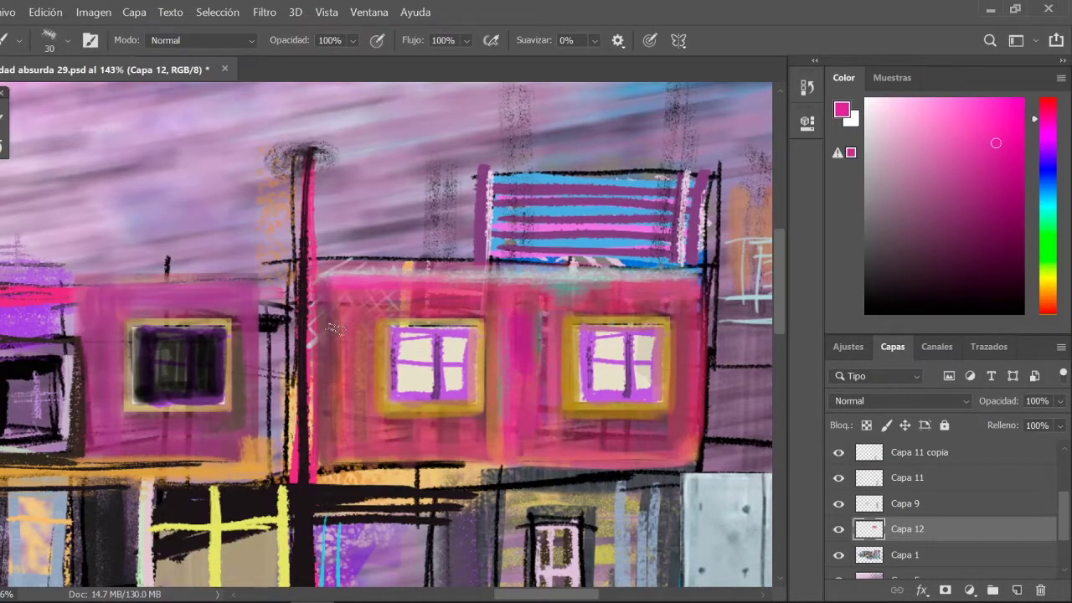
pyautogui.click(1047, 293)
pyautogui.click(995, 143)
pyautogui.moveTo(335, 302); pyautogui.dragTo(356, 457)
pyautogui.moveTo(536, 310); pyautogui.dragTo(671, 452)
# Select the middle building's rectangle and paint orange stripes inside it.
pyautogui.press('m')
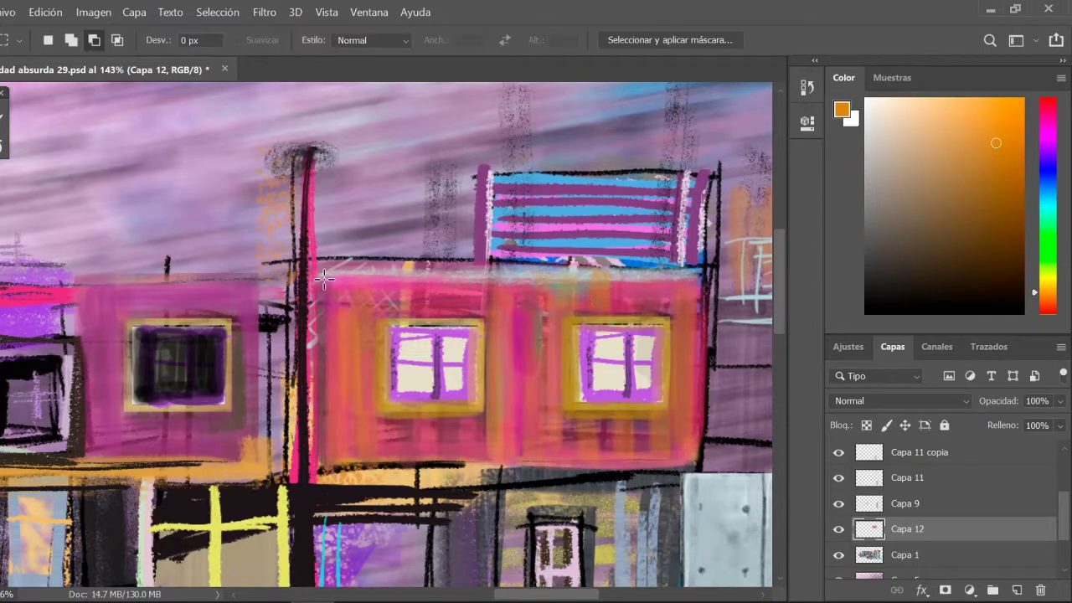
pyautogui.moveTo(318, 274); pyautogui.dragTo(700, 471)
pyautogui.press('b')
pyautogui.moveTo(335, 294)
pyautogui.mouseDown()
pyautogui.moveTo(457, 325)
pyautogui.moveTo(544, 452)
pyautogui.mouseUp()
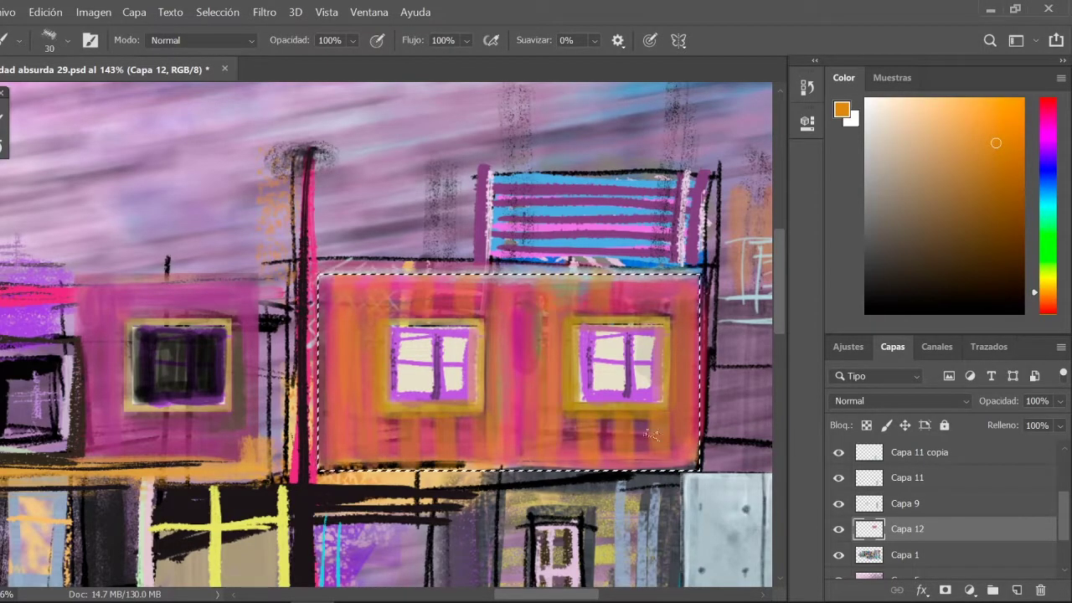
pyautogui.moveTo(661, 285); pyautogui.dragTo(682, 444)
pyautogui.moveTo(890, 240); pyautogui.dragTo(991, 199)
# Add orange-brown and reddish vertical stripes to the building, then deselect.
pyautogui.moveTo(502, 289); pyautogui.dragTo(511, 423)
pyautogui.moveTo(352, 277); pyautogui.dragTo(368, 432)
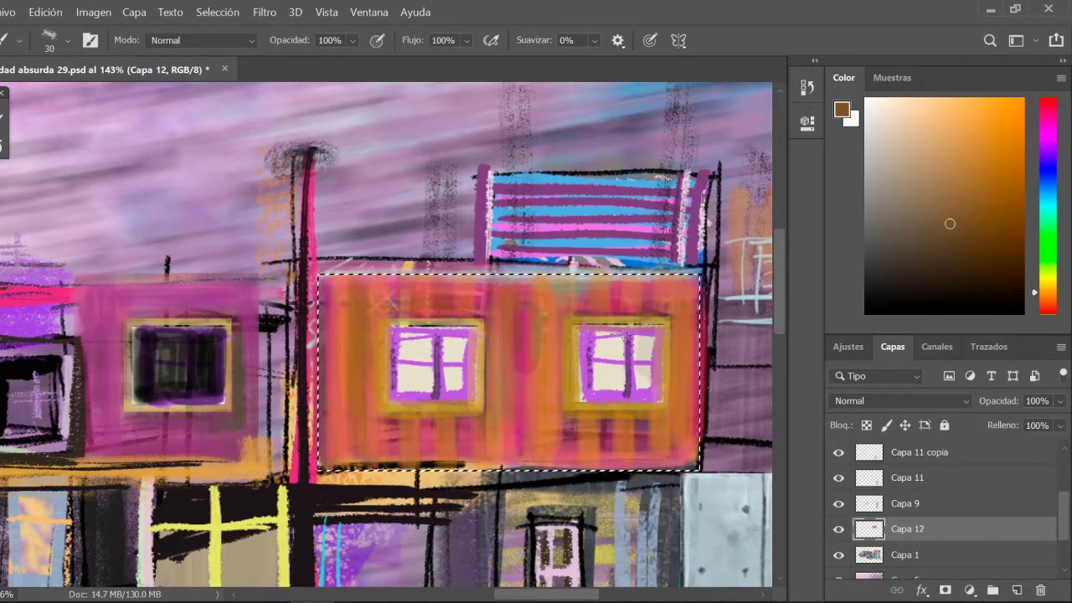
pyautogui.moveTo(352, 284); pyautogui.dragTo(369, 461)
pyautogui.moveTo(419, 285); pyautogui.dragTo(427, 464)
pyautogui.moveTo(671, 289); pyautogui.dragTo(682, 453)
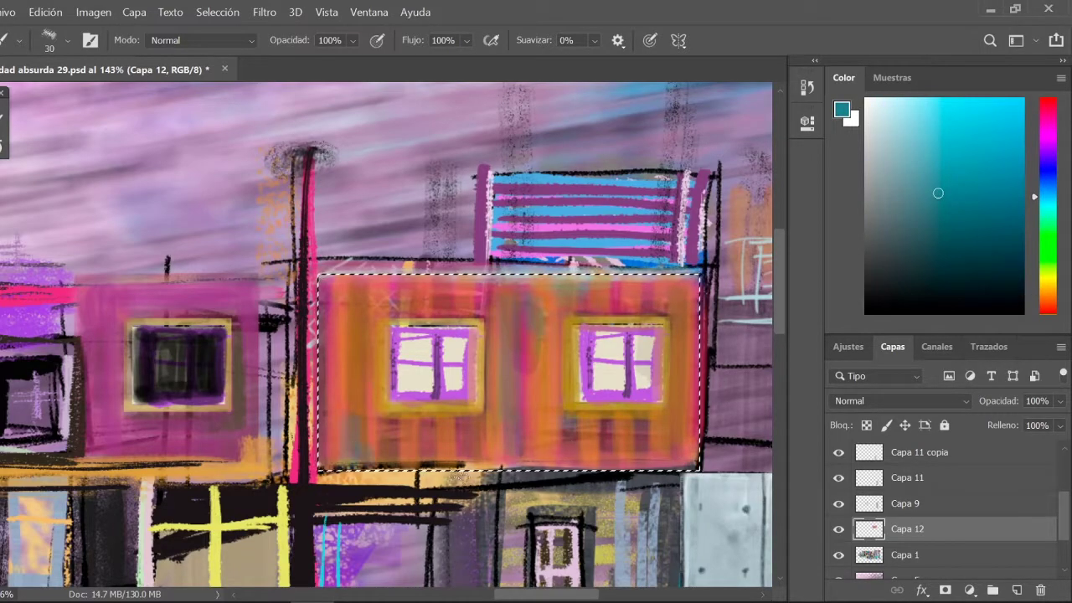
pyautogui.hotkey('ctrl', 'd')
# Paint thin black shadow strips down the left sides of both windows.
pyautogui.press('m')
pyautogui.moveTo(369, 320); pyautogui.dragTo(377, 419)
pyautogui.moveTo(557, 317); pyautogui.dragTo(567, 420)
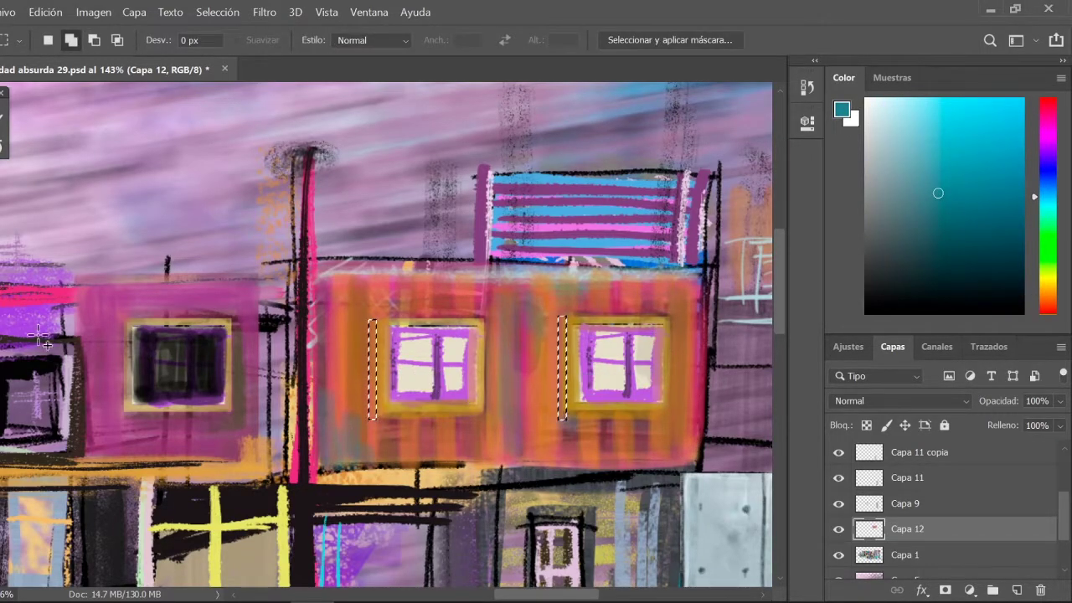
pyautogui.press('b')
pyautogui.press('d')
pyautogui.moveTo(373, 323); pyautogui.dragTo(561, 419)
# Paint dark brown sills beneath both windows with a slanted edge between them.
pyautogui.press('m')
pyautogui.moveTo(374, 416); pyautogui.dragTo(666, 442)
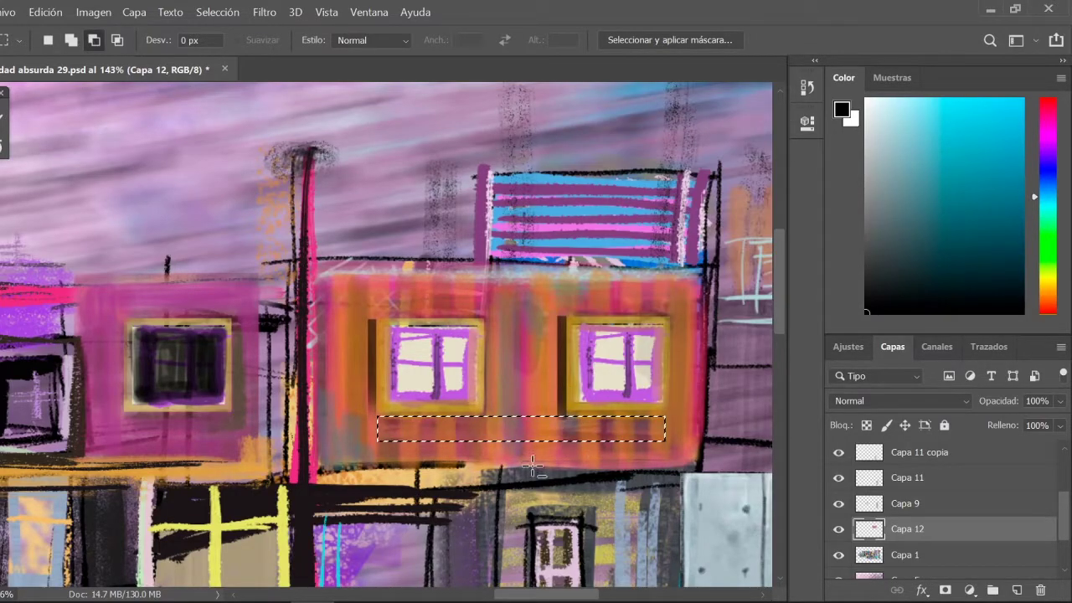
pyautogui.moveTo(556, 404); pyautogui.dragTo(484, 453)
pyautogui.press('l')
pyautogui.moveTo(484, 410); pyautogui.dragTo(473, 448)
pyautogui.press('b')
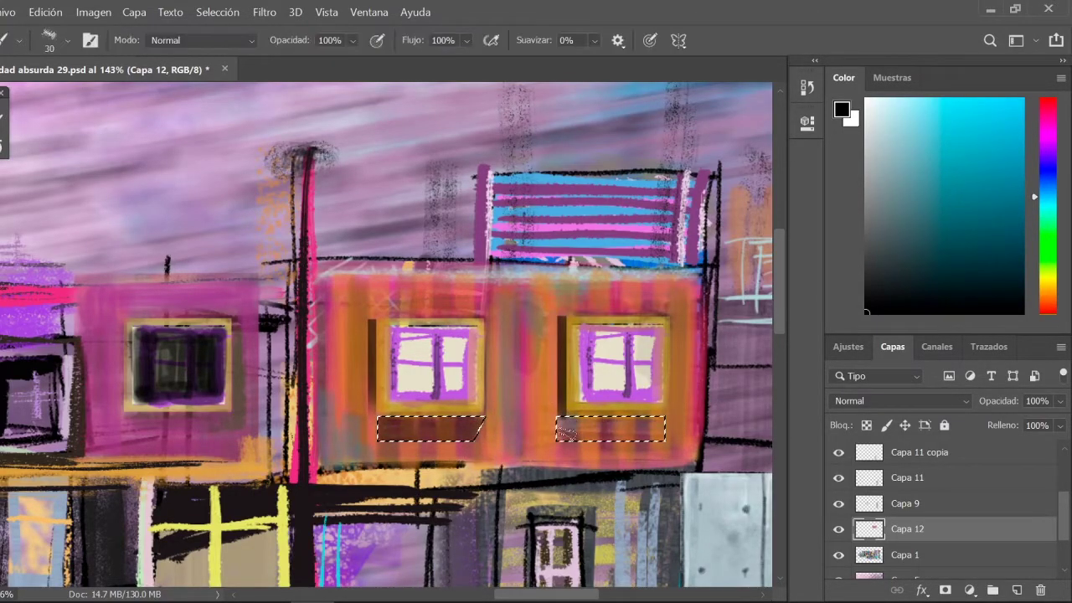
pyautogui.moveTo(379, 429); pyautogui.dragTo(664, 429)
pyautogui.moveTo(427, 429); pyautogui.dragTo(484, 429)
pyautogui.rightClick(532, 429)
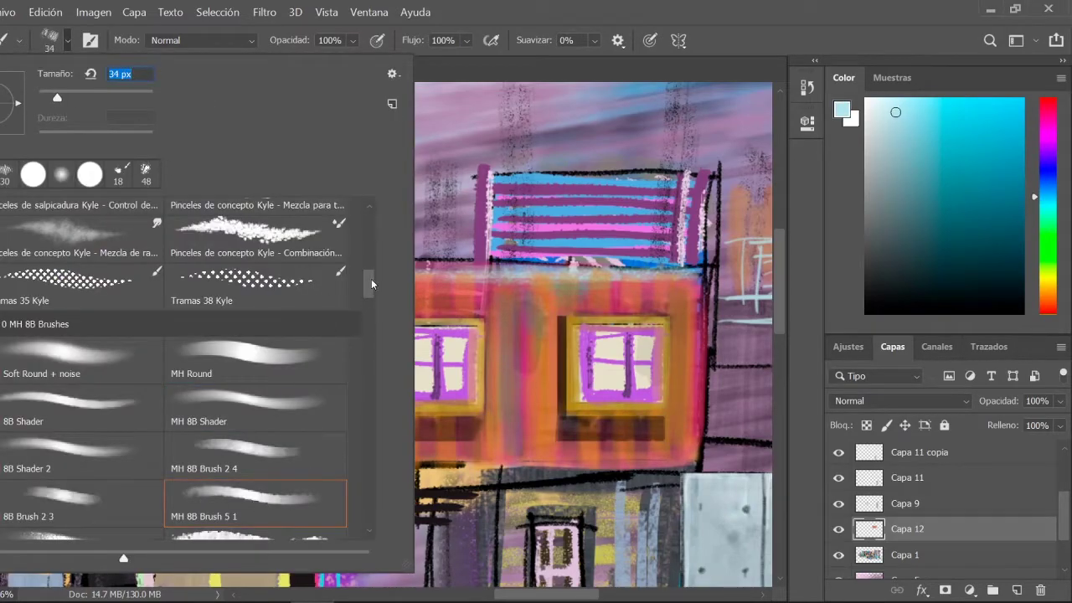
# Restore the latest brush-stroke state in History after reviewing the Deseleccionar state.
pyautogui.scroll(-5, 371, 284)
pyautogui.press('Escape')
pyautogui.click(807, 87)
pyautogui.click(662, 319)
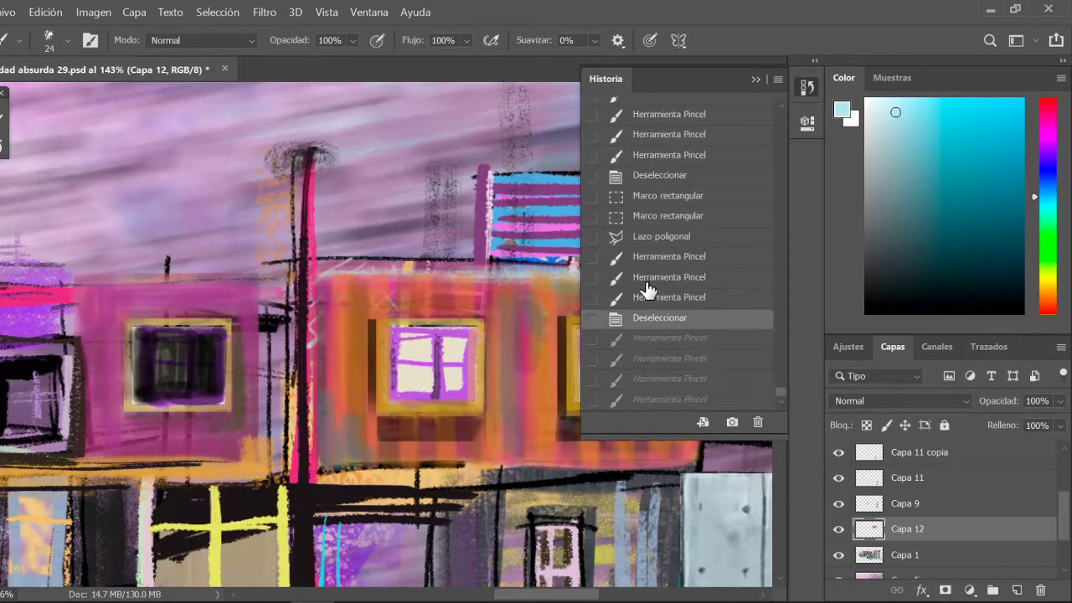
pyautogui.click(670, 399)
pyautogui.click(806, 87)
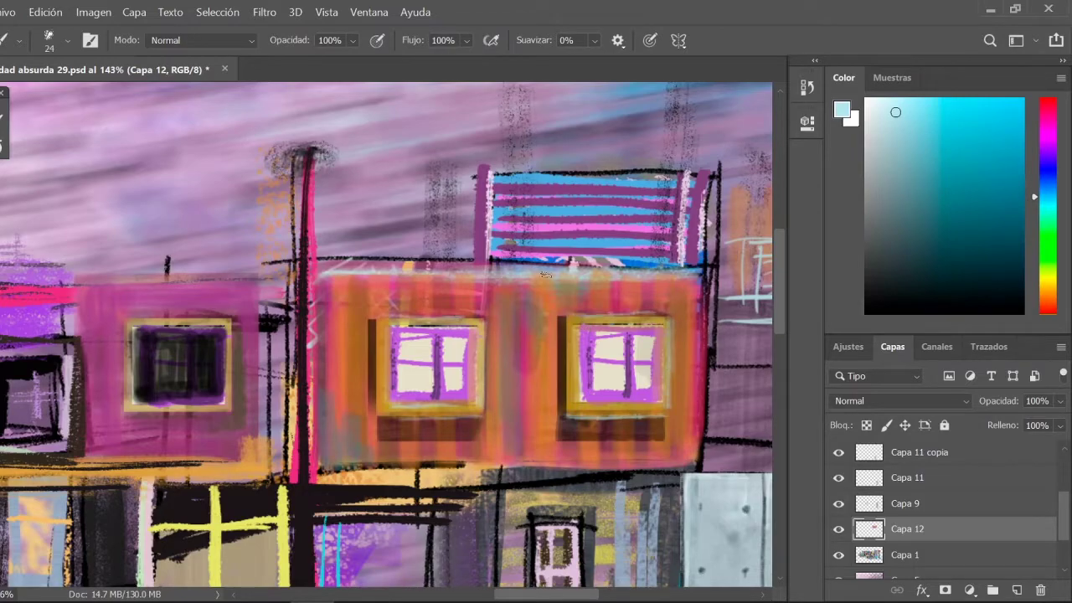
pyautogui.click(807, 87)
# On Capa 1, paint light-blue glass into the dark left window.
pyautogui.click(904, 554)
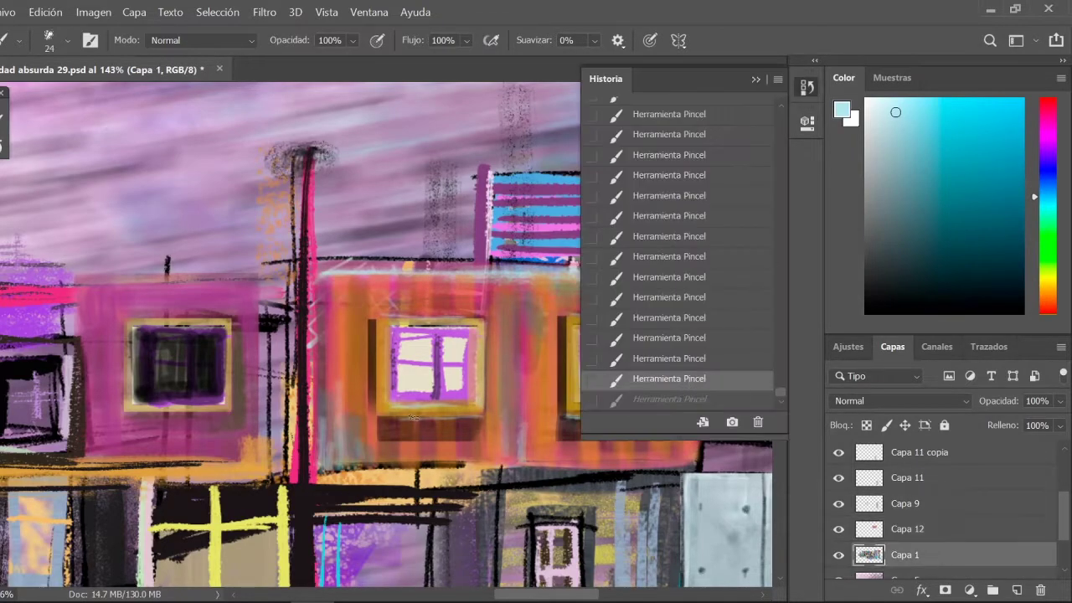
pyautogui.moveTo(163, 333)
pyautogui.mouseDown()
pyautogui.moveTo(165, 385)
pyautogui.moveTo(197, 398)
pyautogui.mouseUp()
pyautogui.moveTo(164, 356); pyautogui.dragTo(222, 345)
# Paint pale peach vertical stripes across the pink wall.
pyautogui.keyDown('alt'); pyautogui.click(349, 326); pyautogui.keyUp('alt')
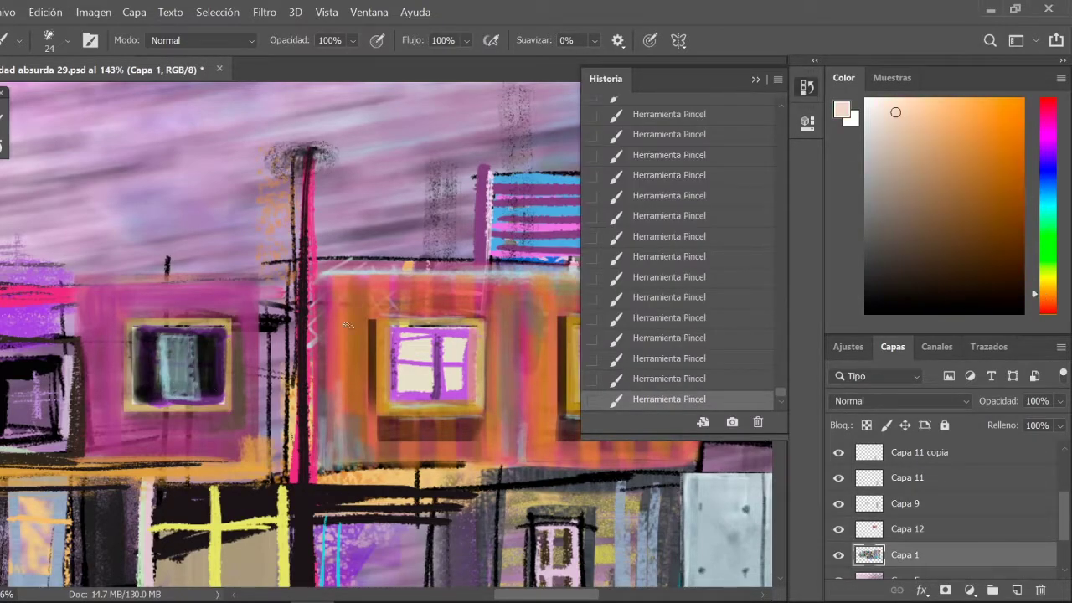
pyautogui.moveTo(243, 286); pyautogui.dragTo(245, 451)
pyautogui.moveTo(108, 290); pyautogui.dragTo(109, 454)
pyautogui.moveTo(167, 289); pyautogui.dragTo(221, 458)
pyautogui.moveTo(200, 414); pyautogui.dragTo(144, 449)
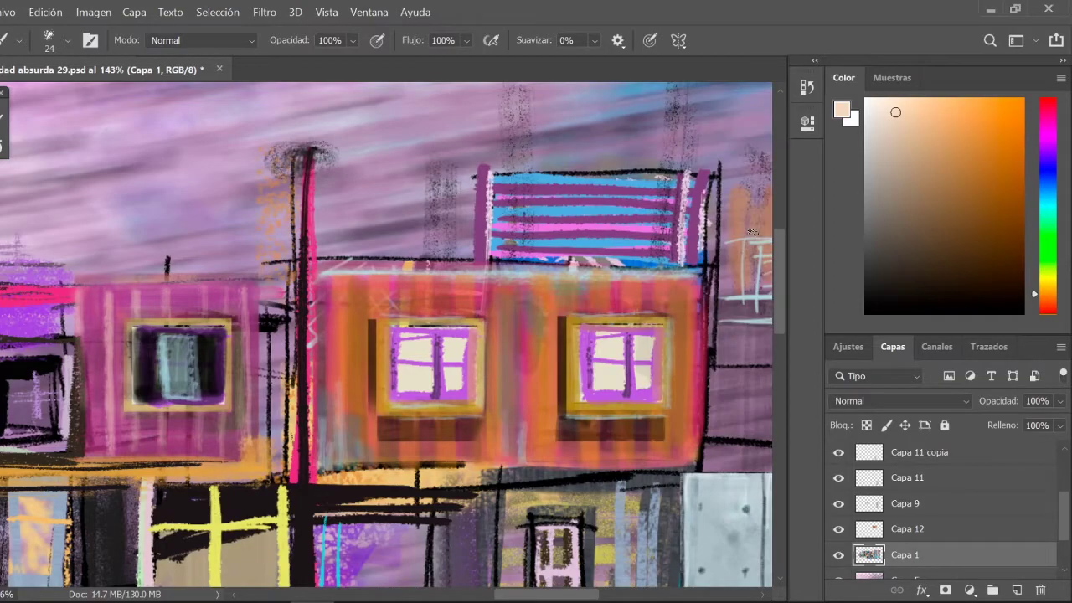
# View at 100%, set an 8 px black brush, and hide the orange-building layer Capa 12.
pyautogui.hotkey('ctrl', '0')
pyautogui.hotkey('ctrl', '1')
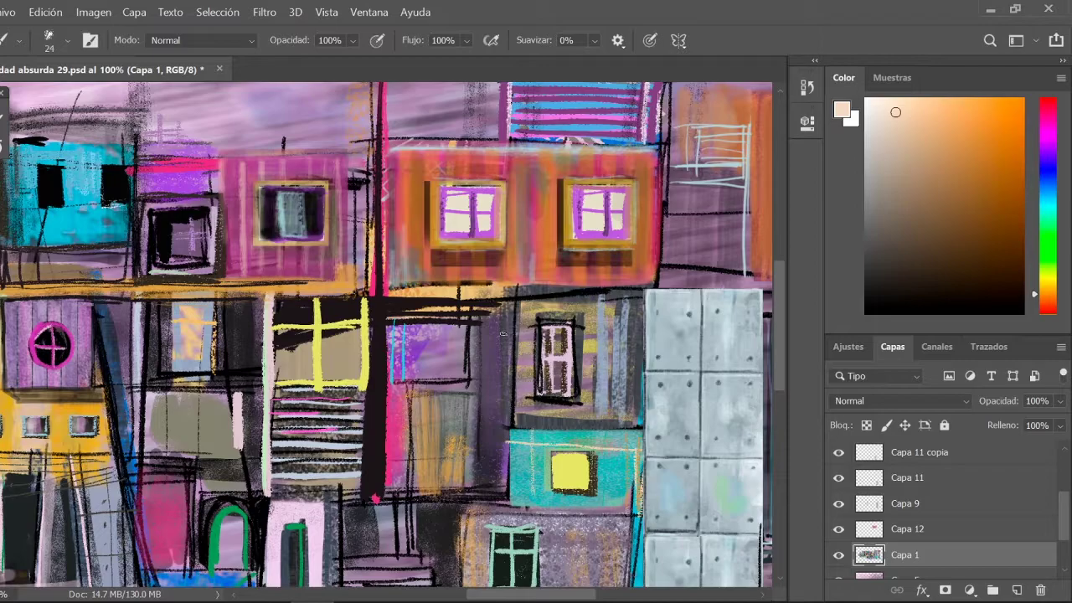
pyautogui.click(67, 40)
pyautogui.doubleClick(76, 469)
pyautogui.press('d')
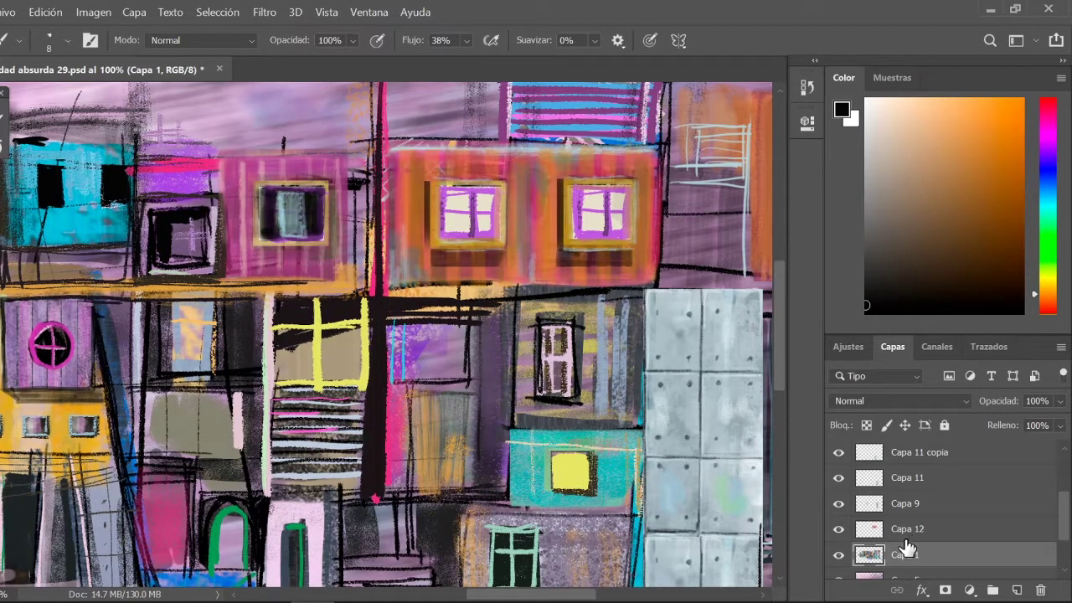
pyautogui.click(839, 533)
# Show Capa 12 again and merge the orange building down into Capa 1.
pyautogui.press('e')
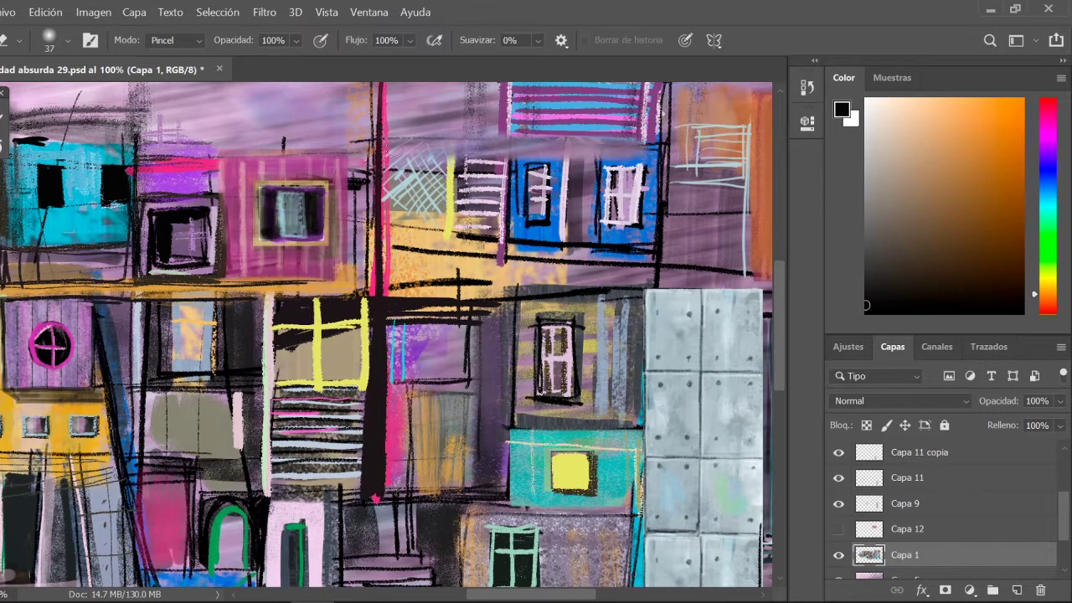
pyautogui.press('b')
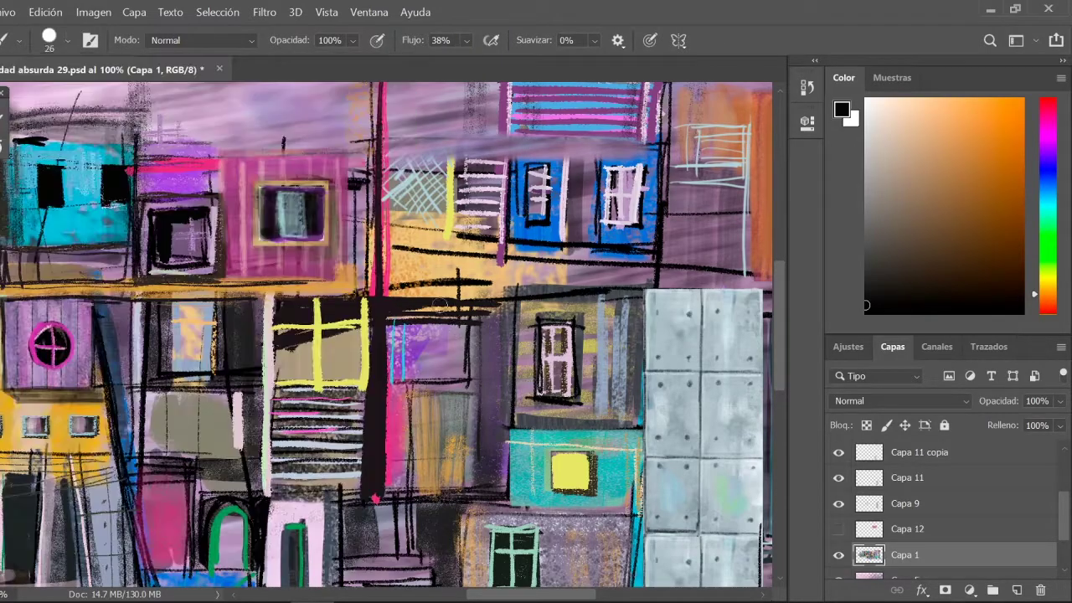
pyautogui.click(839, 529)
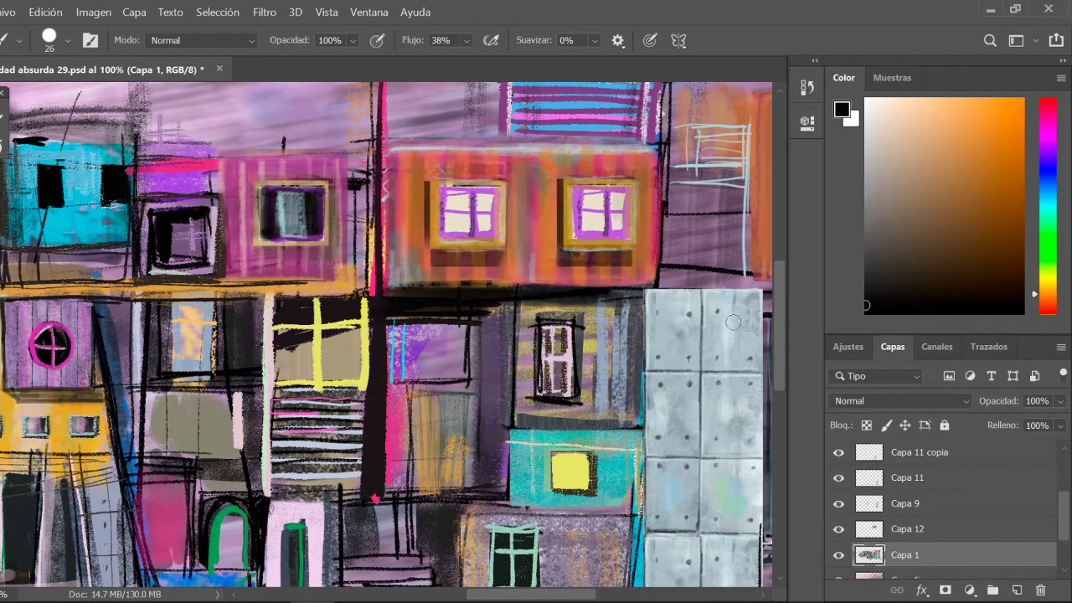
pyautogui.click(919, 534)
pyautogui.hotkey('ctrl', 'e')
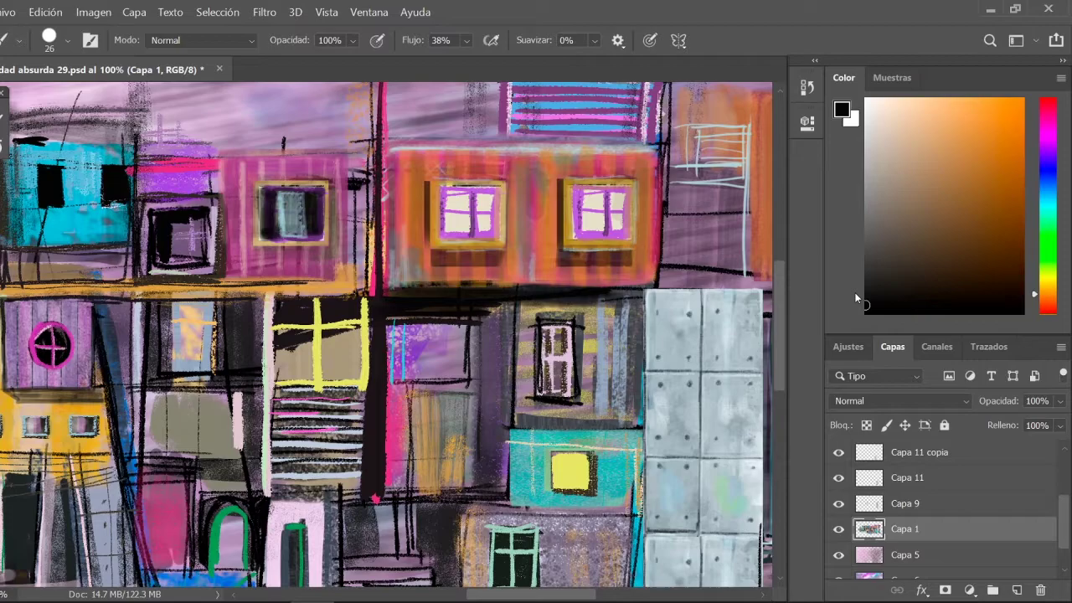
# With a hard 10 px brush in dark purple, outline the window frames.
pyautogui.click(67, 41)
pyautogui.doubleClick(255, 464)
pyautogui.click(1048, 142)
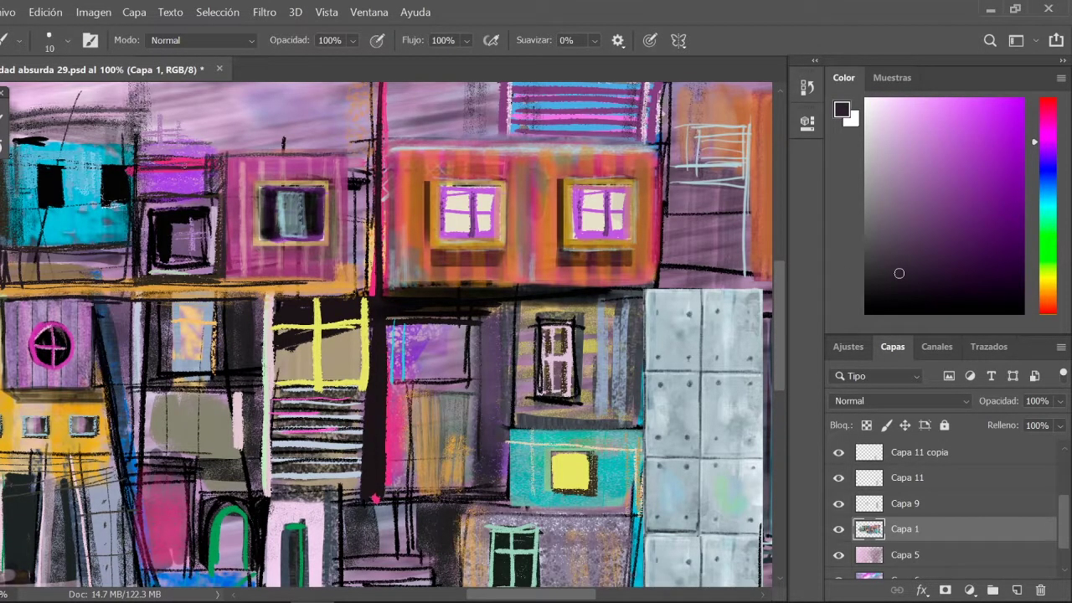
pyautogui.click(1048, 203)
pyautogui.click(961, 167)
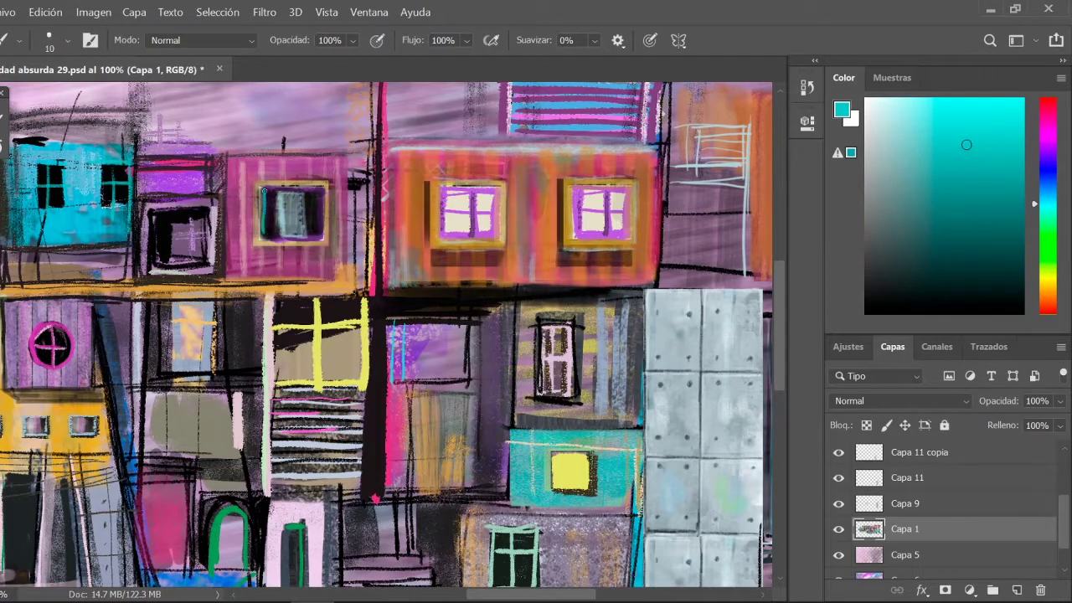
pyautogui.keyDown('alt'); pyautogui.click(265, 191); pyautogui.keyUp('alt')
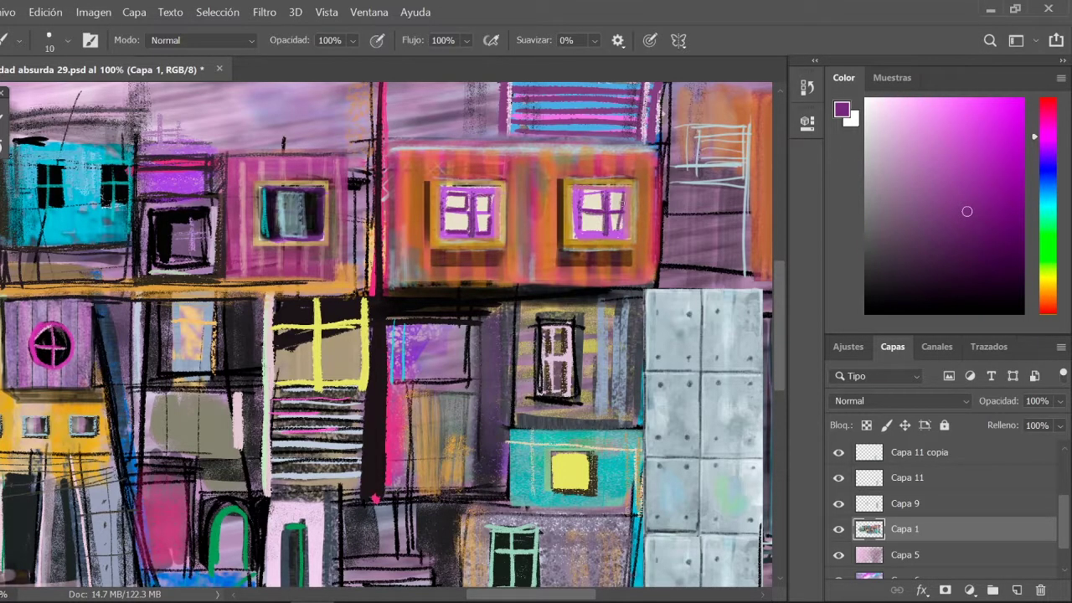
pyautogui.keyDown('alt'); pyautogui.click(462, 199); pyautogui.keyUp('alt')
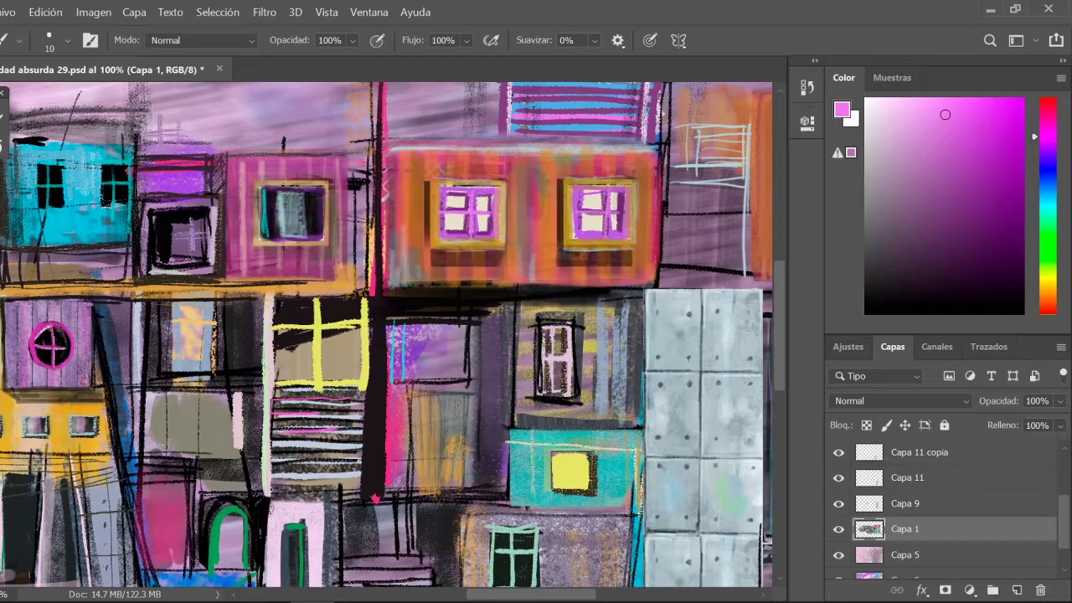
pyautogui.keyDown('alt'); pyautogui.click(142, 302); pyautogui.keyUp('alt')
pyautogui.moveTo(352, 186); pyautogui.dragTo(352, 285)
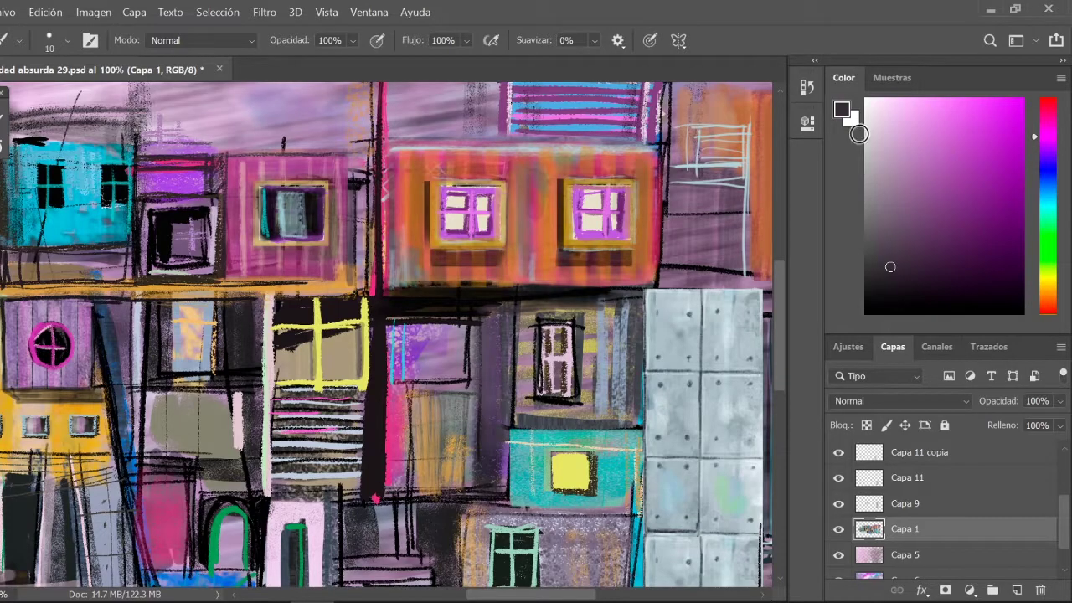
pyautogui.hotkey('ctrl', '-')
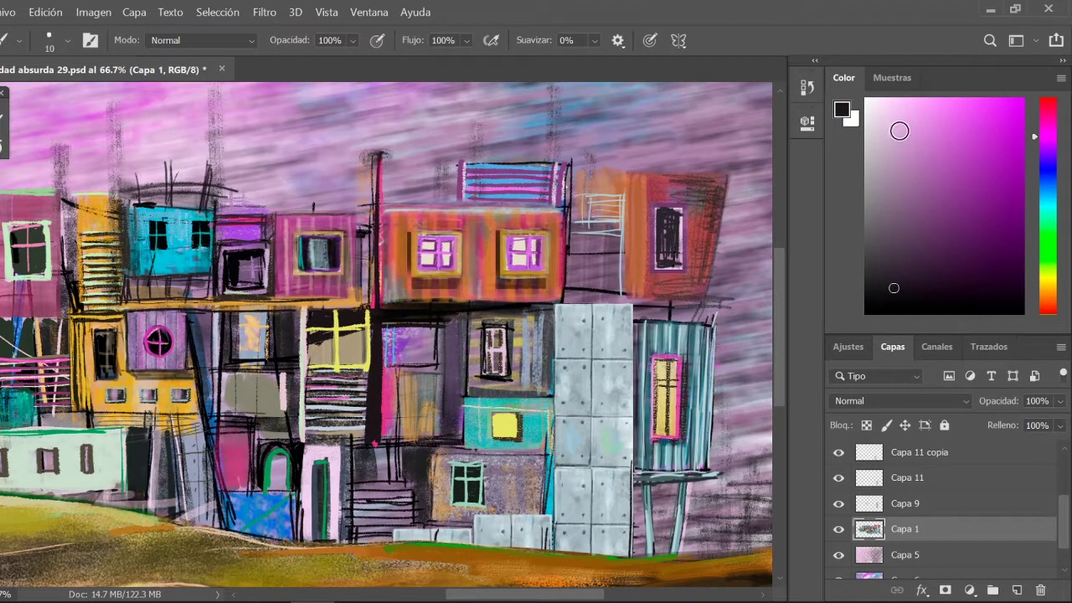
# Pick a cyan paint tone and choose a wet blending brush preset.
pyautogui.click(899, 132)
pyautogui.click(1048, 204)
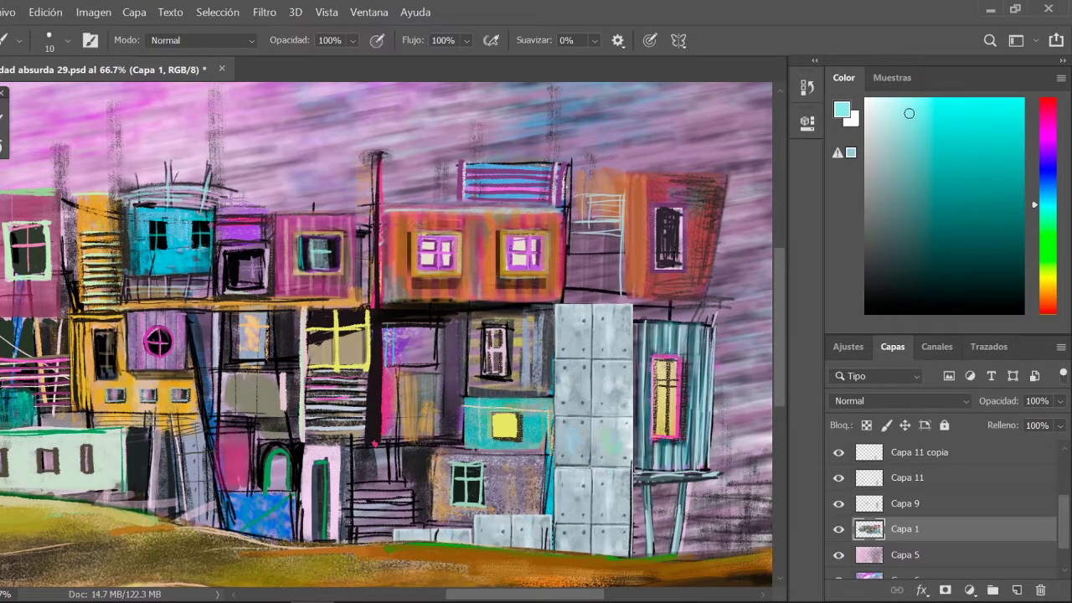
pyautogui.hotkey('ctrl', '-')
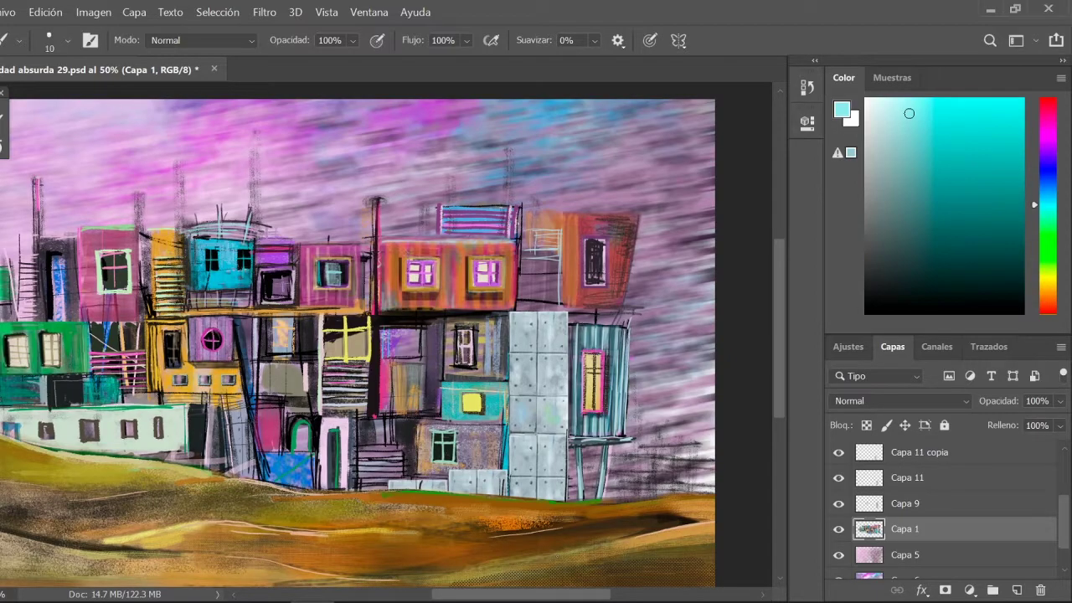
pyautogui.click(67, 40)
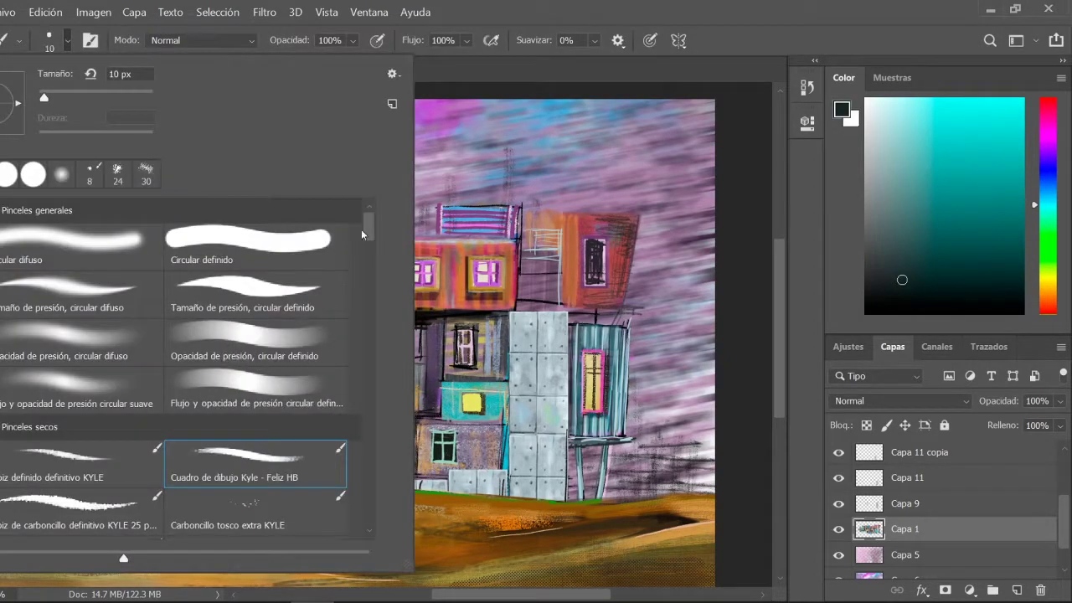
pyautogui.scroll(-10, 362, 235)
pyautogui.click(252, 258)
pyautogui.press('Return')
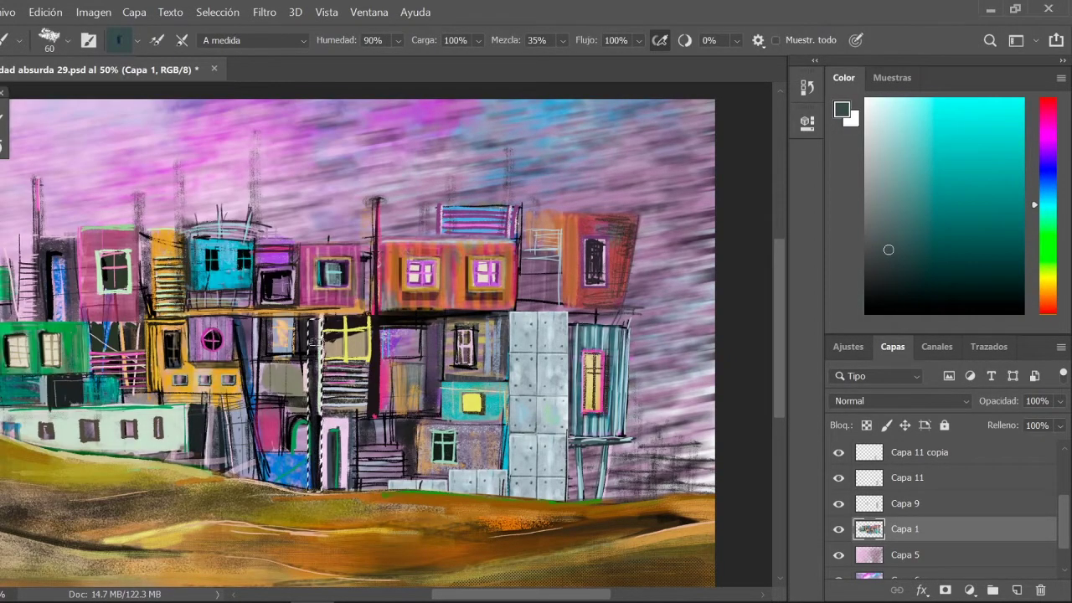
# Set a size-100 blending brush and marquee the tall strip for the pole.
pyautogui.hotkey('ctrl', '+')
pyautogui.hotkey('ctrl', '+')
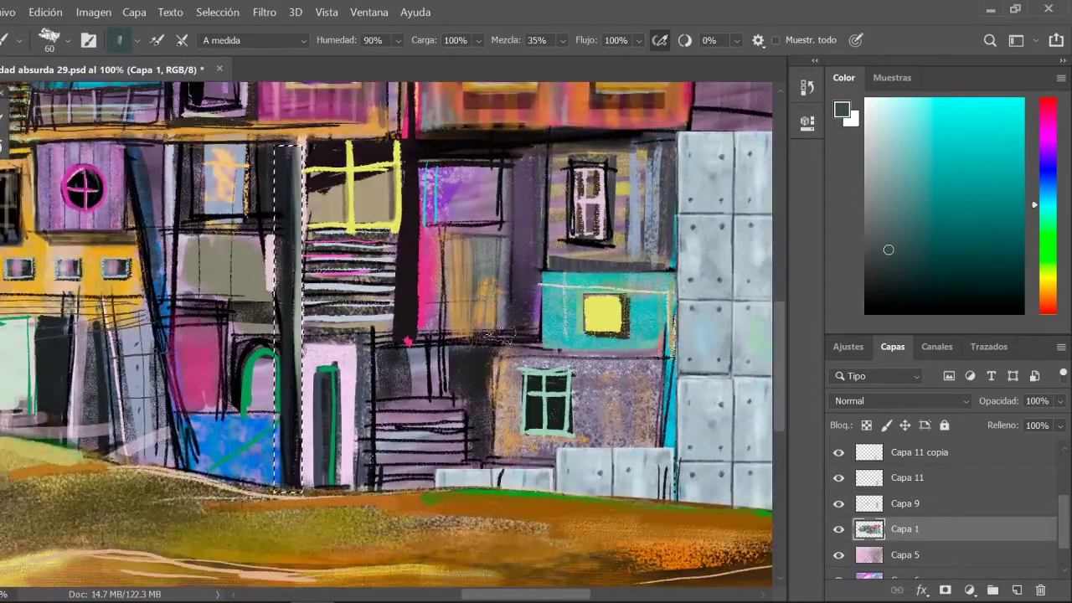
pyautogui.click(67, 40)
pyautogui.doubleClick(305, 501)
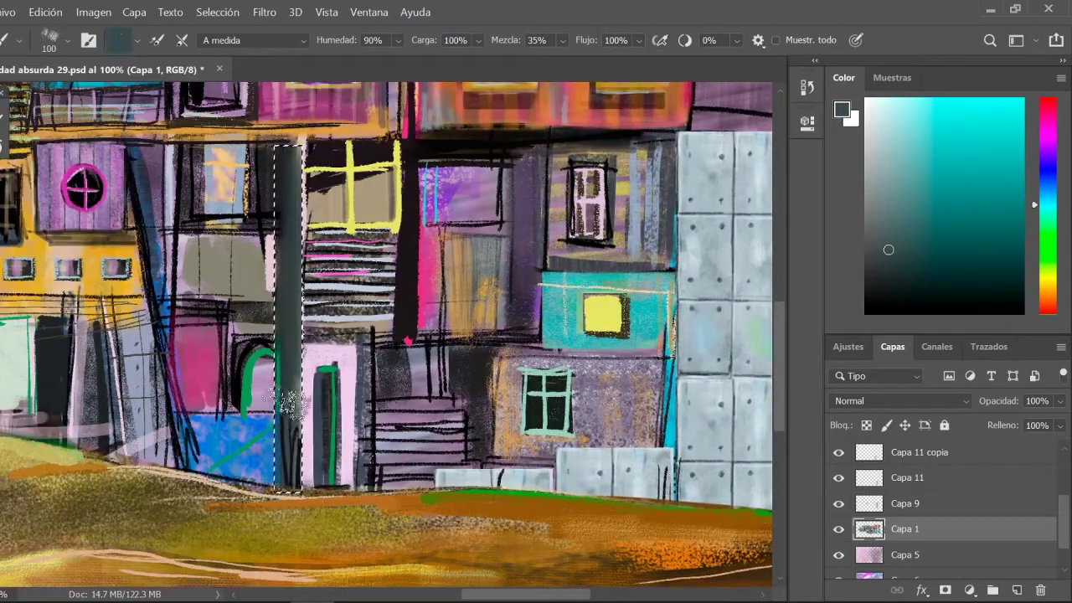
pyautogui.press('m')
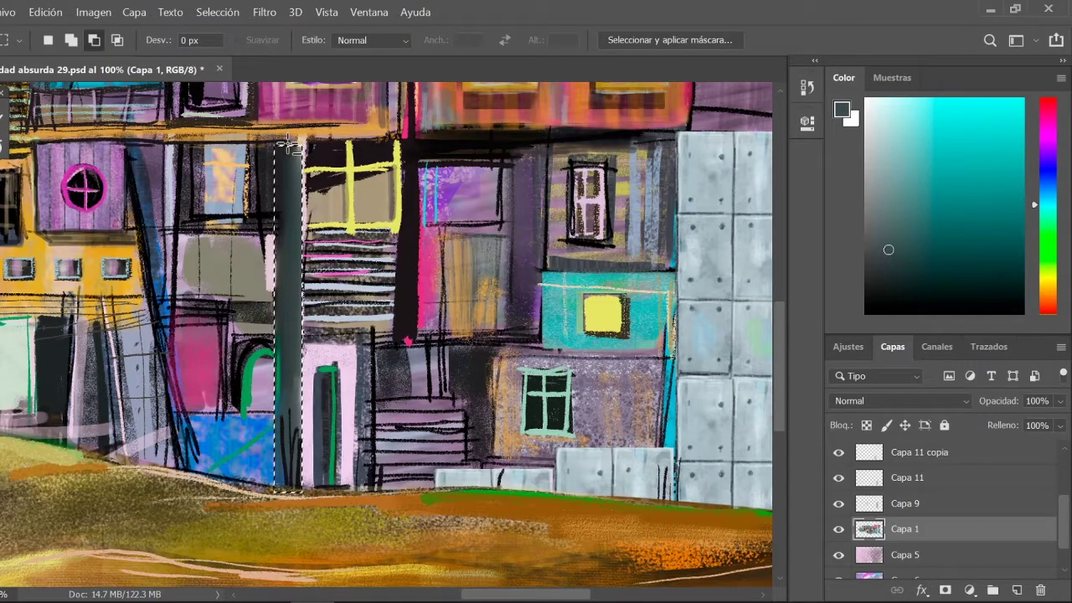
pyautogui.press('b')
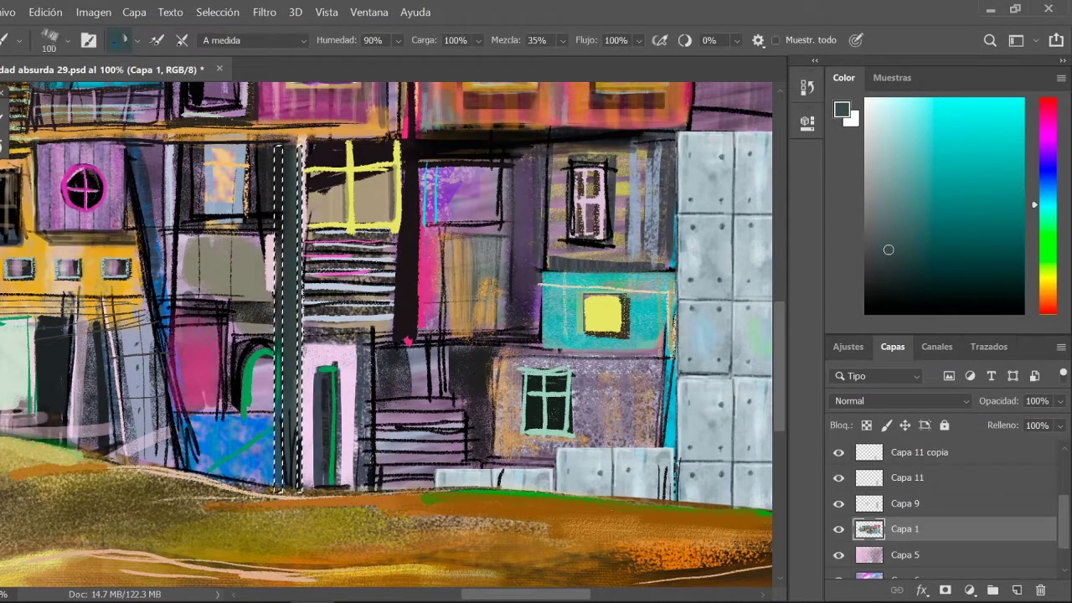
pyautogui.rightClick(10, 138)
pyautogui.scroll(-5, 168, 335)
pyautogui.press('Escape')
# Blend light mint with a smaller round blending brush, then use the regular Brush.
pyautogui.keyDown('alt'); pyautogui.click(265, 209); pyautogui.keyUp('alt')
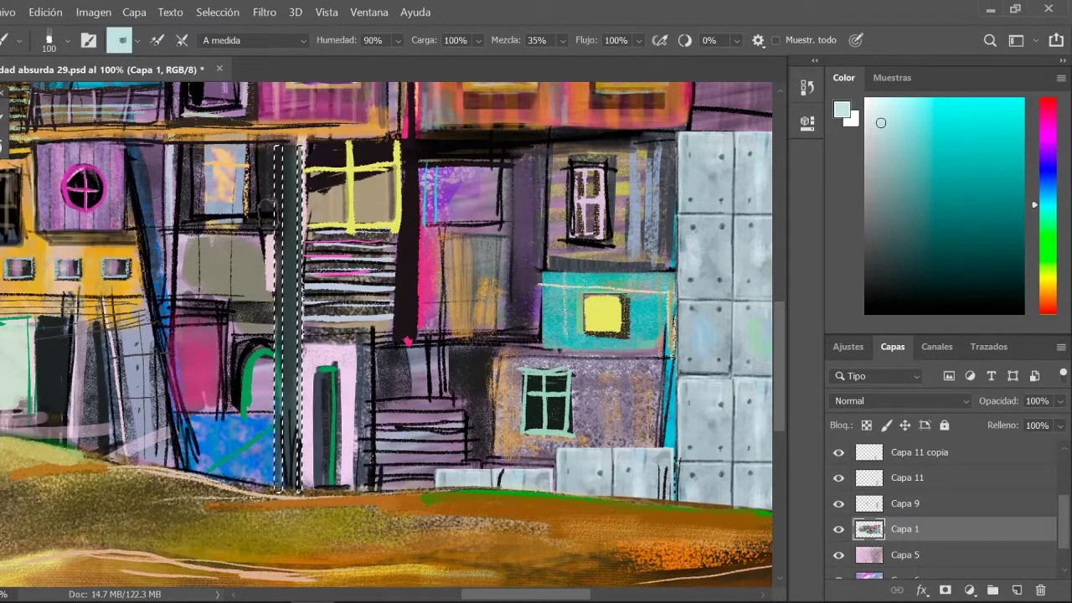
pyautogui.rightClick(272, 218)
pyautogui.scroll(5, 251, 251)
pyautogui.click(260, 338)
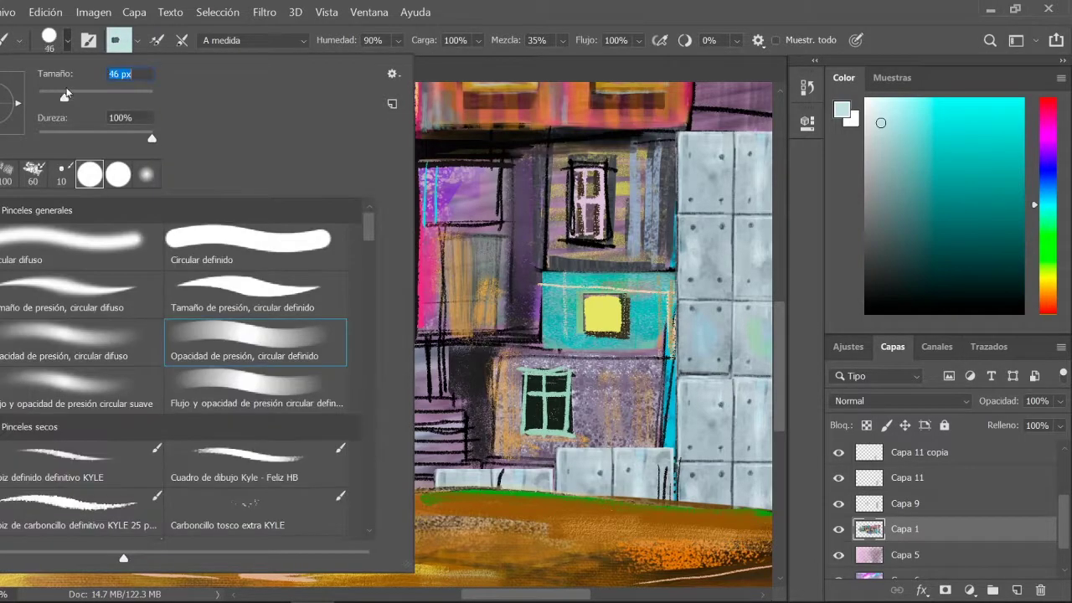
pyautogui.press('Return')
pyautogui.rightClick(4, 273)
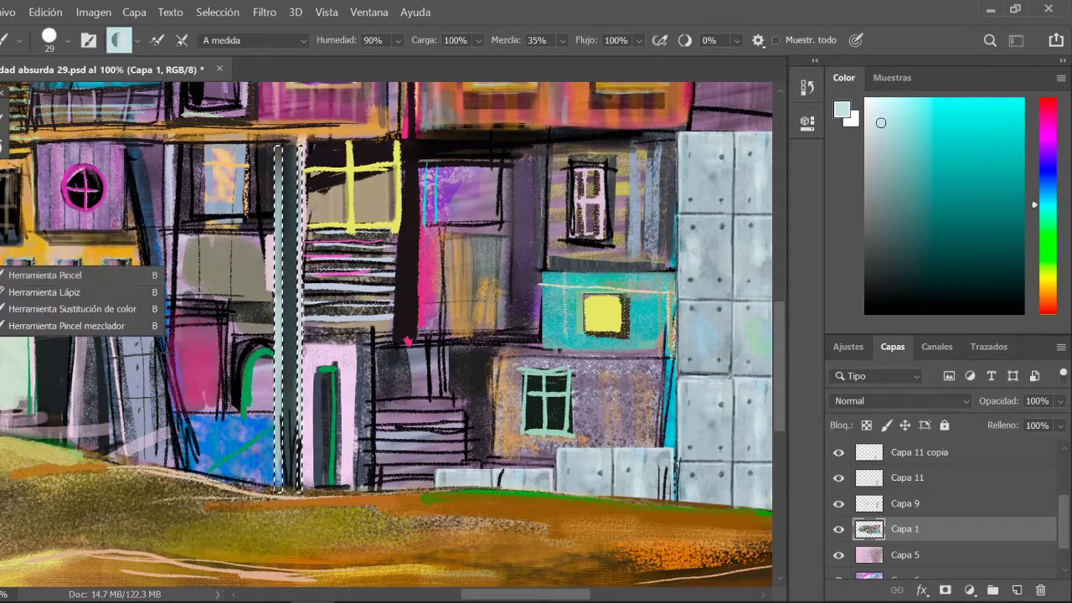
pyautogui.click(51, 271)
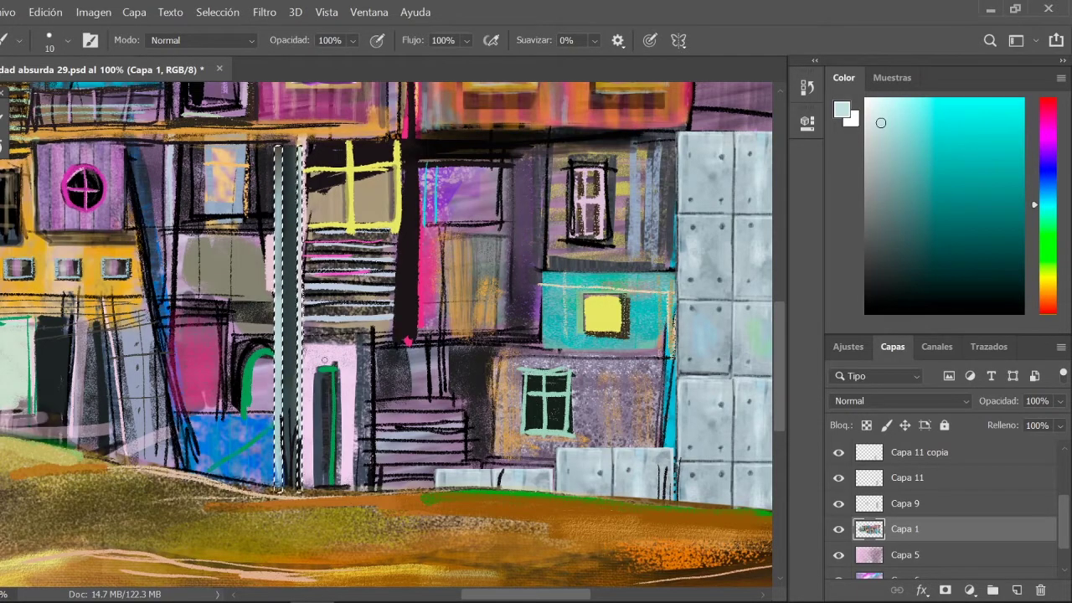
# Sample the grey-teal pole colour, try an 80 px textured brush, then a 4 px brush.
pyautogui.keyDown('alt'); pyautogui.click(325, 372); pyautogui.keyUp('alt')
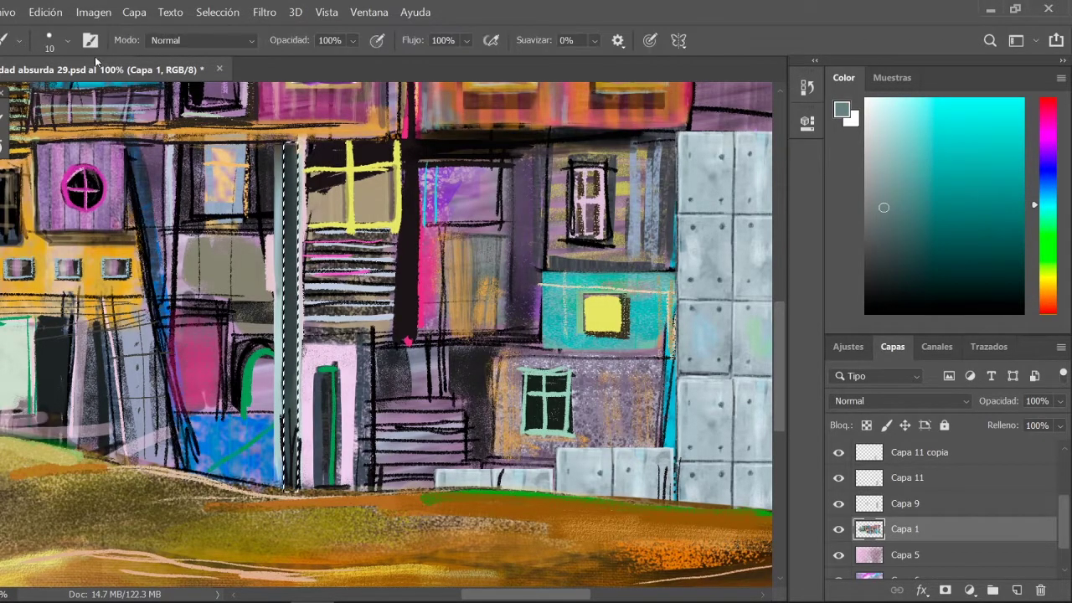
pyautogui.click(68, 40)
pyautogui.scroll(-5, 167, 293)
pyautogui.doubleClick(101, 403)
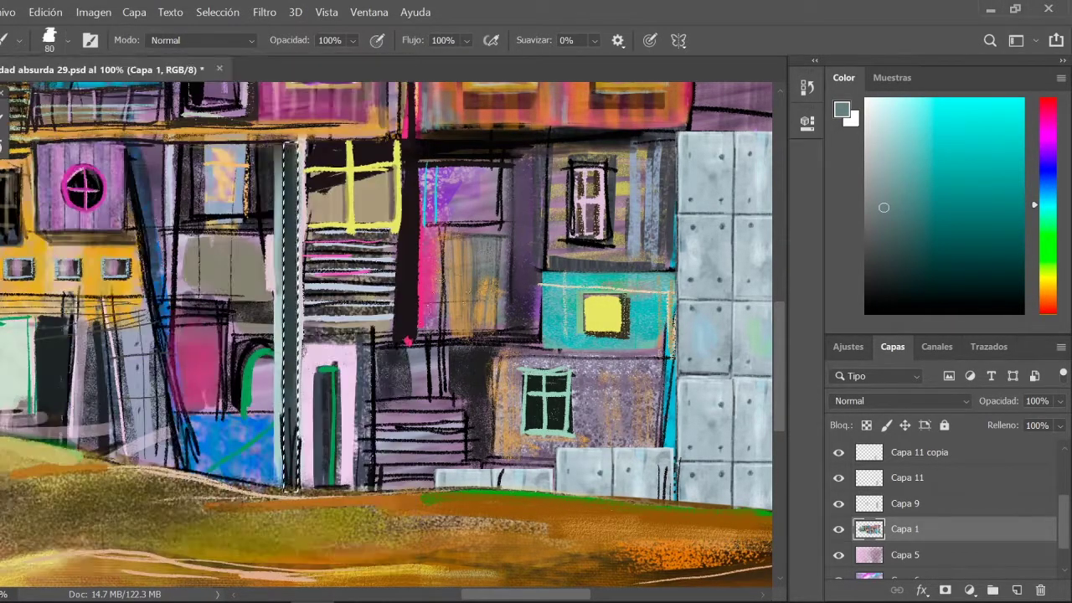
pyautogui.keyDown('alt'); pyautogui.click(444, 471); pyautogui.keyUp('alt')
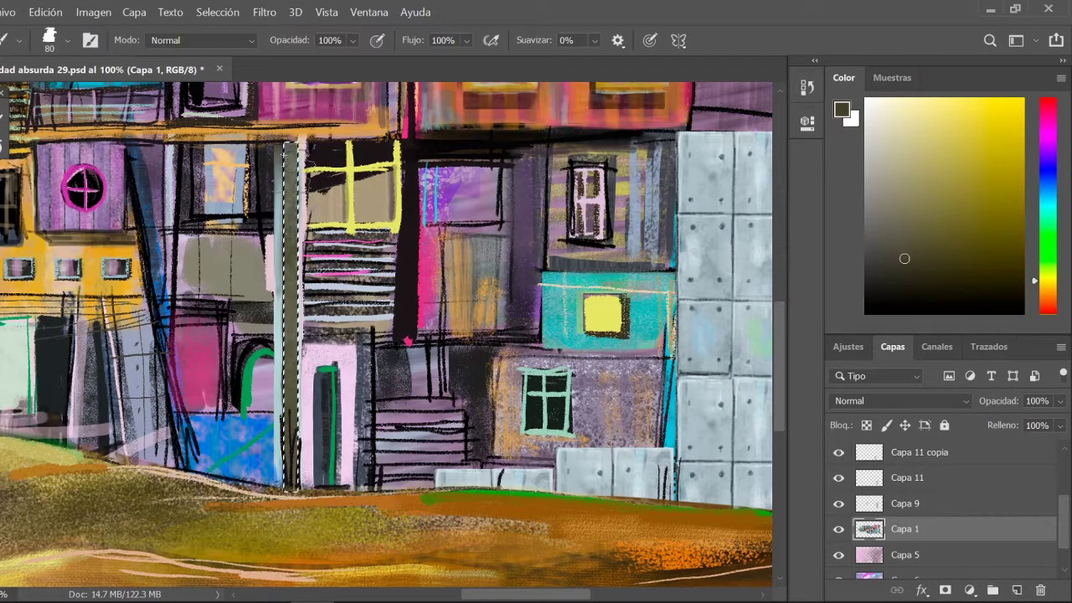
pyautogui.click(68, 40)
pyautogui.scroll(-3, 210, 293)
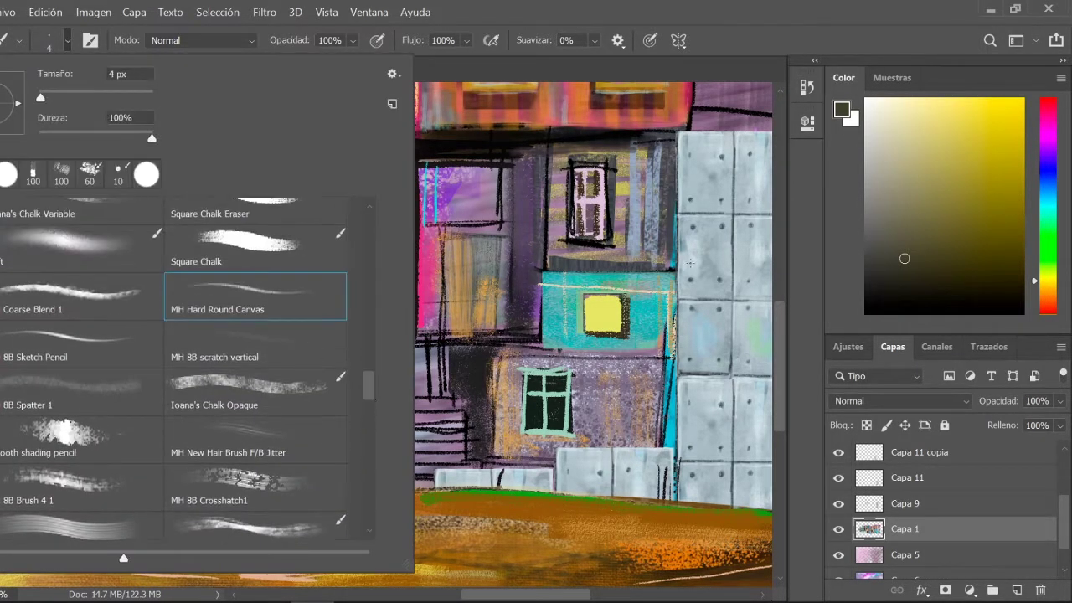
pyautogui.doubleClick(251, 298)
pyautogui.click(807, 87)
pyautogui.click(68, 40)
# With a 9 px brush, paint dark vertical strokes along the pole.
pyautogui.doubleClick(251, 297)
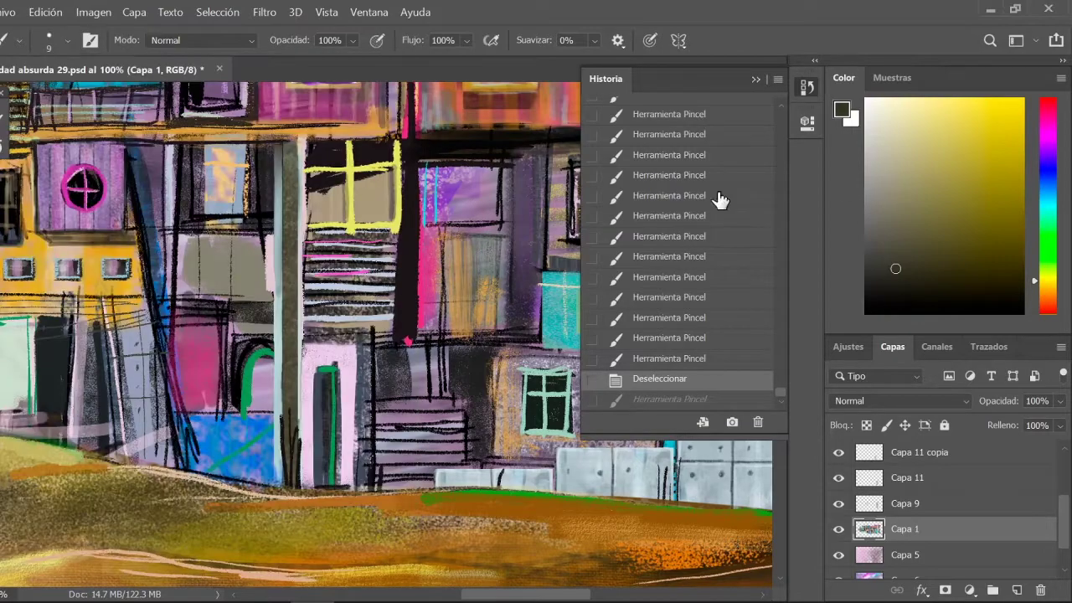
pyautogui.click(670, 398)
pyautogui.moveTo(278, 294); pyautogui.dragTo(278, 482)
pyautogui.moveTo(305, 137); pyautogui.dragTo(304, 258)
pyautogui.moveTo(303, 341); pyautogui.dragTo(302, 489)
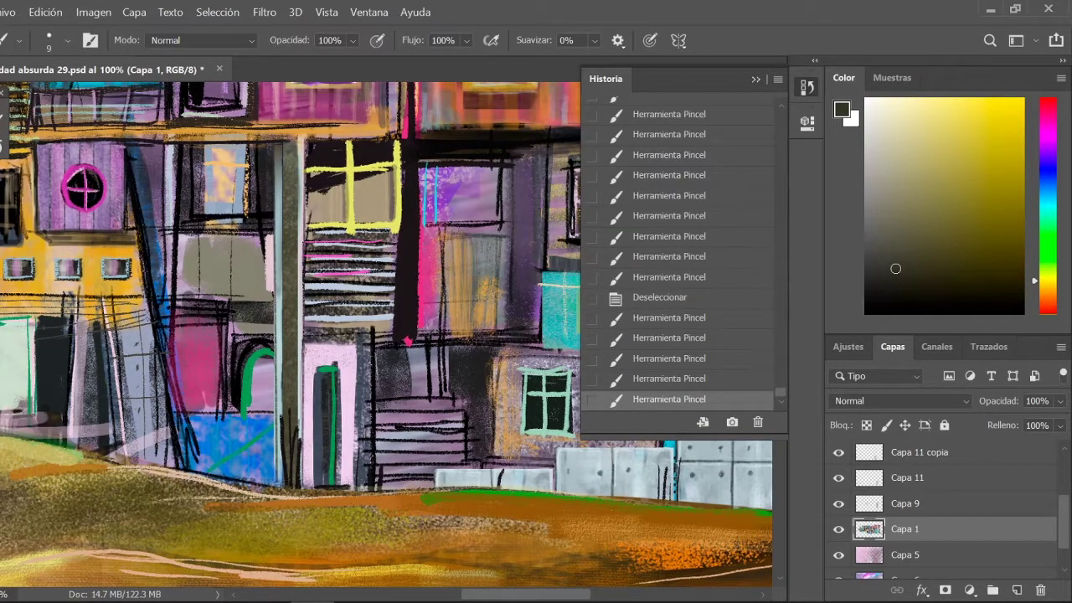
pyautogui.moveTo(284, 144); pyautogui.dragTo(283, 228)
pyautogui.moveTo(283, 141); pyautogui.dragTo(283, 425)
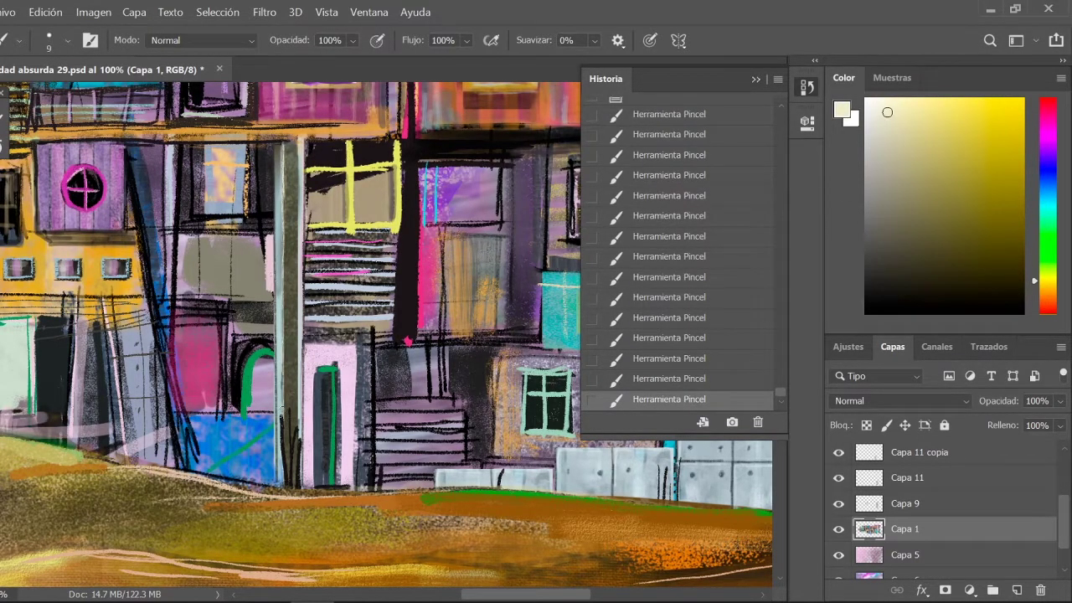
# Compare Capa 9's visibility, merge it down into Capa 1, and select Capa 11.
pyautogui.click(838, 503)
pyautogui.click(838, 503)
pyautogui.click(921, 503)
pyautogui.hotkey('ctrl', 'e')
pyautogui.hotkey('ctrl', ',')
pyautogui.hotkey('ctrl', ',')
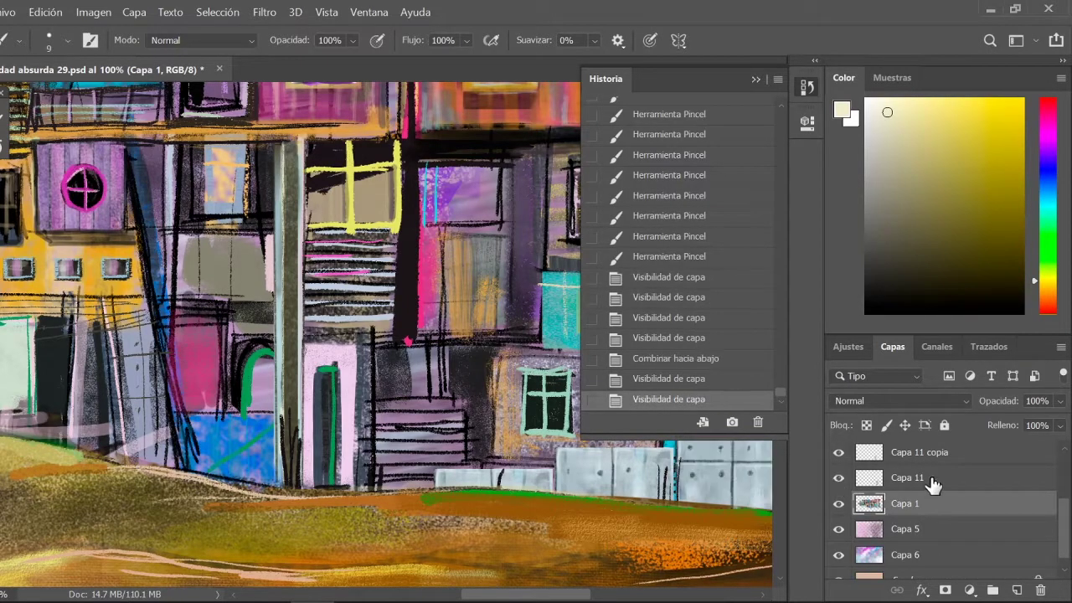
pyautogui.click(936, 477)
# Draw black sketch outline strokes across the central buildings.
pyautogui.hotkey('ctrl', '0')
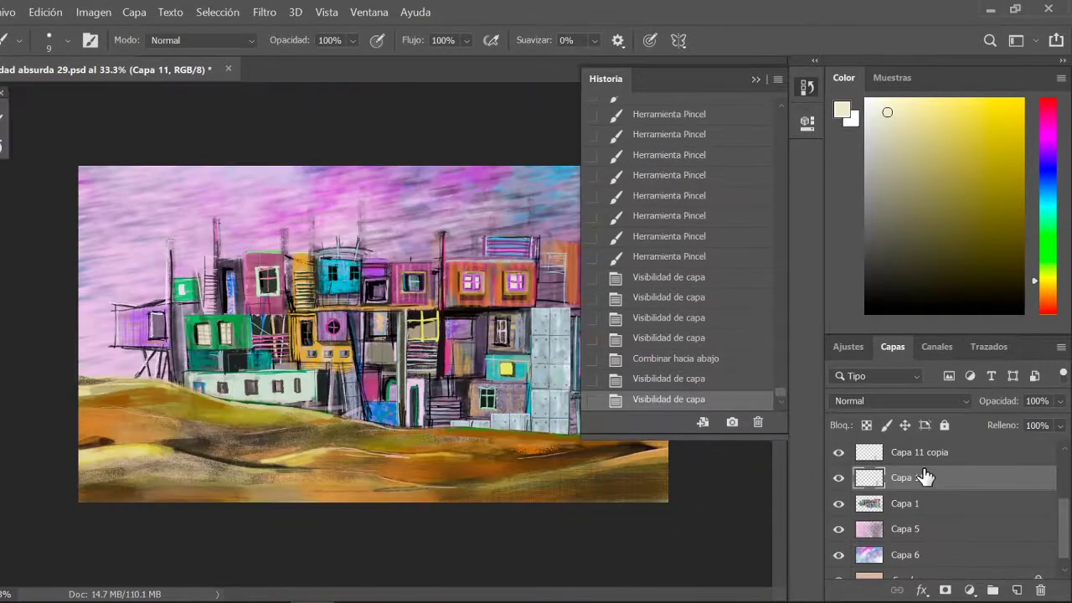
pyautogui.hotkey('ctrl', '1')
pyautogui.moveTo(344, 266); pyautogui.dragTo(452, 268)
pyautogui.keyDown('alt'); pyautogui.click(310, 277); pyautogui.keyUp('alt')
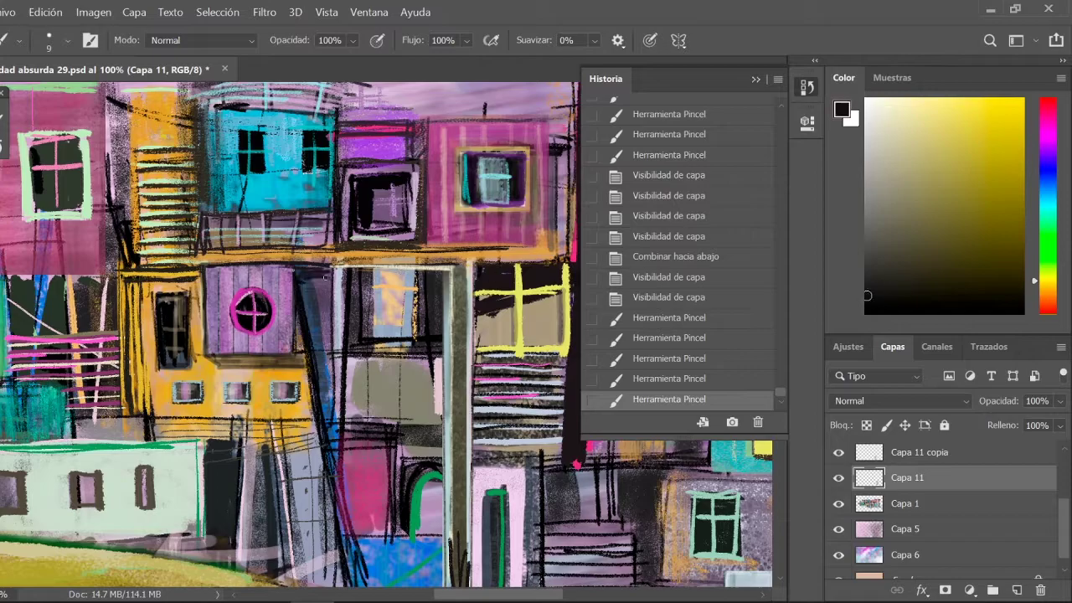
pyautogui.moveTo(299, 276); pyautogui.dragTo(448, 263)
pyautogui.hotkey('ctrl', '-')
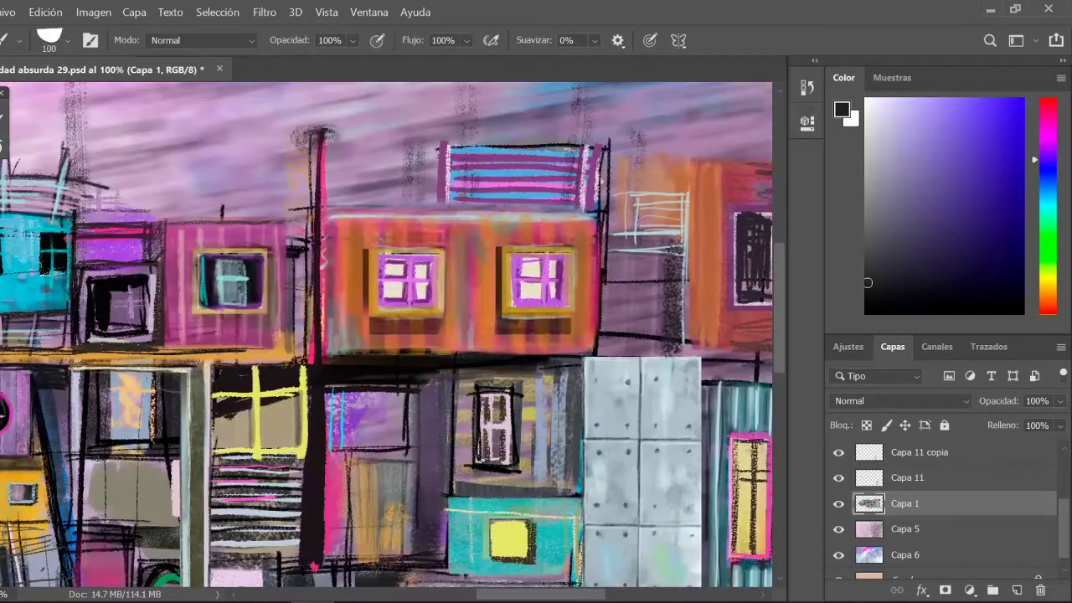
# Select a rectangle at the right edge and enlarge the brush to 429 px.
pyautogui.press('m')
pyautogui.moveTo(637, 232); pyautogui.dragTo(686, 355)
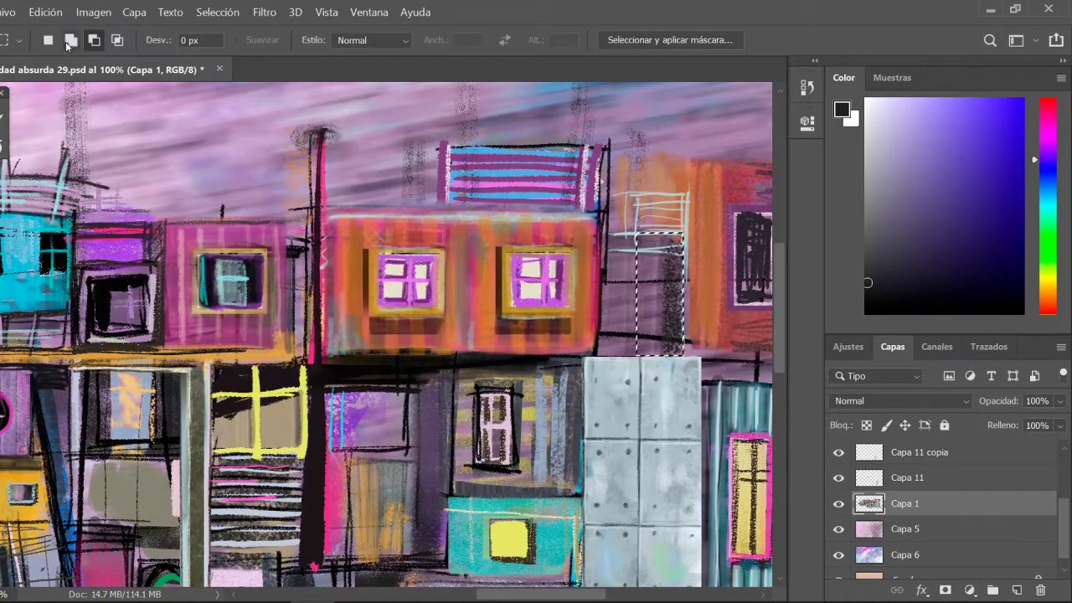
pyautogui.press('b')
pyautogui.click(51, 40)
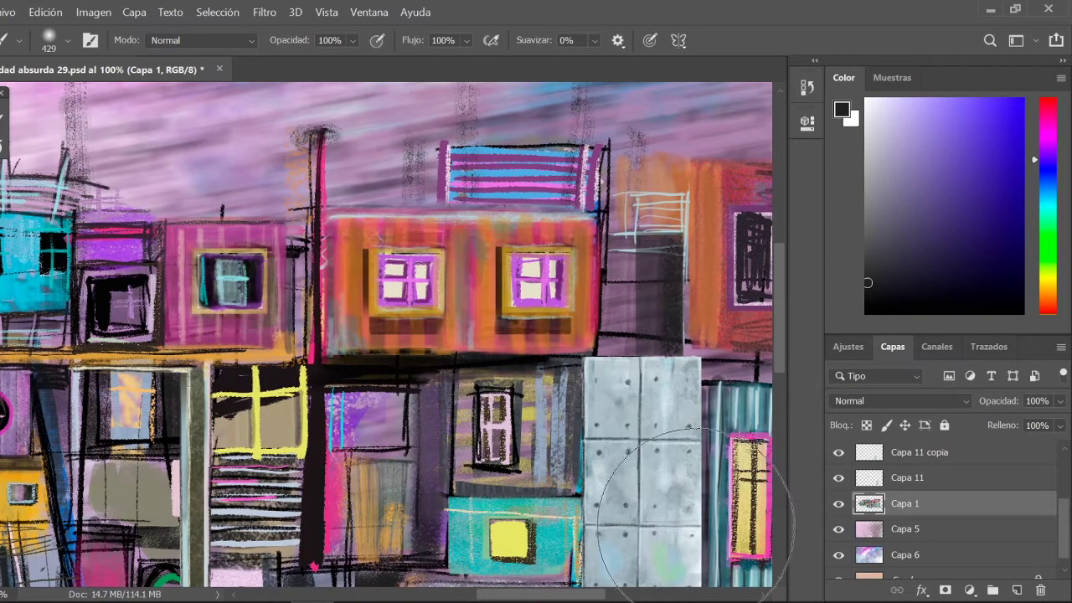
pyautogui.hotkey('ctrl', '-')
pyautogui.hotkey('ctrl', '-')
pyautogui.hotkey('ctrl', '-')
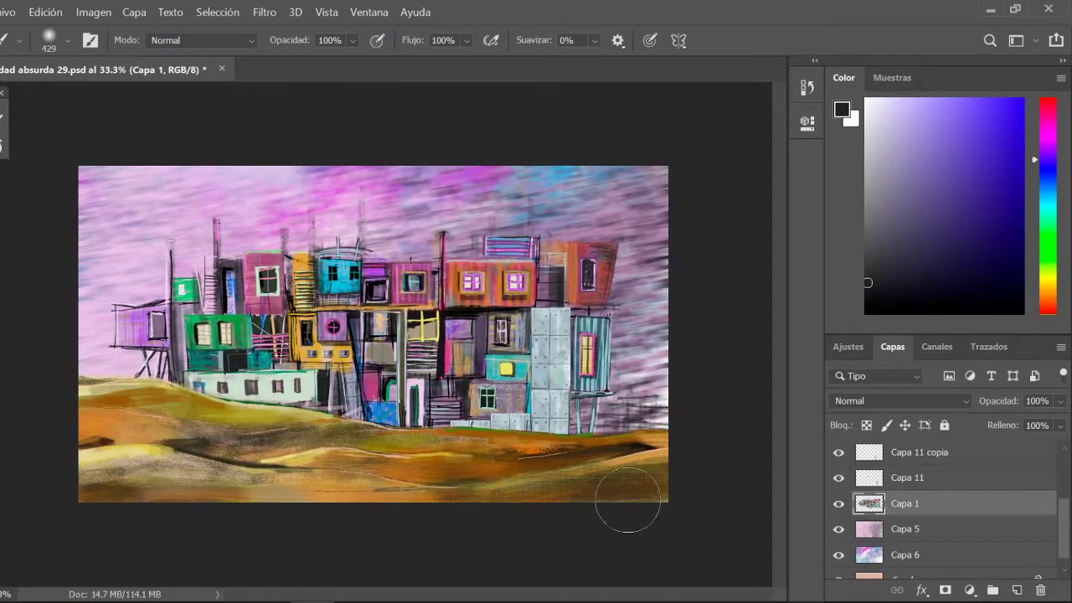
# Add a new layer and set up a 40 px lavender brush at the right edge.
pyautogui.click(1017, 590)
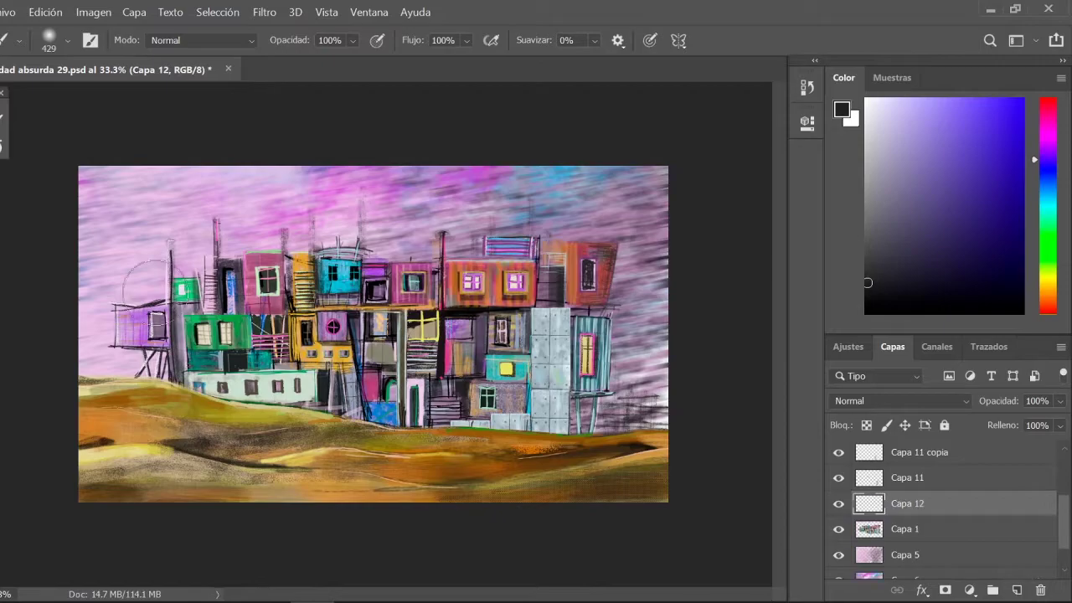
pyautogui.click(51, 40)
pyautogui.write('40')
pyautogui.press('Return')
pyautogui.keyDown('alt'); pyautogui.click(652, 374); pyautogui.keyUp('alt')
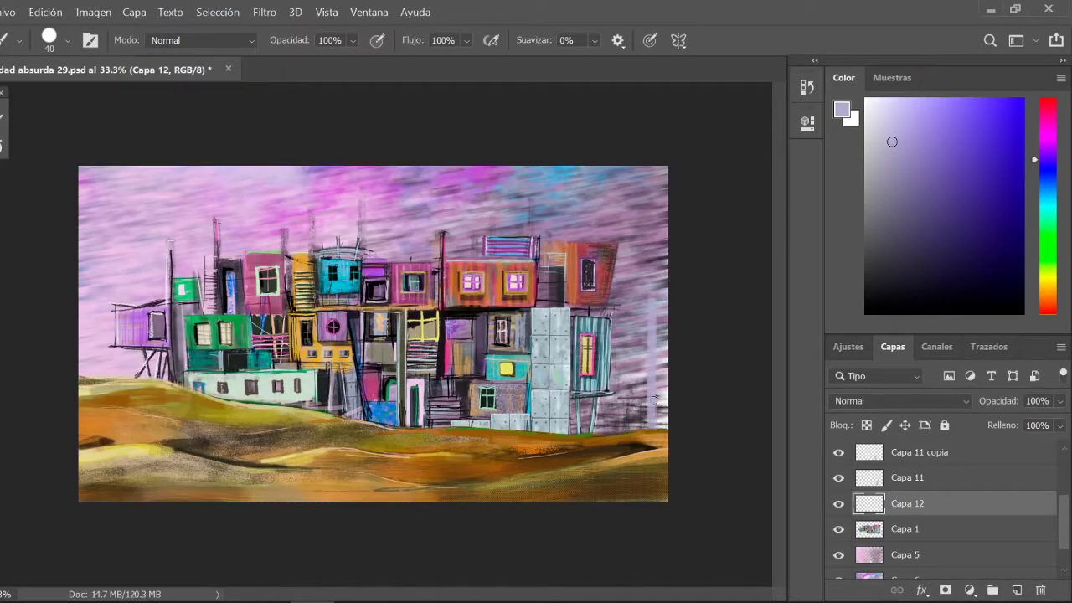
pyautogui.hotkey('ctrl', '+')
pyautogui.hotkey('ctrl', '+')
pyautogui.hscroll(5, 385, 335)
pyautogui.press('[')
pyautogui.press('[')
pyautogui.press('[')
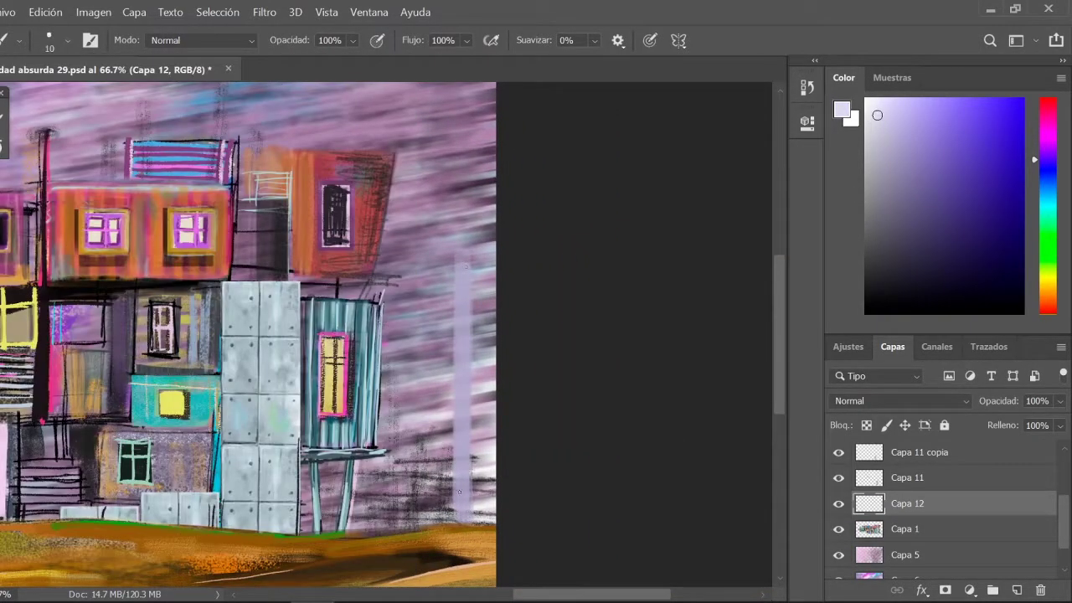
pyautogui.click(807, 87)
pyautogui.hotkey('ctrl', 'z')
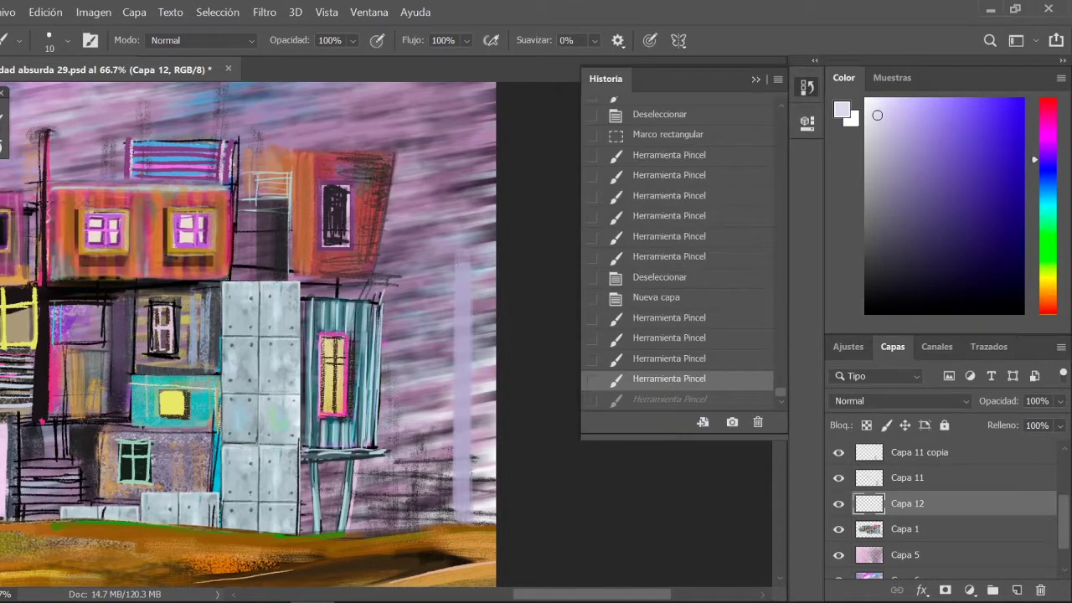
# Marquee a thin vertical strip and paint the pole lavender with a 20 px brush.
pyautogui.press('m')
pyautogui.moveTo(457, 268); pyautogui.dragTo(465, 520)
pyautogui.press('b')
pyautogui.click(51, 40)
pyautogui.press(']')
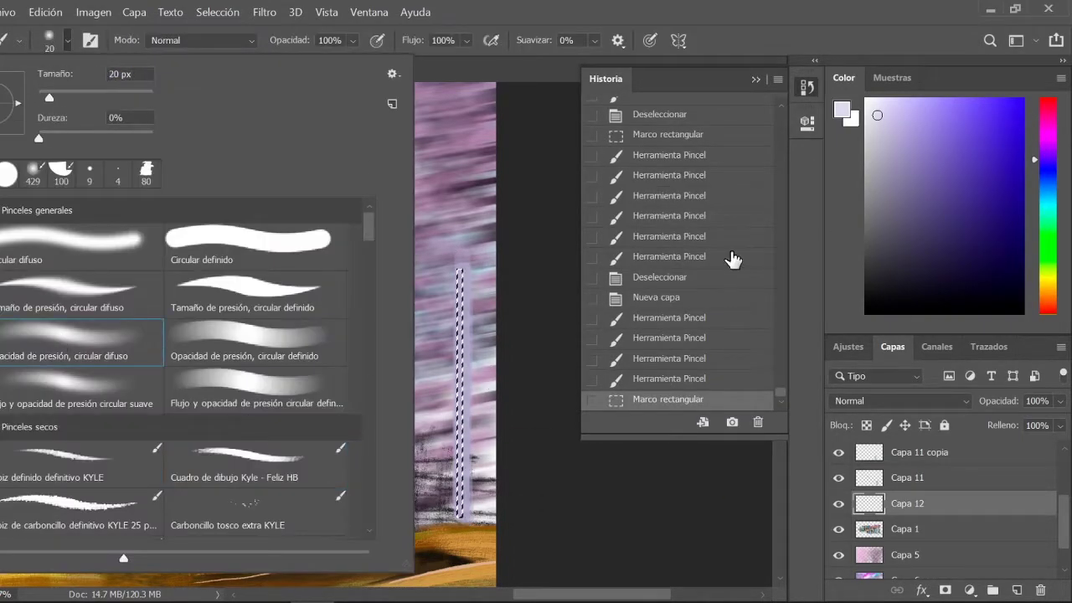
pyautogui.moveTo(460, 273); pyautogui.dragTo(461, 515)
pyautogui.hotkey('ctrl', 'd')
pyautogui.moveTo(461, 335); pyautogui.dragTo(461, 524)
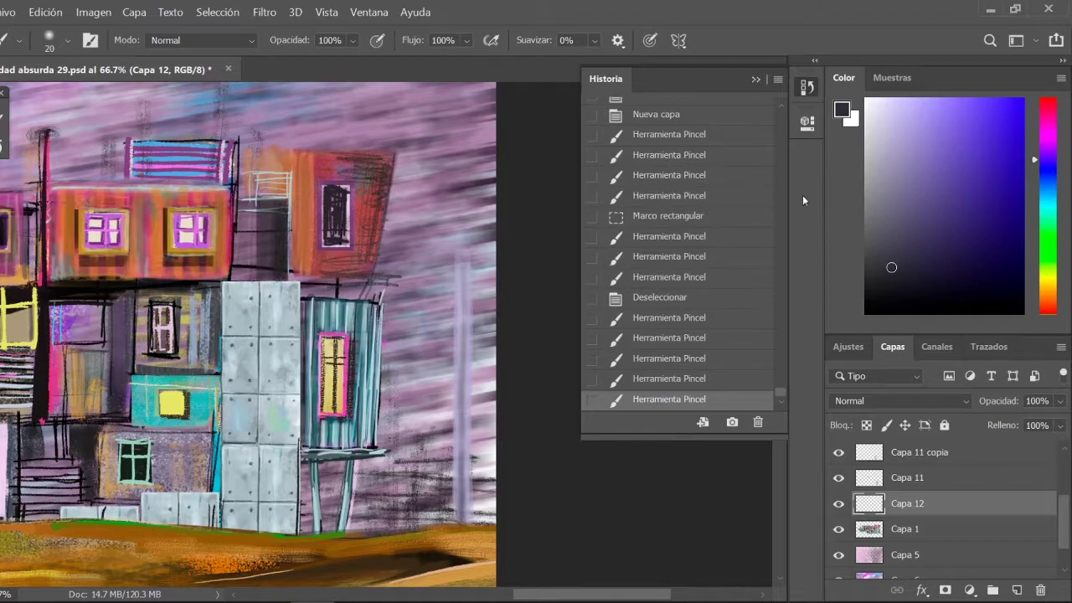
pyautogui.keyDown('alt'); pyautogui.click(460, 335); pyautogui.keyUp('alt')
pyautogui.moveTo(462, 268); pyautogui.dragTo(465, 519)
# Set a 10 px brush, revert recent strokes, and lasso a thin pole outline.
pyautogui.rightClick(461, 377)
pyautogui.click(77, 300)
pyautogui.press('Return')
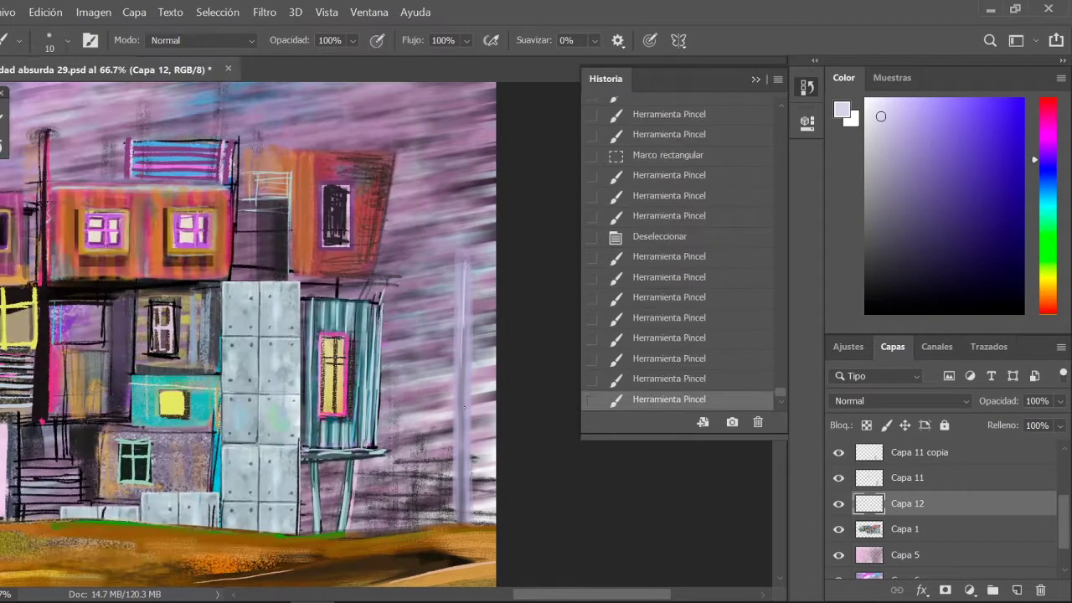
pyautogui.click(653, 360)
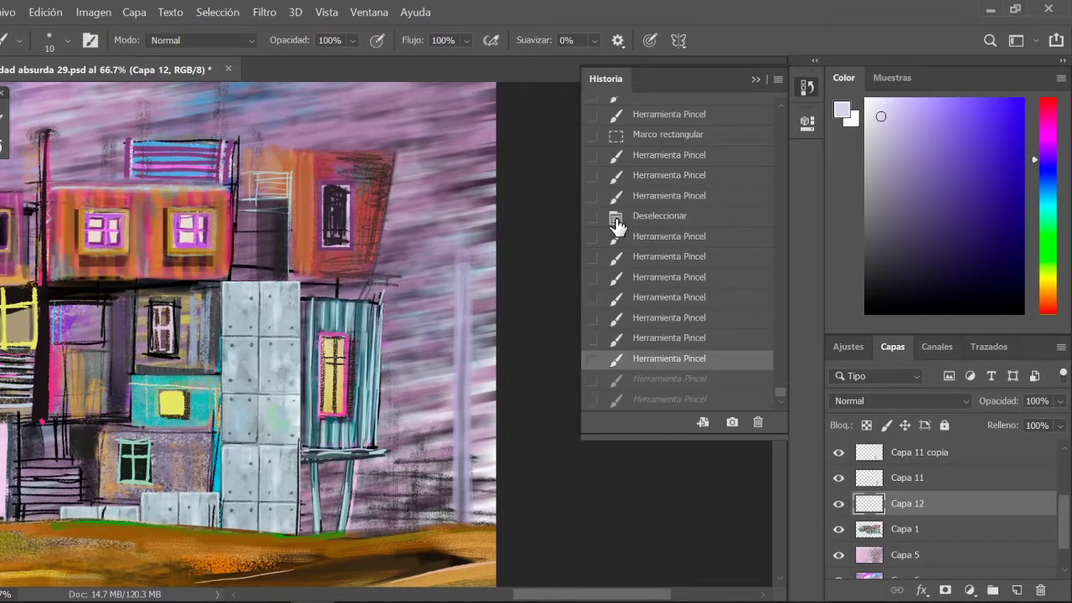
pyautogui.press('l')
pyautogui.click(459, 524)
pyautogui.click(459, 249)
pyautogui.click(469, 249)
pyautogui.doubleClick(469, 526)
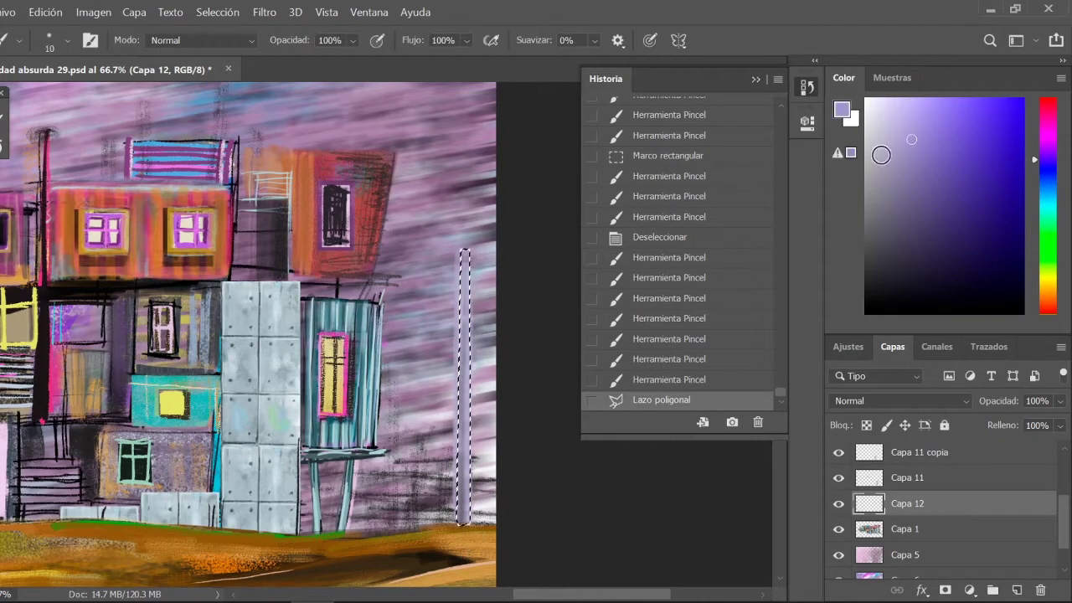
# Shade inside the pole selection with a 24 px brush, then deselect.
pyautogui.rightClick(465, 376)
pyautogui.click(290, 349)
pyautogui.moveTo(464, 444); pyautogui.dragTo(465, 527)
pyautogui.moveTo(464, 310); pyautogui.dragTo(465, 423)
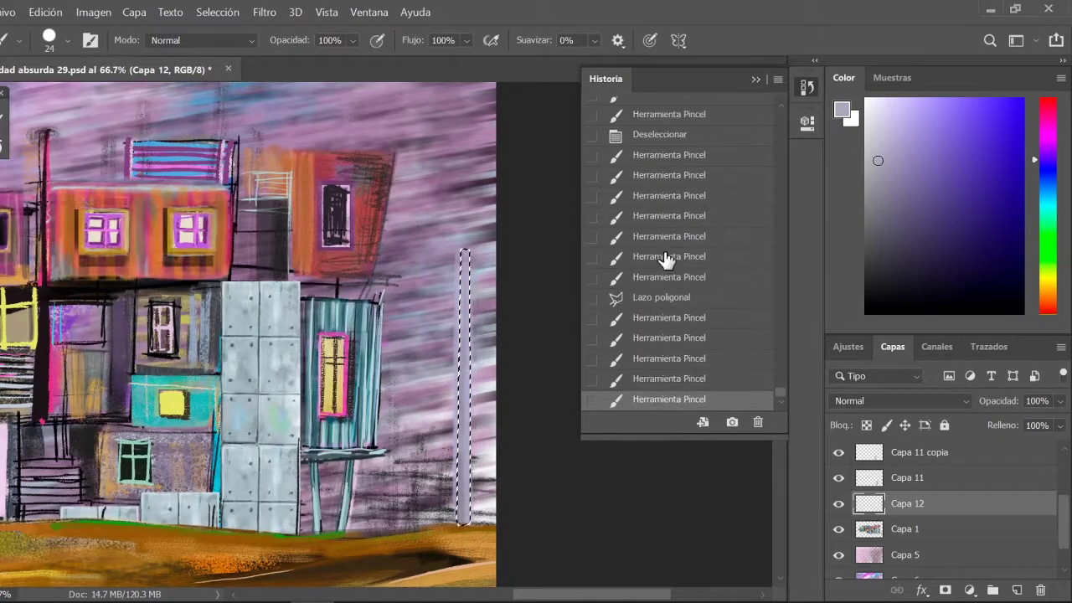
pyautogui.moveTo(466, 285); pyautogui.dragTo(471, 528)
pyautogui.hotkey('ctrl', 'd')
# Lasso and delete the stray sliver beside the pole.
pyautogui.press('l')
pyautogui.click(459, 248)
pyautogui.doubleClick(444, 532)
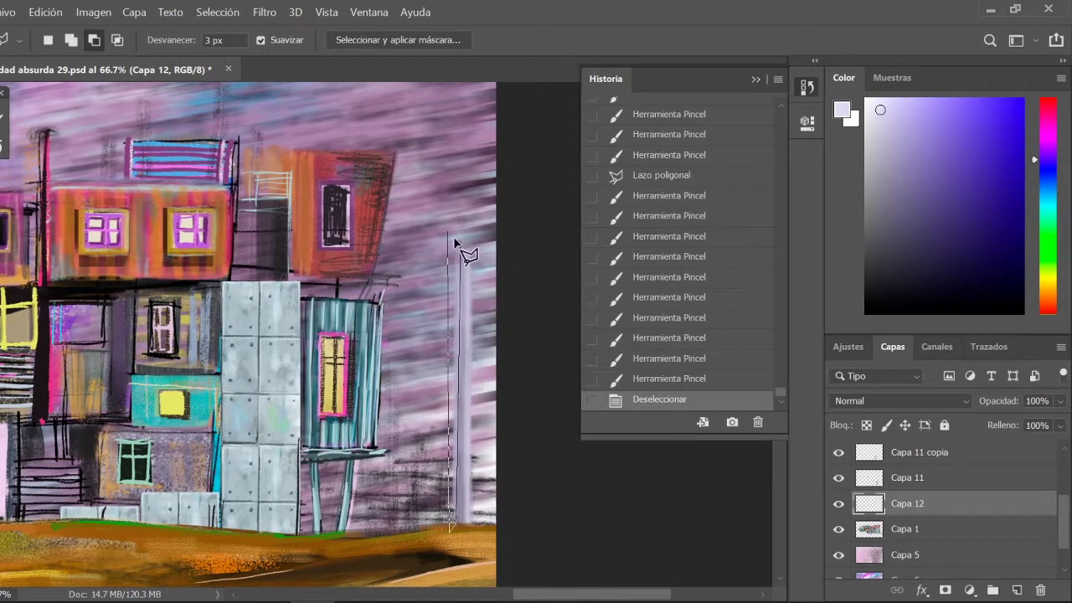
pyautogui.press('Delete')
pyautogui.hotkey('ctrl', 'd')
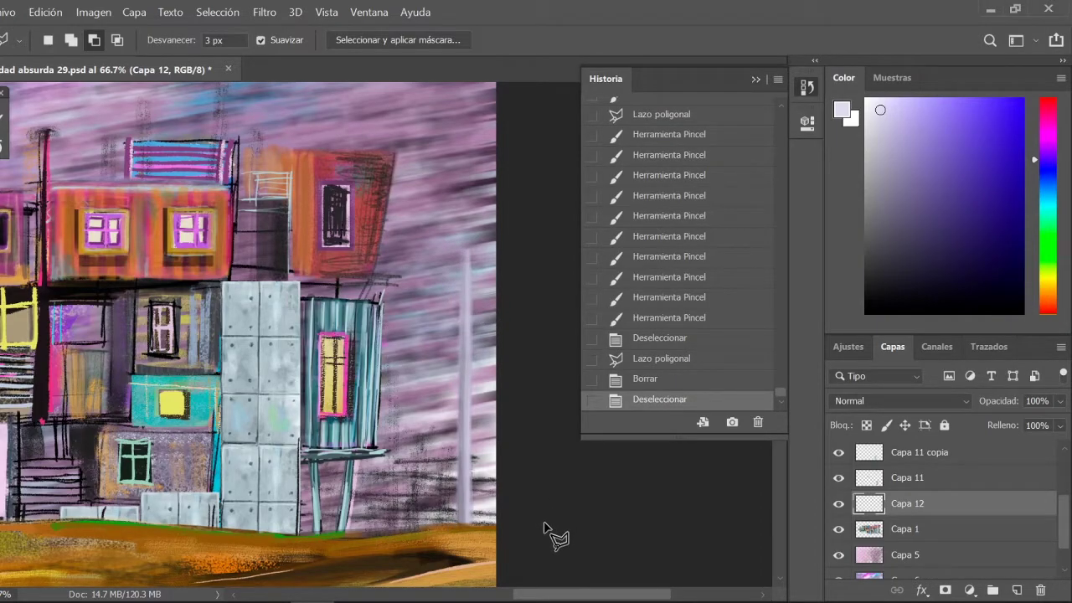
# Reset to black, undo a test stroke on the pole, and choose a charcoal brush.
pyautogui.press('b')
pyautogui.press('d')
pyautogui.moveTo(466, 252); pyautogui.dragTo(465, 530)
pyautogui.hotkey('ctrl', 'z')
pyautogui.hotkey('ctrl', 'z')
pyautogui.rightClick(465, 520)
pyautogui.doubleClick(76, 507)
# Dab charcoal texture onto the pole and review the recent history steps.
pyautogui.hotkey('ctrl', '-')
pyautogui.click(807, 86)
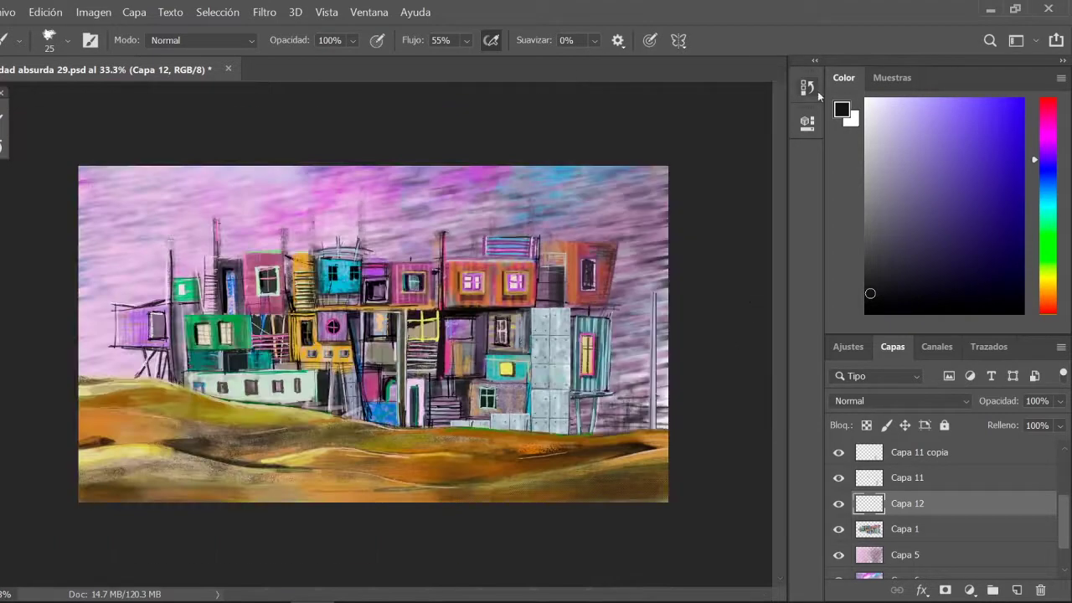
pyautogui.click(818, 92)
pyautogui.click(805, 88)
pyautogui.click(803, 91)
pyautogui.click(802, 90)
# Group the pole layer as 'postes' and move a duplicate pole left among the buildings.
pyautogui.hotkey('ctrl', 'g')
pyautogui.doubleClick(902, 503)
pyautogui.write('postes')
pyautogui.press('Return')
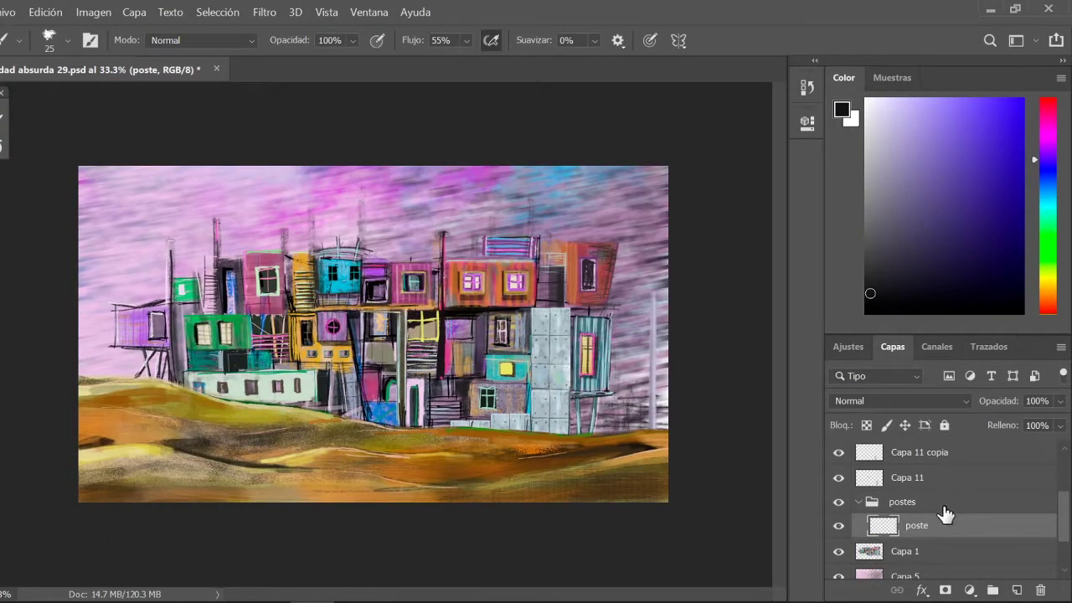
pyautogui.hotkey('ctrl', 'j')
pyautogui.press('v')
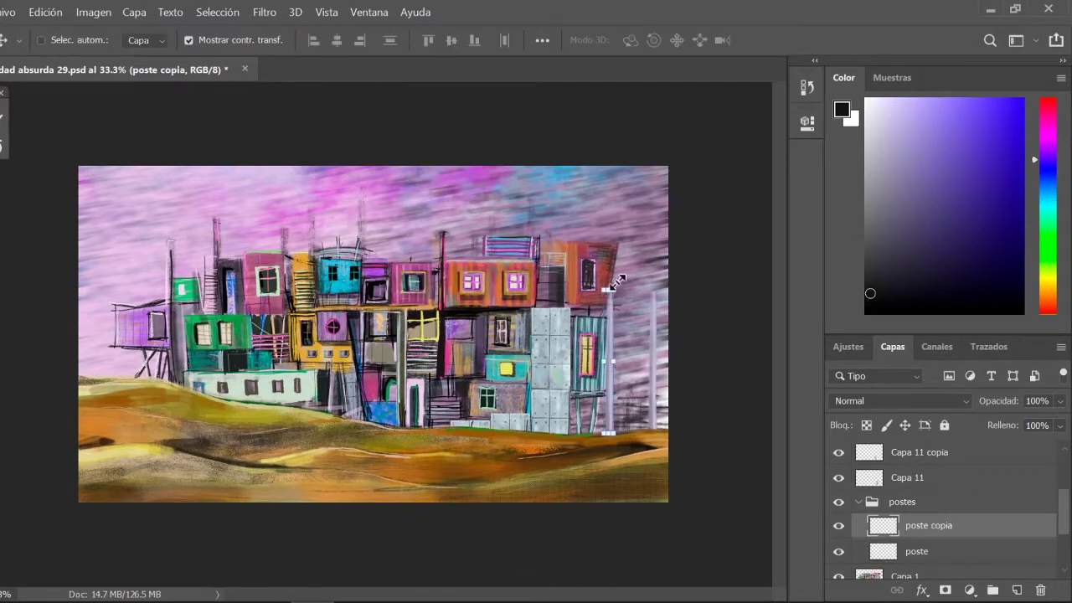
pyautogui.moveTo(662, 293); pyautogui.dragTo(512, 296)
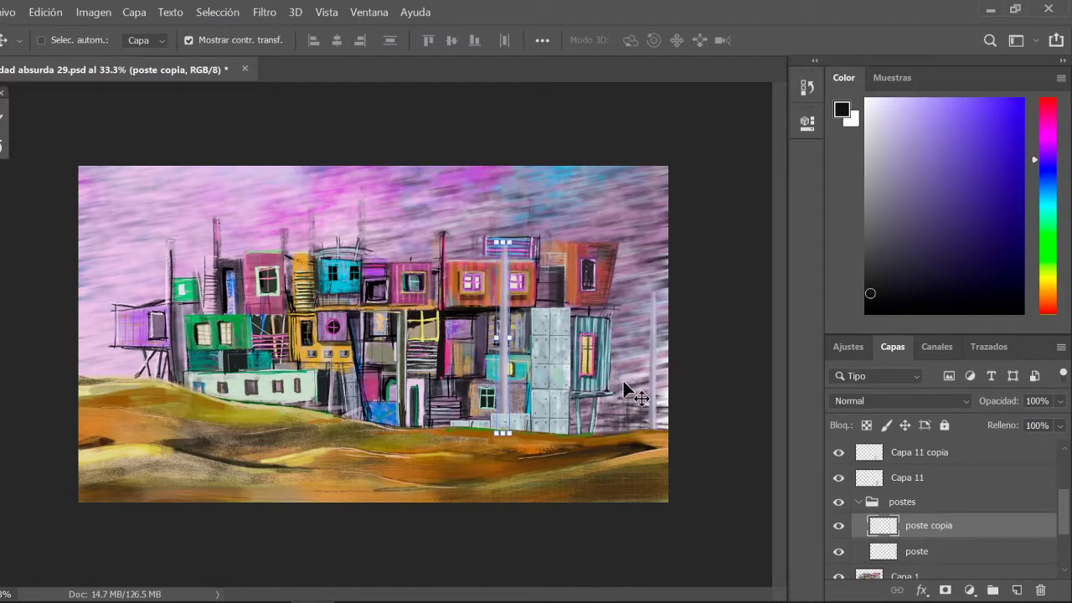
# Add a new layer named 'cable'.
pyautogui.click(1016, 591)
pyautogui.doubleClick(916, 525)
pyautogui.write('cable')
pyautogui.press('Return')
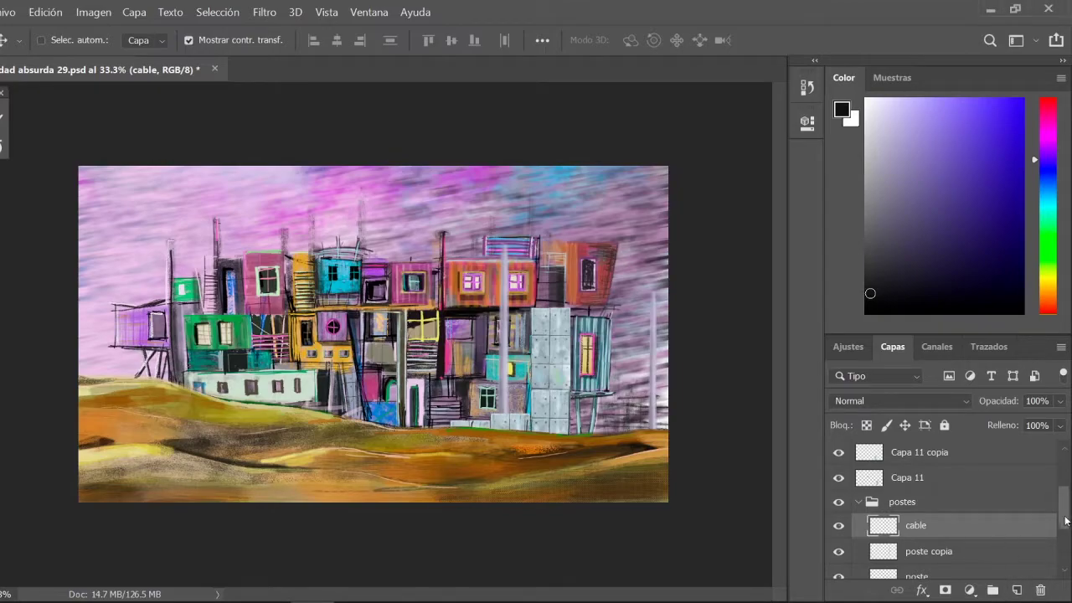
# Group the sky layers into a group named 'cielo'.
pyautogui.scroll(-5, 1066, 521)
pyautogui.click(835, 550)
pyautogui.click(945, 519)
pyautogui.hotkey('ctrl', 'g')
pyautogui.doubleClick(913, 513)
pyautogui.write('c')
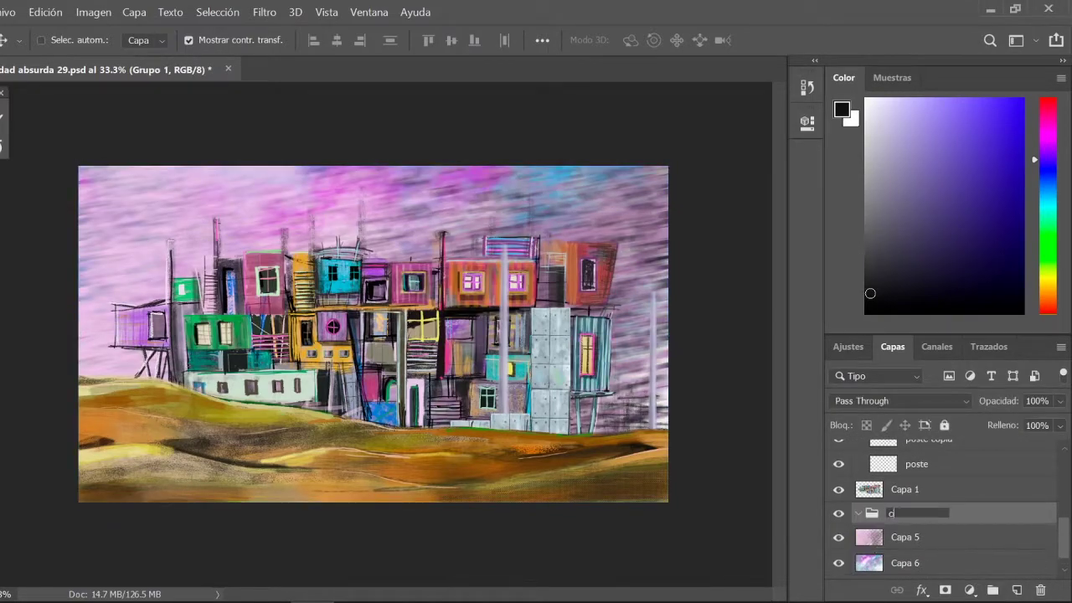
pyautogui.write('ielo')
pyautogui.click(926, 534)
pyautogui.press('space')
# Undo a trial reorder of Capa 6, add a new layer and hide old sky layers Capa 5 and Capa 6.
pyautogui.moveTo(905, 563); pyautogui.dragTo(922, 528)
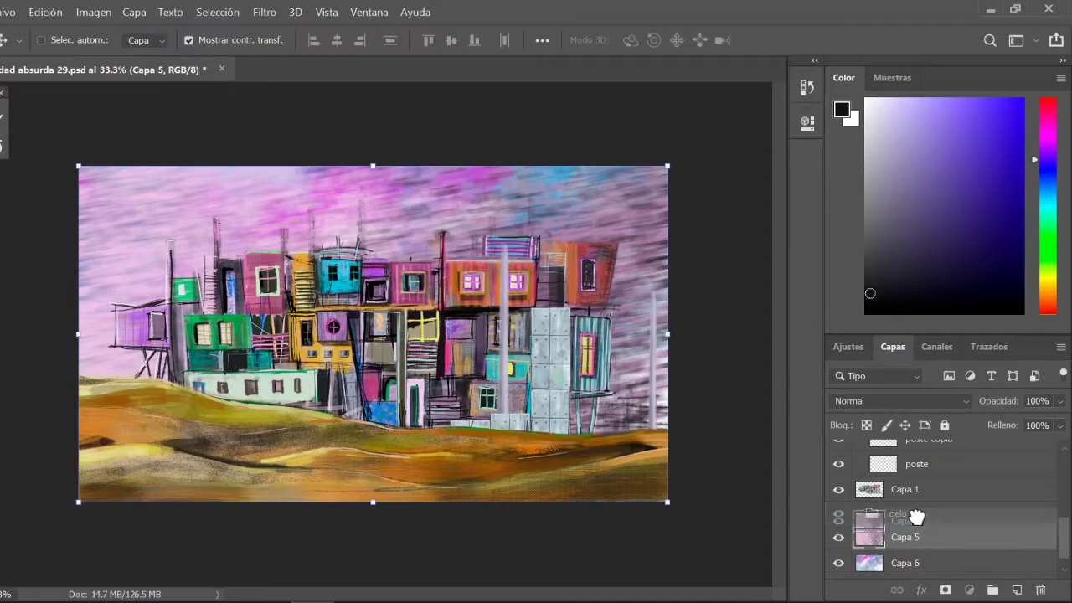
pyautogui.hotkey('ctrl', 'z')
pyautogui.click(1017, 589)
pyautogui.moveTo(838, 515); pyautogui.dragTo(839, 540)
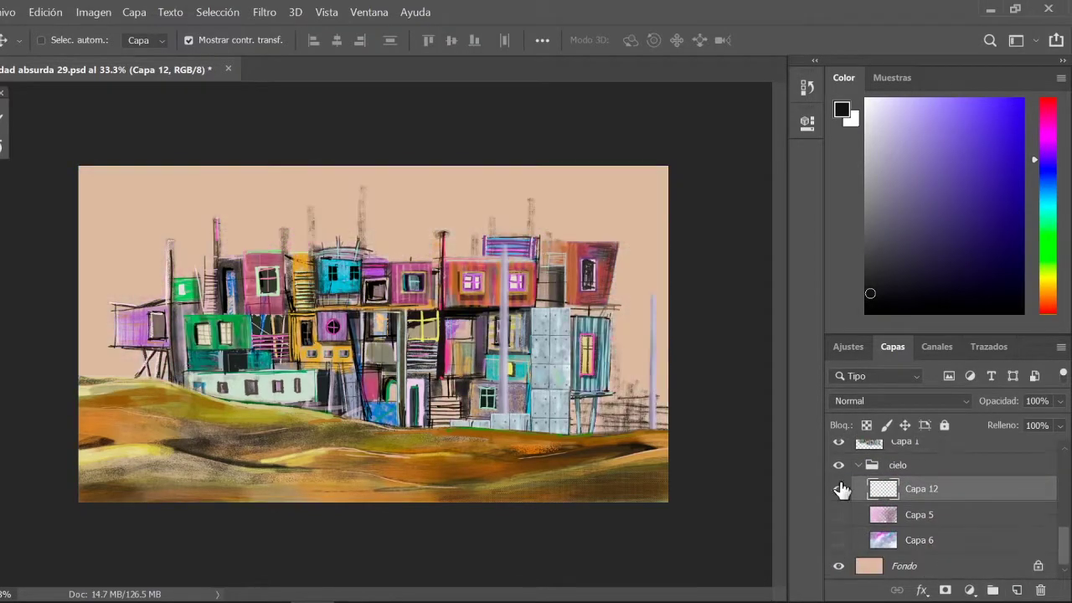
# Pick a sky-blue colour and lay a vertical gradient across the sky.
pyautogui.press('b')
pyautogui.click(67, 40)
pyautogui.scroll(-10, 209, 335)
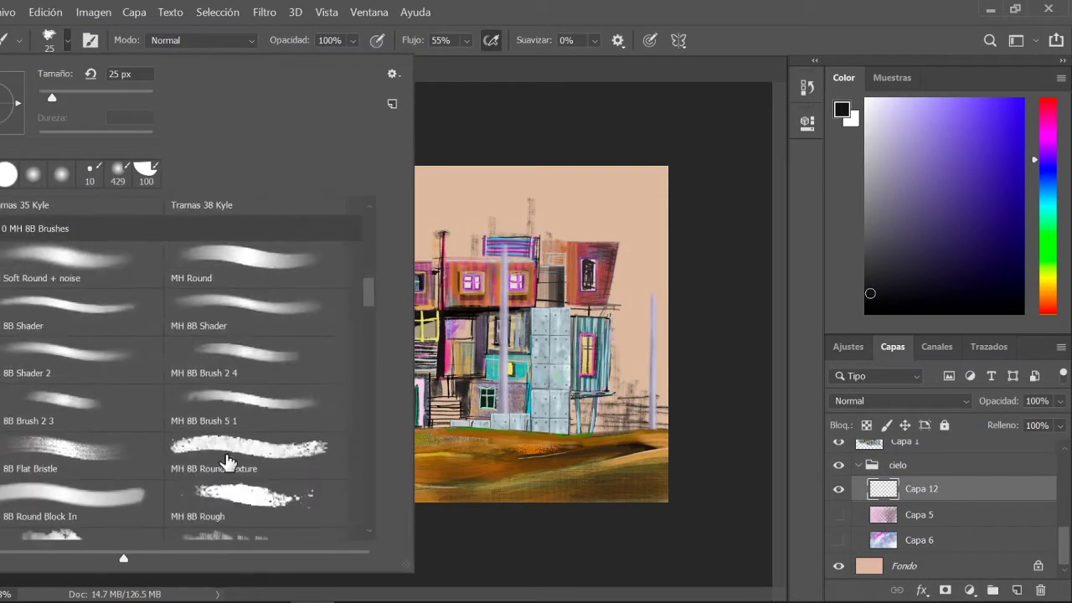
pyautogui.click(946, 128)
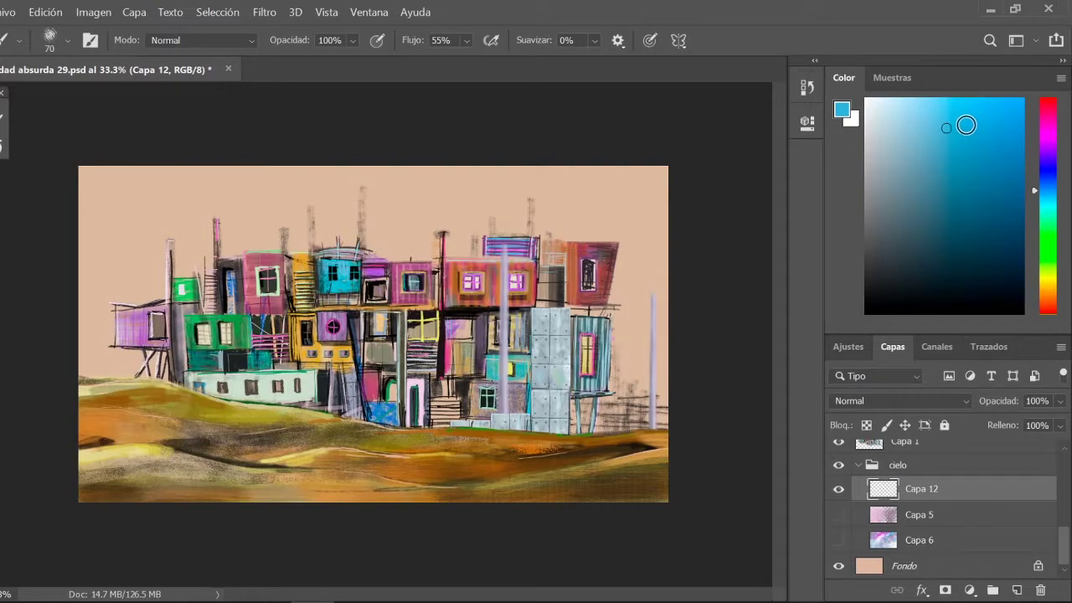
pyautogui.press('g')
pyautogui.moveTo(361, 151); pyautogui.dragTo(360, 377)
# Redraw the sky gradient in a deeper blue reaching lower down.
pyautogui.click(808, 87)
pyautogui.hotkey('ctrl', 'z')
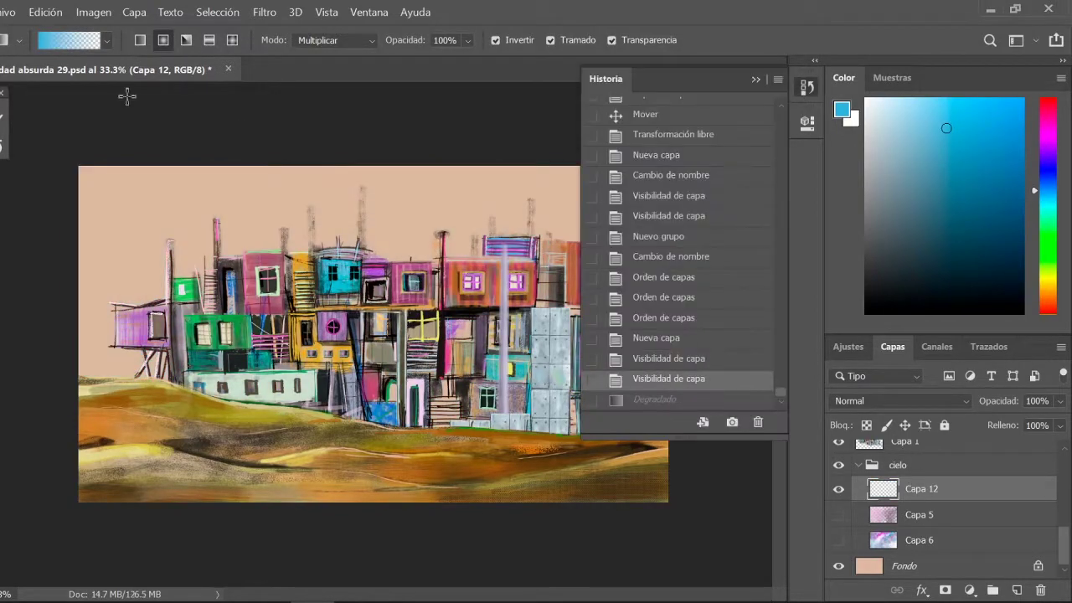
pyautogui.moveTo(361, 151); pyautogui.dragTo(360, 443)
pyautogui.click(807, 87)
pyautogui.hotkey('ctrl', 'z')
pyautogui.moveTo(376, 196); pyautogui.dragTo(376, 449)
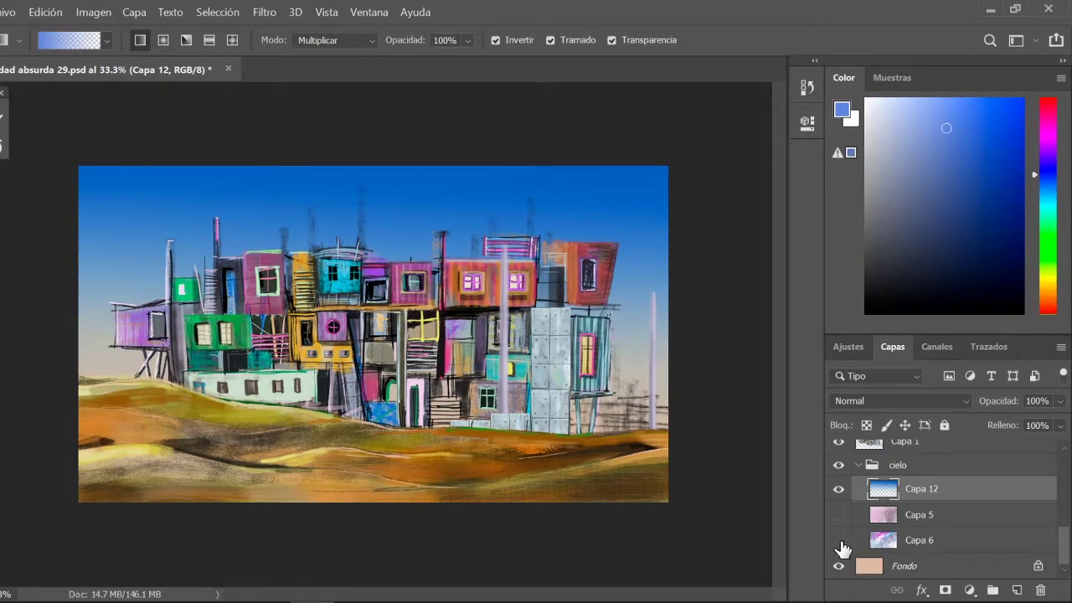
# Trial the purple cloud layer Capa 6 above the sky at 57% opacity, then revert to plain blue.
pyautogui.click(838, 540)
pyautogui.moveTo(919, 541); pyautogui.dragTo(918, 484)
pyautogui.moveTo(997, 400); pyautogui.dragTo(969, 407)
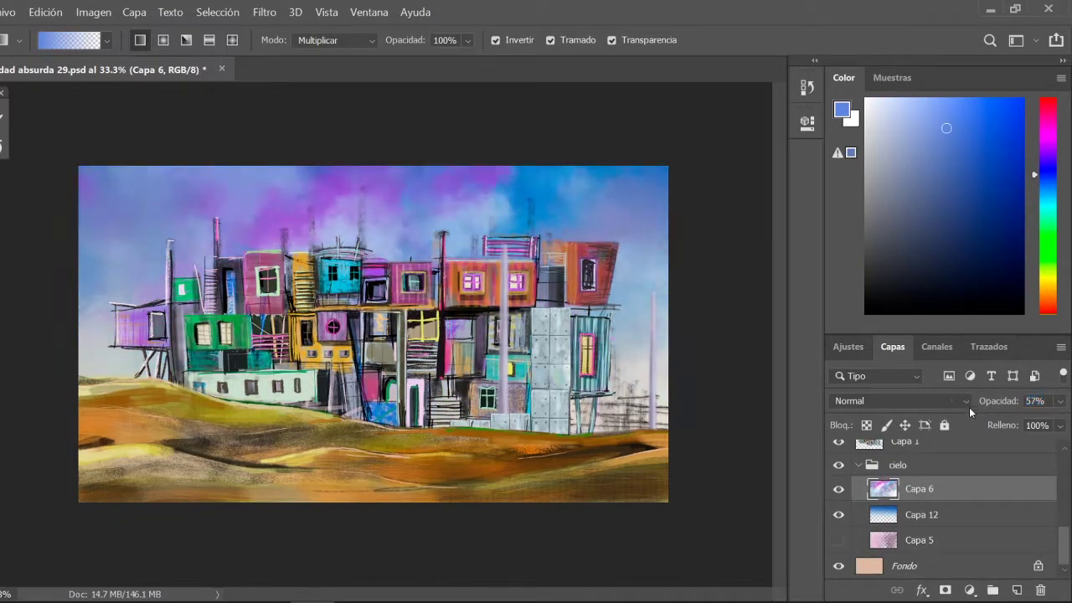
pyautogui.click(808, 87)
pyautogui.click(696, 352)
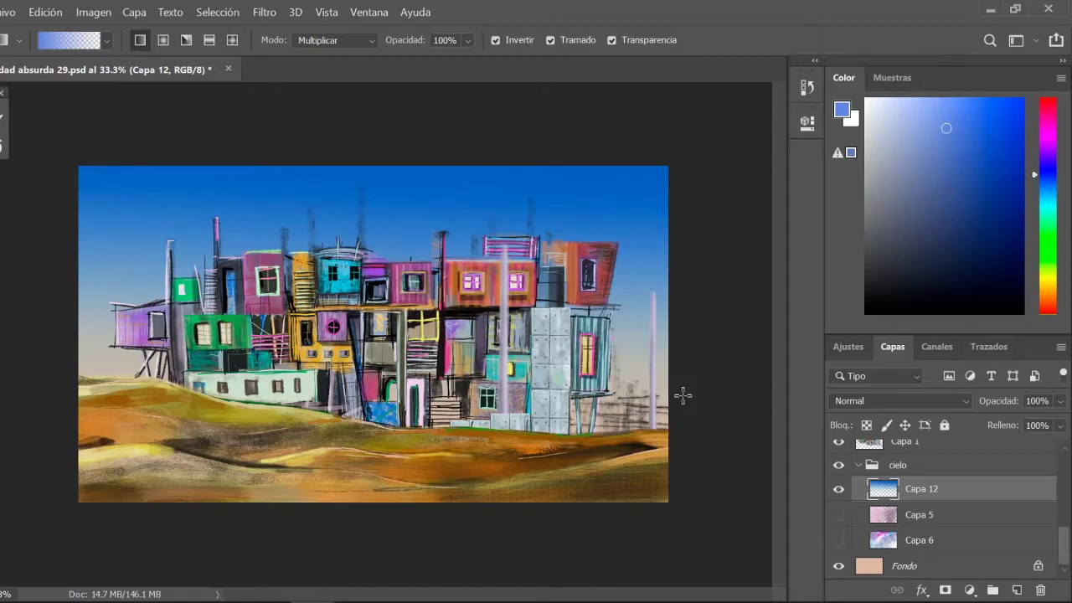
# Paint trial clouds with a soft brush, then revert them in History.
pyautogui.press('b')
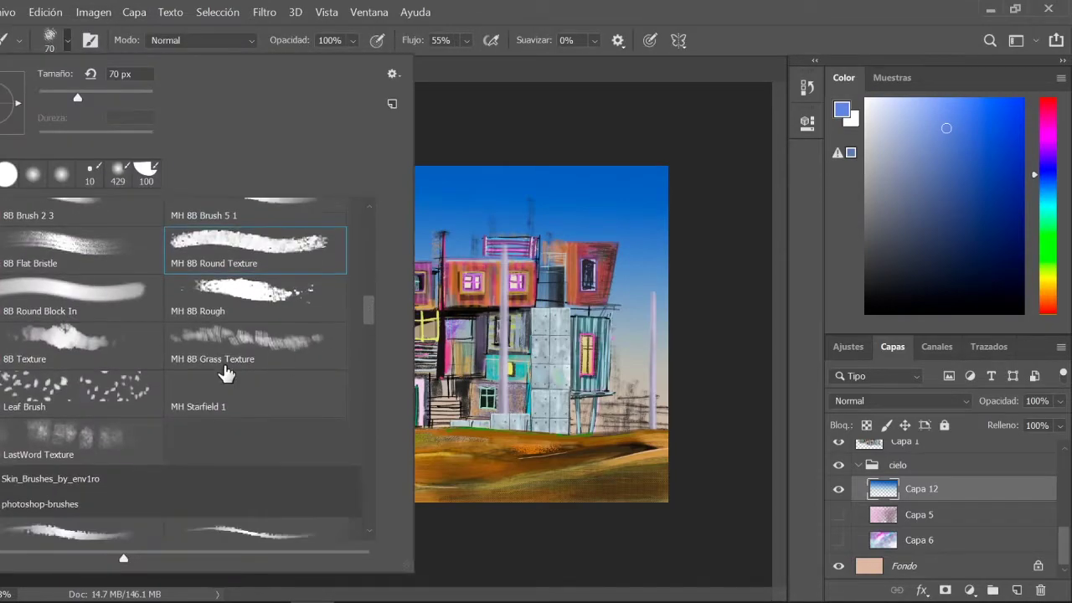
pyautogui.click(80, 299)
pyautogui.moveTo(636, 205)
pyautogui.mouseDown()
pyautogui.moveTo(568, 195)
pyautogui.moveTo(634, 204)
pyautogui.mouseUp()
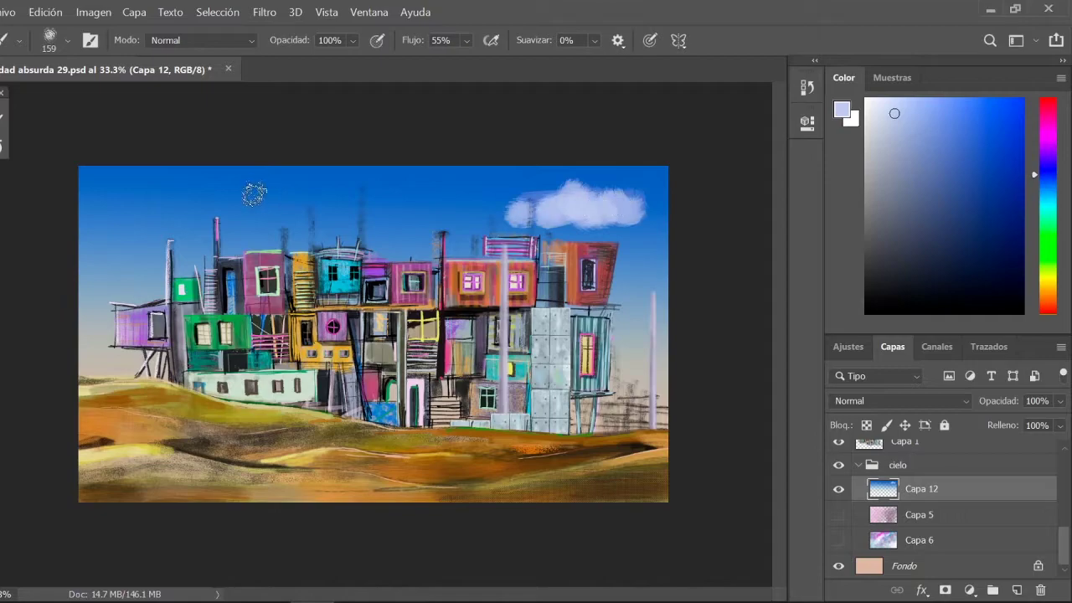
pyautogui.moveTo(252, 191)
pyautogui.mouseDown()
pyautogui.moveTo(184, 201)
pyautogui.moveTo(345, 205)
pyautogui.mouseUp()
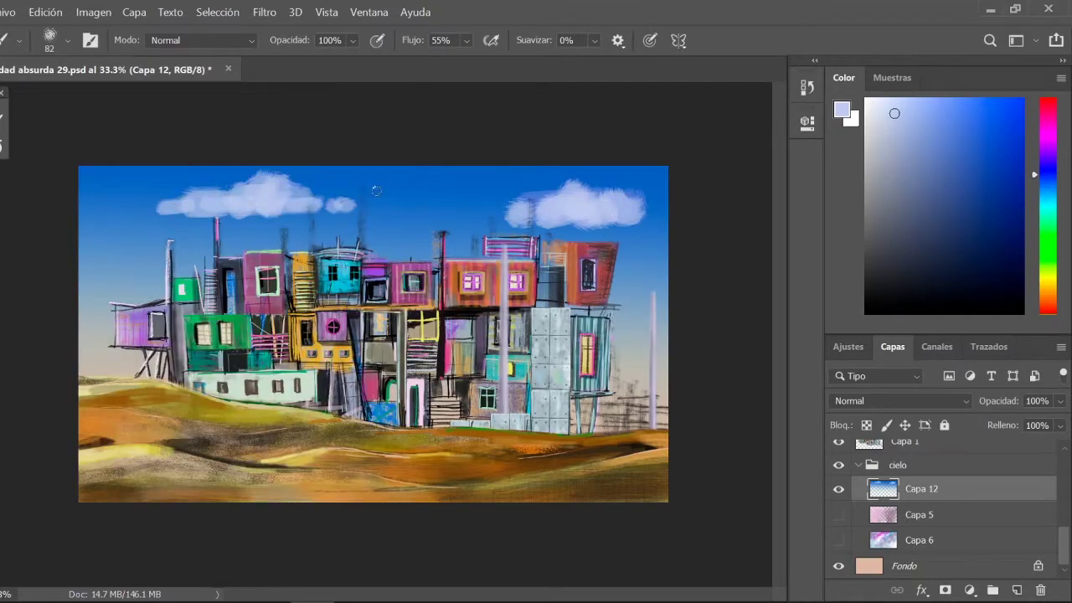
pyautogui.click(806, 87)
pyautogui.click(662, 218)
# On a new layer, paint soft white clouds at the left, centre and right of the sky.
pyautogui.hotkey('ctrl', 'shift', 'alt', 'n')
pyautogui.moveTo(201, 216)
pyautogui.mouseDown()
pyautogui.moveTo(238, 207)
pyautogui.moveTo(298, 216)
pyautogui.mouseUp()
pyautogui.moveTo(381, 207); pyautogui.dragTo(421, 205)
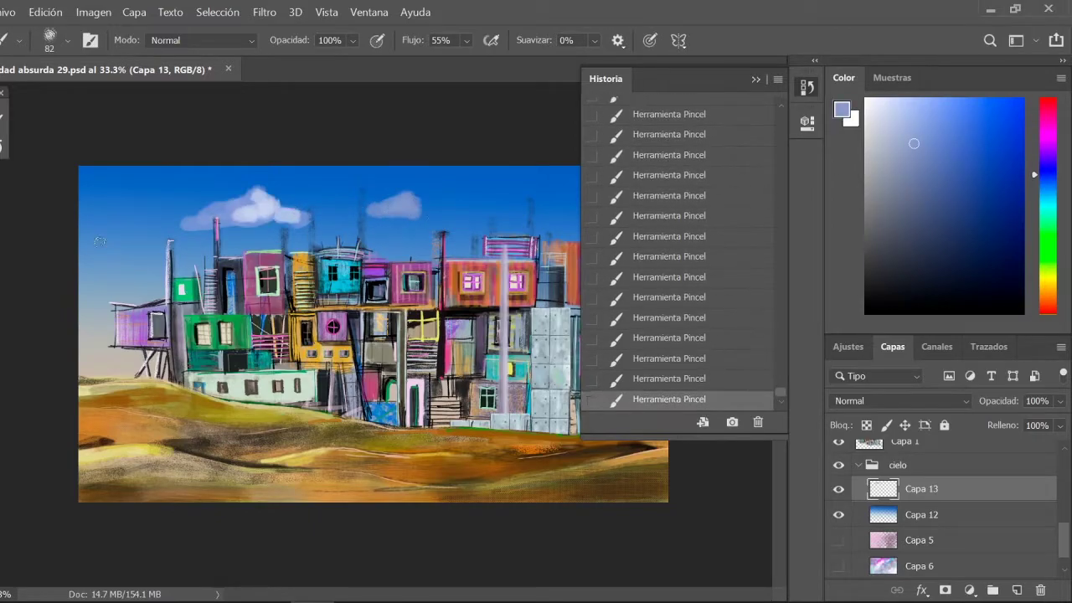
pyautogui.moveTo(99, 241); pyautogui.dragTo(113, 248)
pyautogui.keyDown('alt'); pyautogui.click(402, 206); pyautogui.keyUp('alt')
pyautogui.moveTo(392, 210); pyautogui.dragTo(454, 205)
pyautogui.moveTo(221, 219); pyautogui.dragTo(248, 217)
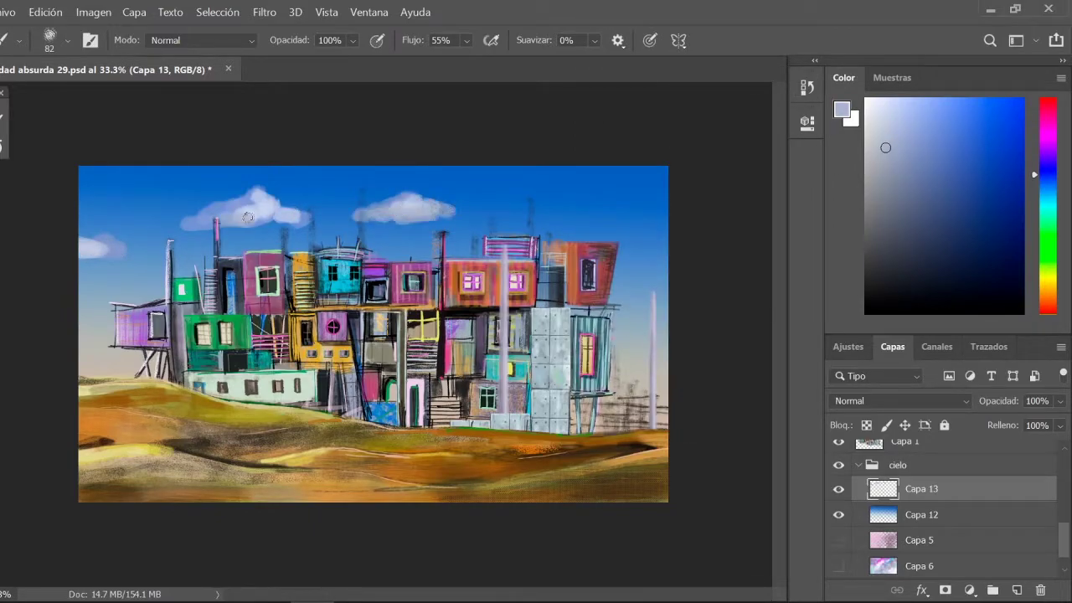
pyautogui.moveTo(578, 239); pyautogui.dragTo(658, 243)
pyautogui.hotkey('ctrl', '+')
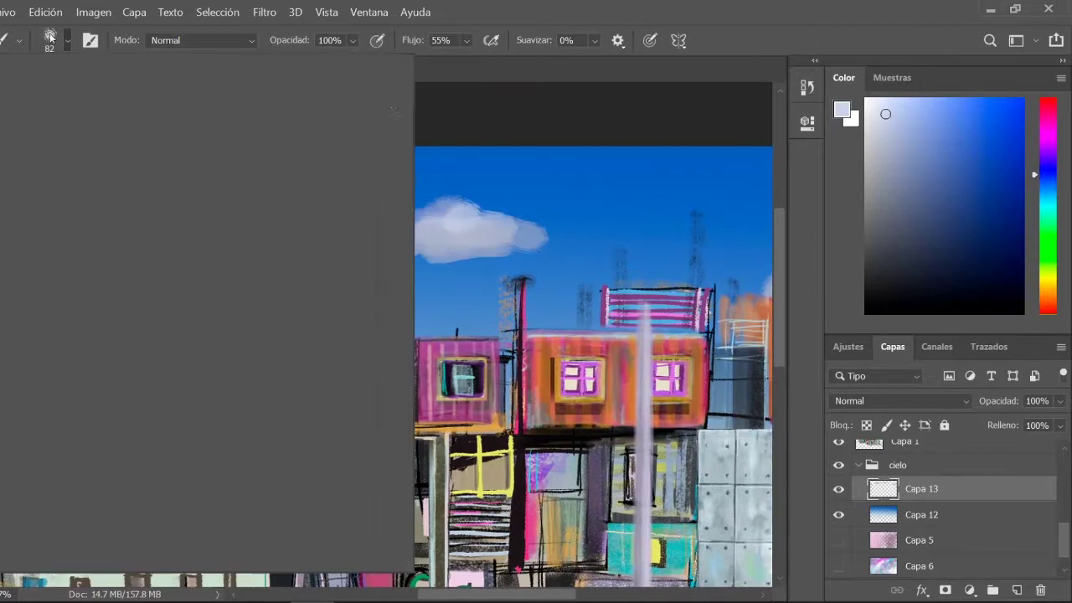
# Build up white strokes on the left cloud, then set a 100 px brush in light blue.
pyautogui.hotkey('ctrl', '+')
pyautogui.moveTo(60, 237); pyautogui.dragTo(10, 254)
pyautogui.moveTo(84, 223); pyautogui.dragTo(134, 209)
pyautogui.rightClick(102, 213)
pyautogui.doubleClick(153, 515)
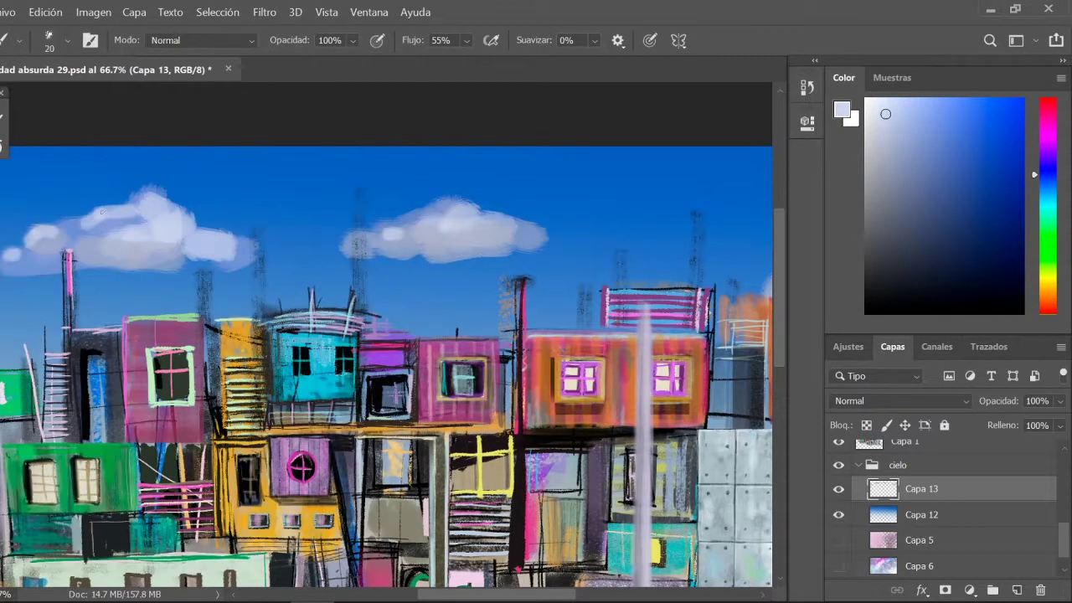
pyautogui.rightClick(316, 478)
pyautogui.scroll(-5, 209, 377)
pyautogui.doubleClick(76, 448)
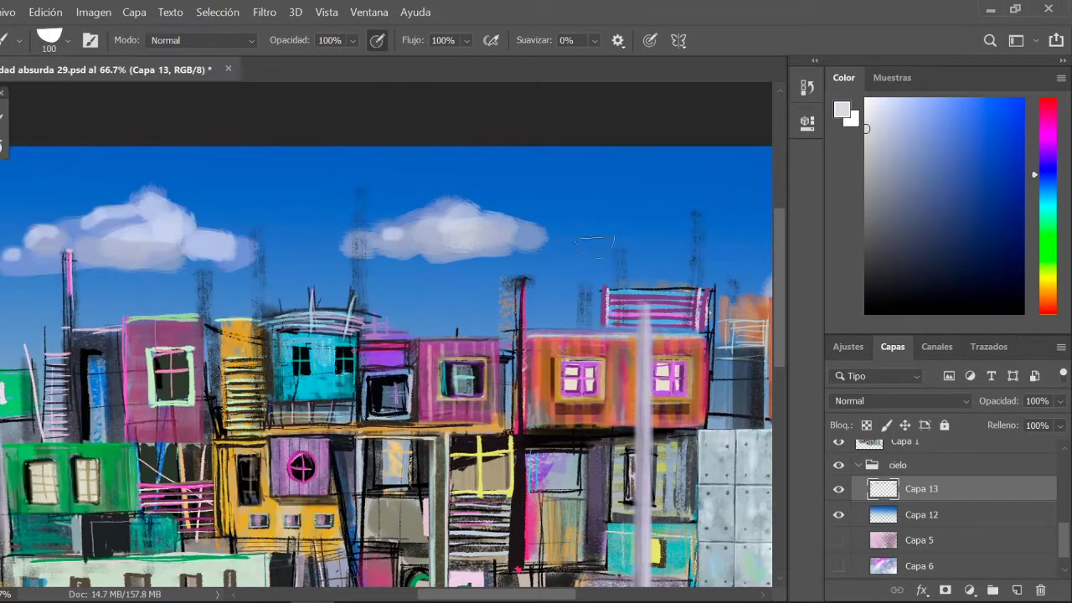
pyautogui.keyDown('alt'); pyautogui.click(466, 241); pyautogui.keyUp('alt')
# Try Square Chalk Eraser streaks on the left cloud's lower edge, then undo them.
pyautogui.click(67, 40)
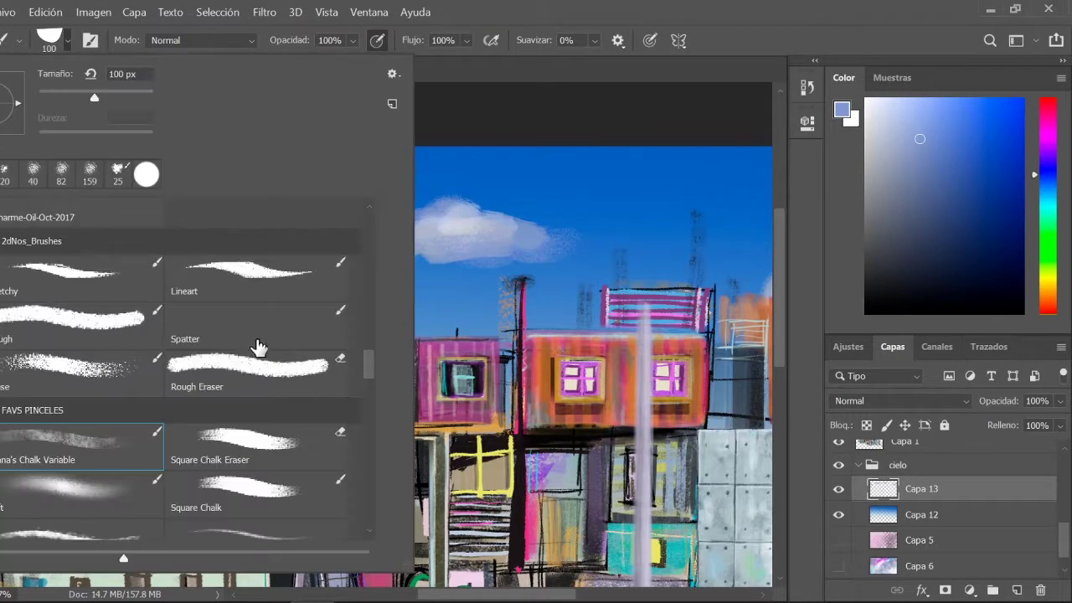
pyautogui.click(256, 444)
pyautogui.click(499, 199)
pyautogui.moveTo(184, 193)
pyautogui.mouseDown()
pyautogui.moveTo(50, 226)
pyautogui.moveTo(210, 260)
pyautogui.mouseUp()
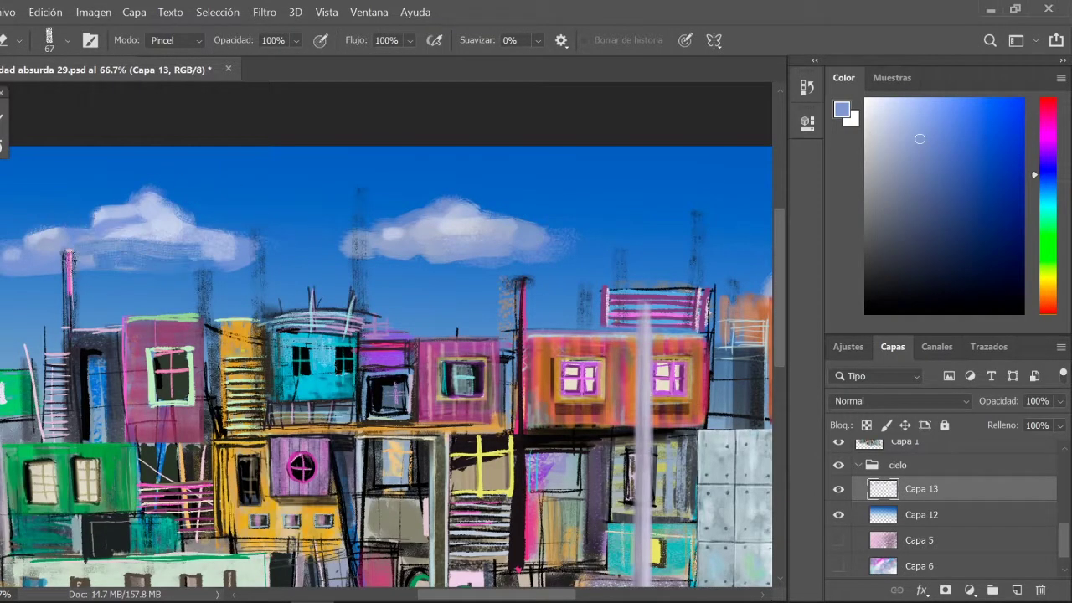
pyautogui.moveTo(92, 264); pyautogui.dragTo(33, 268)
pyautogui.click(806, 87)
pyautogui.scroll(3, 782, 387)
pyautogui.click(669, 210)
# Switch to an 80 px Square Chalk brush and add light chalk strokes under the left cloud.
pyautogui.click(67, 40)
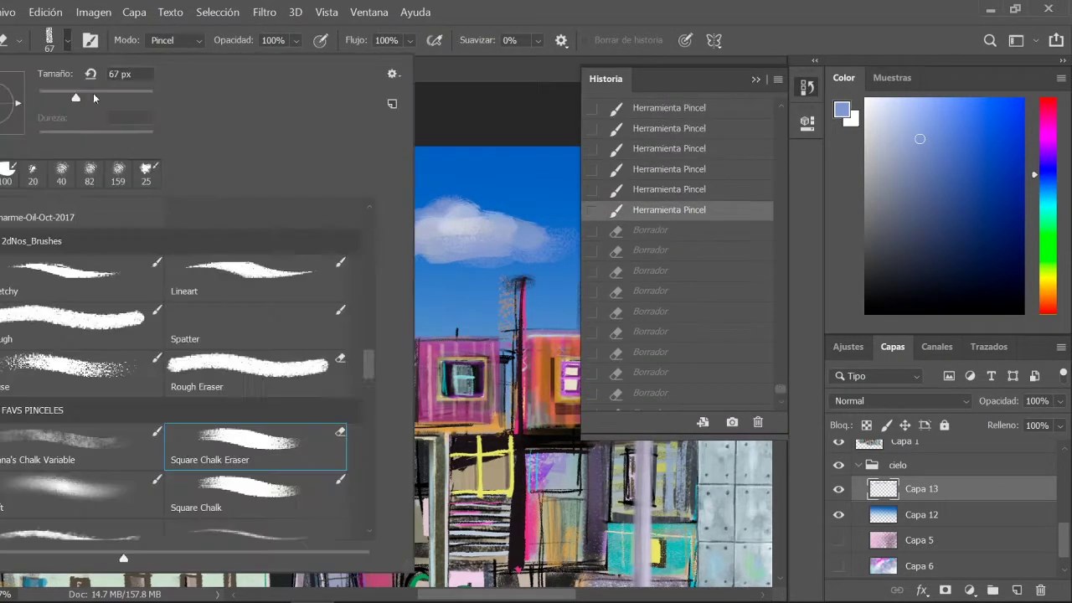
pyautogui.scroll(-3, 252, 377)
pyautogui.scroll(-5, 374, 392)
pyautogui.click(251, 335)
pyautogui.click(502, 218)
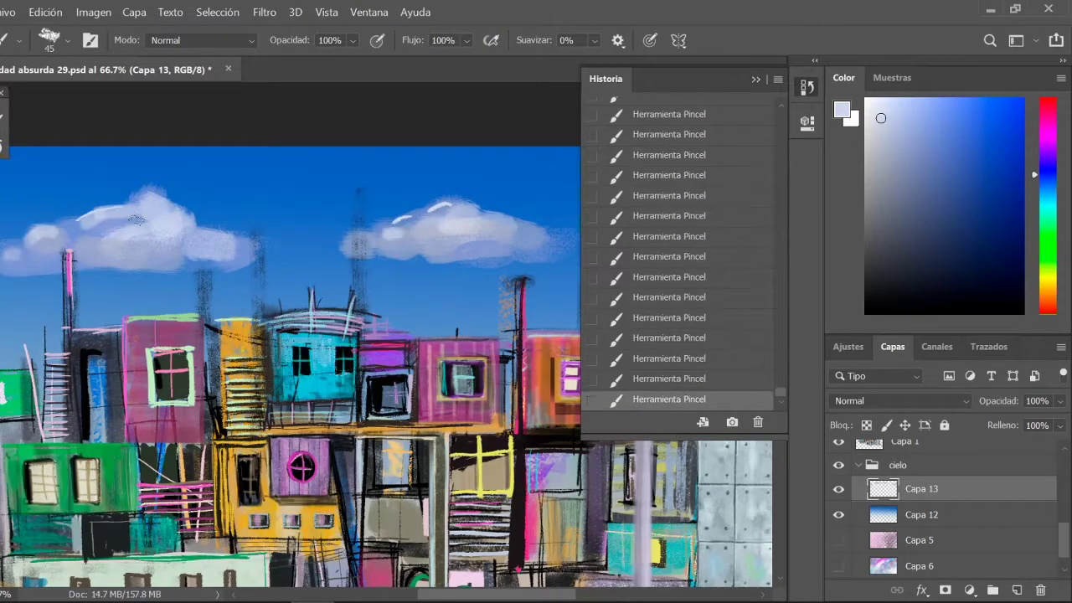
pyautogui.click(67, 40)
pyautogui.click(469, 243)
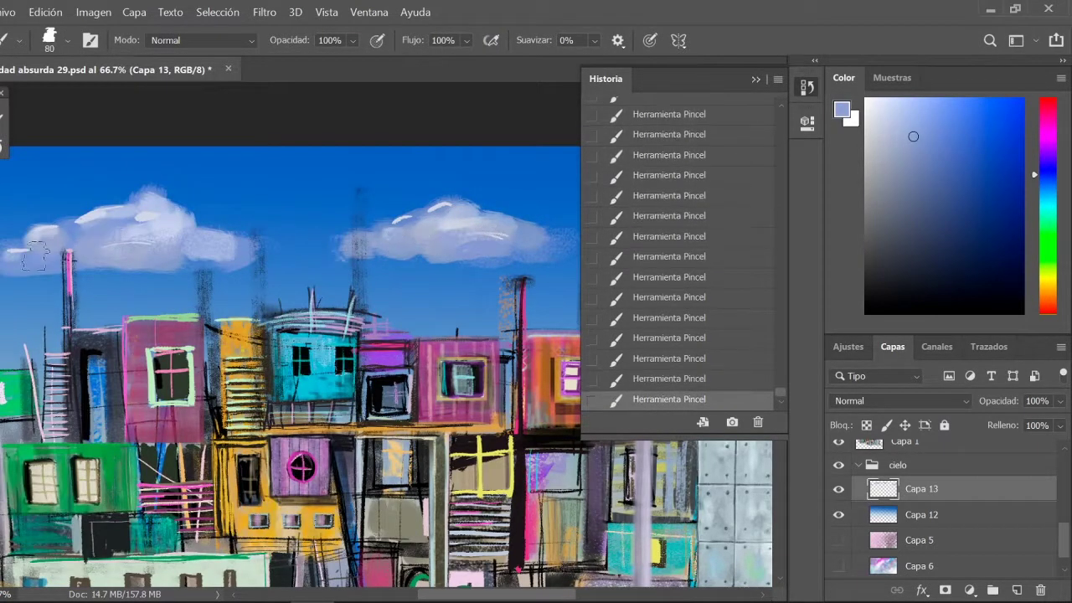
pyautogui.click(67, 40)
pyautogui.scroll(2, 368, 409)
pyautogui.scroll(2, 371, 378)
pyautogui.click(238, 343)
pyautogui.press('Return')
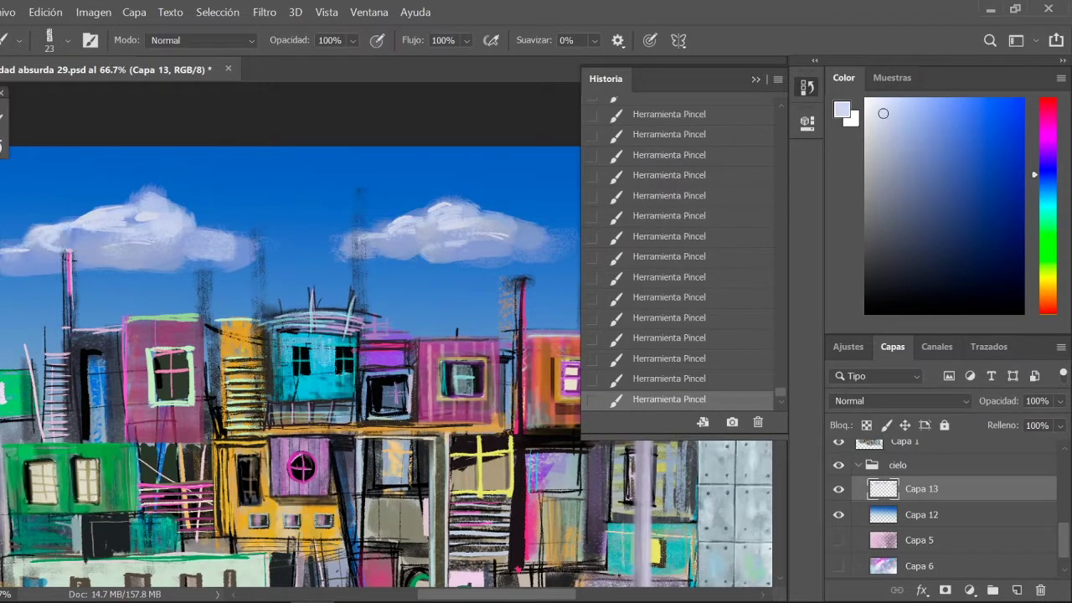
pyautogui.moveTo(101, 245); pyautogui.dragTo(243, 261)
# Shade the left cloud's underside darker with a general round brush.
pyautogui.click(67, 40)
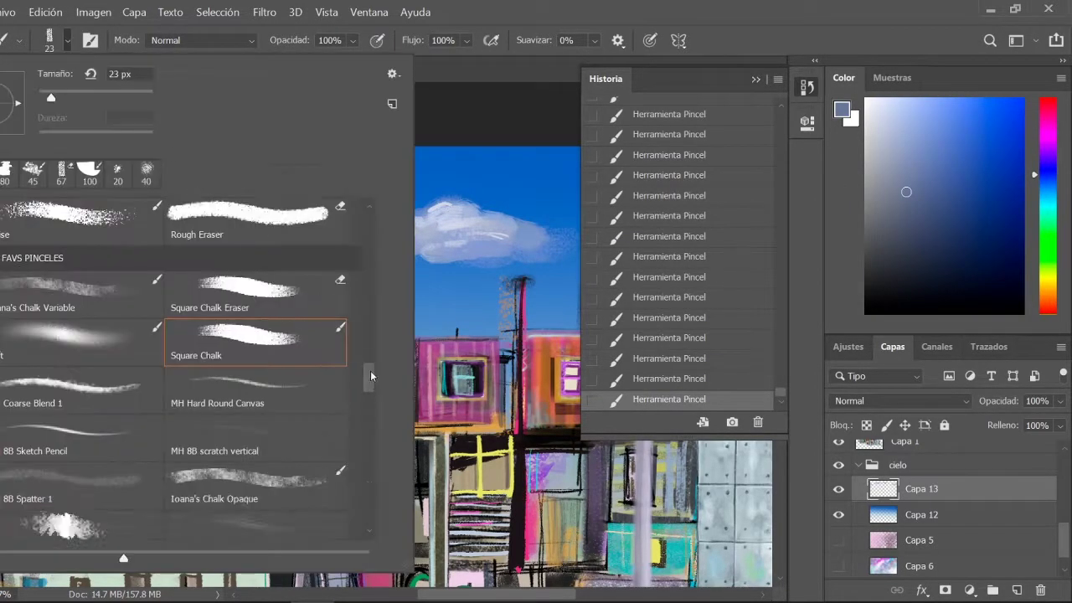
pyautogui.scroll(5, 239, 383)
pyautogui.doubleClick(240, 383)
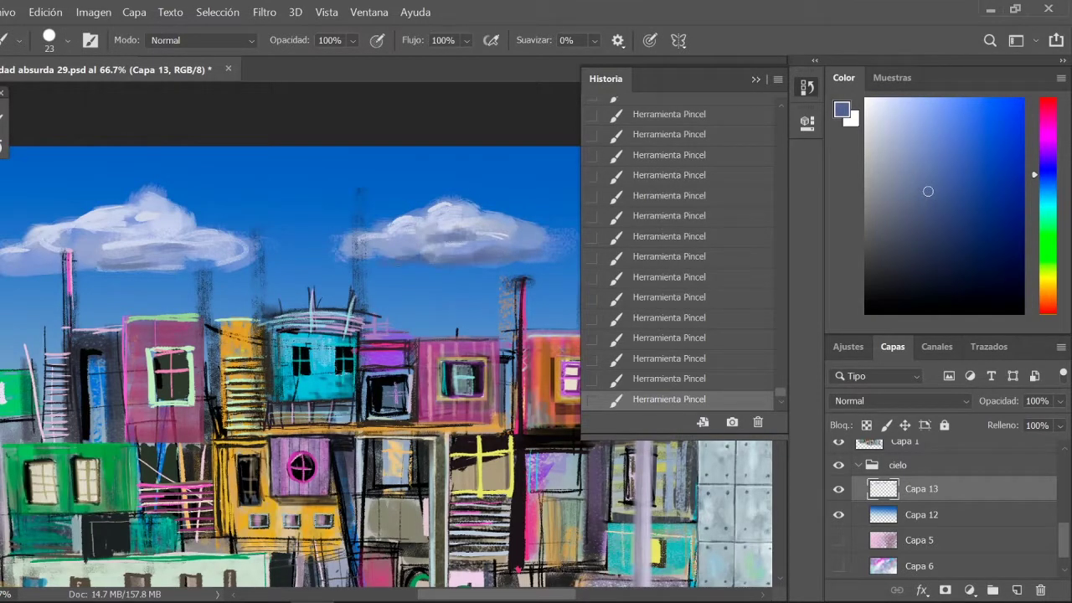
pyautogui.moveTo(75, 268); pyautogui.dragTo(180, 266)
pyautogui.moveTo(4, 270); pyautogui.dragTo(60, 268)
pyautogui.moveTo(105, 260); pyautogui.dragTo(222, 261)
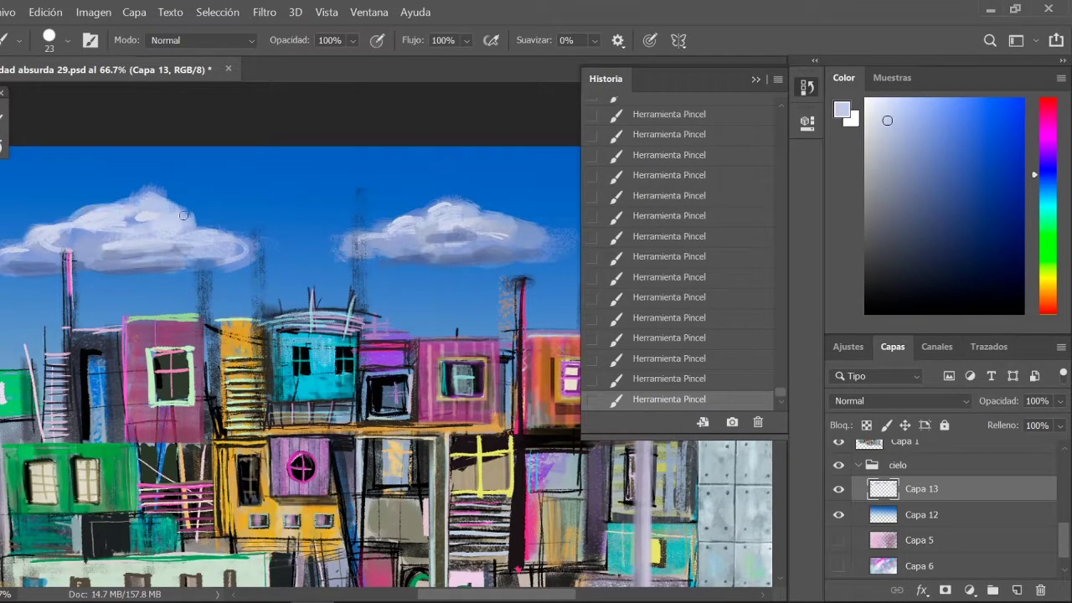
pyautogui.hotkey('ctrl', '-')
pyautogui.hotkey('ctrl', '-')
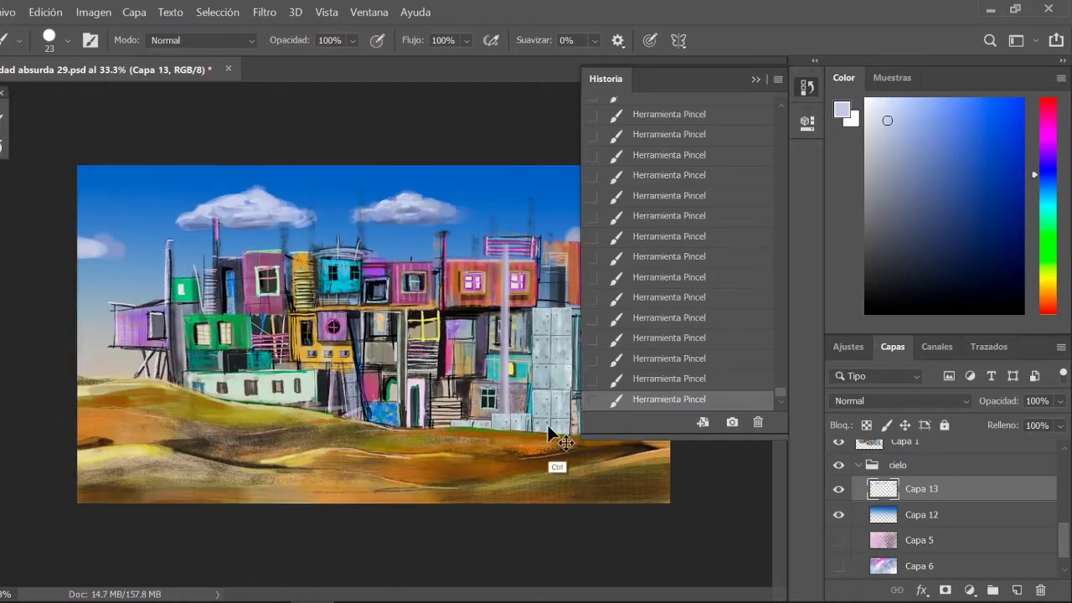
pyautogui.hotkey('ctrl', '+')
pyautogui.hotkey('ctrl', '+')
# Add grey shading inside the left cloud, then pale blue highlights with a 49 px brush.
pyautogui.moveTo(140, 189)
pyautogui.mouseDown()
pyautogui.moveTo(76, 208)
pyautogui.moveTo(73, 222)
pyautogui.mouseUp()
pyautogui.keyDown('alt'); pyautogui.click(125, 205); pyautogui.keyUp('alt')
pyautogui.rightClick(126, 205)
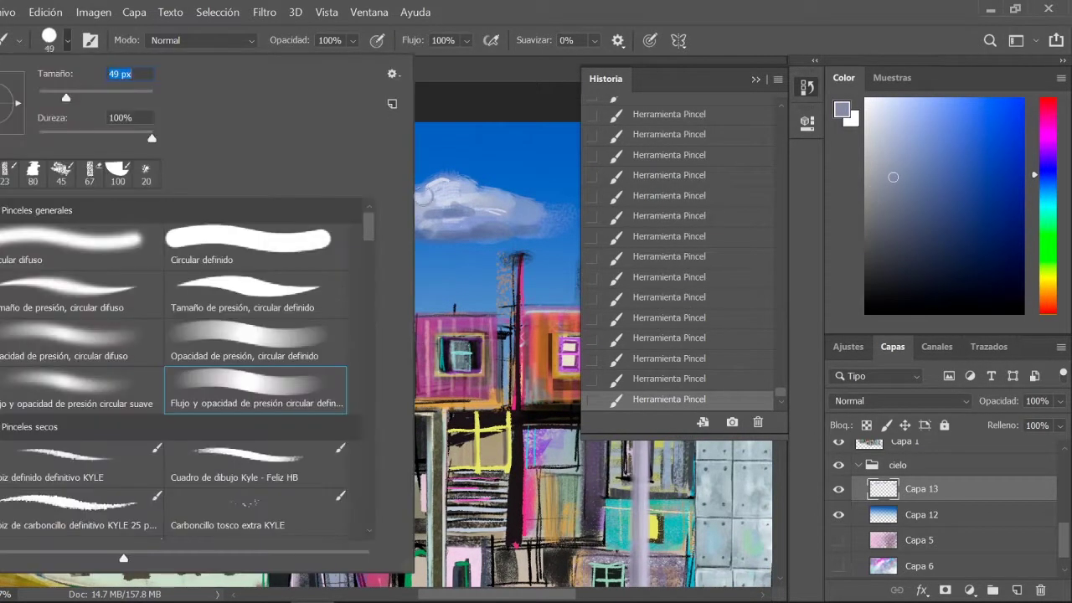
pyautogui.moveTo(67, 91); pyautogui.dragTo(101, 91)
pyautogui.press('Return')
pyautogui.keyDown('alt'); pyautogui.click(175, 199); pyautogui.keyUp('alt')
pyautogui.moveTo(201, 205); pyautogui.dragTo(17, 234)
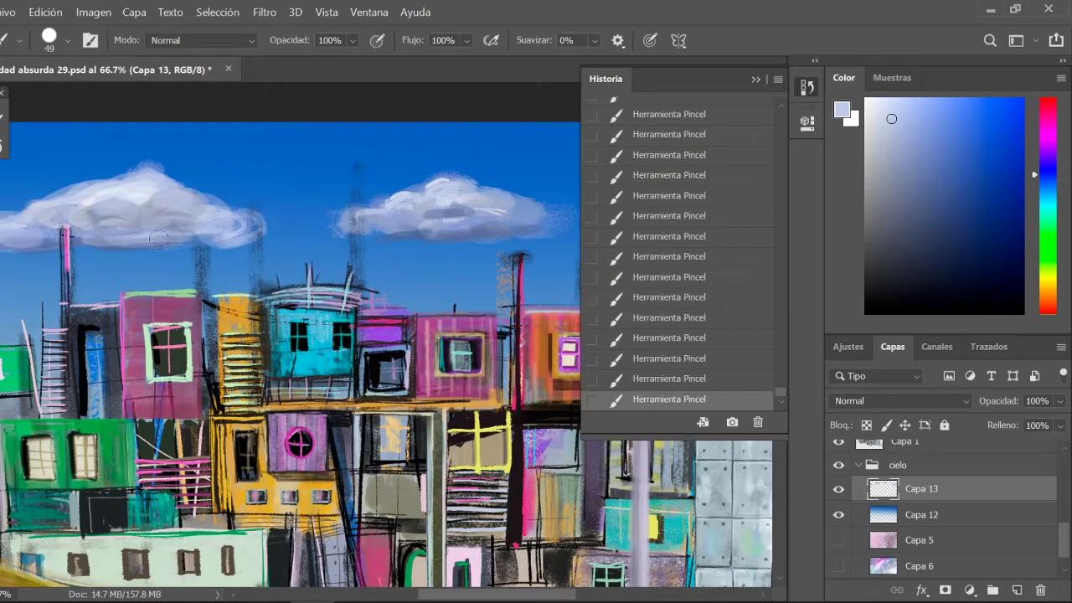
pyautogui.moveTo(109, 239); pyautogui.dragTo(293, 220)
pyautogui.hotkey('ctrl', '-')
pyautogui.hotkey('ctrl', '-')
# Scale the Capa 13 cloud layer narrower horizontally and commit.
pyautogui.press('v')
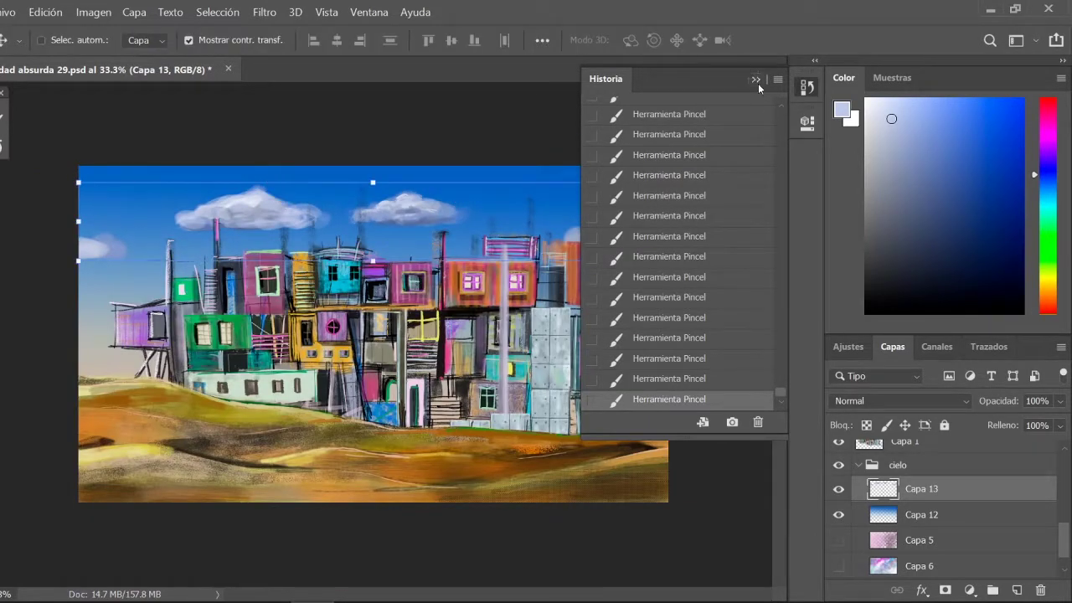
pyautogui.click(758, 83)
pyautogui.moveTo(667, 221); pyautogui.dragTo(503, 221)
pyautogui.press('Return')
# Select the middle cloud, move it to the right, and deselect.
pyautogui.press('m')
pyautogui.moveTo(353, 186); pyautogui.dragTo(453, 264)
pyautogui.press('v')
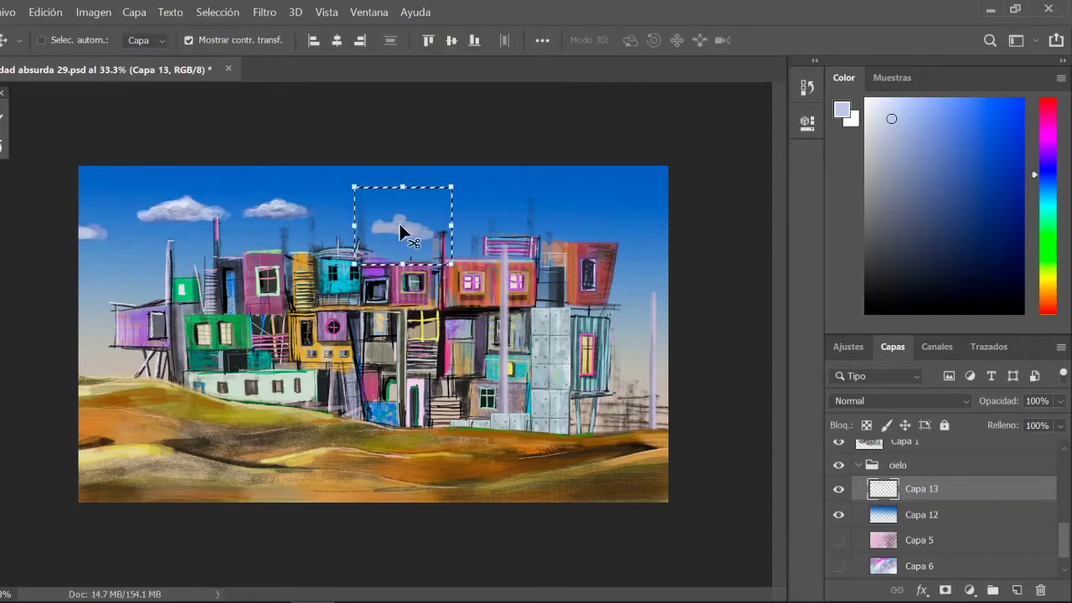
pyautogui.moveTo(399, 221); pyautogui.dragTo(610, 216)
pyautogui.hotkey('ctrl', 'd')
# Try 68% opacity, restore full opacity, set blend mode to Trama, and nudge the layer up.
pyautogui.press('6')
pyautogui.press('8')
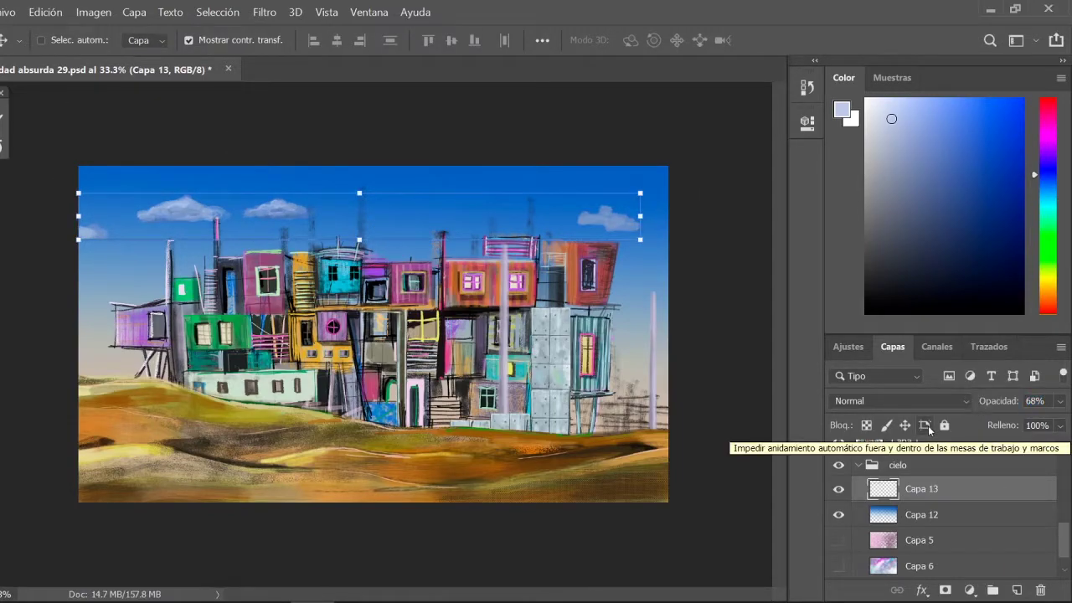
pyautogui.press('0')
pyautogui.click(900, 401)
pyautogui.click(879, 299)
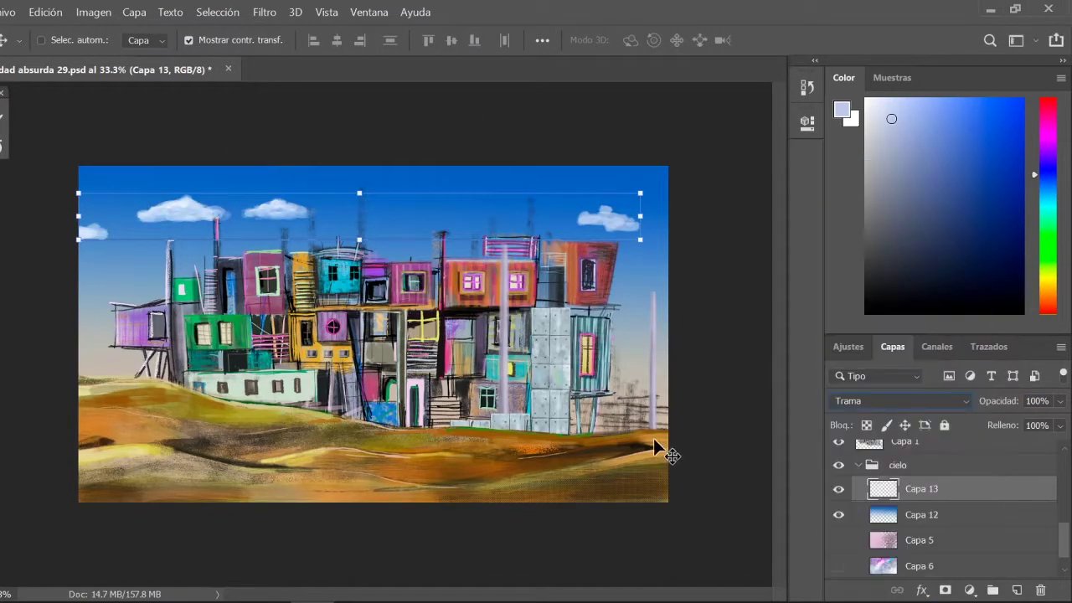
pyautogui.hotkey('shift', 'Up')
pyautogui.hotkey('shift', 'Up')
pyautogui.hotkey('shift', 'Up')
# Reposition the middle cloud further right and down.
pyautogui.press('m')
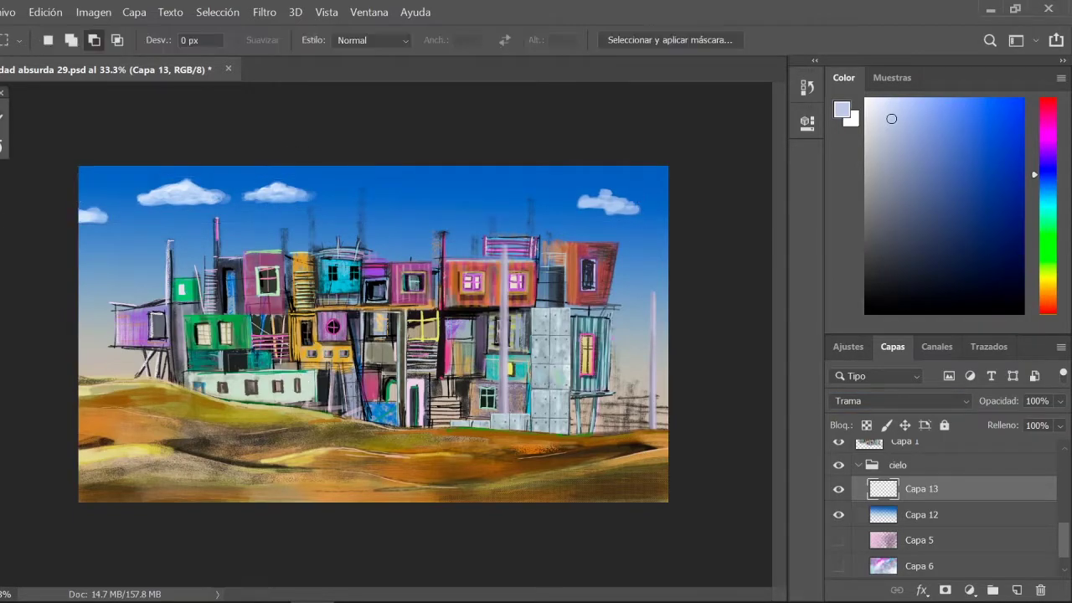
pyautogui.press('v')
pyautogui.moveTo(243, 178)
pyautogui.mouseDown()
pyautogui.moveTo(316, 211)
pyautogui.moveTo(469, 209)
pyautogui.mouseUp()
pyautogui.hotkey('ctrl', 't')
pyautogui.press('Return')
# With a soft round brush, paint white cloud strokes over the houses with darker blue touches.
pyautogui.press('b')
pyautogui.click(67, 40)
pyautogui.moveTo(318, 213); pyautogui.dragTo(428, 195)
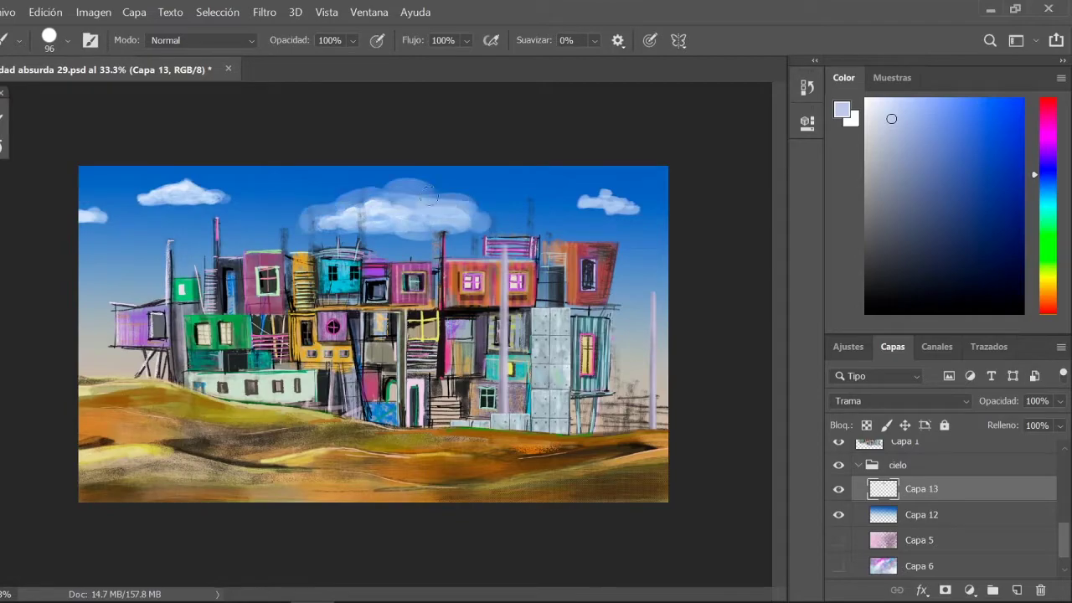
pyautogui.moveTo(352, 220); pyautogui.dragTo(494, 218)
pyautogui.keyDown('alt'); pyautogui.click(394, 180); pyautogui.keyUp('alt')
pyautogui.moveTo(301, 227)
pyautogui.mouseDown()
pyautogui.moveTo(409, 220)
pyautogui.moveTo(258, 228)
pyautogui.moveTo(302, 233)
pyautogui.mouseUp()
# Shade and brighten the central cloud with pale lavender strokes using a smaller brush.
pyautogui.keyDown('alt'); pyautogui.click(276, 178); pyautogui.keyUp('alt')
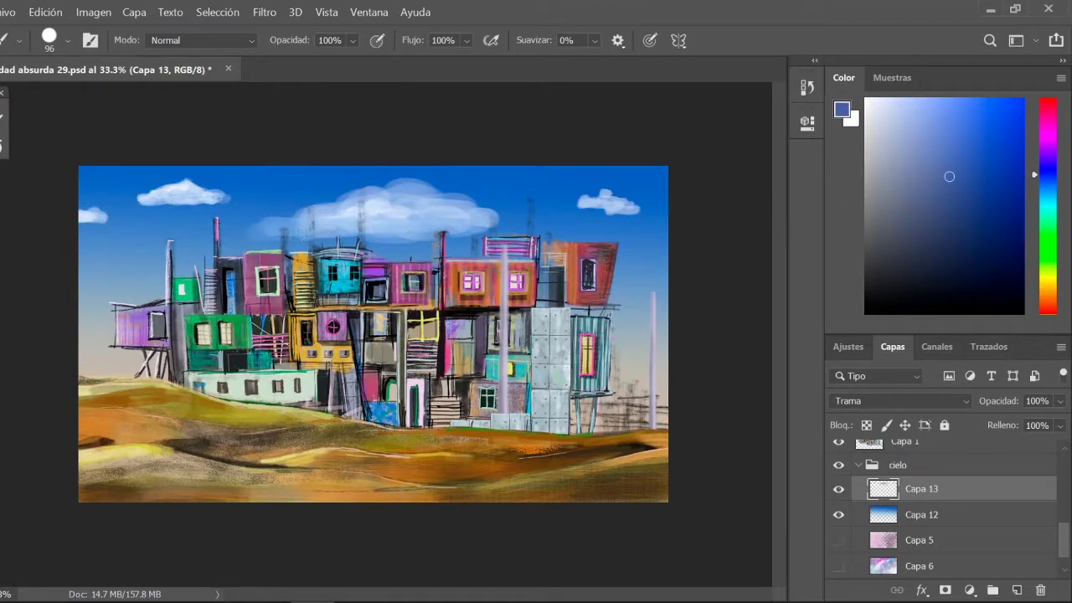
pyautogui.moveTo(419, 243); pyautogui.dragTo(503, 236)
pyautogui.keyDown('alt'); pyautogui.click(410, 199); pyautogui.keyUp('alt')
pyautogui.moveTo(386, 210)
pyautogui.mouseDown()
pyautogui.moveTo(427, 189)
pyautogui.moveTo(302, 216)
pyautogui.mouseUp()
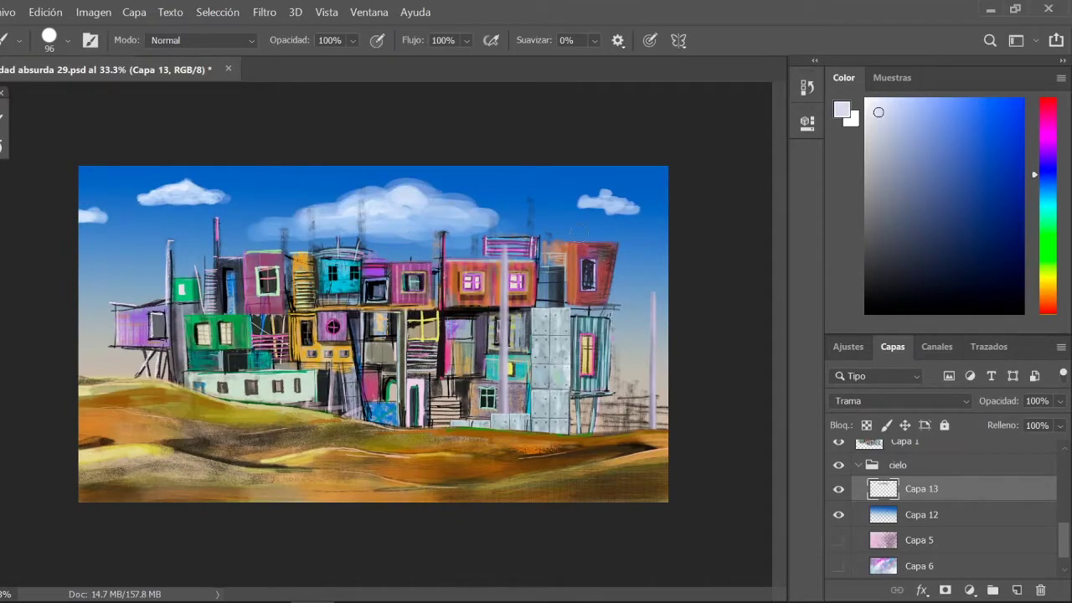
pyautogui.press('[')
pyautogui.press('[')
pyautogui.press('[')
pyautogui.moveTo(452, 206); pyautogui.dragTo(469, 204)
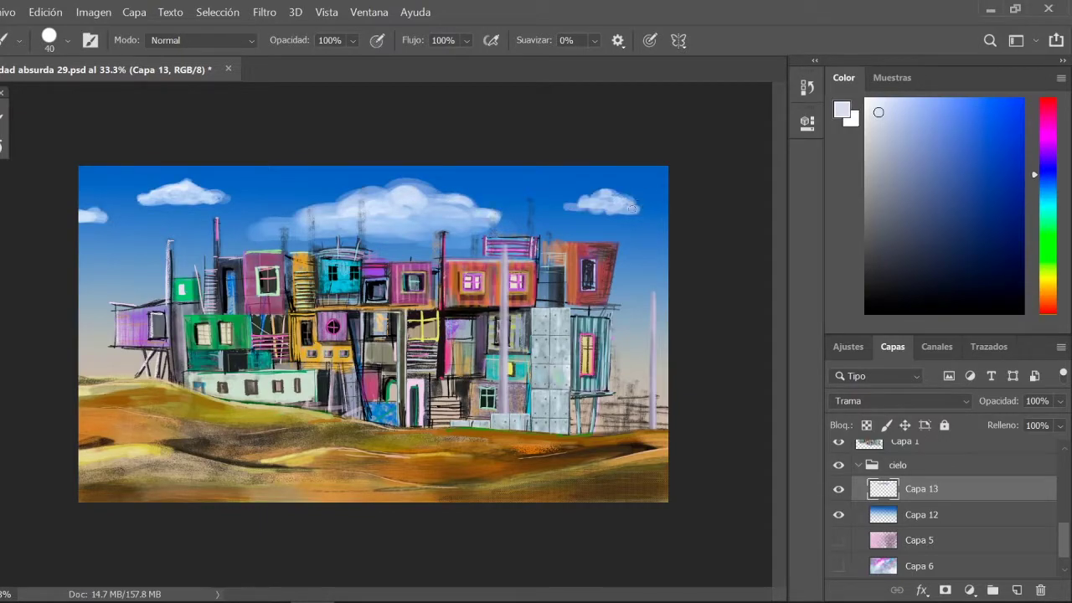
# Brighten the right cloud, add white haze and a streak below, and widen the left cloud.
pyautogui.moveTo(616, 191)
pyautogui.mouseDown()
pyautogui.moveTo(603, 216)
pyautogui.moveTo(540, 212)
pyautogui.moveTo(444, 231)
pyautogui.mouseUp()
pyautogui.moveTo(536, 235); pyautogui.dragTo(664, 243)
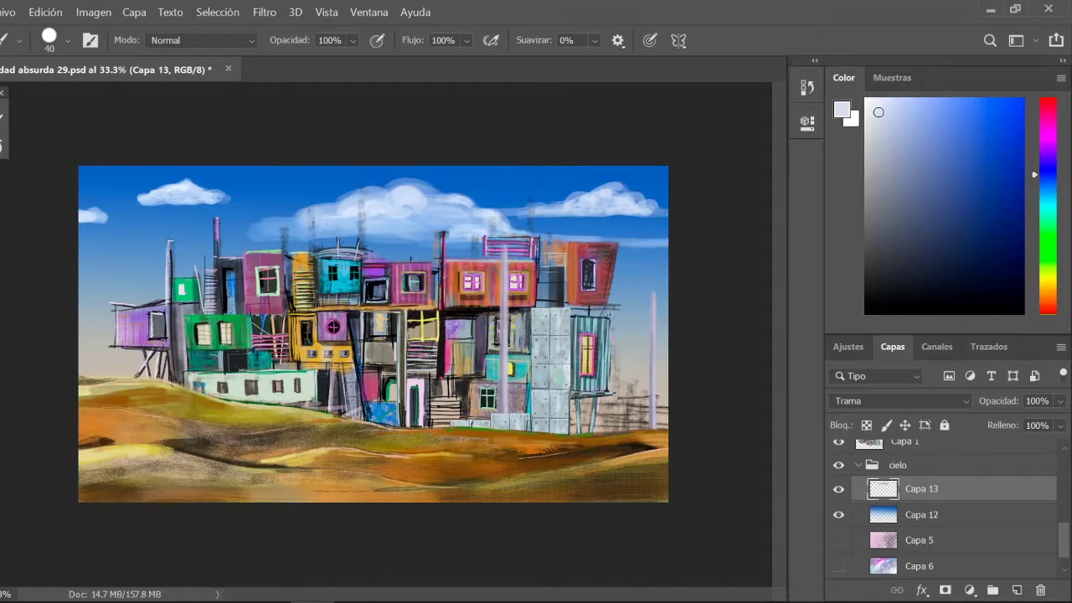
pyautogui.moveTo(254, 238)
pyautogui.mouseDown()
pyautogui.moveTo(169, 240)
pyautogui.moveTo(609, 253)
pyautogui.mouseUp()
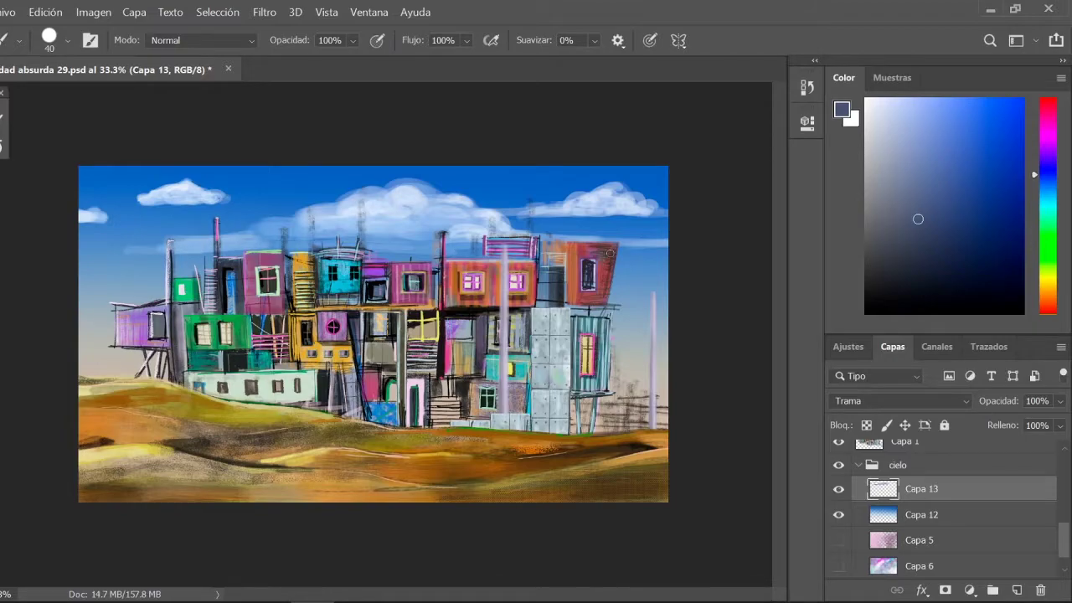
pyautogui.moveTo(140, 200); pyautogui.dragTo(228, 201)
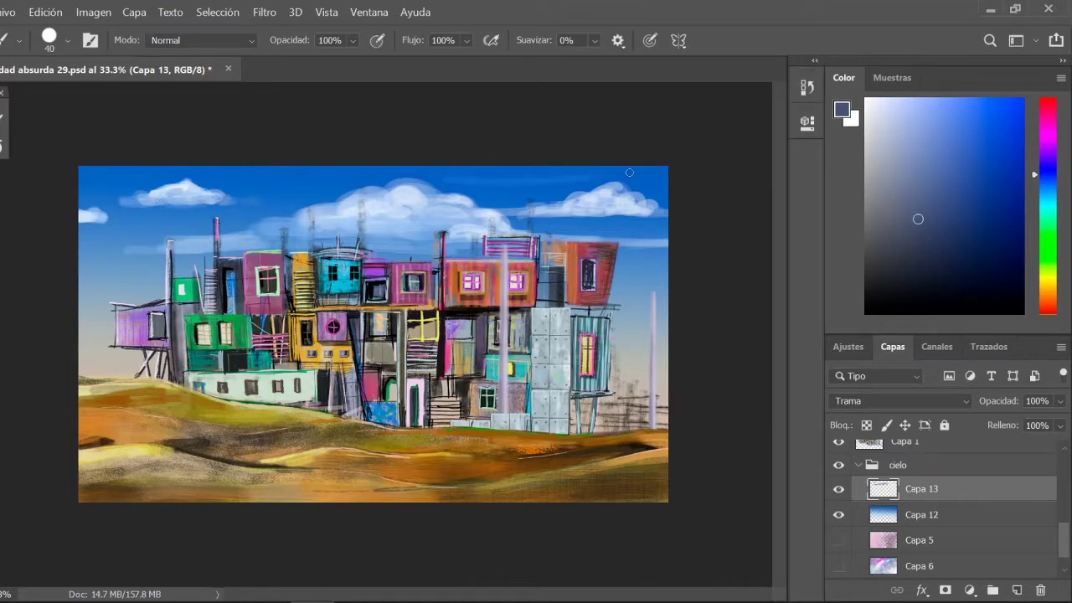
# Compare the new cloud strokes by toggling visibility and stepping through History.
pyautogui.click(838, 488)
pyautogui.click(838, 489)
pyautogui.click(839, 489)
pyautogui.click(839, 488)
pyautogui.click(808, 87)
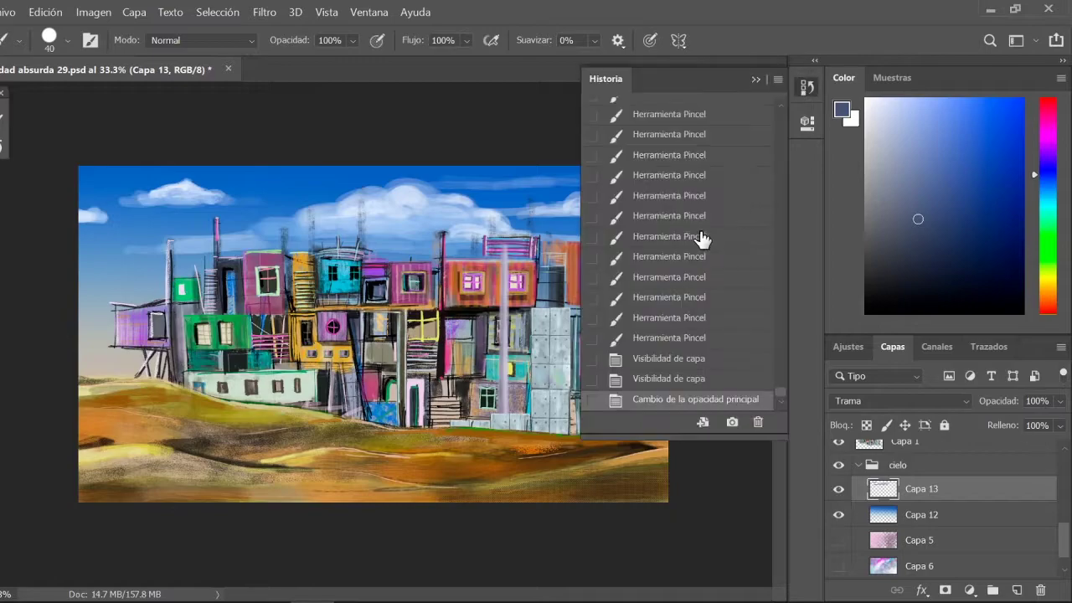
pyautogui.moveTo(702, 240); pyautogui.dragTo(677, 299)
pyautogui.click(738, 169)
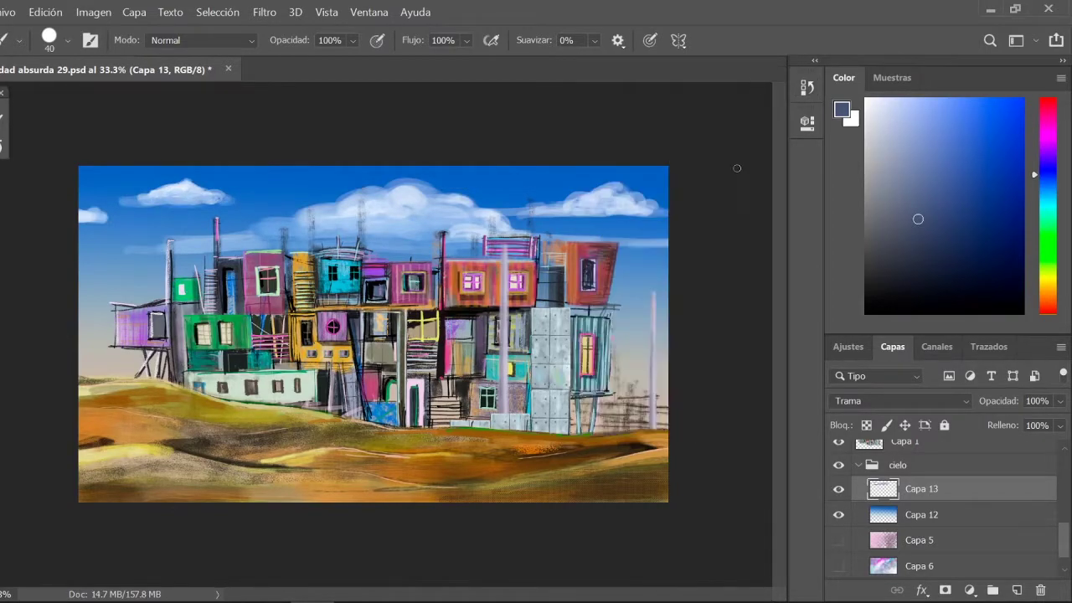
# Erase part of the clouds, then restore the pre-erase state from History.
pyautogui.press('e')
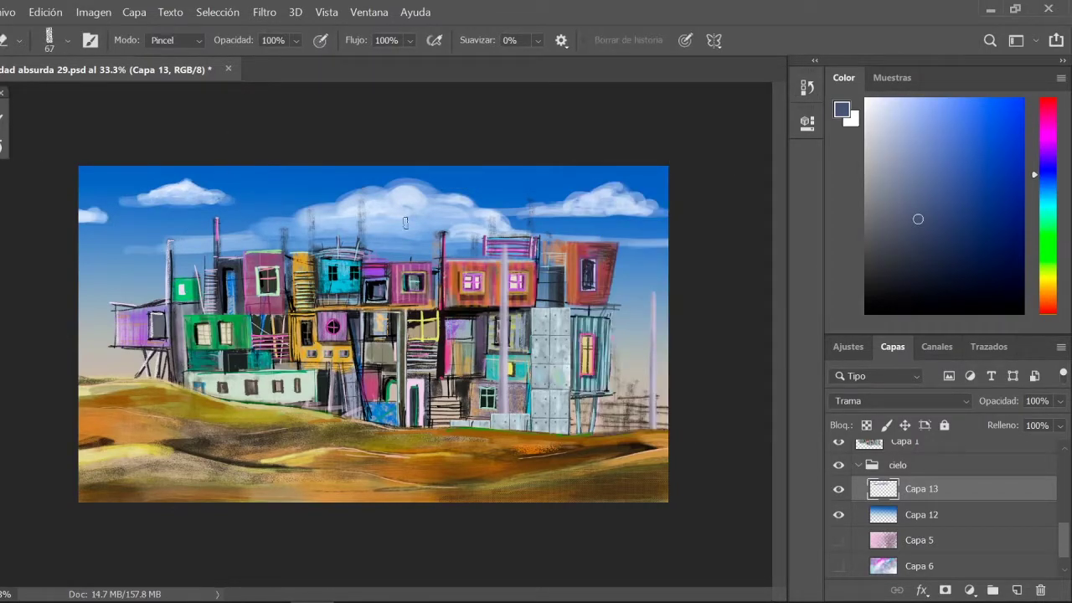
pyautogui.moveTo(406, 222); pyautogui.dragTo(637, 243)
pyautogui.moveTo(351, 227); pyautogui.dragTo(503, 239)
pyautogui.click(807, 87)
pyautogui.click(669, 216)
# Choose a soft round eraser preset and tone down the left clouds.
pyautogui.rightClick(459, 258)
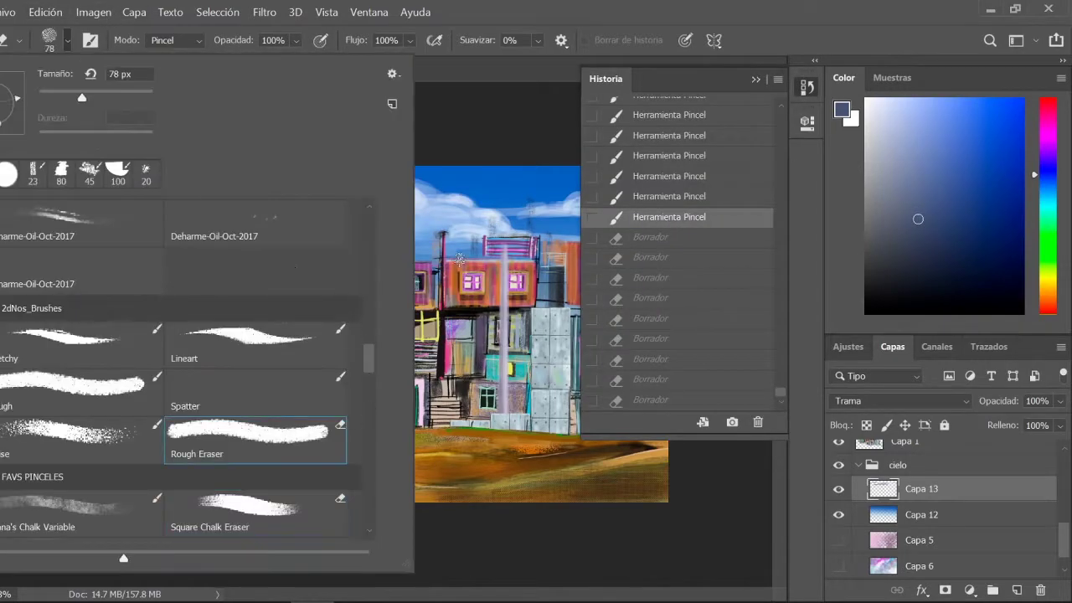
pyautogui.press('Escape')
pyautogui.hotkey('ctrl', 'z')
pyautogui.hotkey('ctrl', 'z')
pyautogui.rightClick(459, 258)
pyautogui.scroll(3, 373, 350)
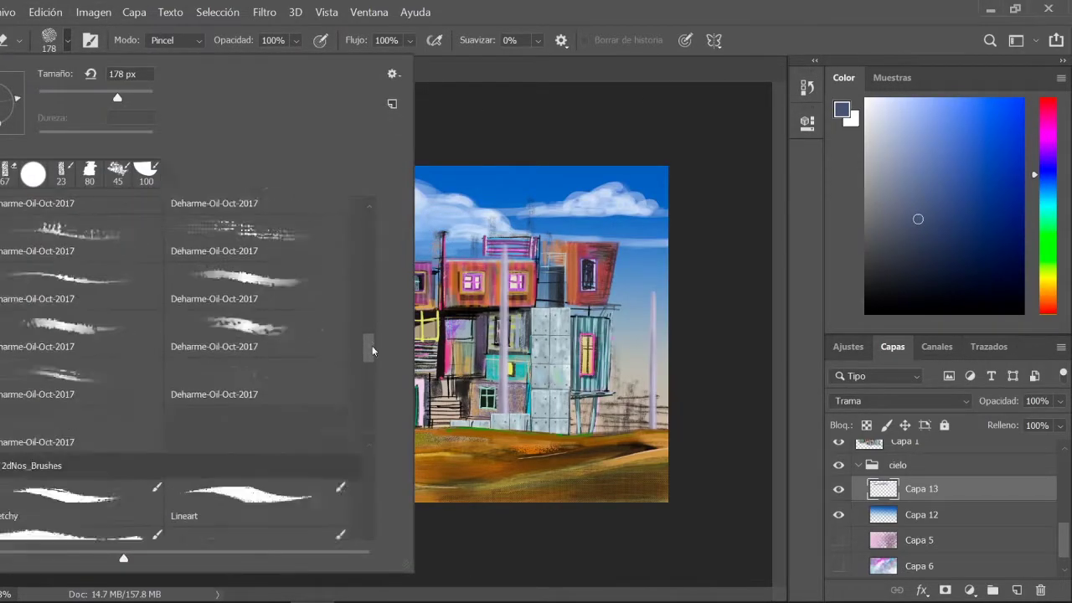
pyautogui.scroll(5, 372, 350)
pyautogui.click(84, 340)
pyautogui.press('Return')
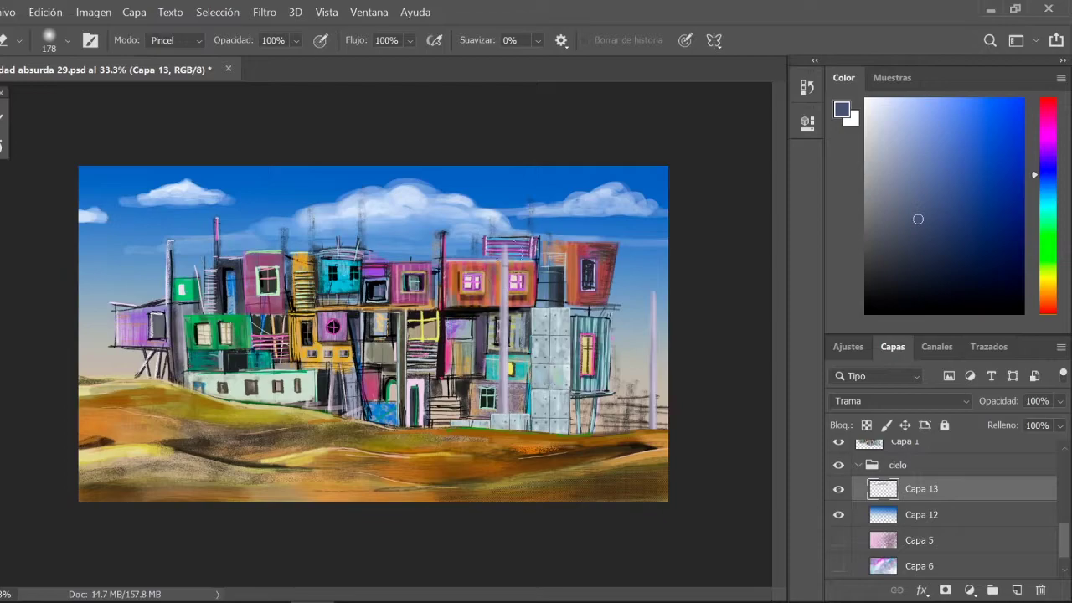
pyautogui.moveTo(138, 194)
pyautogui.mouseDown()
pyautogui.moveTo(224, 203)
pyautogui.moveTo(79, 216)
pyautogui.mouseUp()
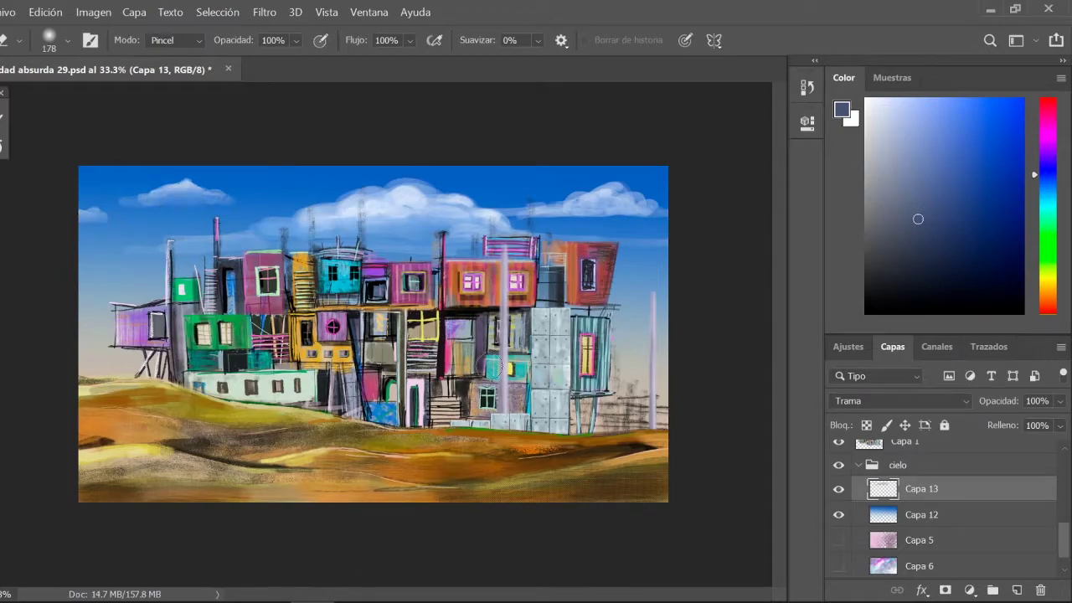
# Squeeze the cloud layer narrower horizontally, then select the Capa 12 sky layer.
pyautogui.press('v')
pyautogui.moveTo(667, 246); pyautogui.dragTo(620, 245)
pyautogui.press('Return')
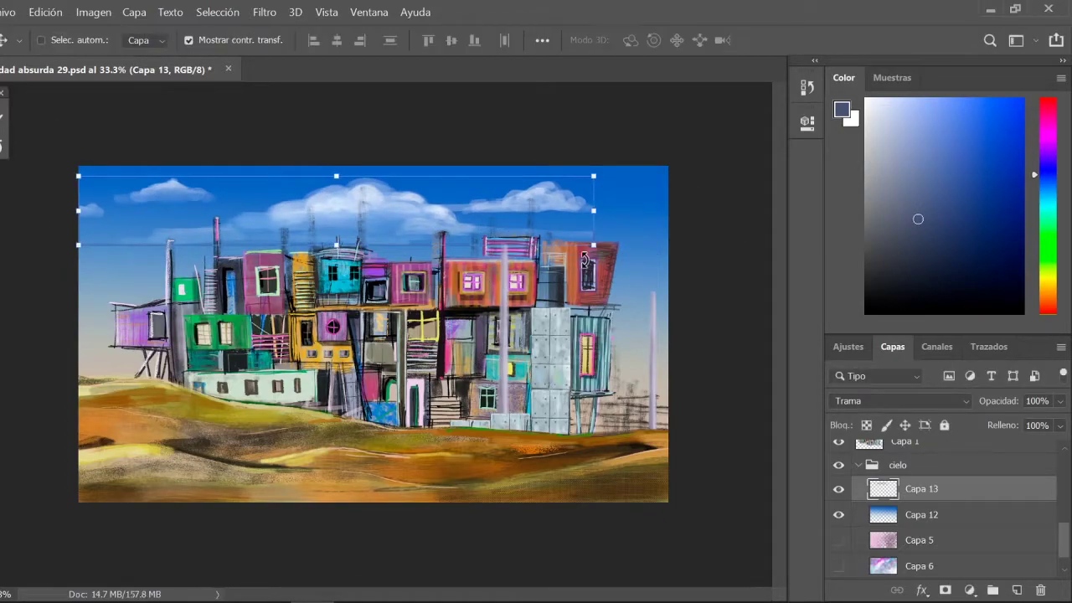
pyautogui.click(897, 519)
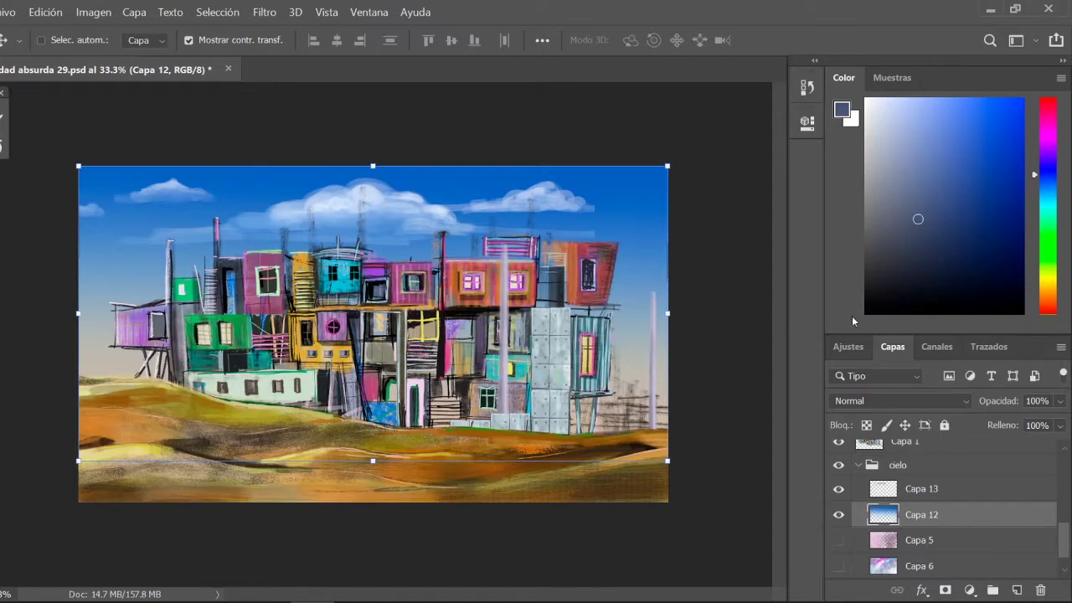
# On the cable layer, paint near-black and light grey-blue cables across the houses with a 10 px brush.
pyautogui.scroll(4, 1053, 539)
pyautogui.click(921, 477)
pyautogui.press('b')
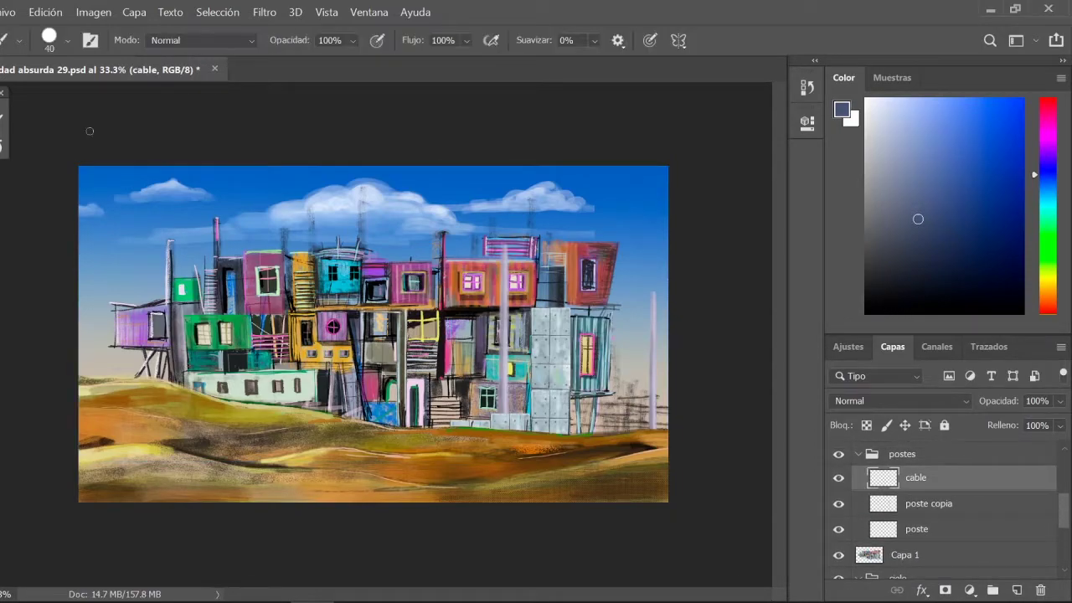
pyautogui.press('[')
pyautogui.press('[')
pyautogui.press('[')
pyautogui.click(884, 275)
pyautogui.hotkey('ctrl', '+')
pyautogui.hotkey('ctrl', '+')
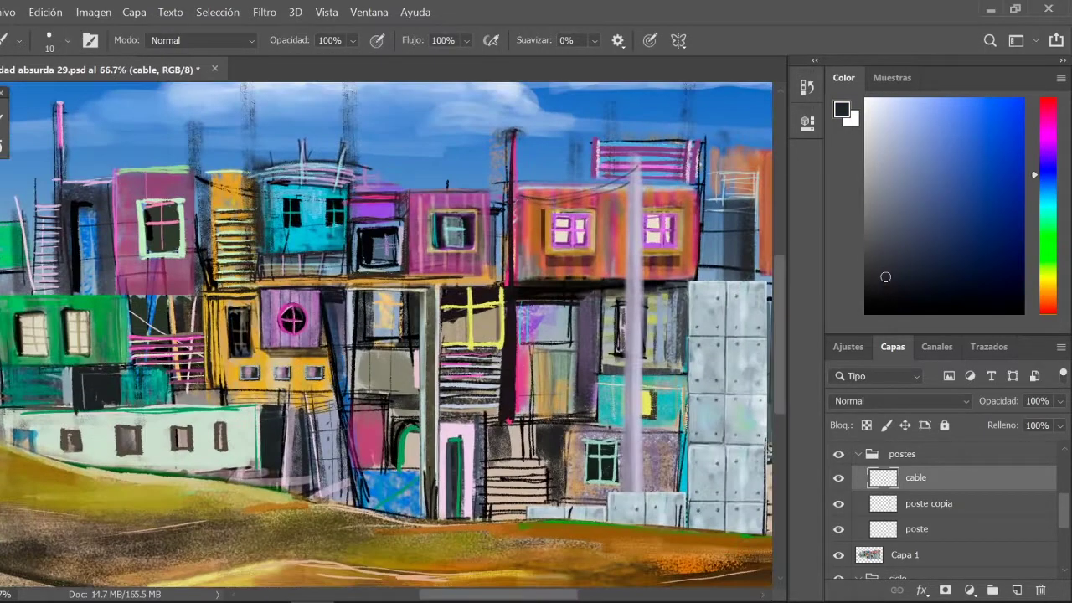
pyautogui.moveTo(369, 195); pyautogui.dragTo(506, 151)
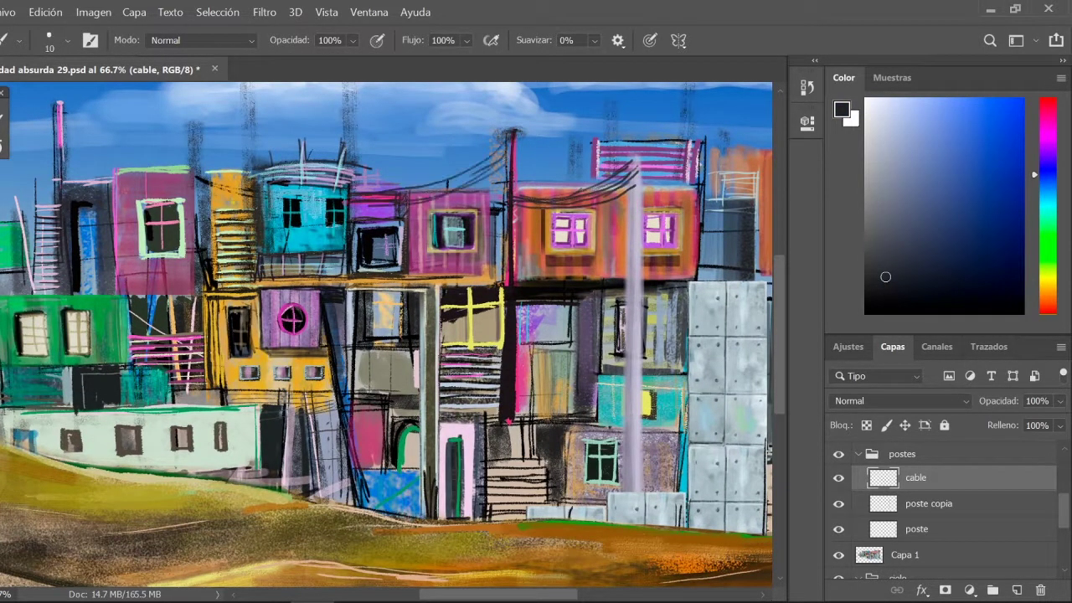
pyautogui.moveTo(355, 167); pyautogui.dragTo(503, 145)
pyautogui.click(888, 133)
pyautogui.moveTo(385, 176); pyautogui.dragTo(505, 153)
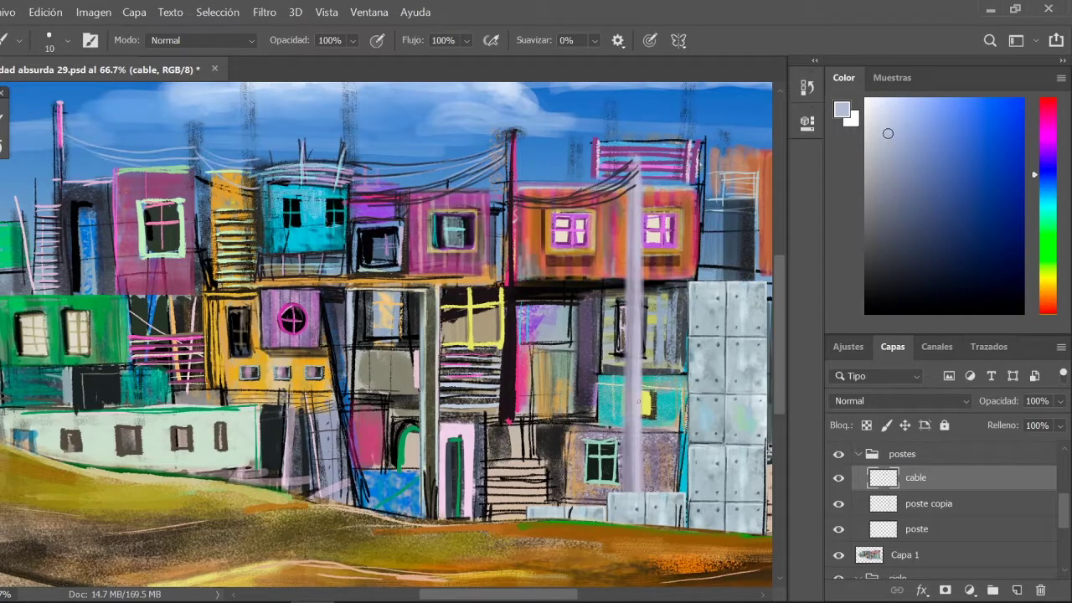
pyautogui.hotkey('ctrl', '-')
pyautogui.hotkey('ctrl', '-')
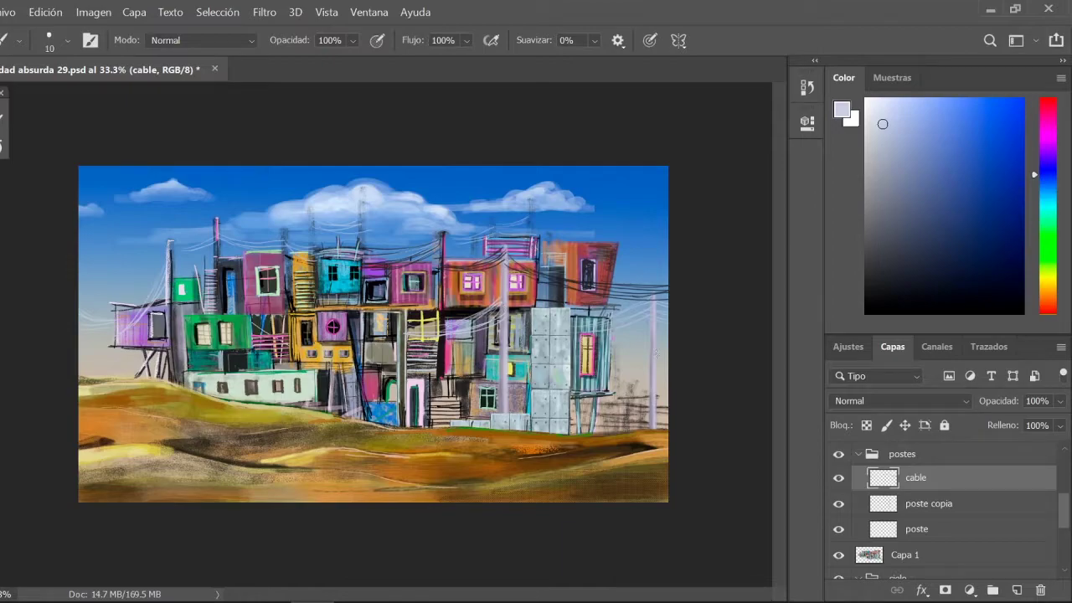
# Duplicate the poste copia pole and move it in front of the left houses.
pyautogui.click(958, 503)
pyautogui.hotkey('ctrl', 'j')
pyautogui.press('v')
pyautogui.moveTo(509, 371); pyautogui.dragTo(385, 478)
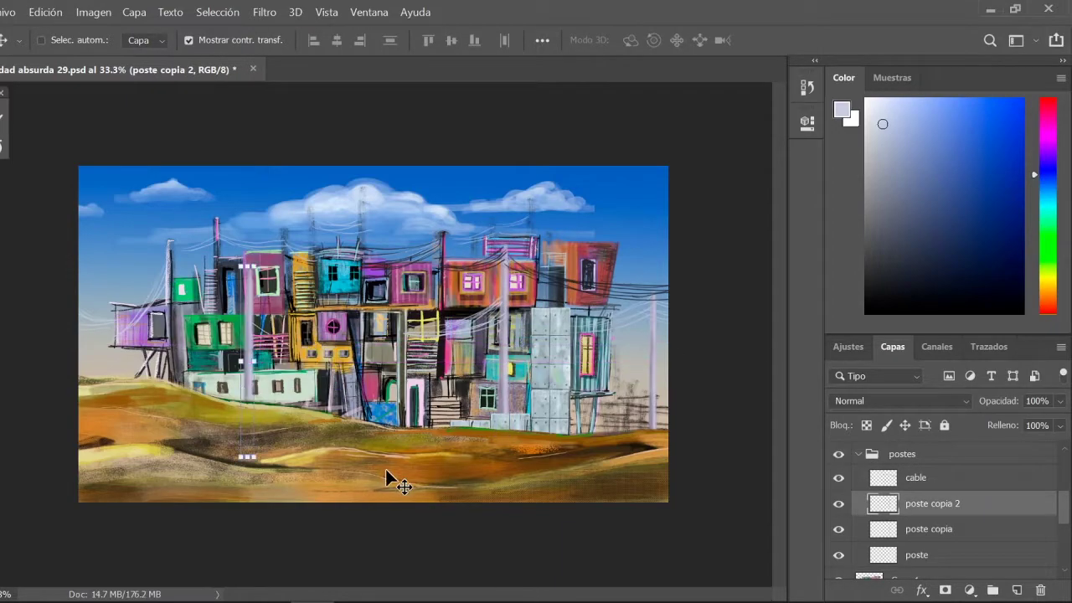
# Reselect the cable layer with the brush and a light blue colour.
pyautogui.click(964, 479)
pyautogui.press('b')
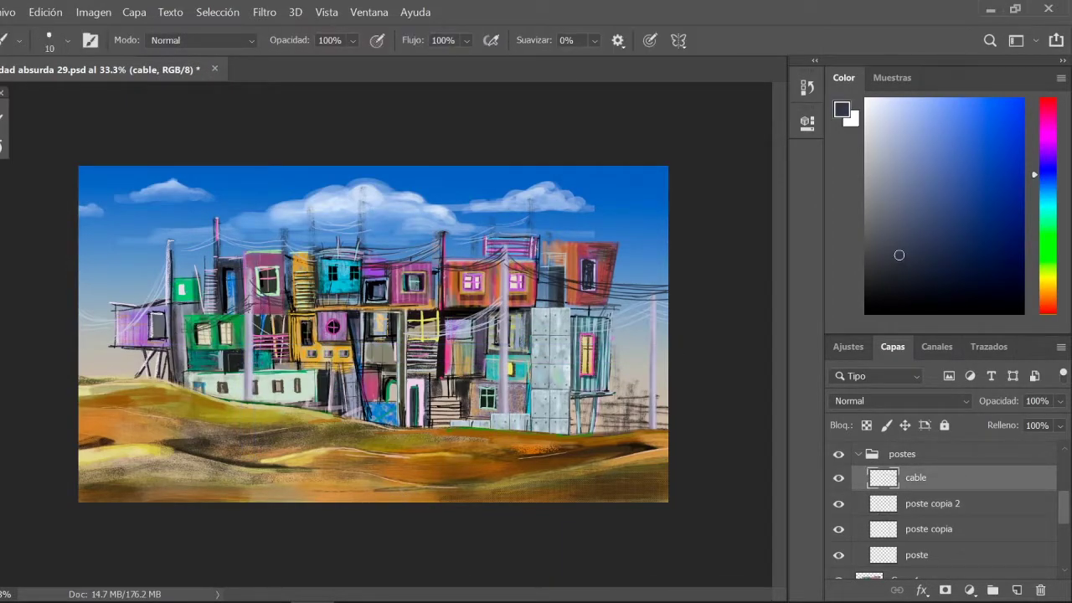
pyautogui.click(890, 141)
pyautogui.rightClick(232, 383)
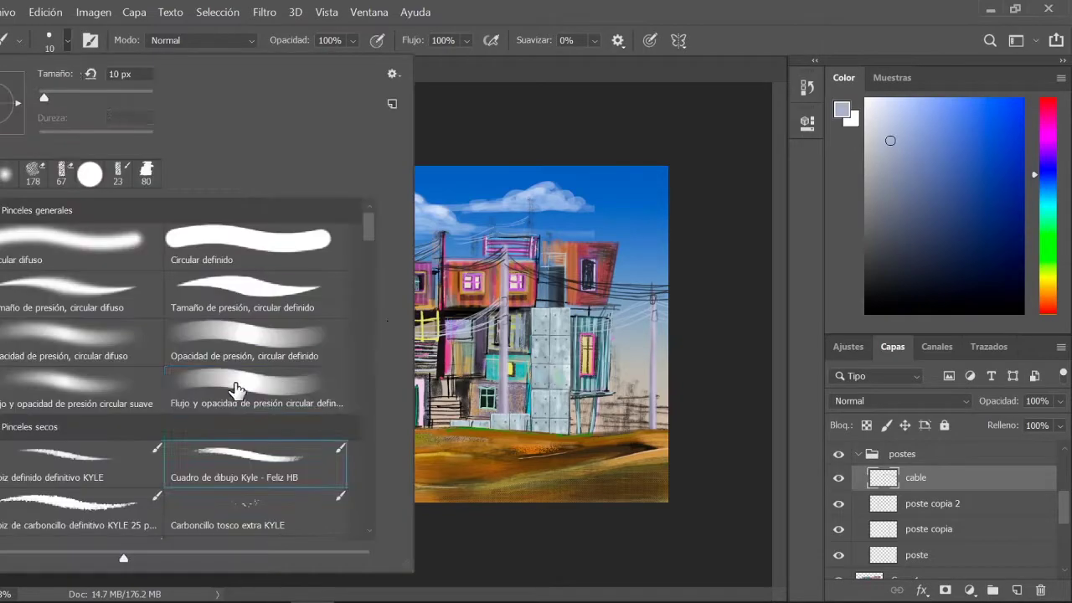
pyautogui.press('Escape')
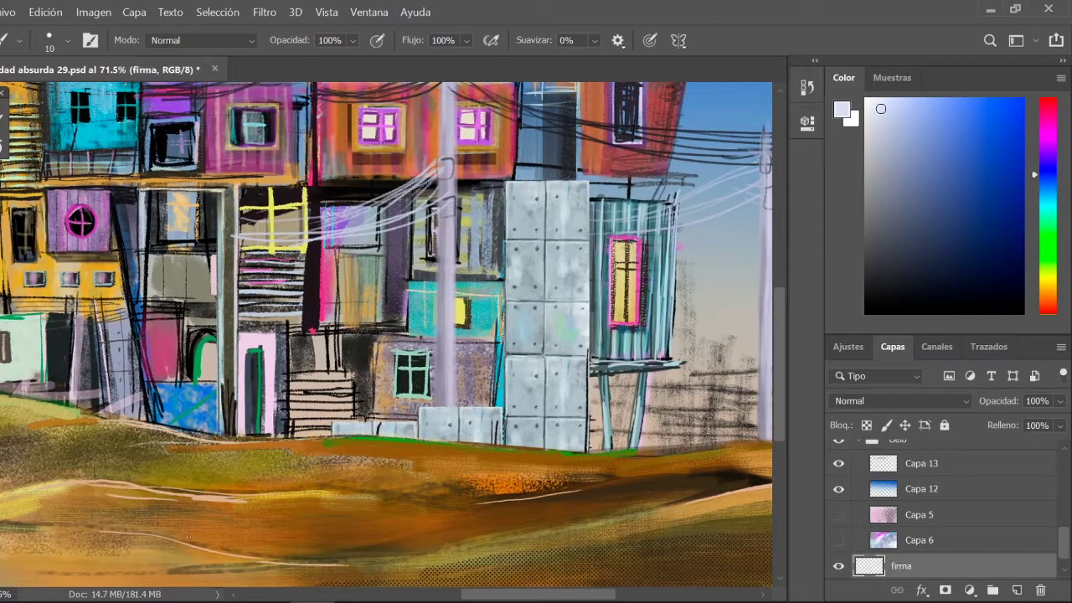
# Add a new signature layer and pick a textured brush.
pyautogui.click(67, 40)
pyautogui.click(83, 461)
pyautogui.press('Return')
pyautogui.scroll(5, 963, 519)
pyautogui.scroll(-6, 963, 519)
# Hide the buildings and ground layers and set the paint colour to black.
pyautogui.click(807, 88)
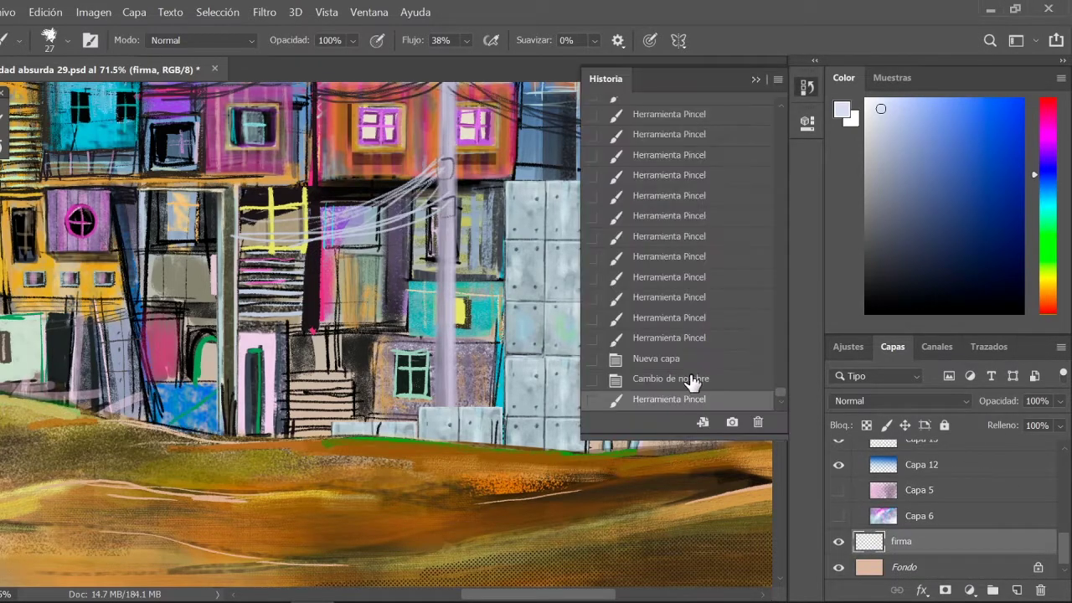
pyautogui.scroll(3, 946, 502)
pyautogui.click(838, 452)
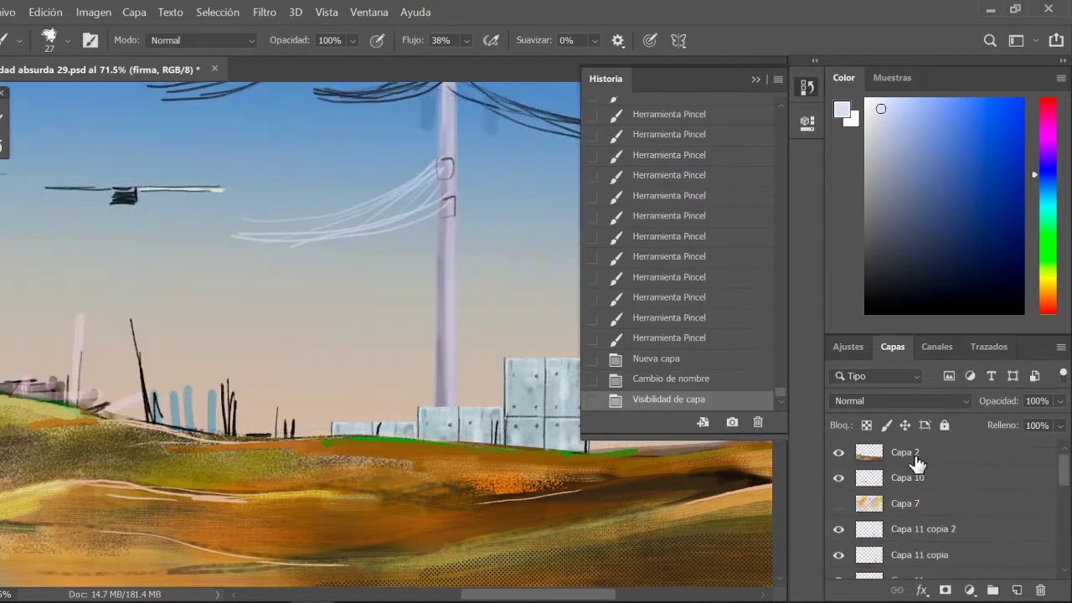
pyautogui.click(838, 478)
pyautogui.scroll(-3, 947, 502)
pyautogui.press('d')
# Write the handwritten signature in black, hiding more layers behind it.
pyautogui.moveTo(17, 536); pyautogui.dragTo(48, 513)
pyautogui.moveTo(58, 523); pyautogui.dragTo(94, 502)
pyautogui.moveTo(122, 469); pyautogui.dragTo(201, 515)
pyautogui.moveTo(222, 482)
pyautogui.mouseDown()
pyautogui.moveTo(285, 502)
pyautogui.moveTo(318, 470)
pyautogui.mouseUp()
pyautogui.scroll(3, 963, 503)
pyautogui.click(838, 502)
pyautogui.click(838, 528)
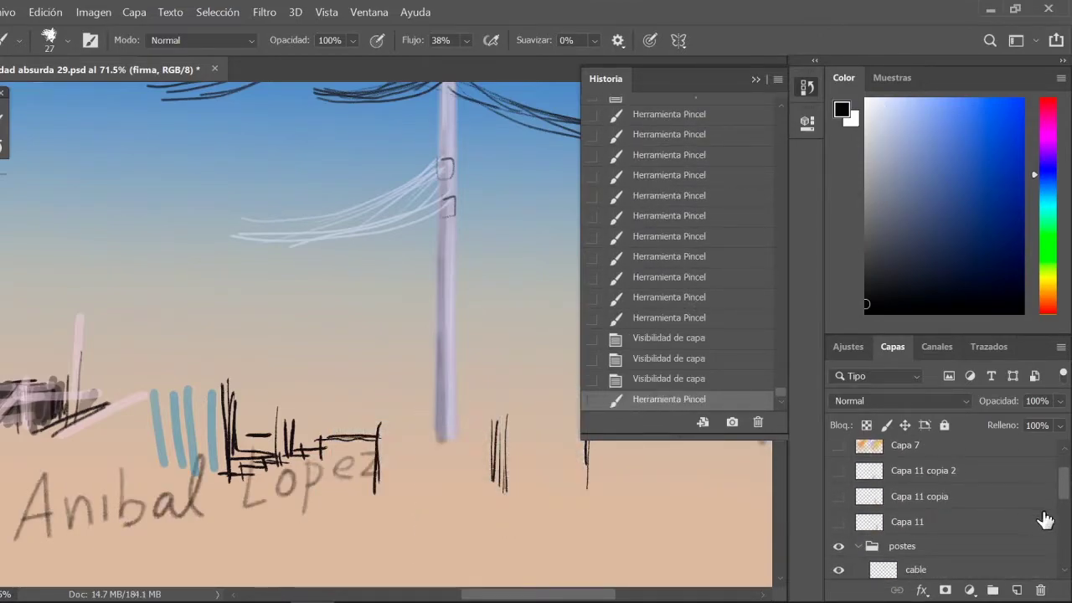
pyautogui.scroll(-3, 963, 502)
pyautogui.moveTo(423, 406)
pyautogui.mouseDown()
pyautogui.moveTo(484, 432)
pyautogui.moveTo(553, 415)
pyautogui.mouseUp()
# Move the firma layer out of the postes group and show the hidden layers again.
pyautogui.click(806, 87)
pyautogui.press('v')
pyautogui.hotkey('ctrl', ']')
pyautogui.hotkey('ctrl', ']')
pyautogui.hotkey('ctrl', ']')
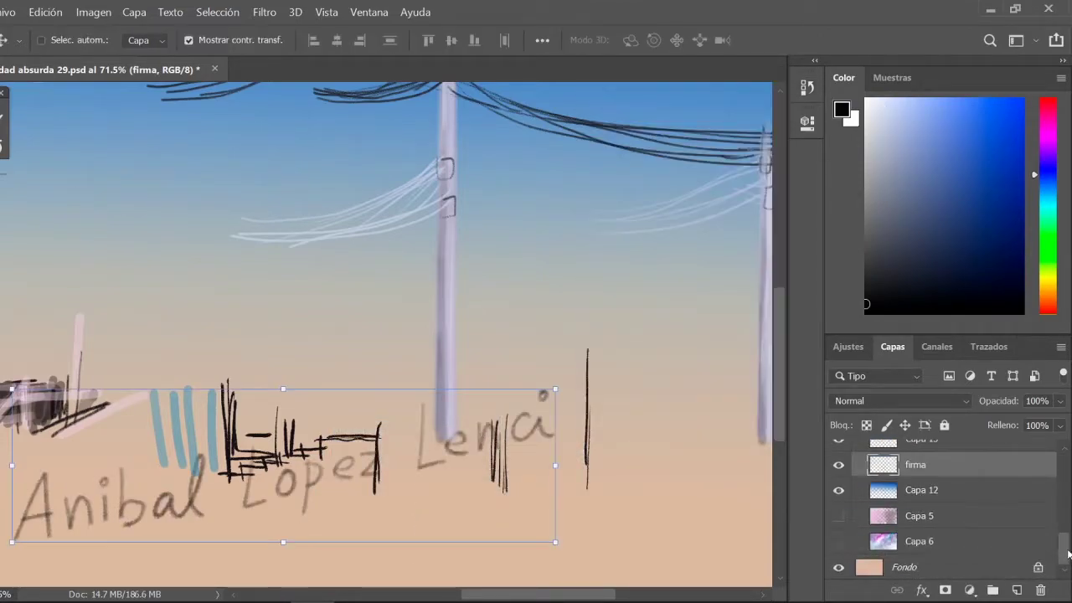
pyautogui.hotkey('ctrl', ']')
pyautogui.hotkey('ctrl', ']')
pyautogui.hotkey('ctrl', 'z')
pyautogui.hotkey('ctrl', 'z')
pyautogui.hotkey('ctrl', 'z')
pyautogui.hotkey('ctrl', 'z')
pyautogui.hotkey('ctrl', 'z')
pyautogui.hotkey('ctrl', 'z')
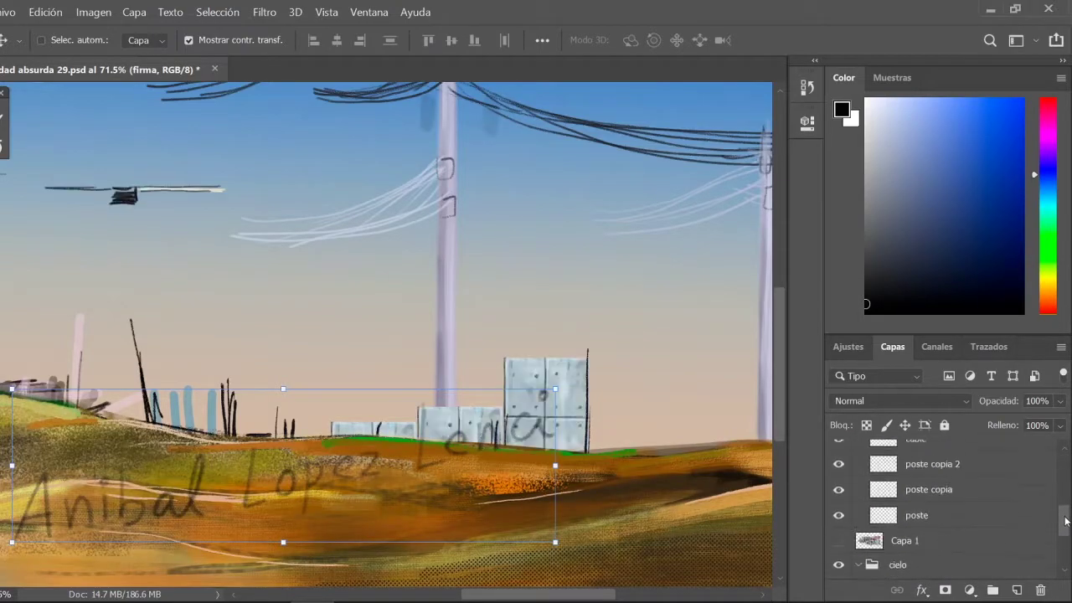
pyautogui.hotkey('ctrl', 'z')
# Shrink the signature into the lower-right corner and save the painting.
pyautogui.hotkey('ctrl', '-')
pyautogui.hotkey('ctrl', '-')
pyautogui.hotkey('ctrl', '-')
pyautogui.moveTo(299, 438); pyautogui.dragTo(455, 430)
pyautogui.moveTo(646, 491)
pyautogui.mouseDown()
pyautogui.moveTo(611, 478)
pyautogui.moveTo(675, 466)
pyautogui.mouseUp()
pyautogui.press('Return')
pyautogui.press('Return')
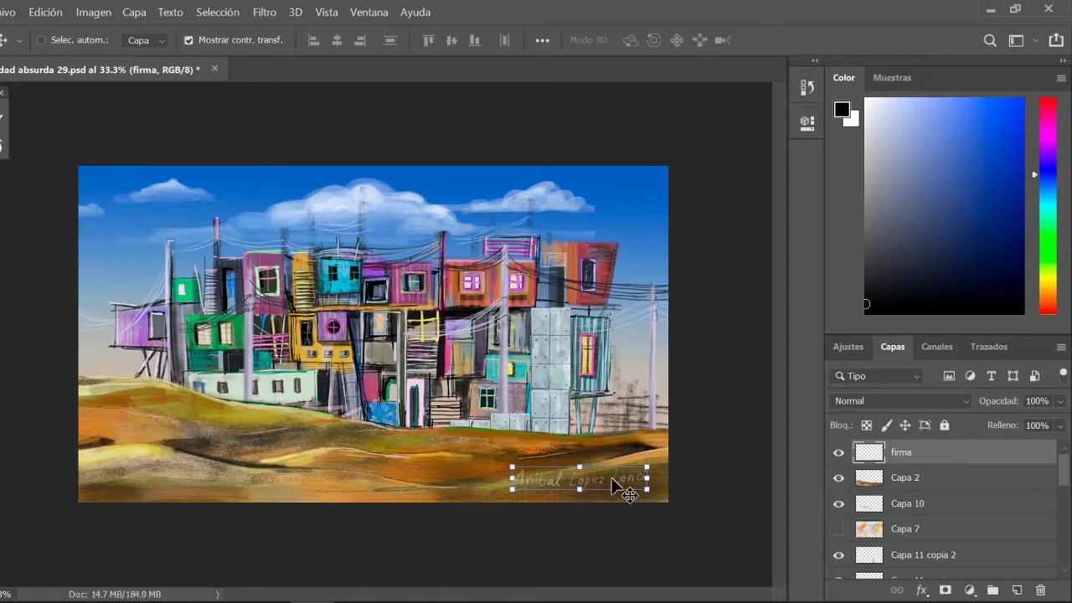
pyautogui.hotkey('ctrl', 's')
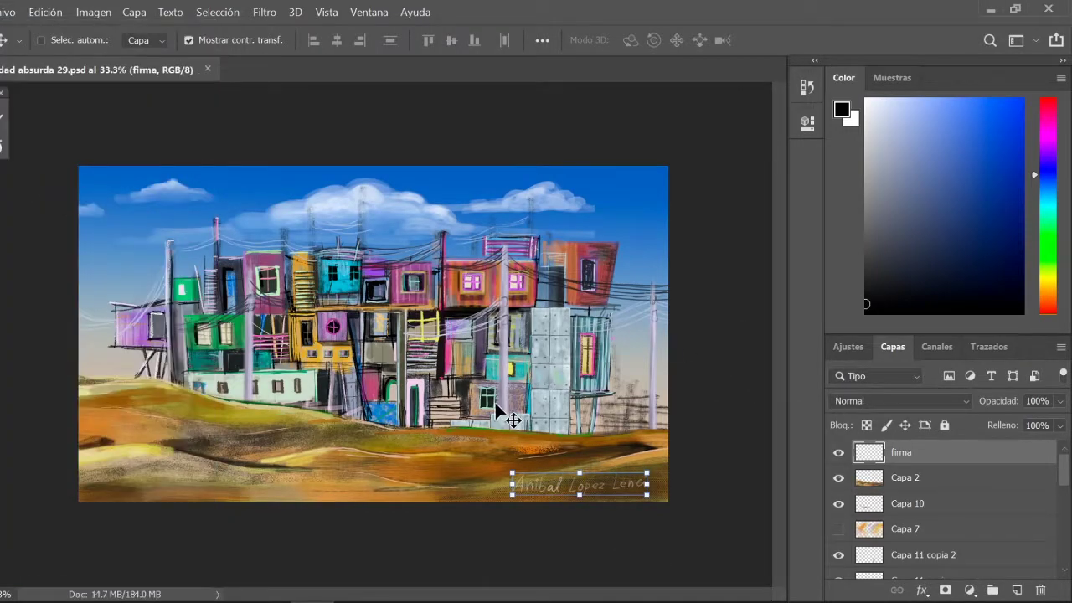
# On Capa 1, zoom into the houses and lasso the low wall and pole area.
pyautogui.scroll(-5, 938, 540)
pyautogui.click(905, 496)
pyautogui.hotkey('ctrl', '+')
pyautogui.hotkey('ctrl', '+')
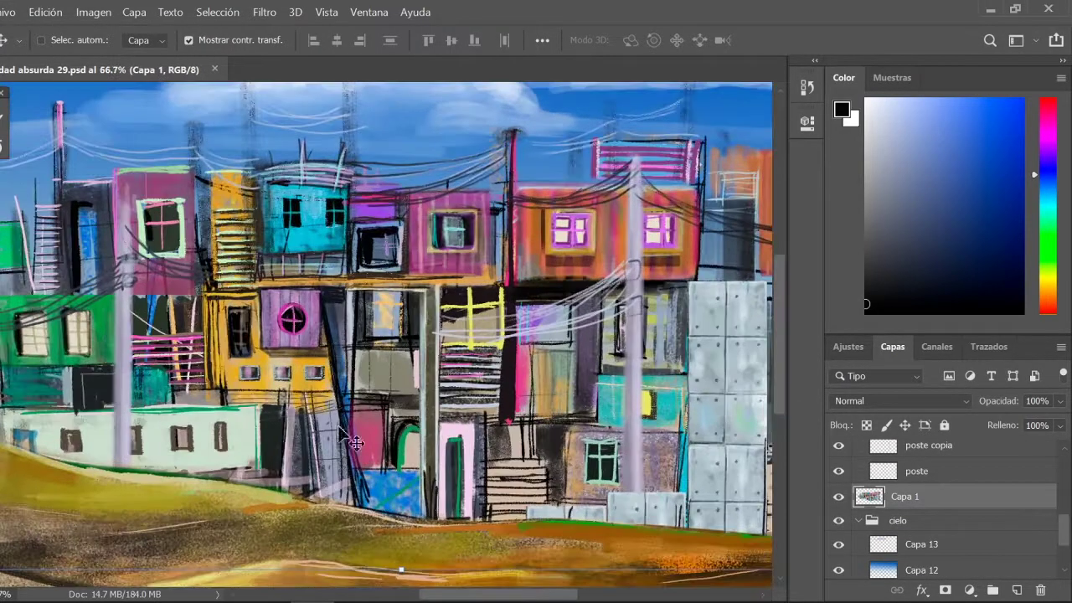
pyautogui.press('b')
pyautogui.rightClick(191, 408)
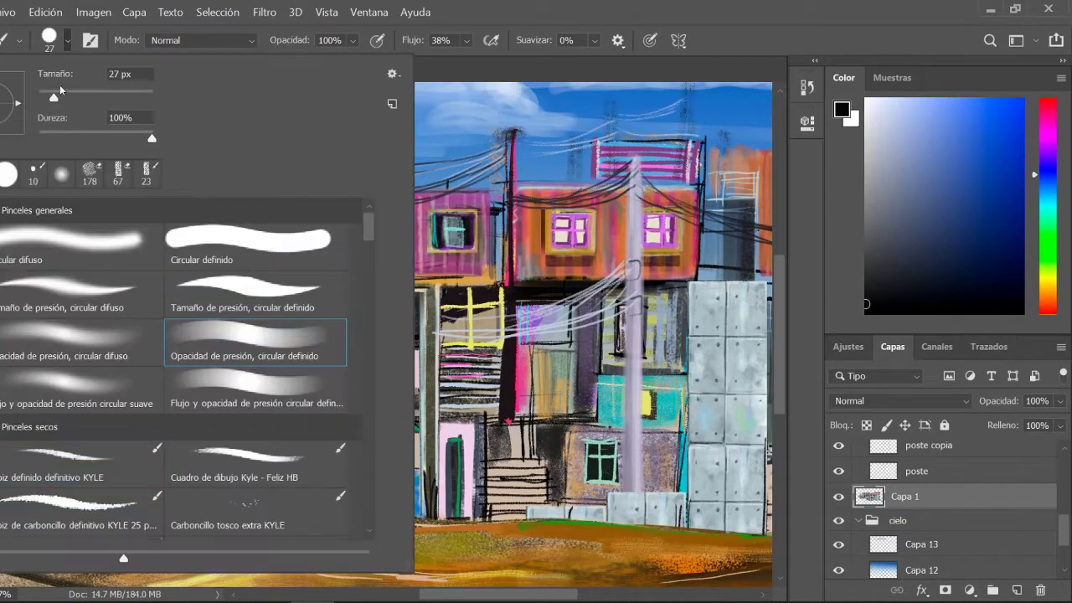
pyautogui.press('l')
pyautogui.moveTo(189, 408); pyautogui.dragTo(204, 426)
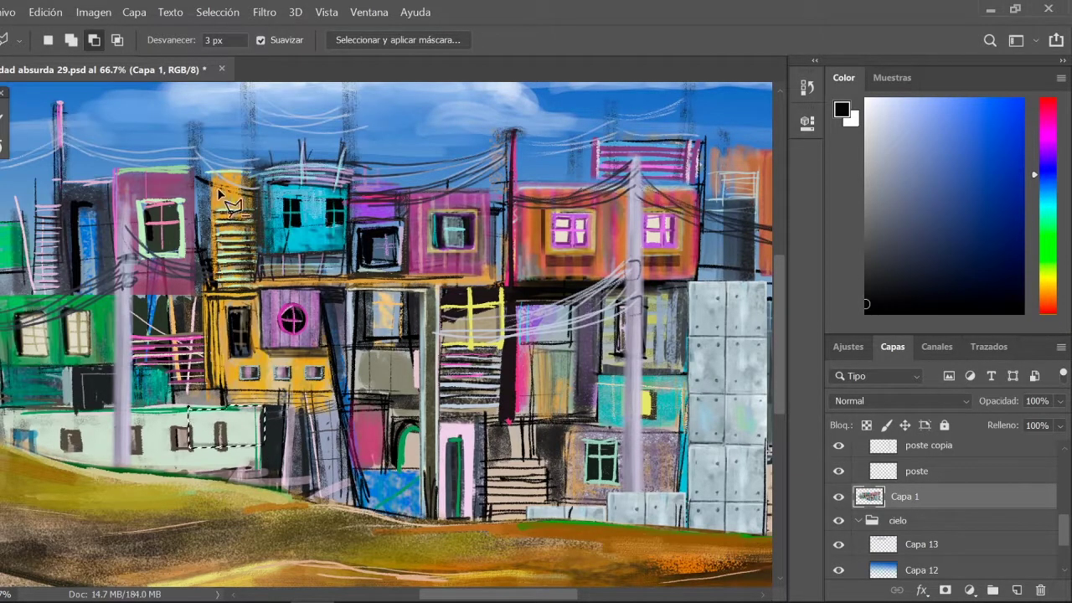
pyautogui.scroll(5, 246, 490)
pyautogui.scroll(-4, 473, 381)
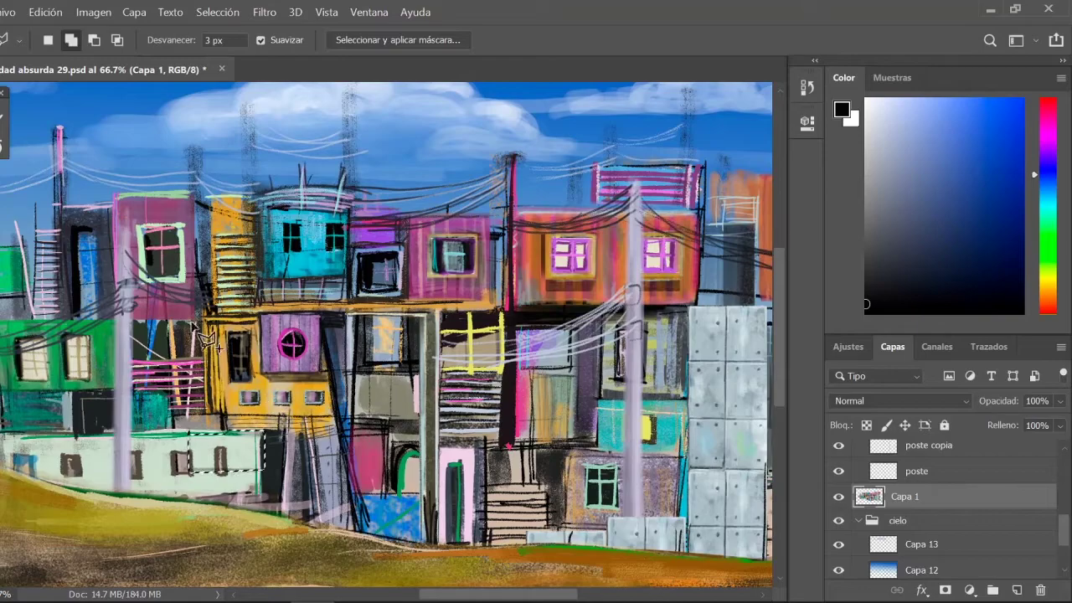
pyautogui.moveTo(205, 431); pyautogui.dragTo(193, 457)
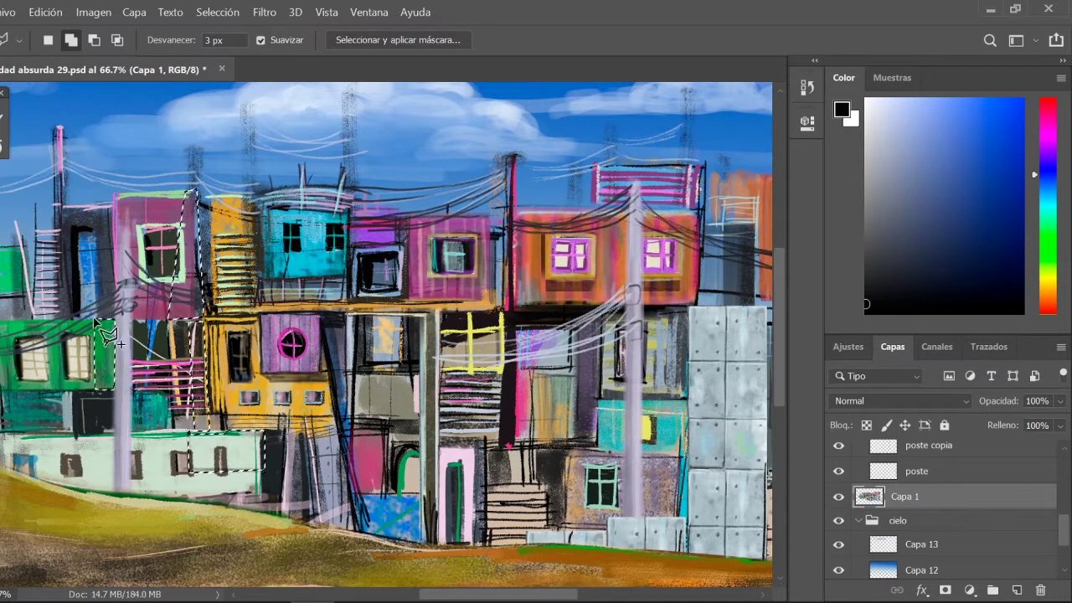
# Paint over the wall selection with a smaller brush, checking the view at 100%.
pyautogui.press('b')
pyautogui.scroll(-1, 947, 503)
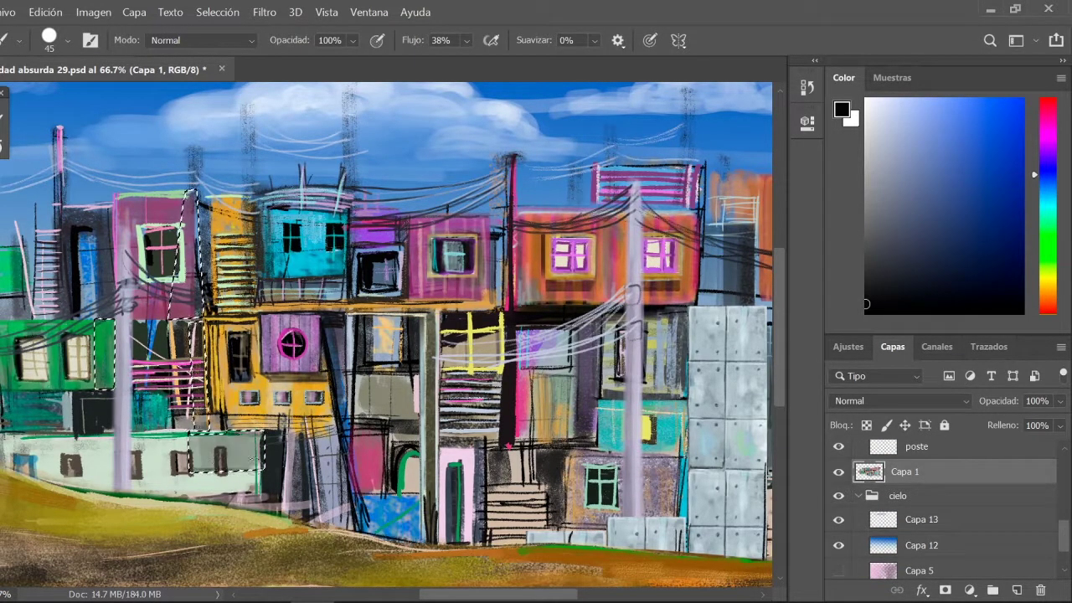
pyautogui.hotkey('ctrl', '-')
pyautogui.hotkey('ctrl', '-')
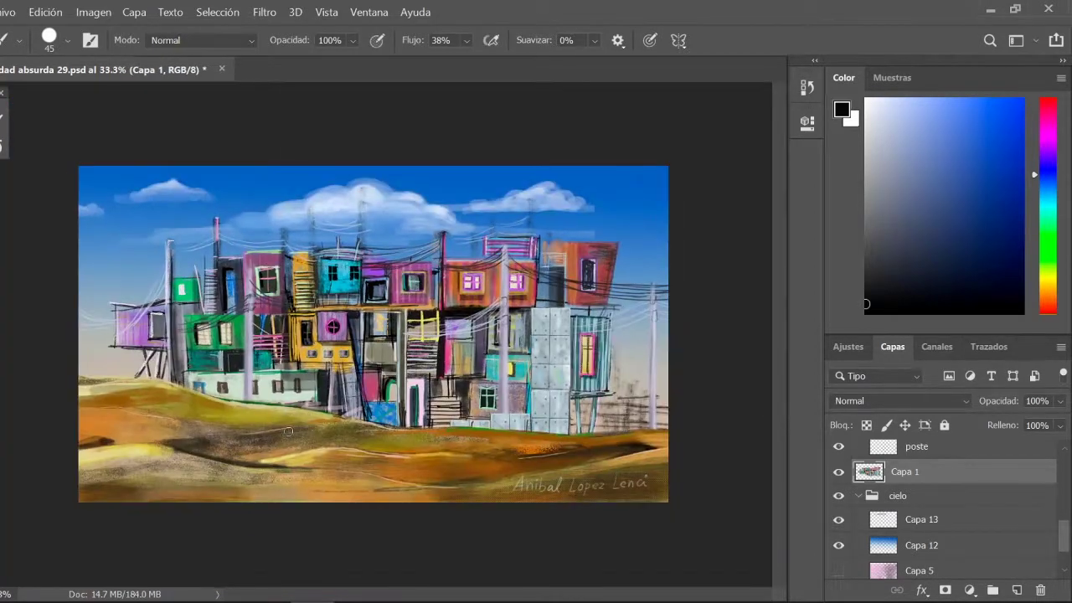
pyautogui.hotkey('ctrl', '+')
pyautogui.hotkey('ctrl', '+')
pyautogui.press('l')
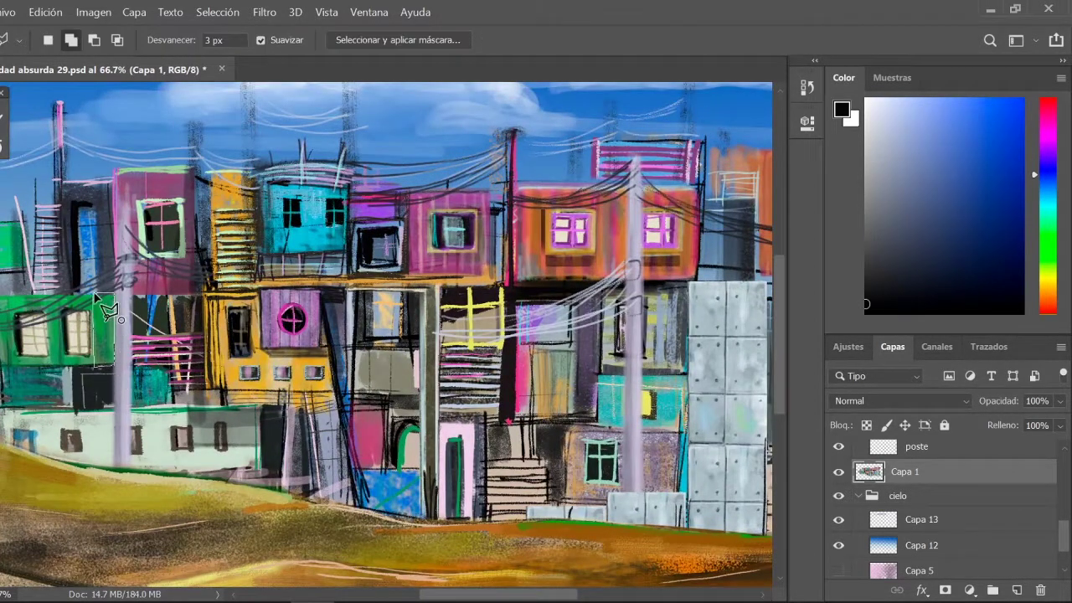
pyautogui.press('b')
pyautogui.click(807, 87)
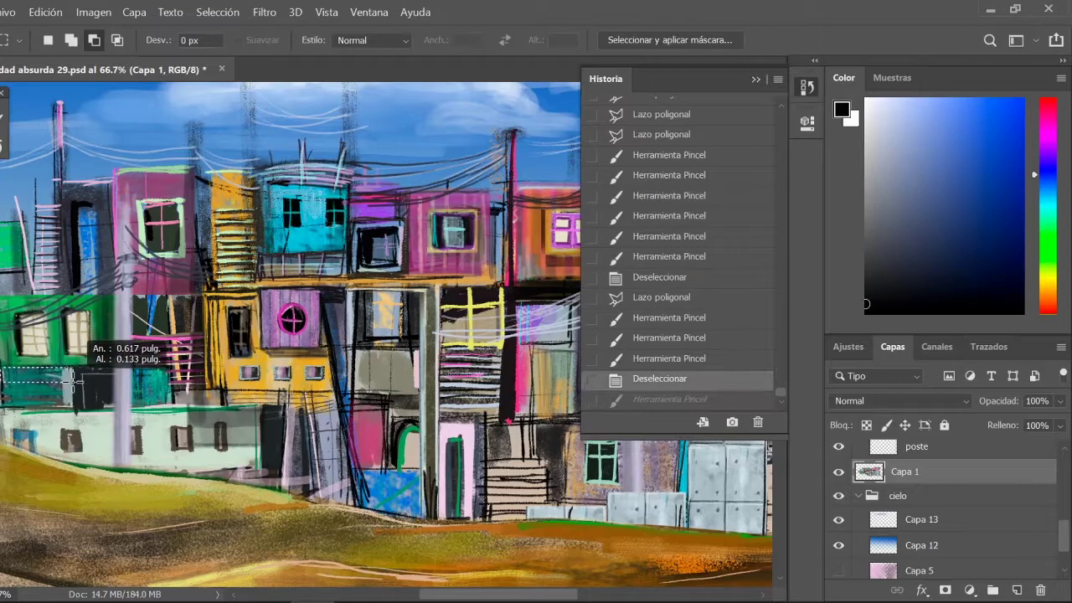
pyautogui.hotkey('ctrl', '1')
pyautogui.rightClick(14, 162)
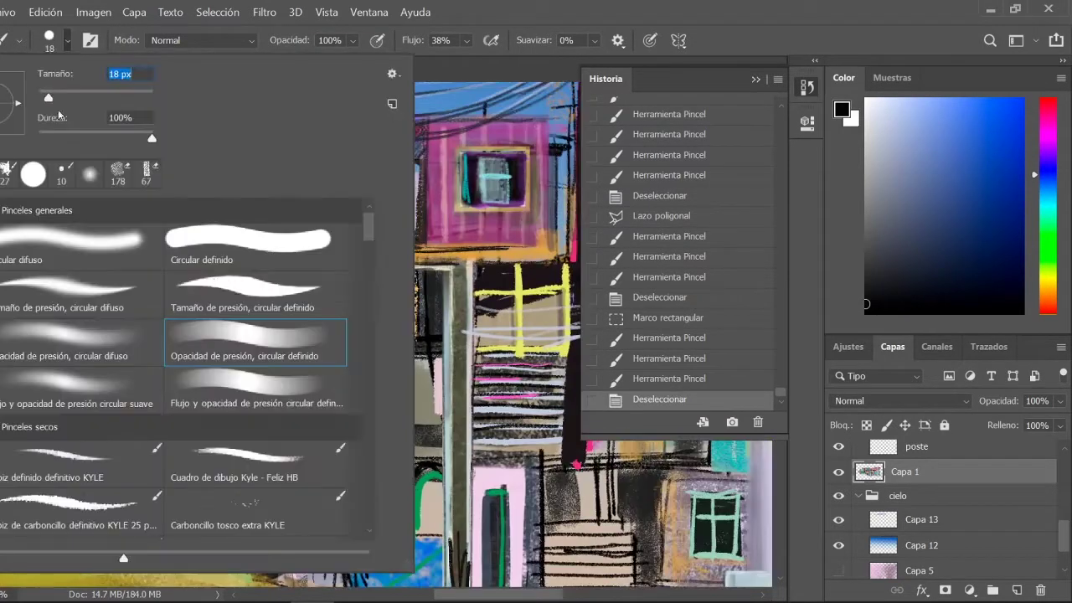
pyautogui.moveTo(14, 143); pyautogui.dragTo(14, 201)
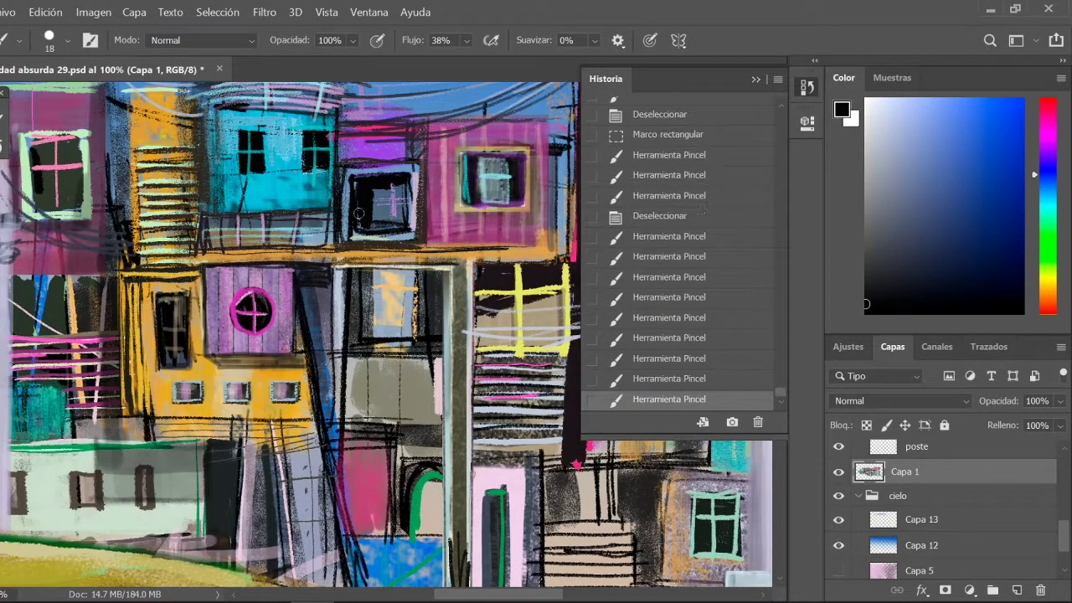
# Outline the dark window with Polygonal Lasso and paint light blue along its frame.
pyautogui.press('l')
pyautogui.hotkey('ctrl', '+')
pyautogui.click(292, 205)
pyautogui.click(446, 204)
pyautogui.click(287, 360)
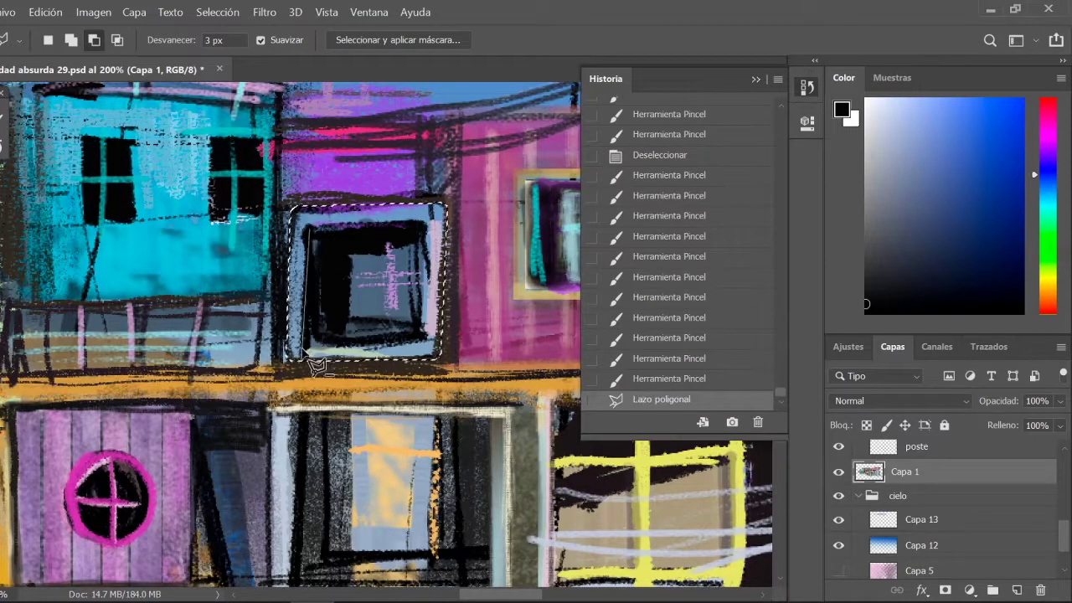
pyautogui.keyDown('alt'); pyautogui.click(308, 225); pyautogui.keyUp('alt')
pyautogui.press('b')
pyautogui.moveTo(427, 251); pyautogui.dragTo(442, 333)
pyautogui.moveTo(360, 242); pyautogui.dragTo(394, 327)
pyautogui.hotkey('ctrl', 'd')
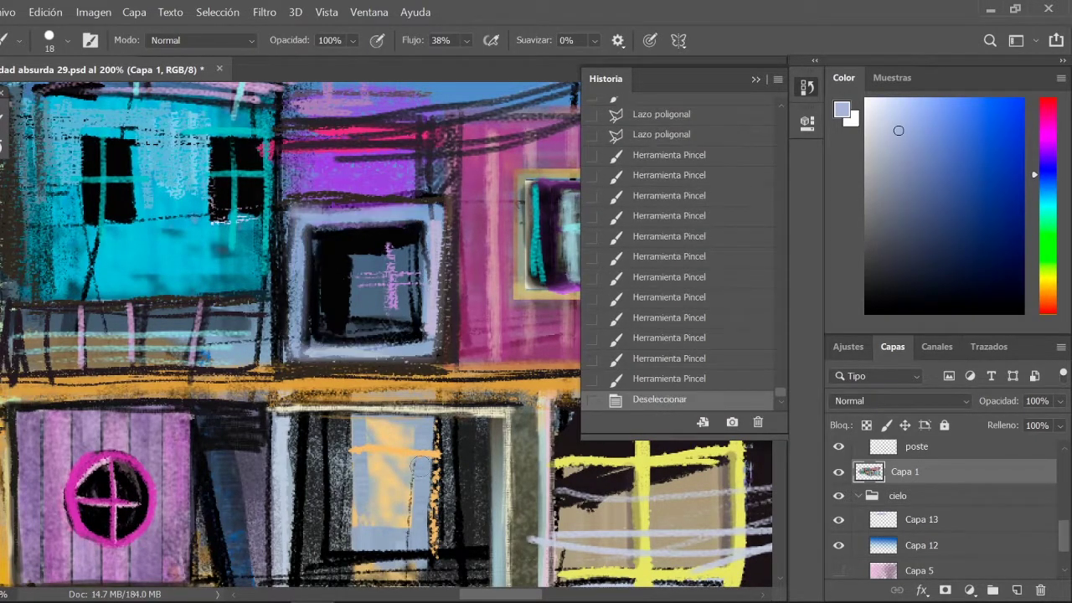
# Mask the small window on the yellow house and darken its inside.
pyautogui.scroll(-5, 310, 335)
pyautogui.scroll(6, 310, 335)
pyautogui.press('l')
pyautogui.scroll(3, 263, 496)
pyautogui.click(224, 362)
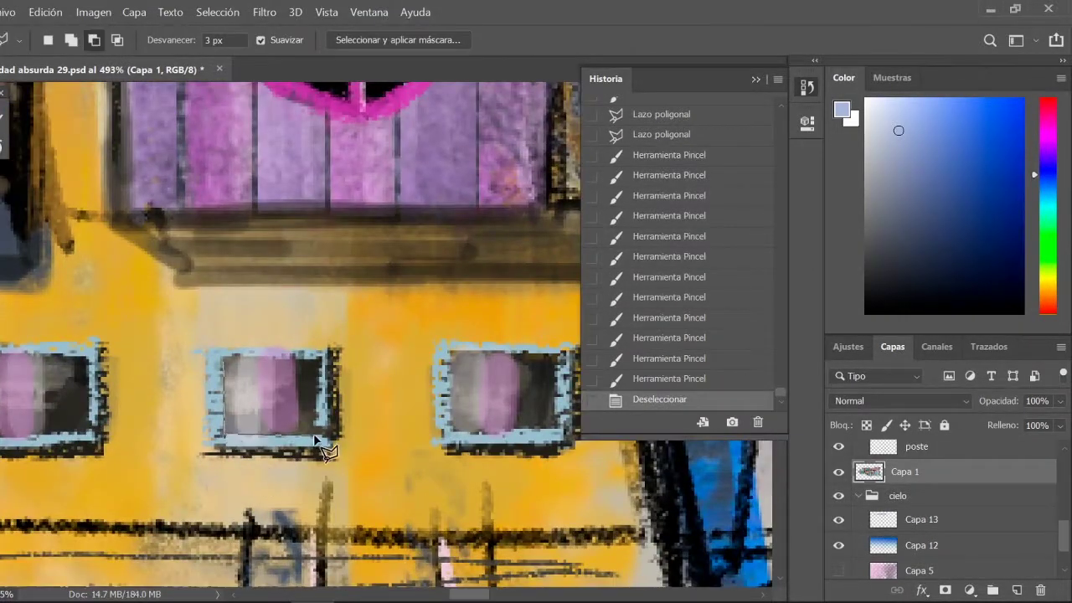
pyautogui.click(224, 434)
pyautogui.press('b')
pyautogui.moveTo(251, 393)
pyautogui.mouseDown()
pyautogui.moveTo(304, 384)
pyautogui.moveTo(268, 402)
pyautogui.mouseUp()
pyautogui.hotkey('ctrl', 'd')
# On the cable layer, draw three pale power cables with the 25 px charcoal brush.
pyautogui.scroll(-3, 268, 436)
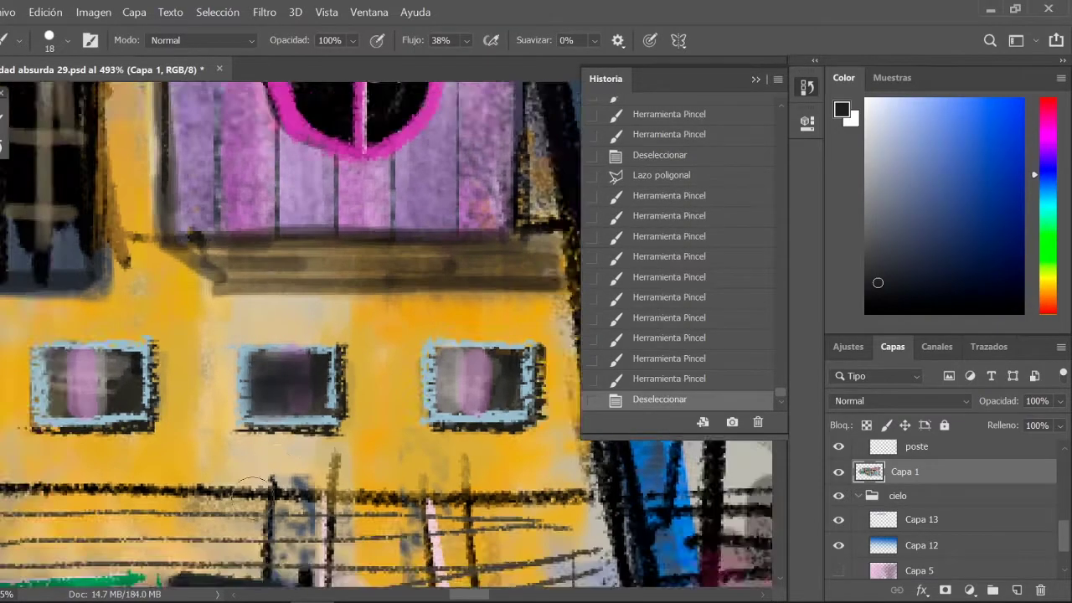
pyautogui.scroll(-3, 252, 497)
pyautogui.scroll(-1, 252, 498)
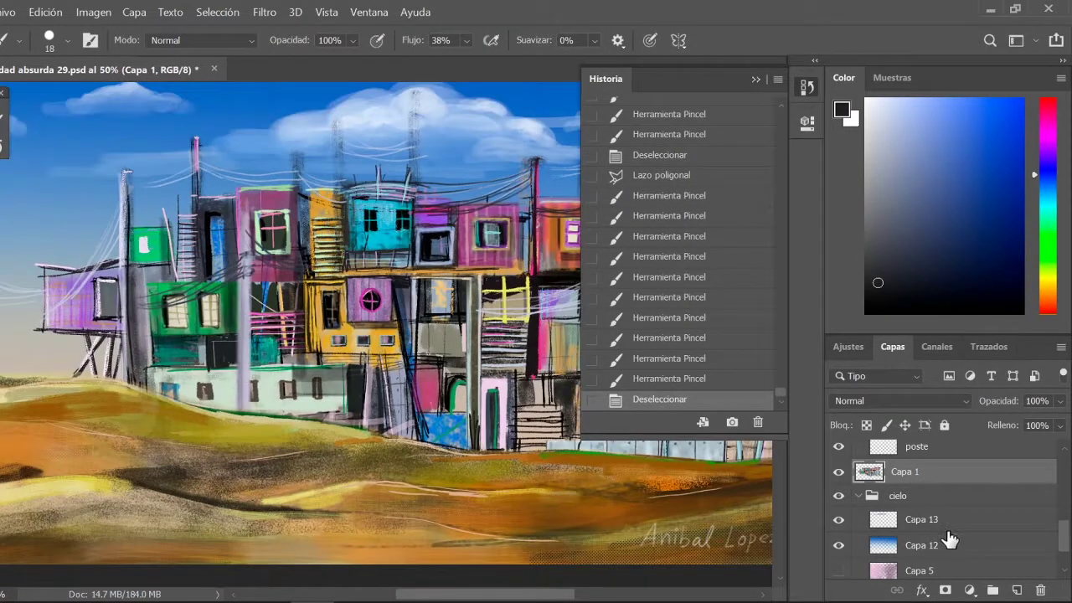
pyautogui.scroll(3, 950, 540)
pyautogui.click(916, 489)
pyautogui.scroll(1, 369, 285)
pyautogui.scroll(1, 369, 285)
pyautogui.rightClick(60, 296)
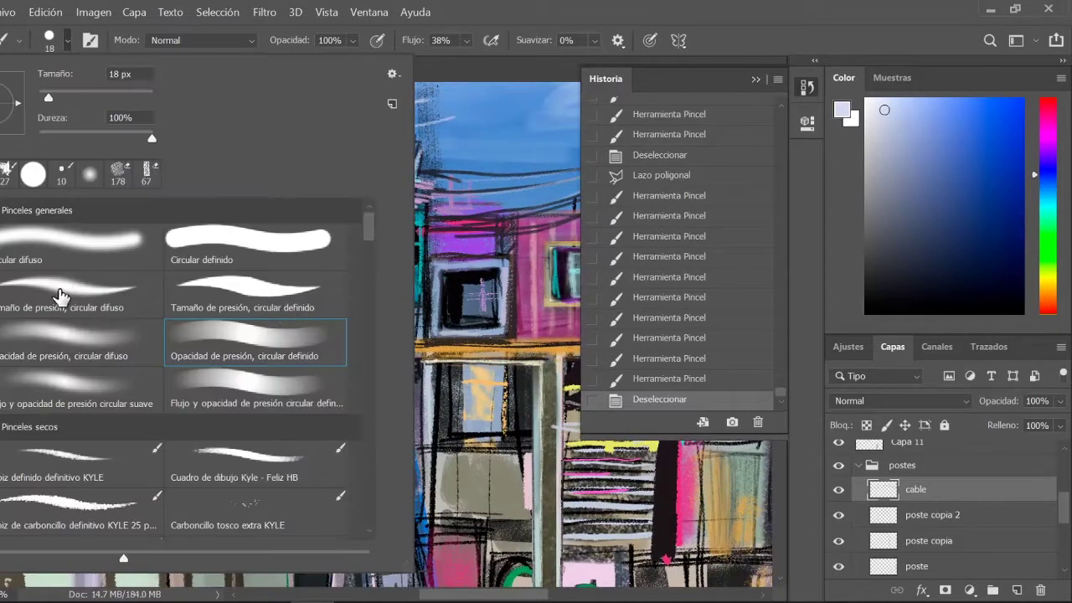
pyautogui.doubleClick(75, 507)
pyautogui.moveTo(276, 239); pyautogui.dragTo(670, 167)
pyautogui.moveTo(448, 219); pyautogui.dragTo(658, 153)
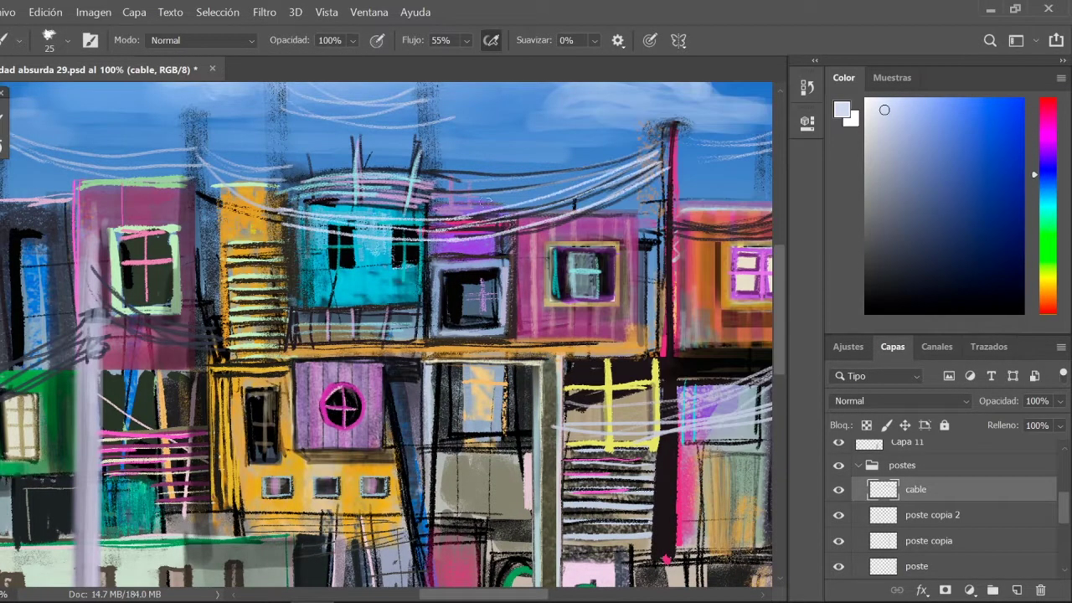
pyautogui.moveTo(418, 179); pyautogui.dragTo(662, 126)
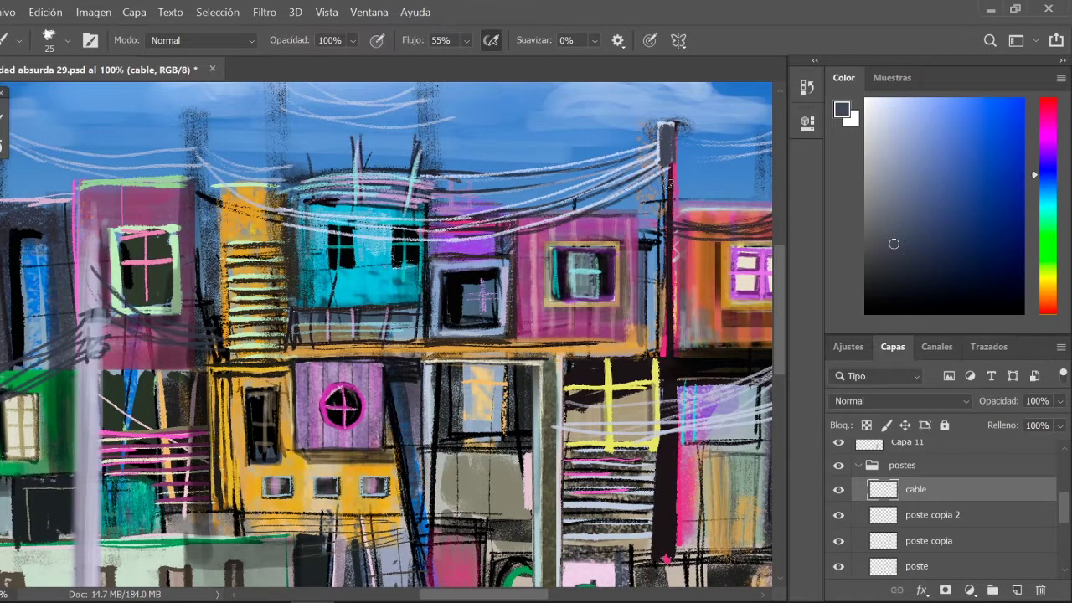
# Collapse the postes group and select the Capa 1 layer.
pyautogui.scroll(-3, 494, 297)
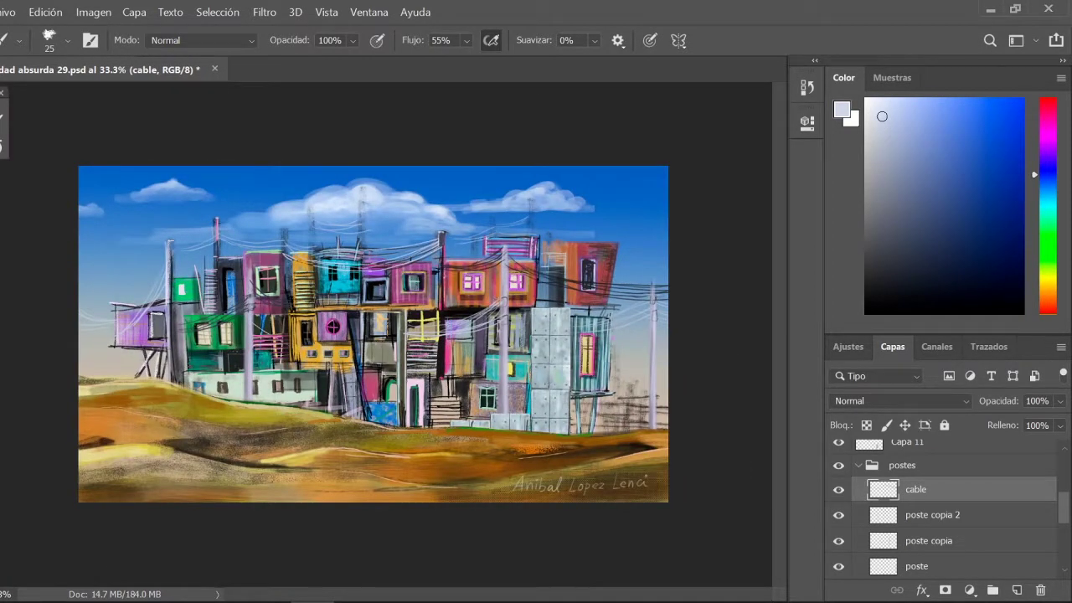
pyautogui.moveTo(1064, 507)
pyautogui.mouseDown()
pyautogui.moveTo(1063, 469)
pyautogui.moveTo(1058, 511)
pyautogui.mouseUp()
pyautogui.click(846, 522)
pyautogui.click(858, 492)
pyautogui.click(913, 514)
pyautogui.hotkey('ctrl', '+')
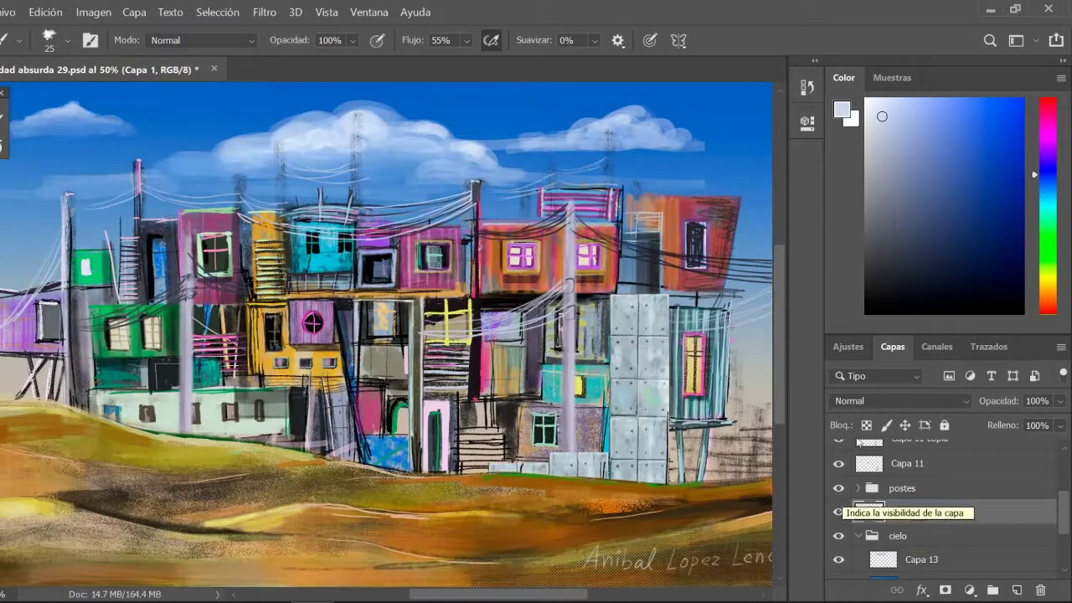
# Sample a colour, then choose a saturated pink and a hard round brush.
pyautogui.click(93, 11)
pyautogui.click(455, 72)
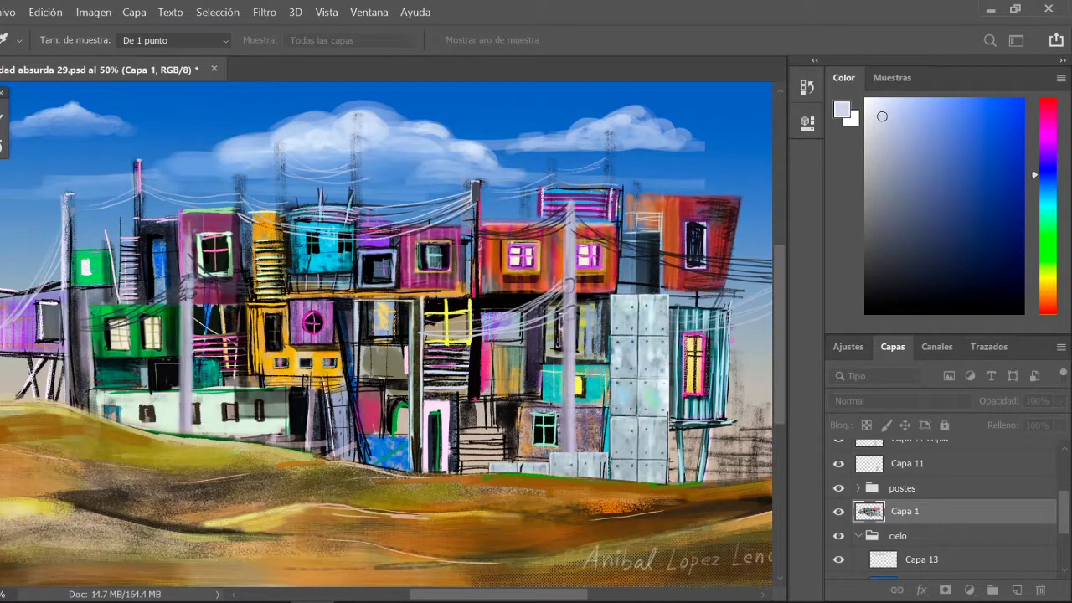
pyautogui.press('b')
pyautogui.scroll(5, 206, 189)
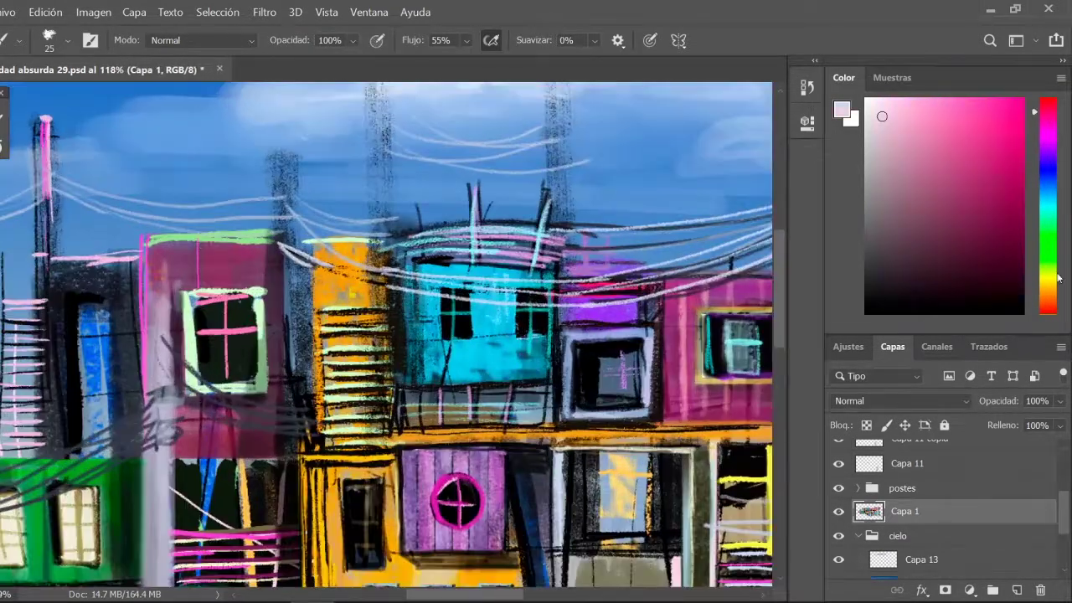
pyautogui.click(991, 138)
pyautogui.click(1049, 113)
pyautogui.rightClick(234, 264)
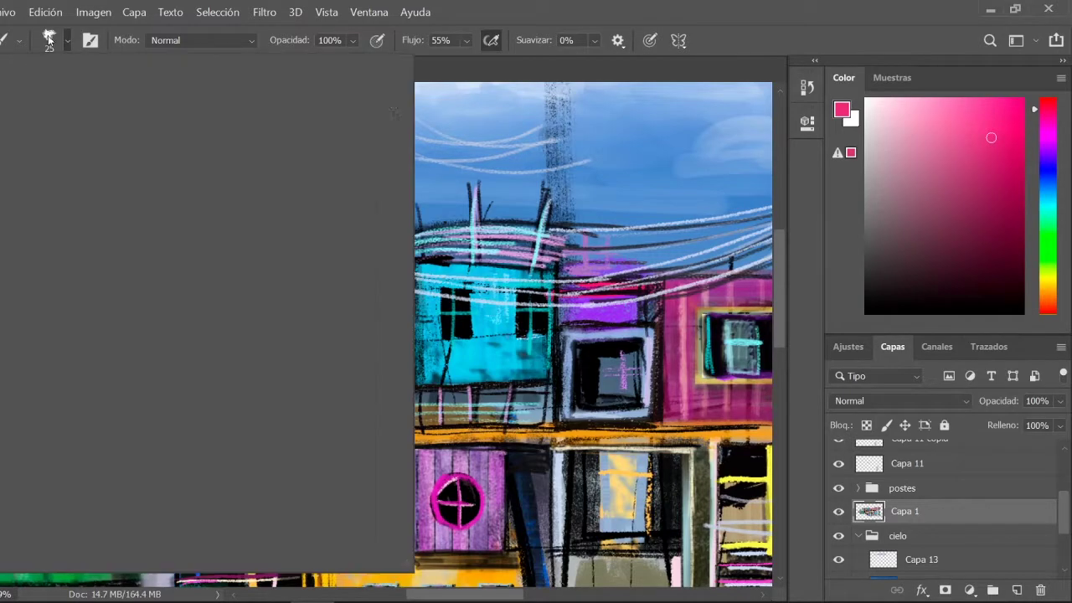
pyautogui.doubleClick(263, 224)
pyautogui.scroll(-3, 334, 453)
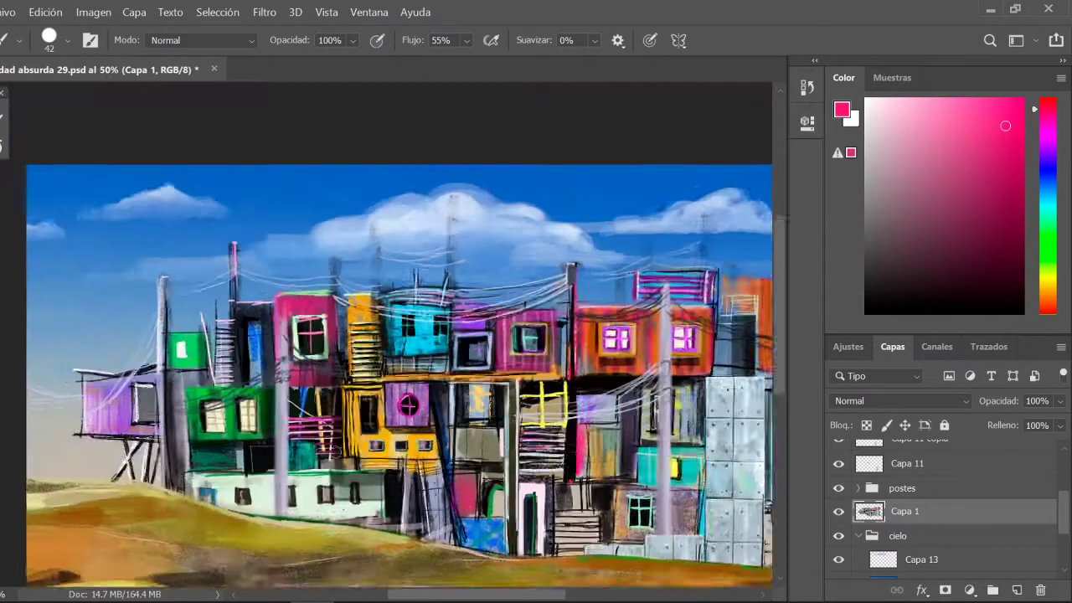
pyautogui.scroll(-1, 333, 452)
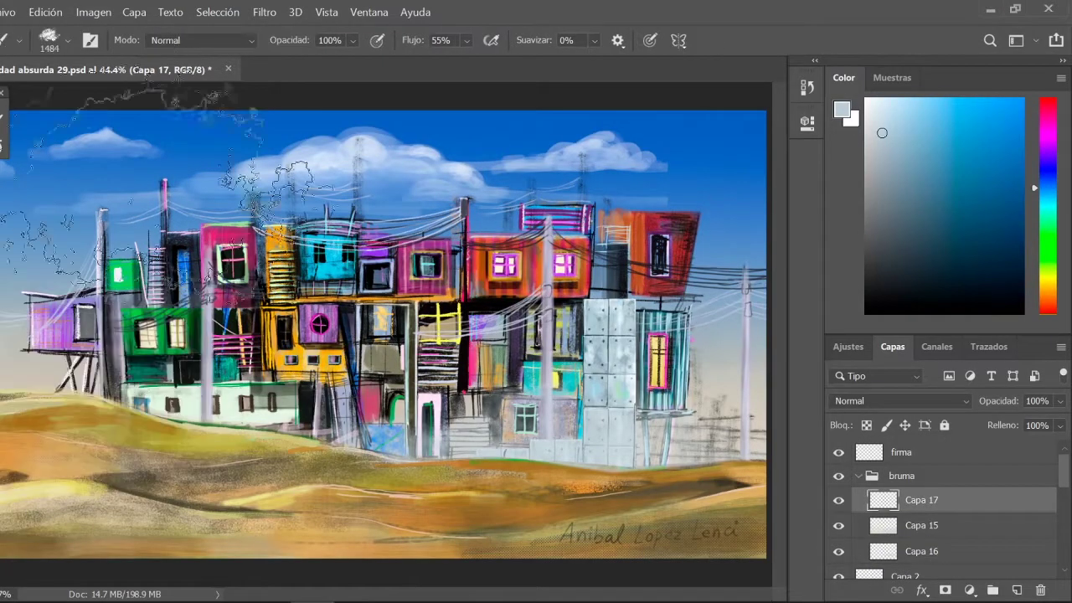
# Scale the mist layer to about 83% and apply a Surface Blur.
pyautogui.hotkey('ctrl', 'd')
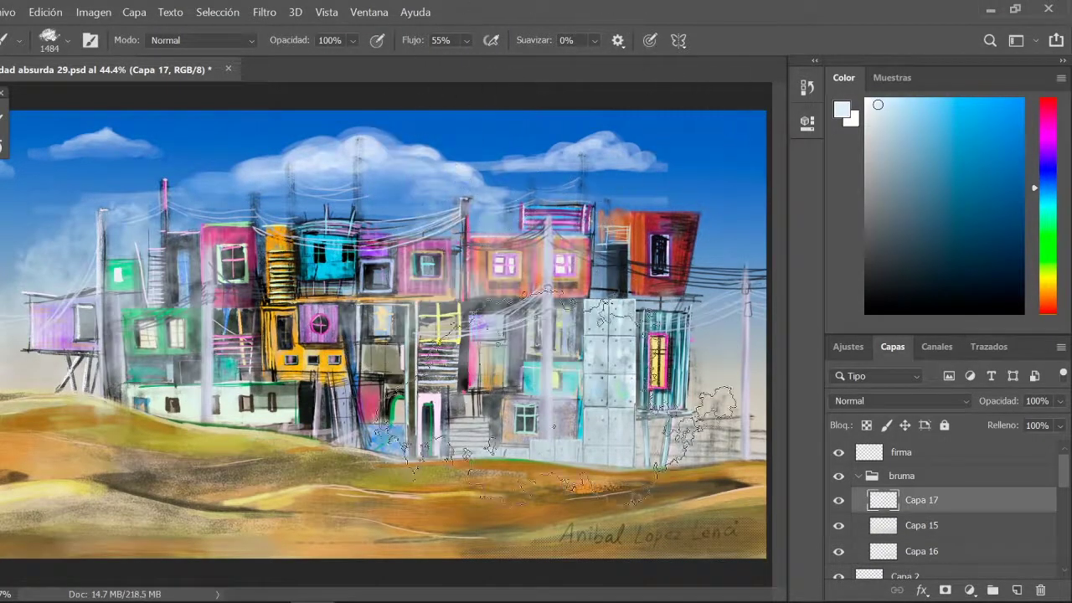
pyautogui.hotkey('ctrl', 't')
pyautogui.moveTo(662, 155); pyautogui.dragTo(581, 181)
pyautogui.press('Return')
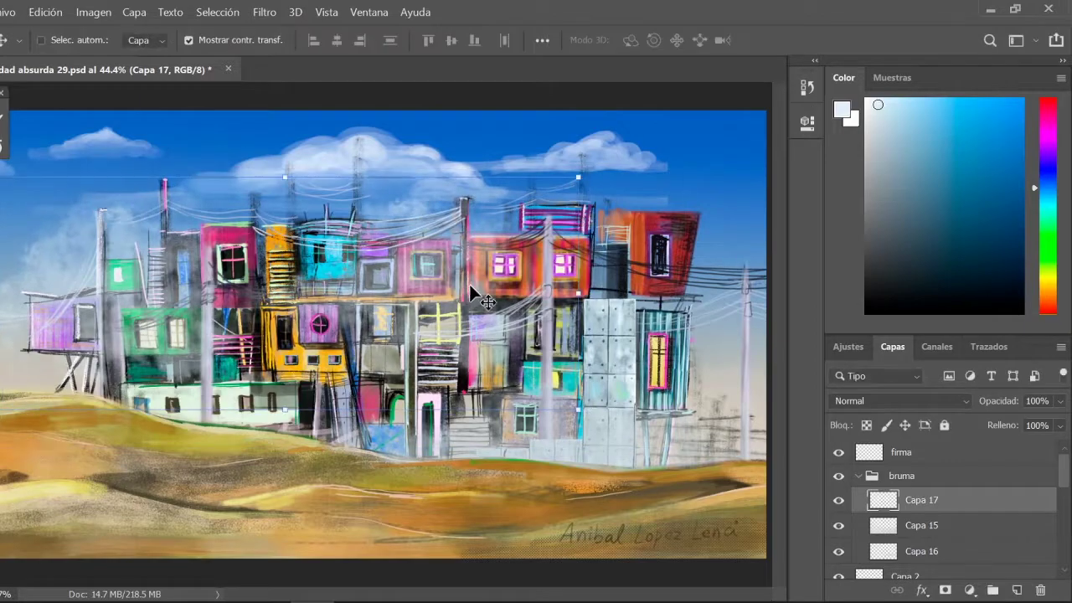
pyautogui.click(264, 12)
pyautogui.moveTo(559, 270)
pyautogui.click(558, 306)
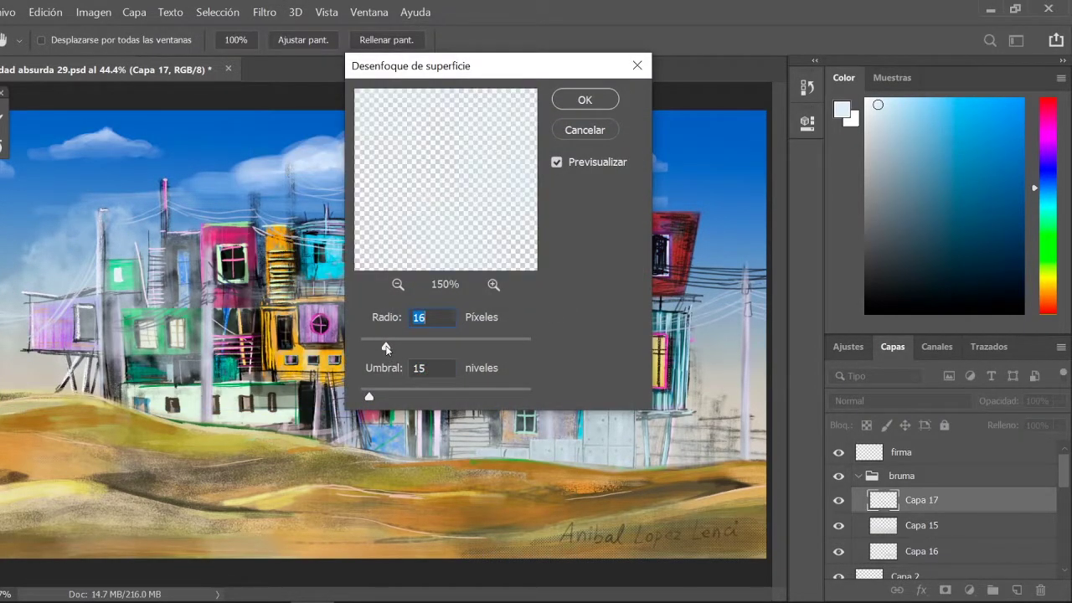
pyautogui.press('Return')
# Revert the mist to its resized state and lower its opacity to 70%.
pyautogui.click(839, 500)
pyautogui.click(838, 501)
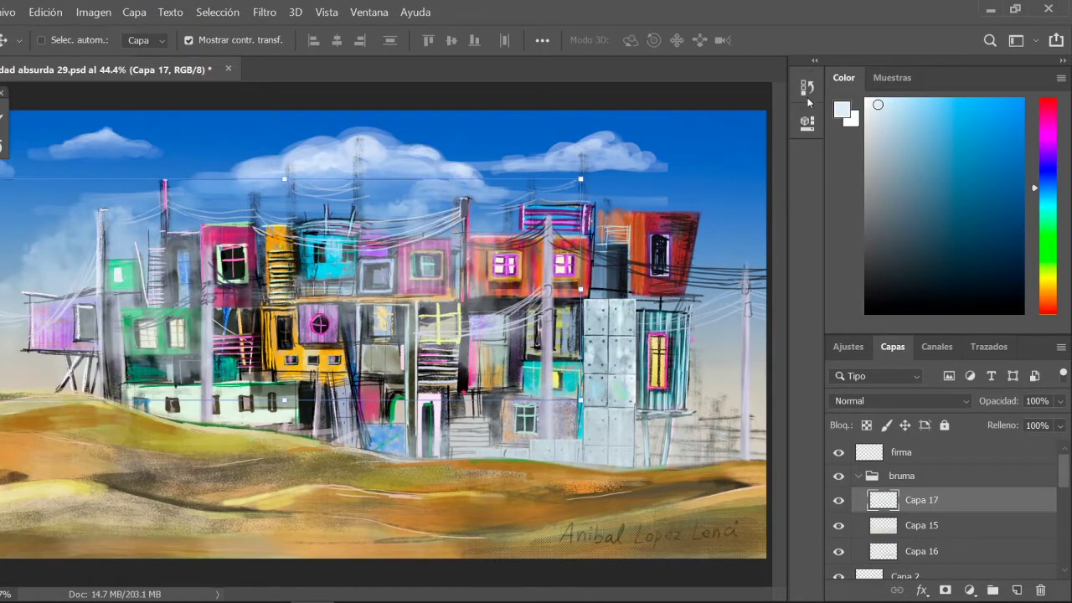
pyautogui.click(807, 88)
pyautogui.click(674, 337)
pyautogui.click(758, 81)
pyautogui.moveTo(996, 401); pyautogui.dragTo(972, 399)
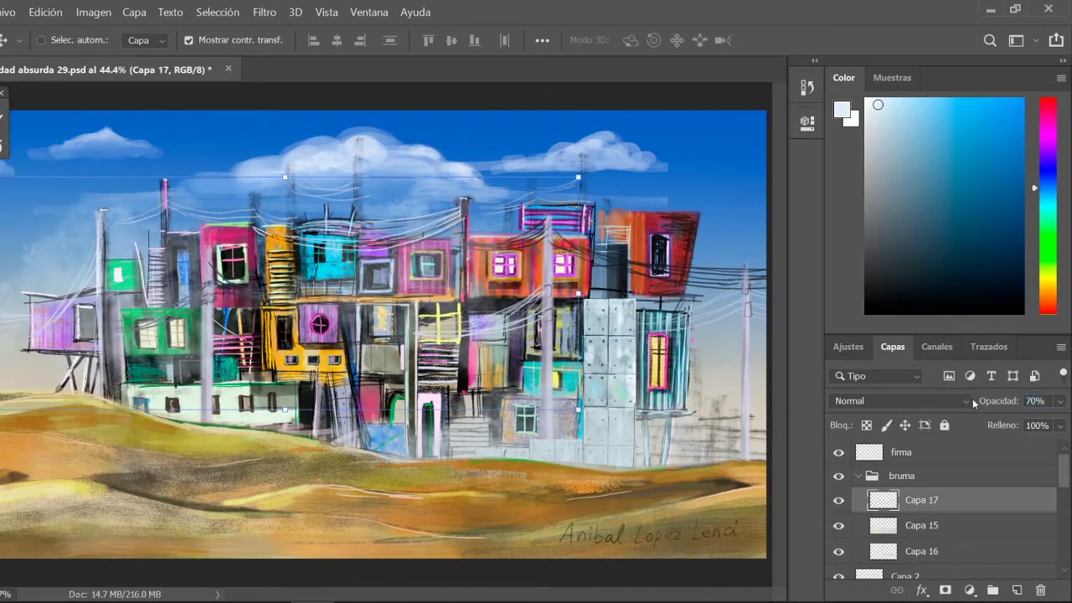
# Paint pale pink haze over the buildings with a 1694 px brush at 23% opacity.
pyautogui.press('b')
pyautogui.click(51, 39)
pyautogui.moveTo(182, 80); pyautogui.dragTo(192, 79)
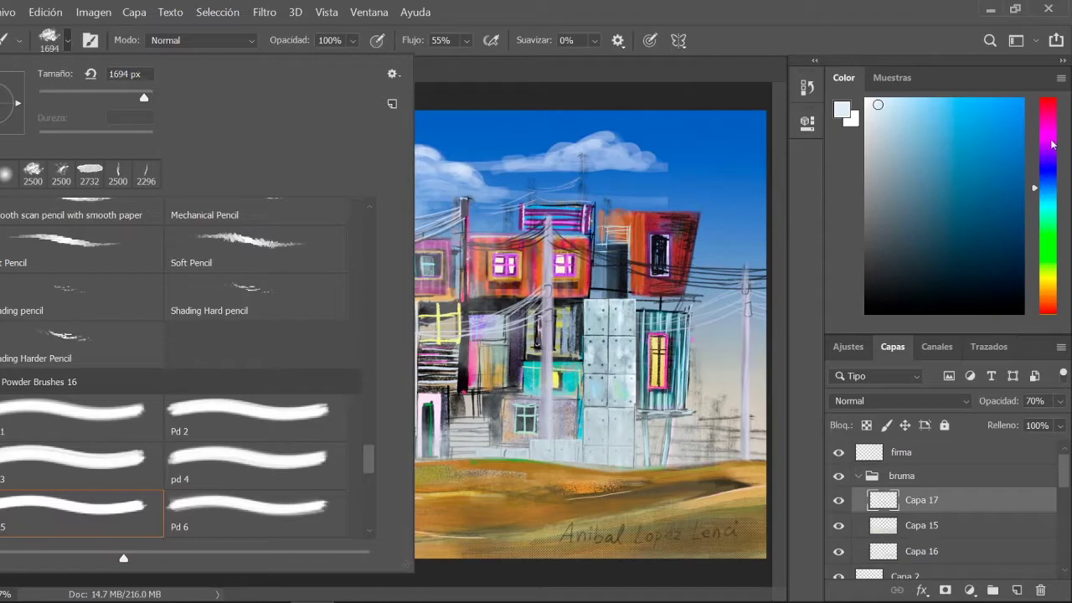
pyautogui.press('Return')
pyautogui.moveTo(168, 251); pyautogui.dragTo(377, 268)
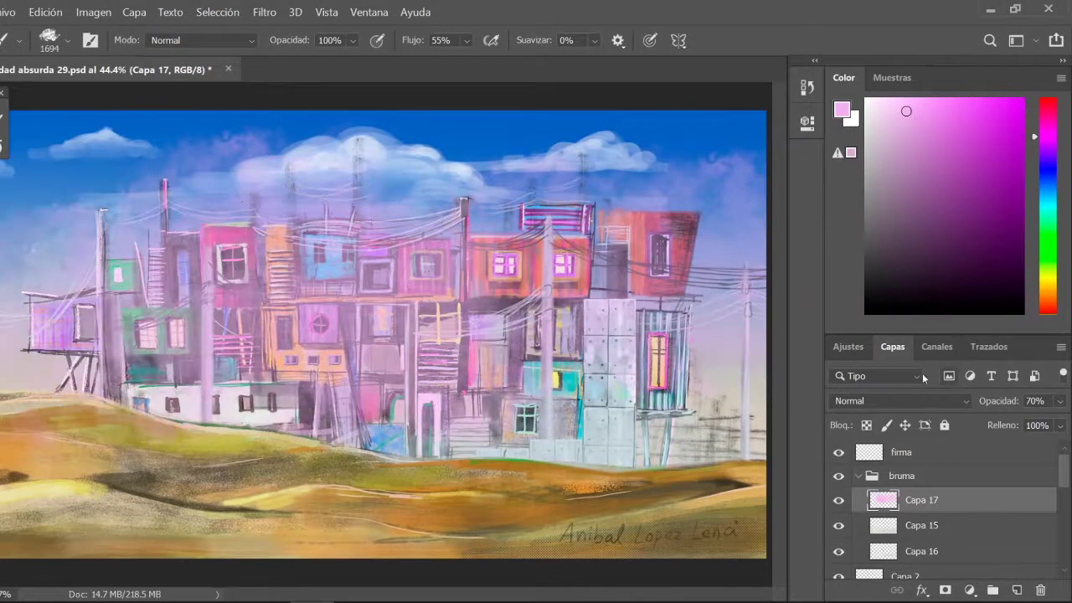
pyautogui.moveTo(1005, 400); pyautogui.dragTo(980, 400)
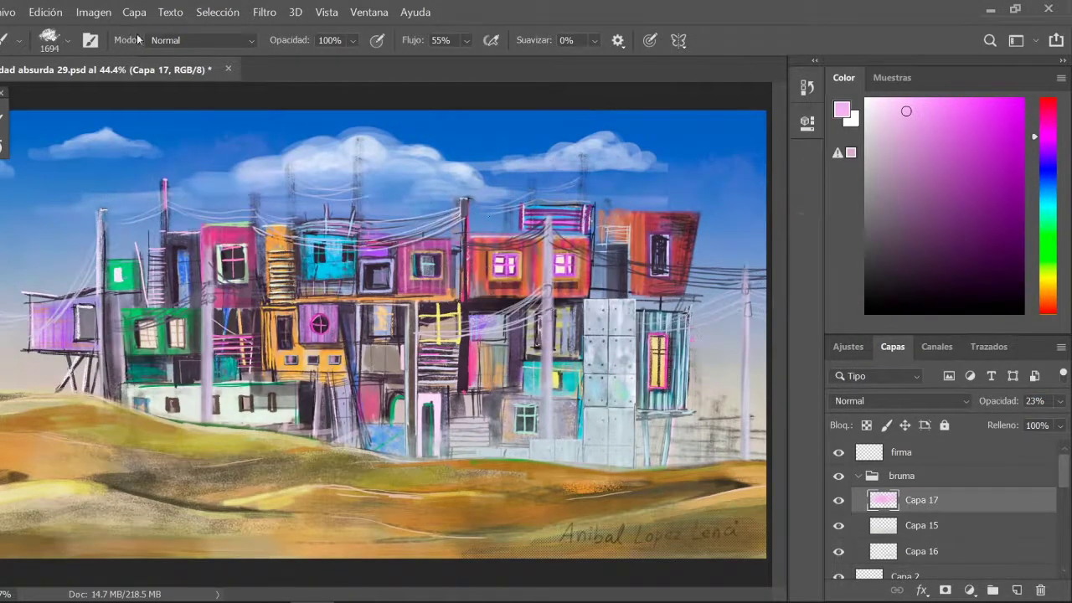
# Revert to the earlier layered state through the History panel.
pyautogui.scroll(-1, 376, 328)
pyautogui.click(134, 11)
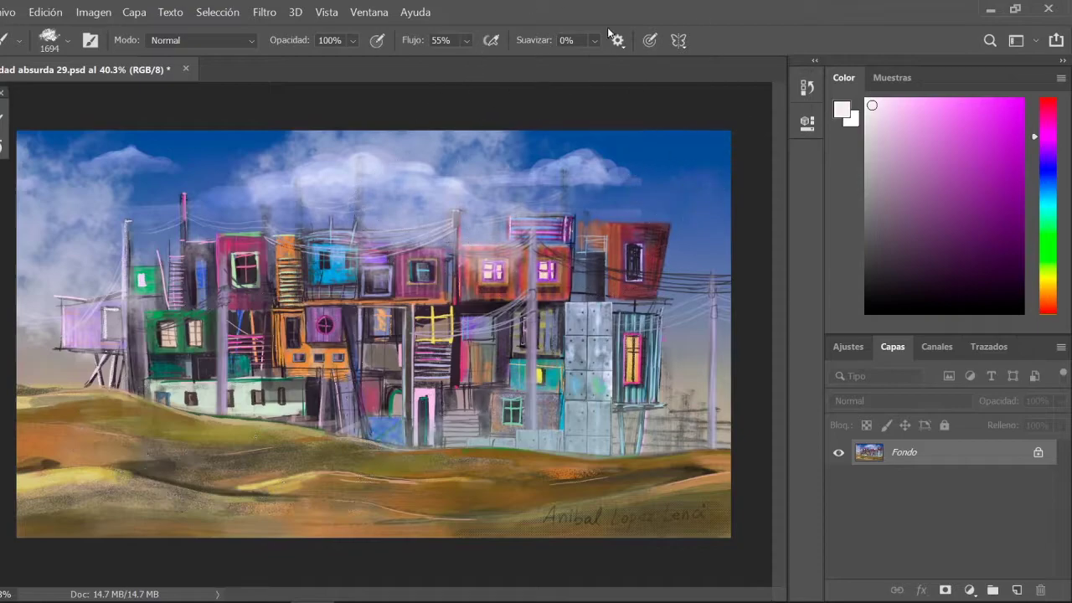
pyautogui.click(808, 87)
pyautogui.click(807, 87)
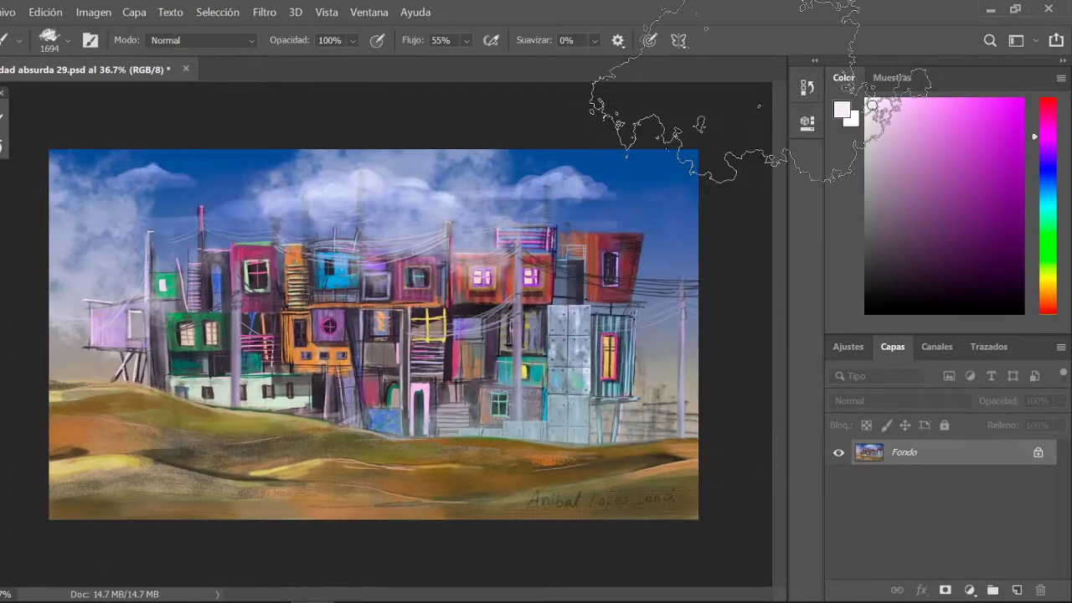
pyautogui.click(807, 87)
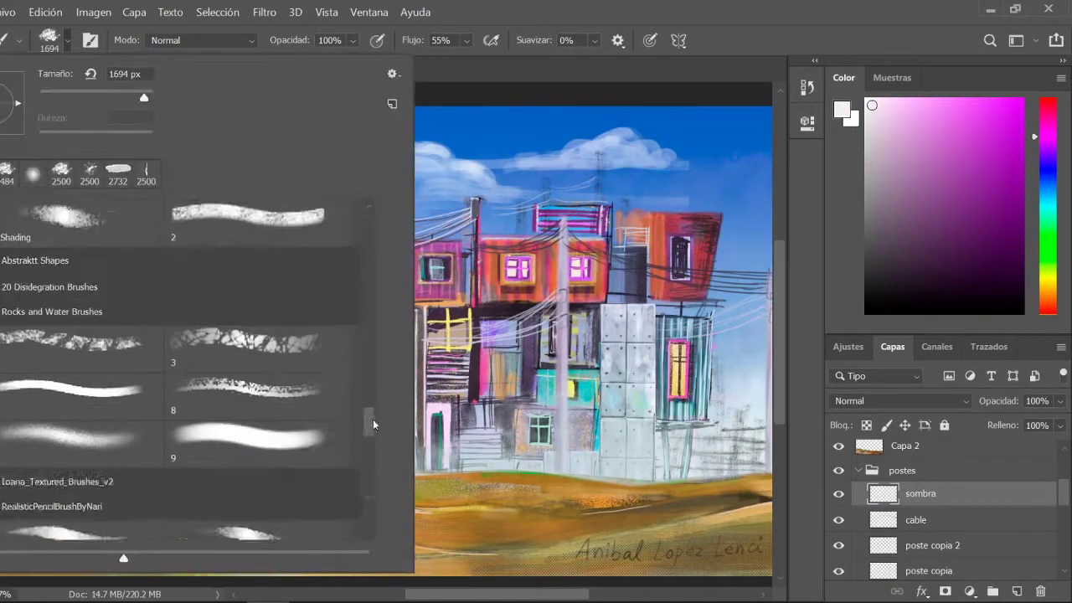
# With a 17 px soft round brush, marquee-select strips beside the central pole and right house.
pyautogui.moveTo(374, 424); pyautogui.dragTo(371, 393)
pyautogui.write('17')
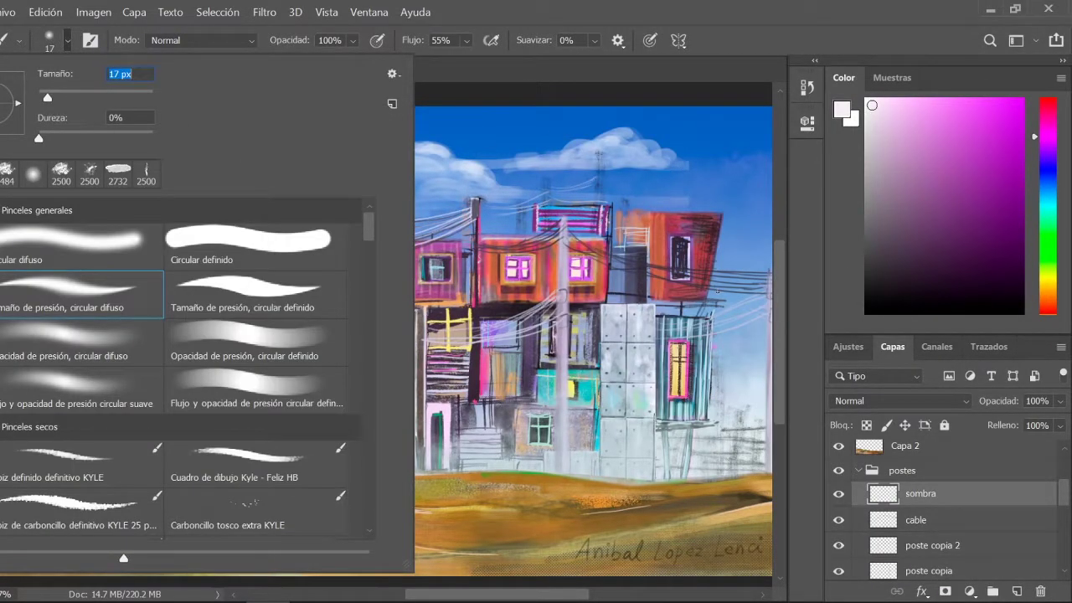
pyautogui.press('Return')
pyautogui.press('m')
pyautogui.moveTo(582, 303); pyautogui.dragTo(603, 453)
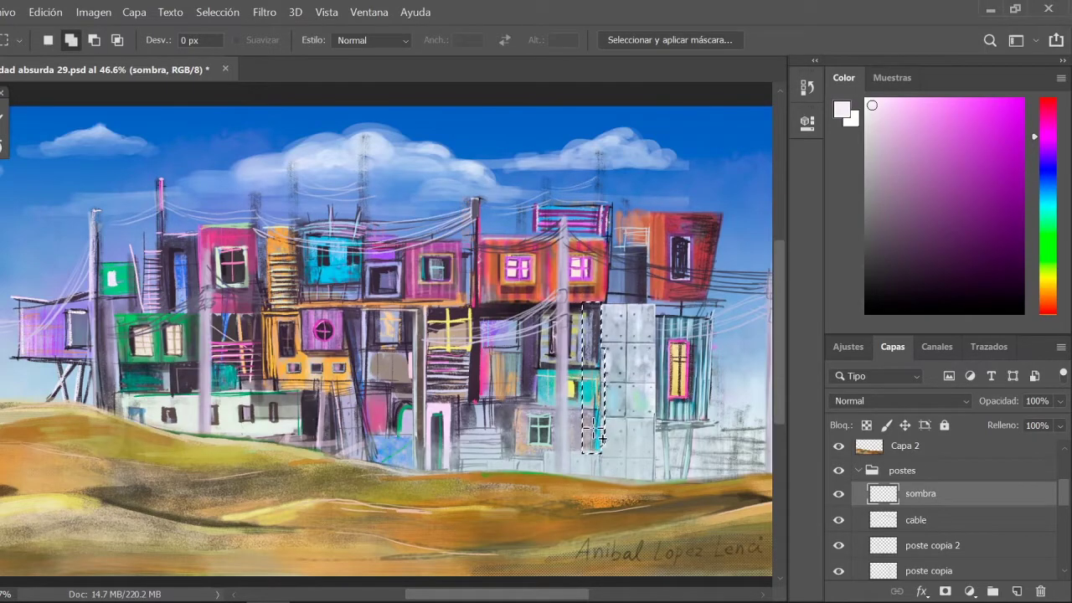
pyautogui.moveTo(593, 329); pyautogui.dragTo(611, 329)
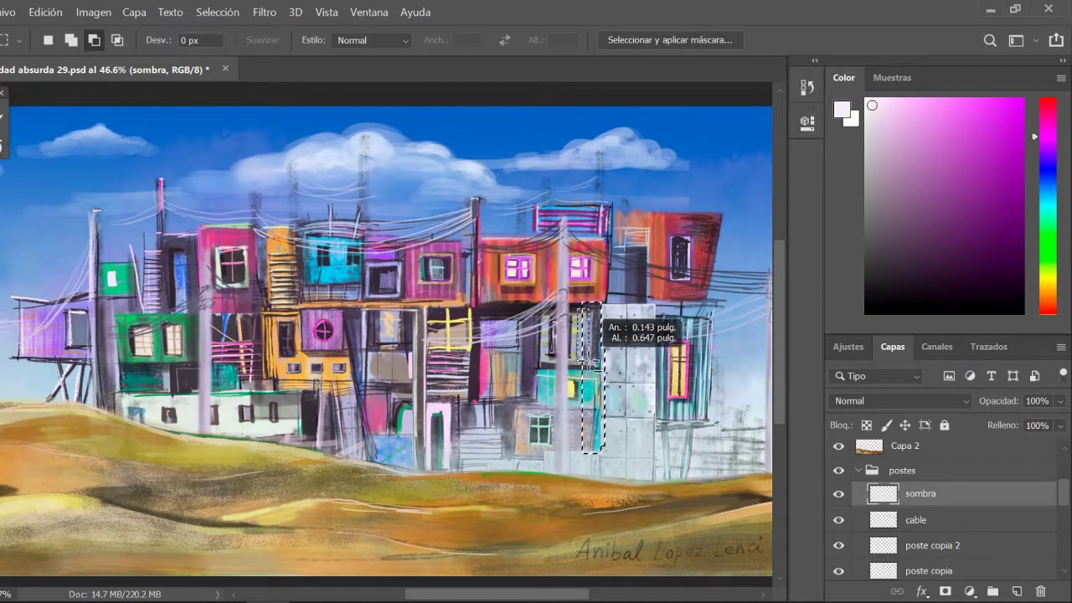
pyautogui.moveTo(603, 409); pyautogui.dragTo(574, 455)
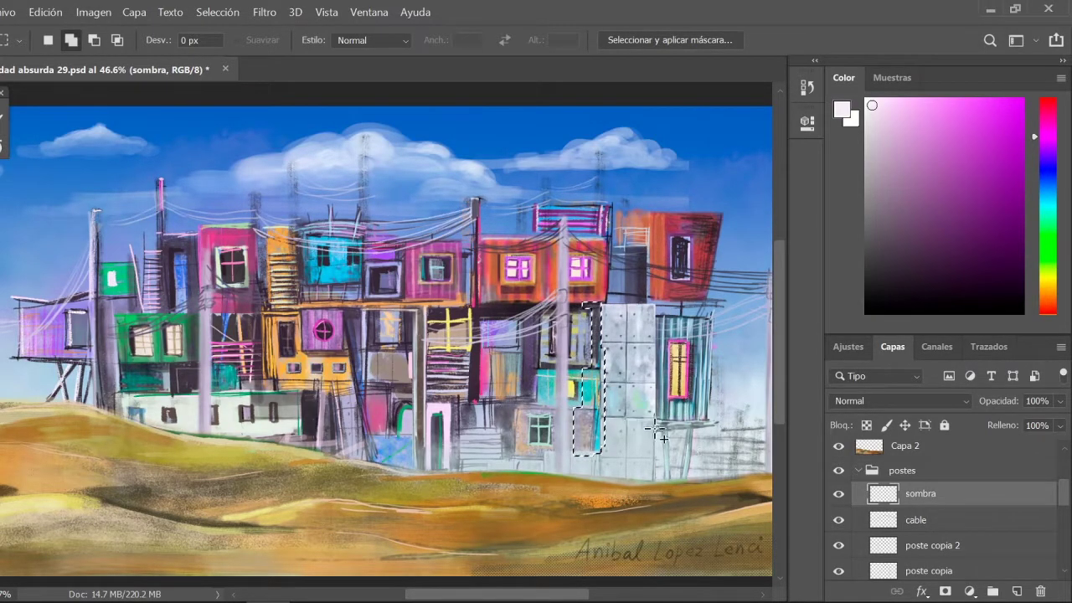
pyautogui.moveTo(654, 429); pyautogui.dragTo(670, 484)
# Paint dark grey shadow in the selections and erase the excess L-shaped area.
pyautogui.press('b')
pyautogui.keyDown('alt'); pyautogui.click(710, 384); pyautogui.keyUp('alt')
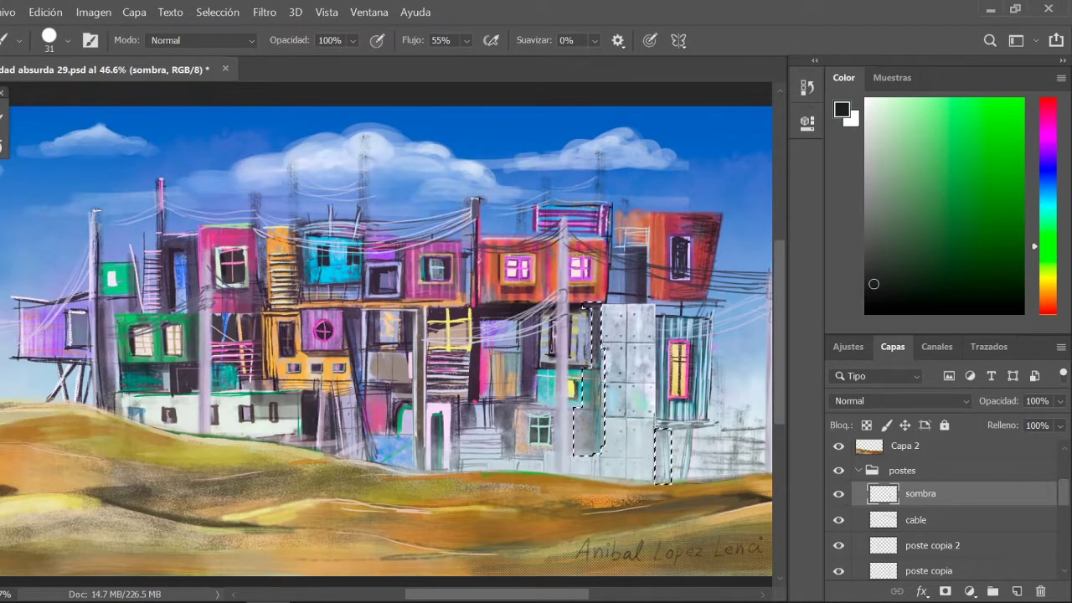
pyautogui.press('m')
pyautogui.moveTo(550, 452); pyautogui.dragTo(618, 478)
pyautogui.press('e')
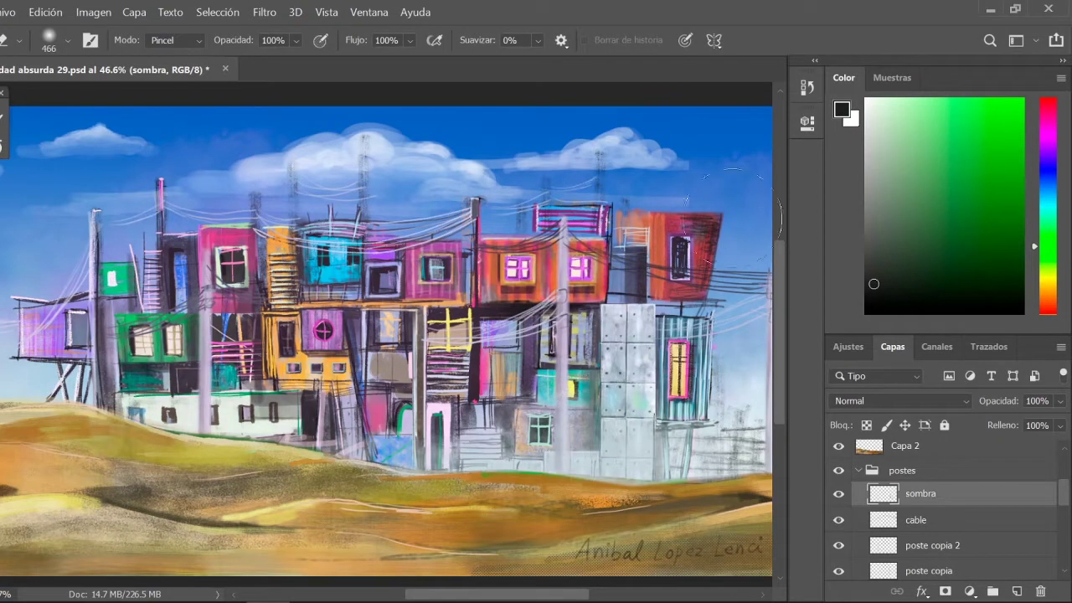
pyautogui.press('b')
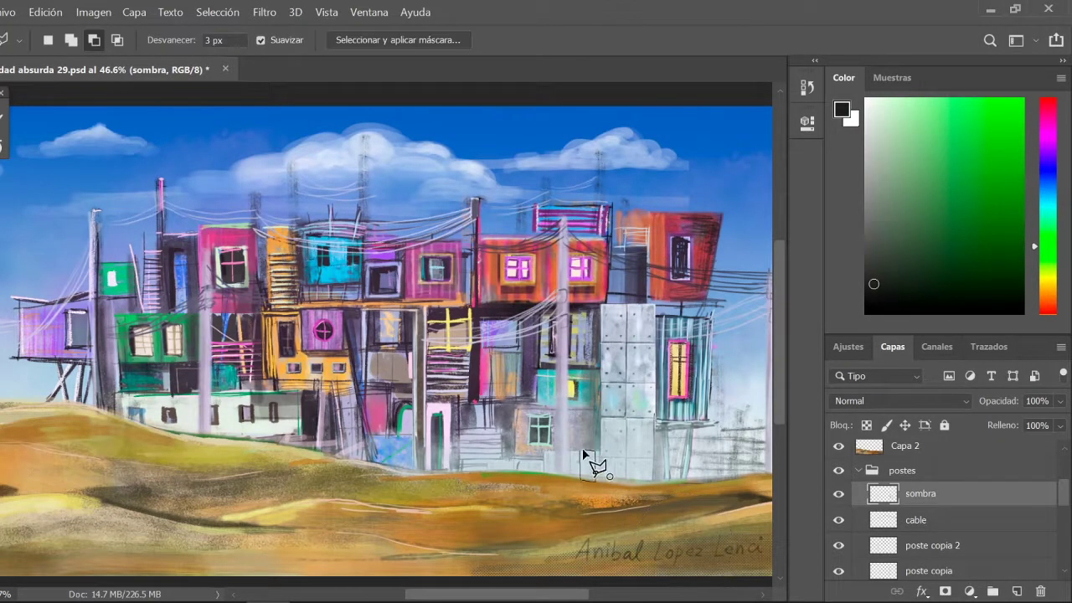
# Sample the pole's light grey and set the brush to 10 px at 100% flow.
pyautogui.scroll(2, 675, 274)
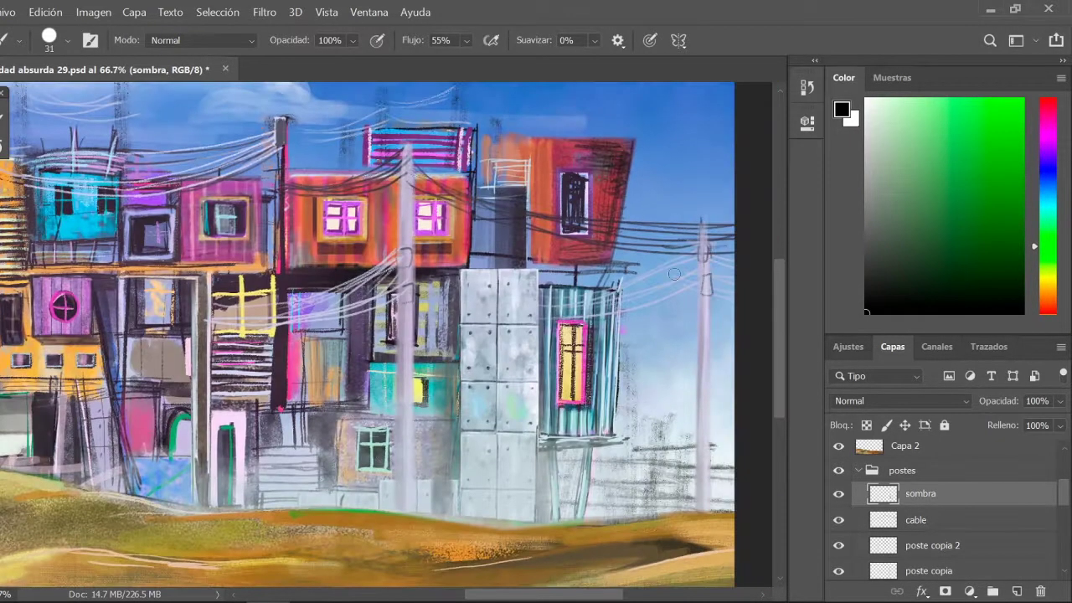
pyautogui.press('x')
pyautogui.scroll(2, 406, 245)
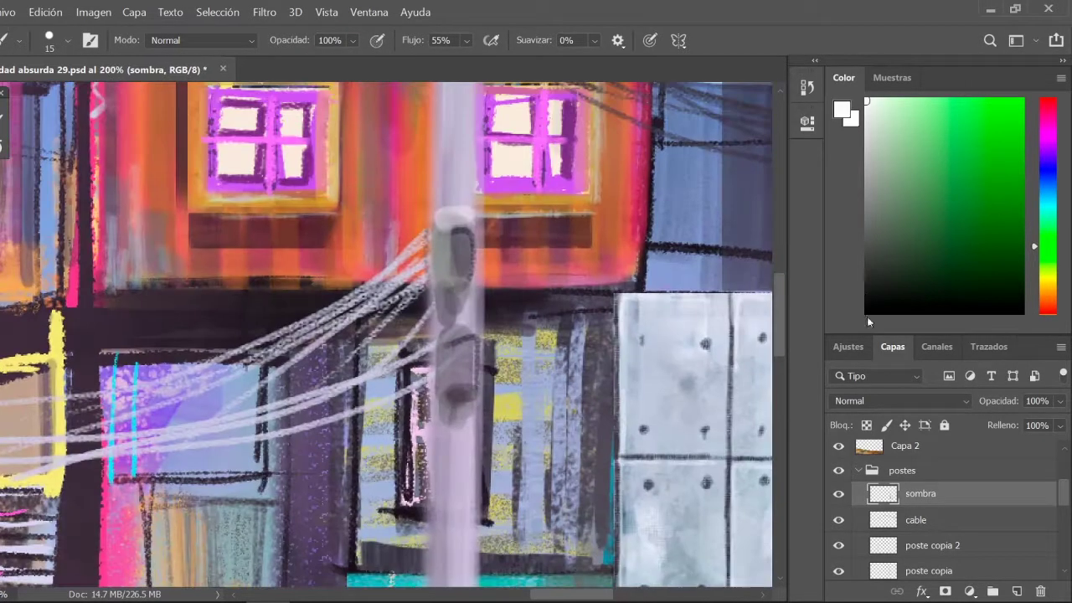
pyautogui.keyDown('alt'); pyautogui.click(443, 216); pyautogui.keyUp('alt')
pyautogui.press('[')
pyautogui.hotkey('shift', '0')
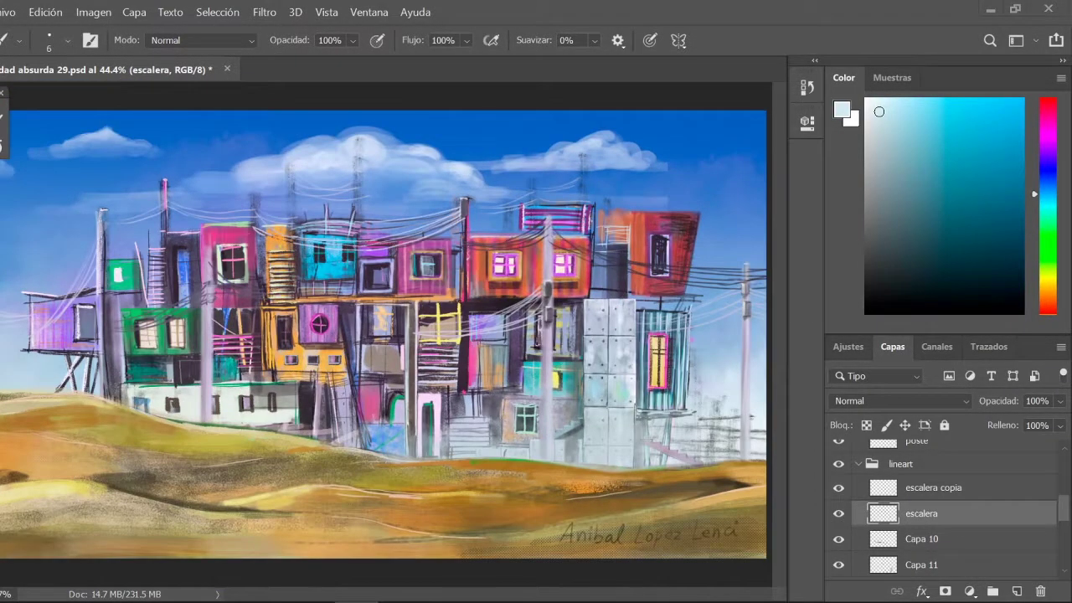
# Merge escalera copia, escalera and the line-art layer down into Capa 1.
pyautogui.scroll(-1, 964, 502)
pyautogui.click(978, 485)
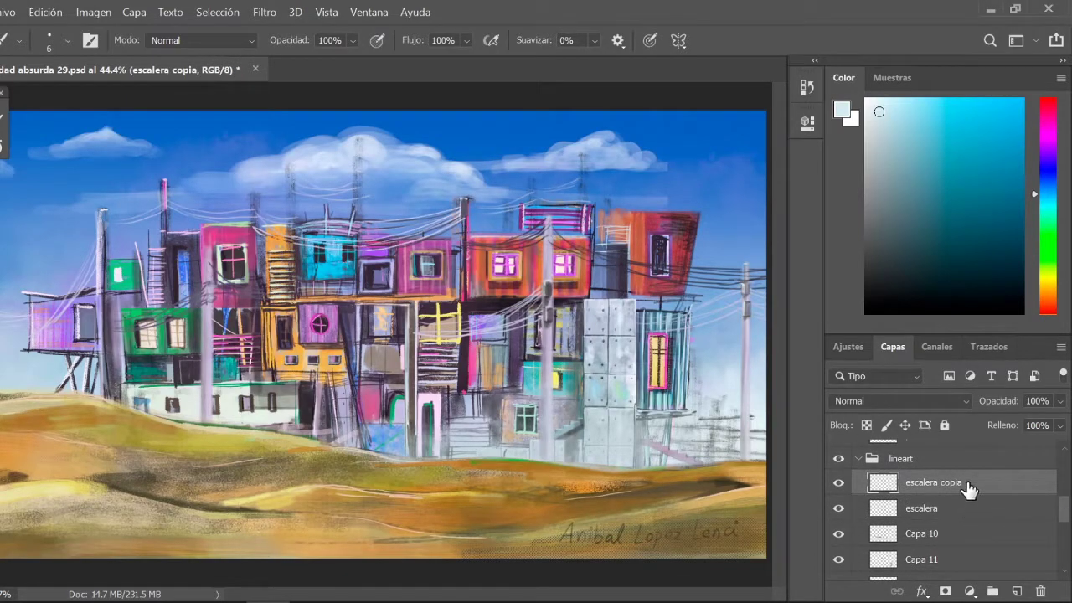
pyautogui.click(933, 510)
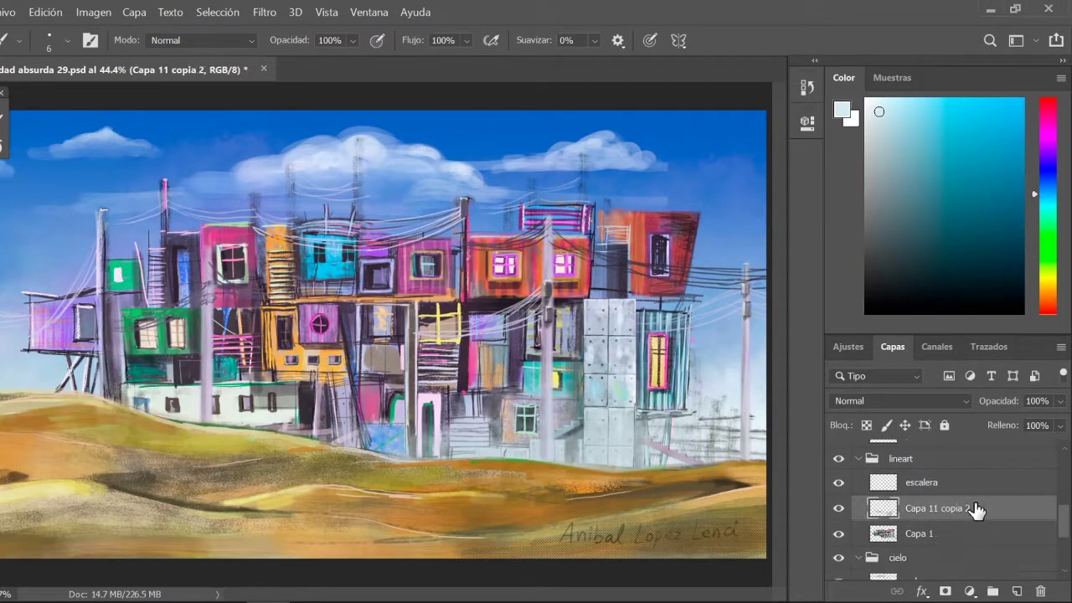
pyautogui.click(957, 490)
pyautogui.hotkey('ctrl', 'z')
pyautogui.press('Delete')
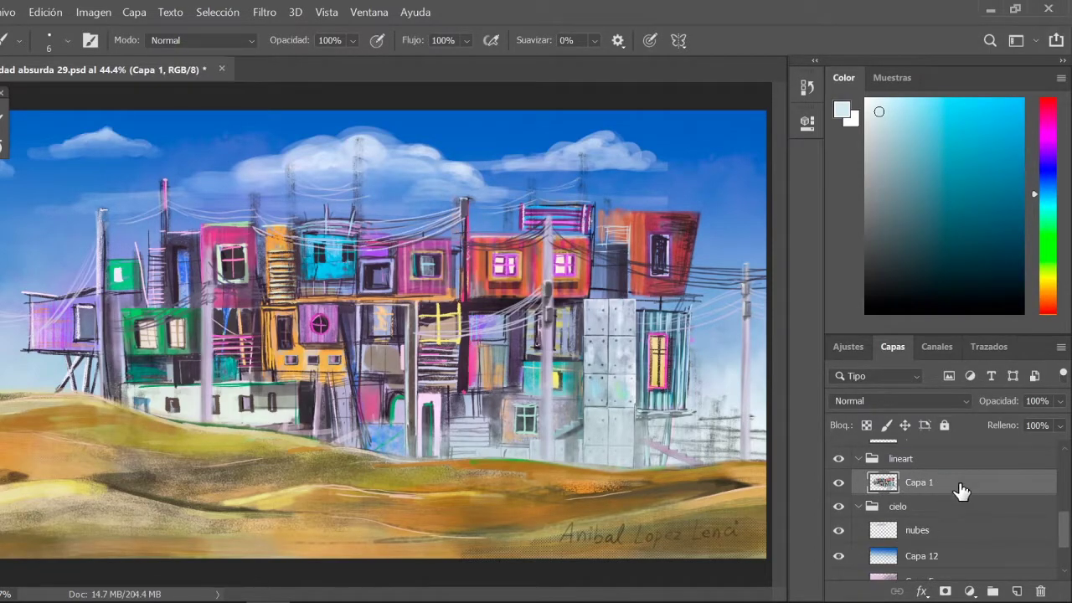
pyautogui.click(839, 482)
pyautogui.click(838, 483)
# Apply a Curves adjustment to recolour the Capa 1 houses.
pyautogui.click(218, 12)
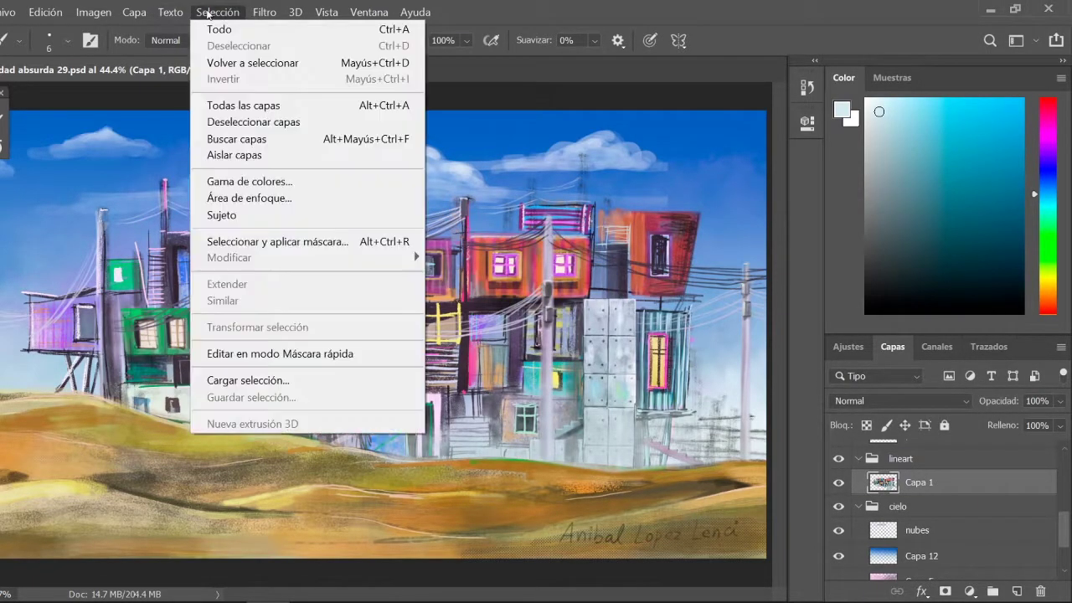
pyautogui.press('Escape')
pyautogui.press('i')
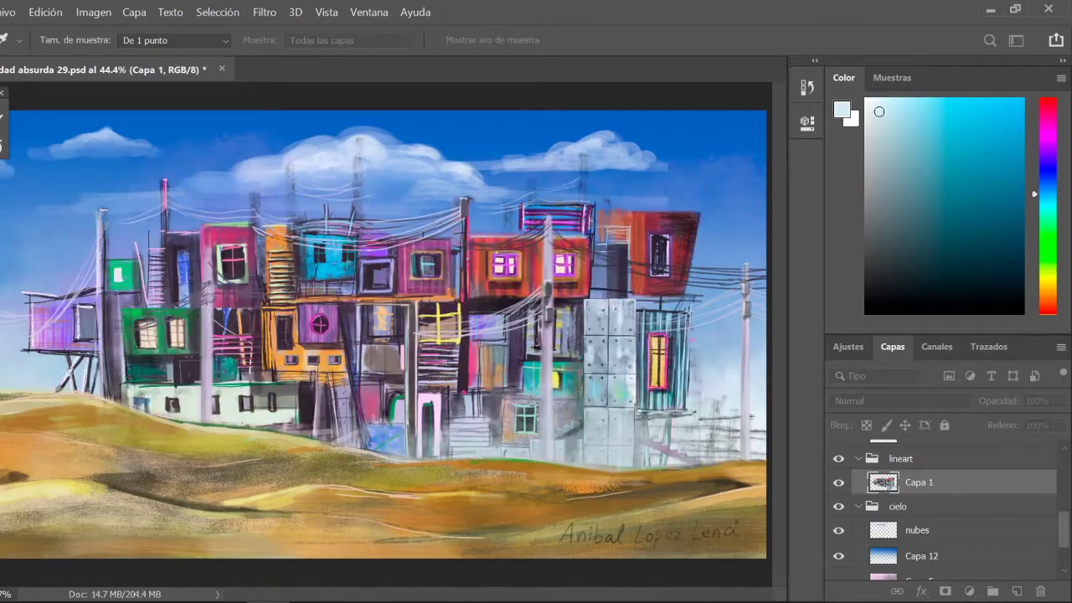
pyautogui.scroll(1, 394, 335)
pyautogui.click(808, 86)
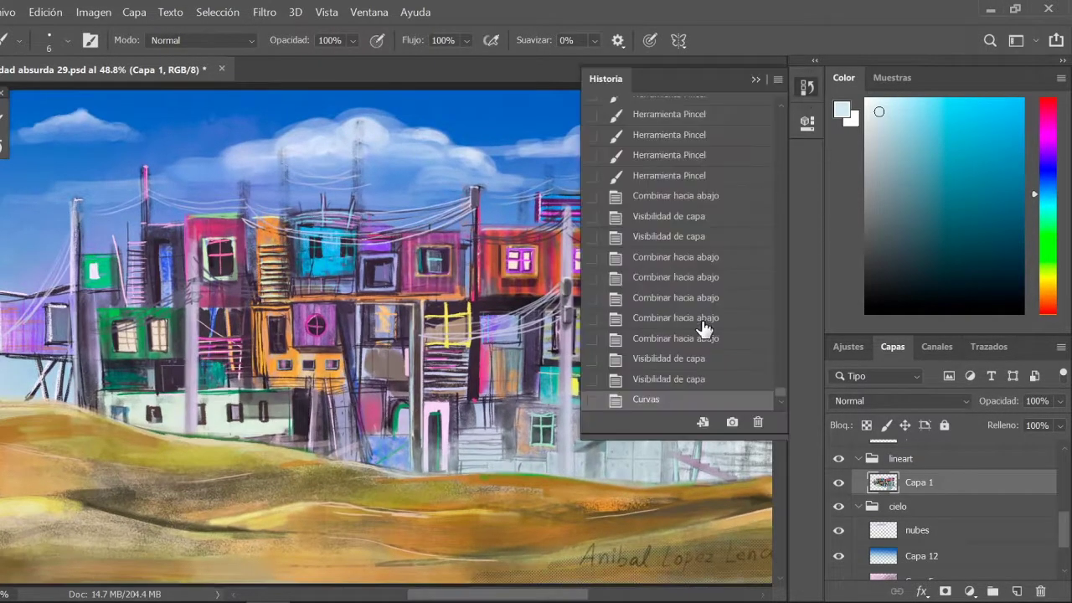
pyautogui.click(757, 80)
pyautogui.press('alt')
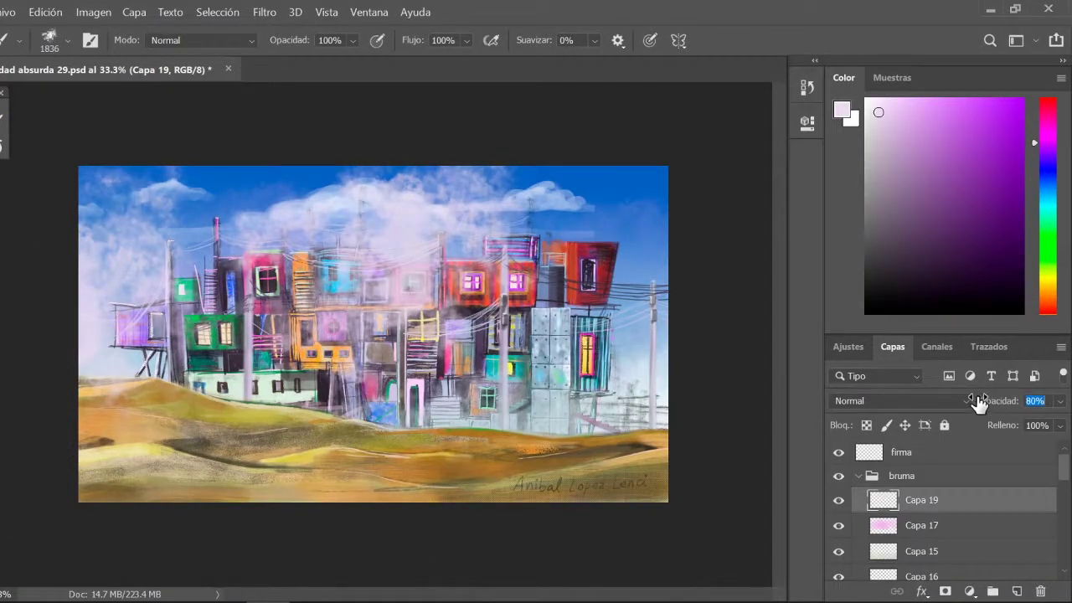
# Stretch the pink mist on Capa 19 across the houses and set it to 54% opacity.
pyautogui.moveTo(998, 400); pyautogui.dragTo(967, 403)
pyautogui.keyDown('ctrl'); pyautogui.click(195, 251); pyautogui.keyUp('ctrl')
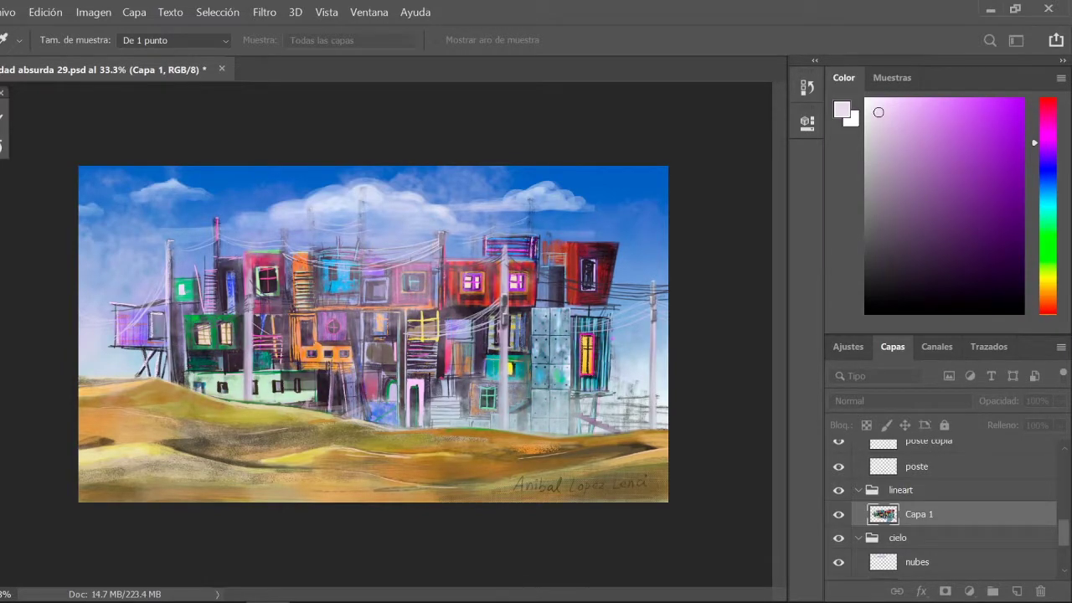
pyautogui.press('b')
pyautogui.scroll(3, 314, 313)
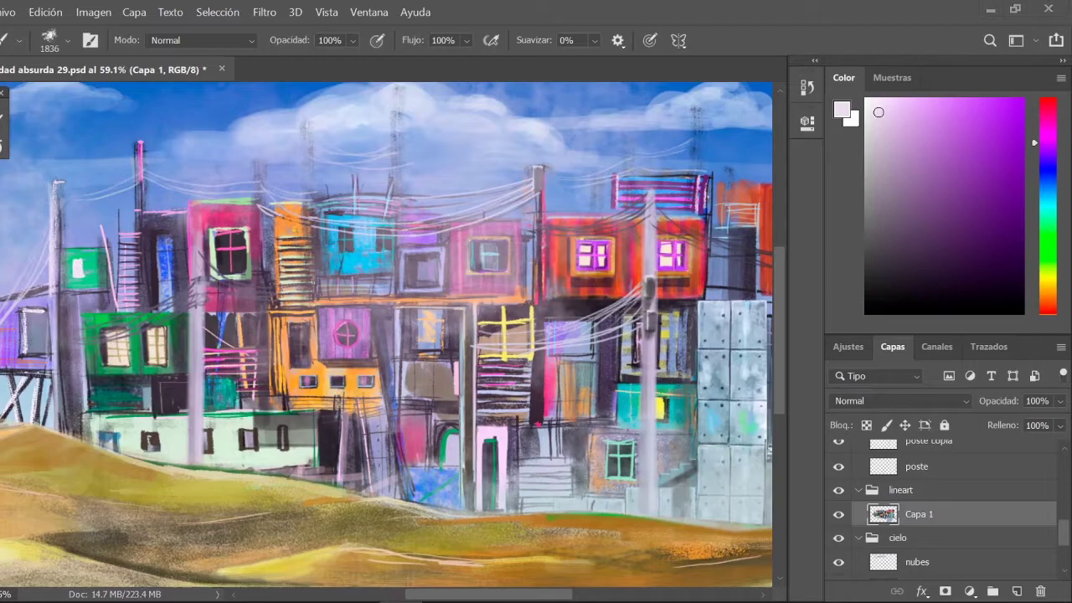
pyautogui.scroll(-2, 289, 303)
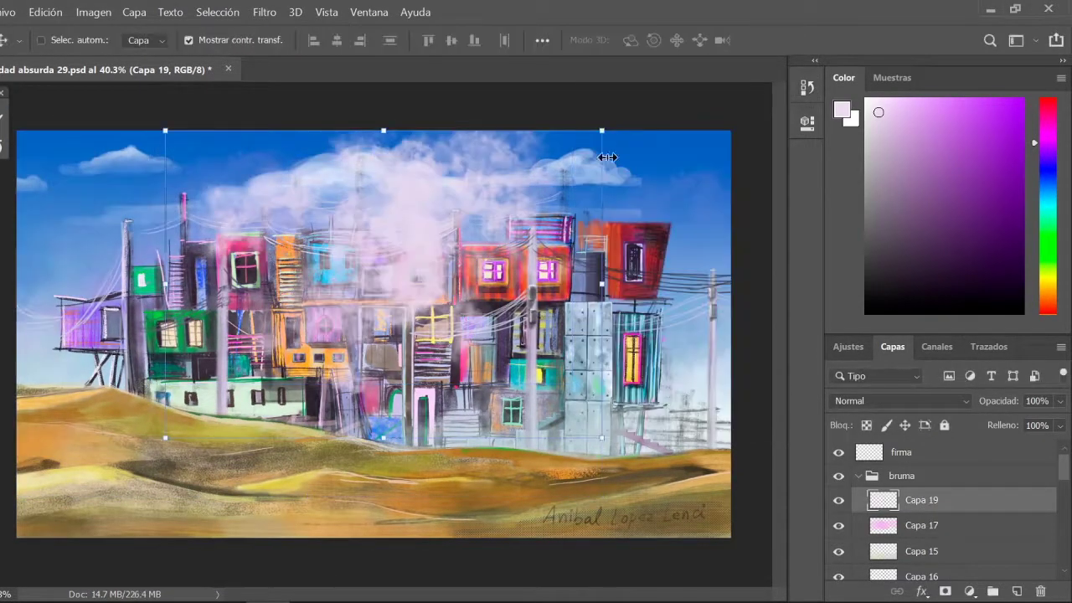
pyautogui.moveTo(607, 157); pyautogui.dragTo(462, 206)
pyautogui.press('Return')
pyautogui.press('b')
pyautogui.moveTo(999, 400); pyautogui.dragTo(957, 410)
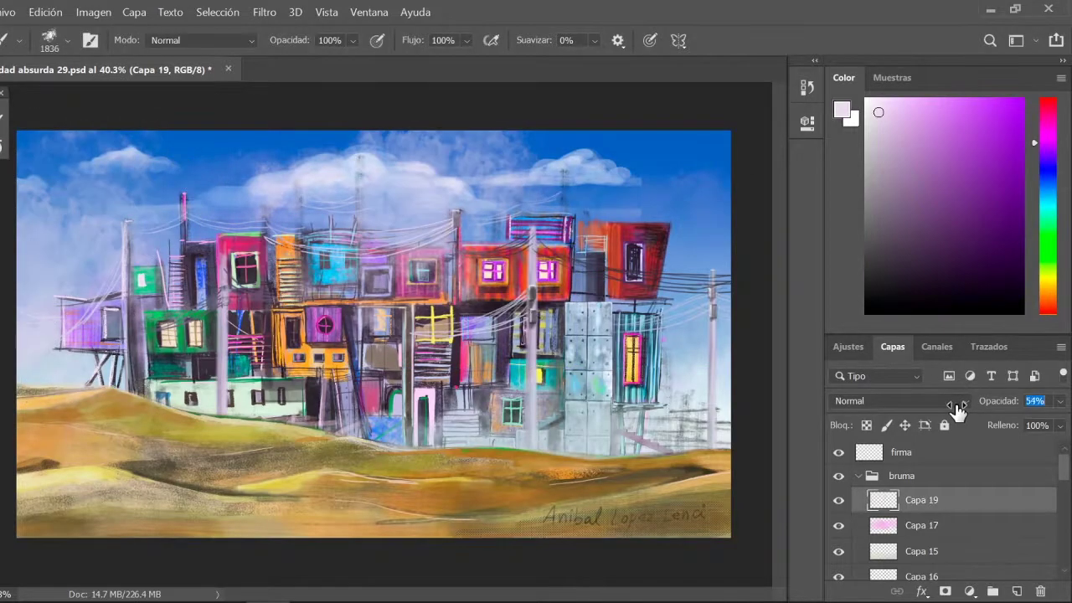
# Flatten the image, discarding hidden layers, to save it as a JPG.
pyautogui.click(490, 256)
pyautogui.hotkey('ctrl', 'j')
pyautogui.click(93, 12)
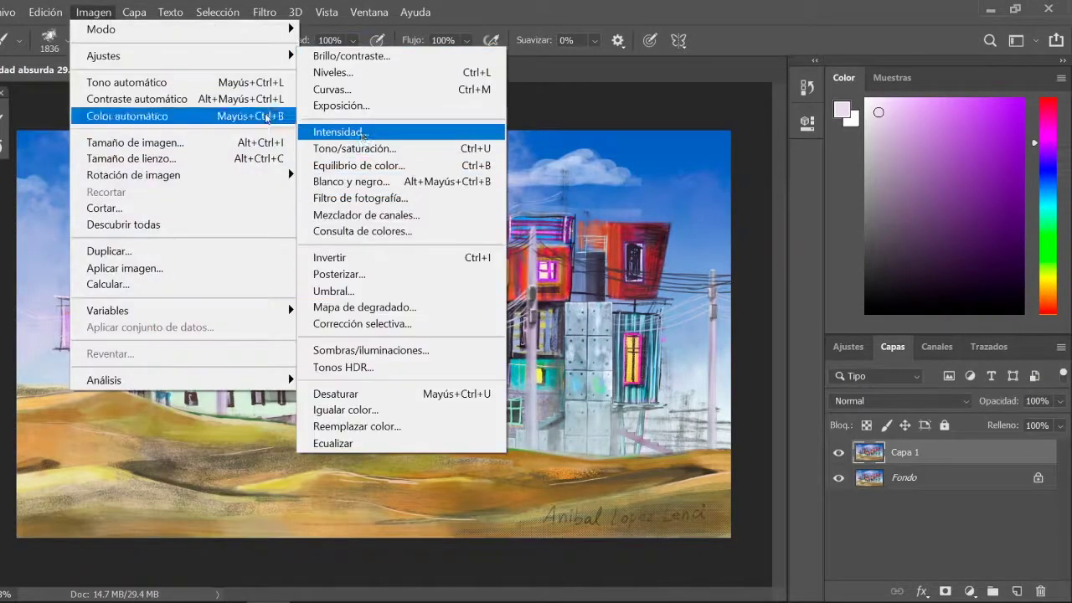